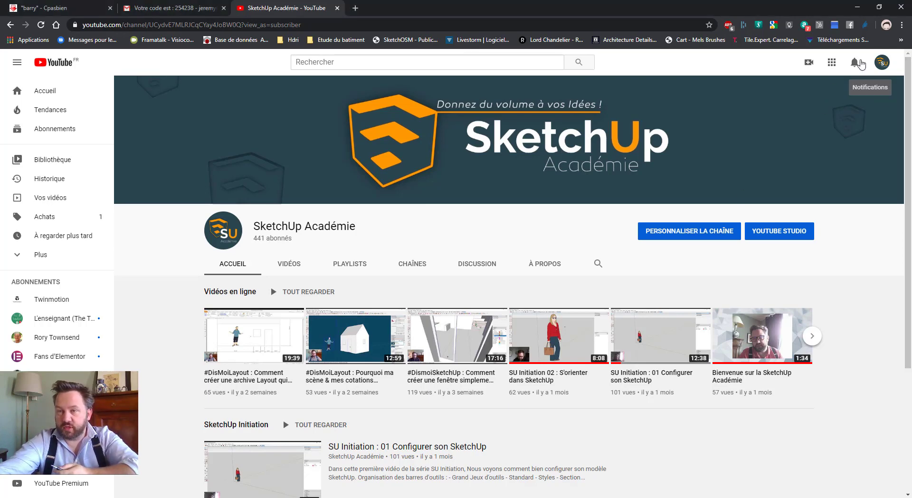
# - Open the viewer's comment asking for a sink tutorial from the YouTube notifications and expand its full text
pyautogui.click(854, 62)
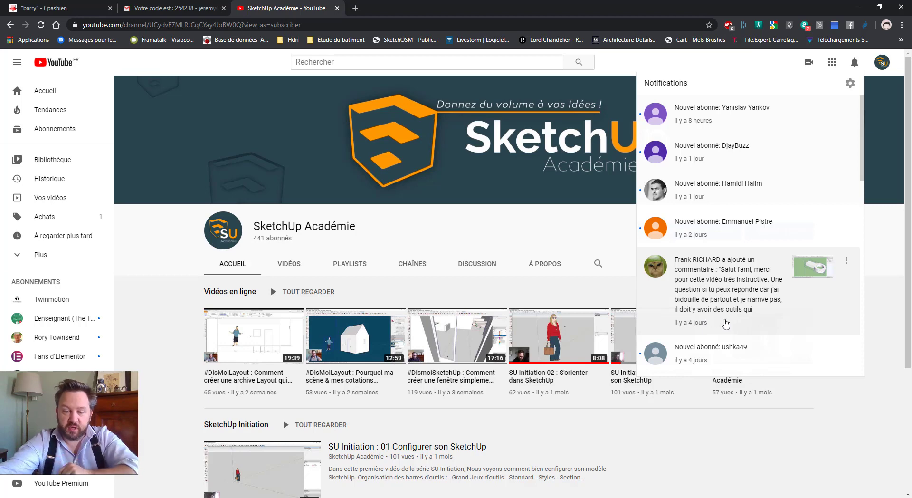
pyautogui.click(717, 315)
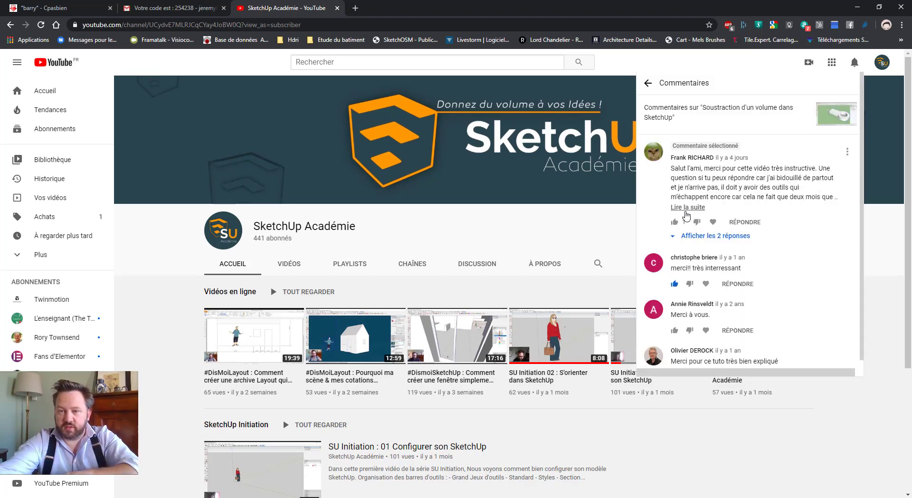
pyautogui.click(685, 208)
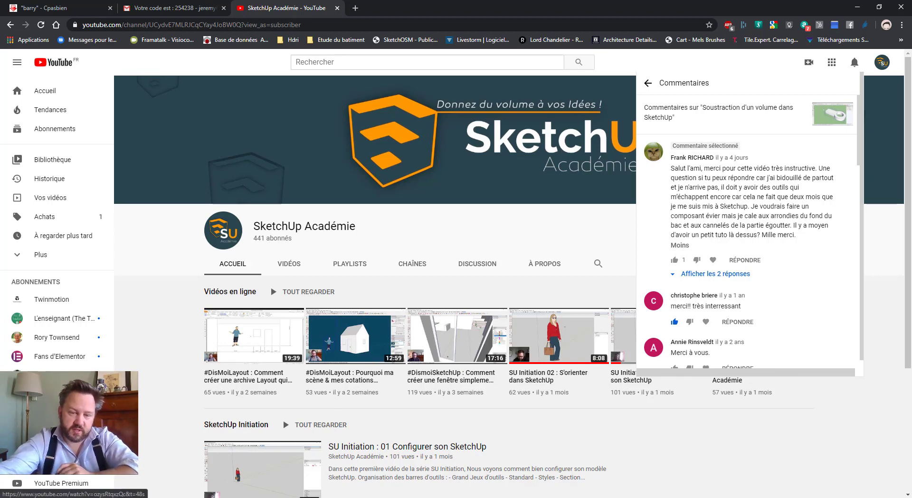
# - Switch to the SketchUp model containing the sink reference images and show the model structure instead of the style settings
pyautogui.moveTo(316, 497)
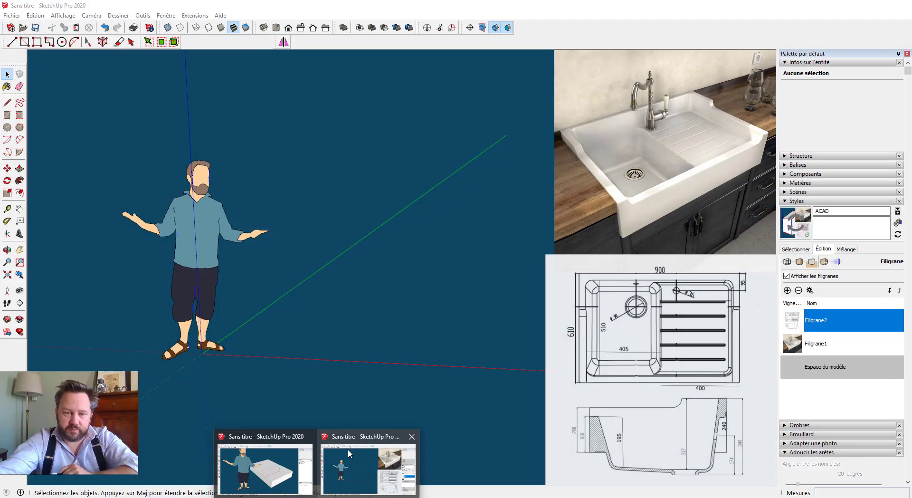
pyautogui.click(348, 449)
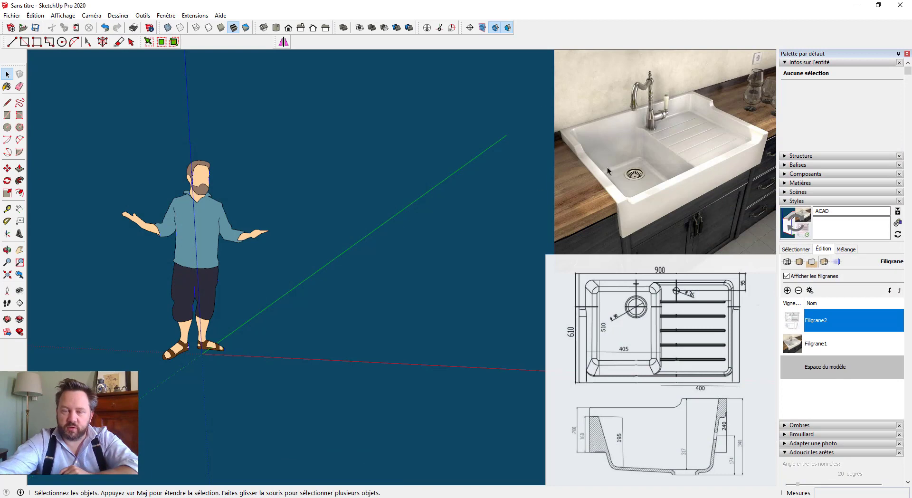
pyautogui.moveTo(378, 290); pyautogui.dragTo(366, 265, button='middle')
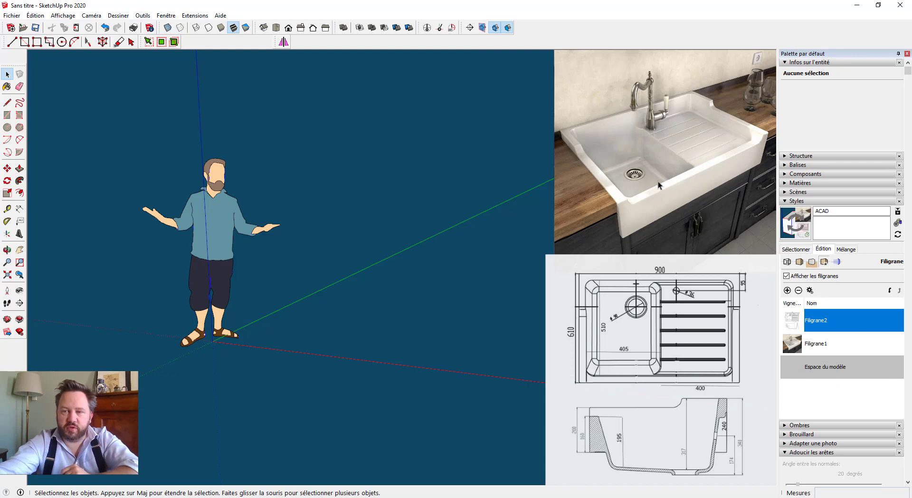
pyautogui.click(796, 202)
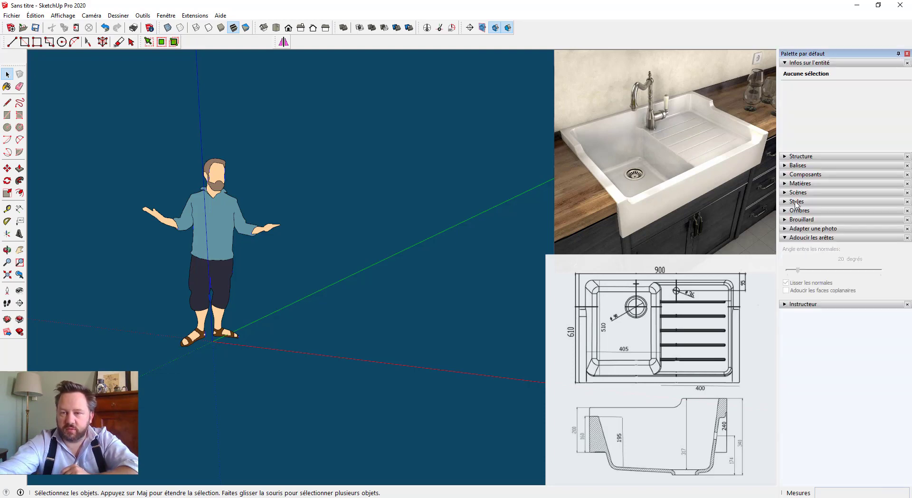
pyautogui.click(794, 156)
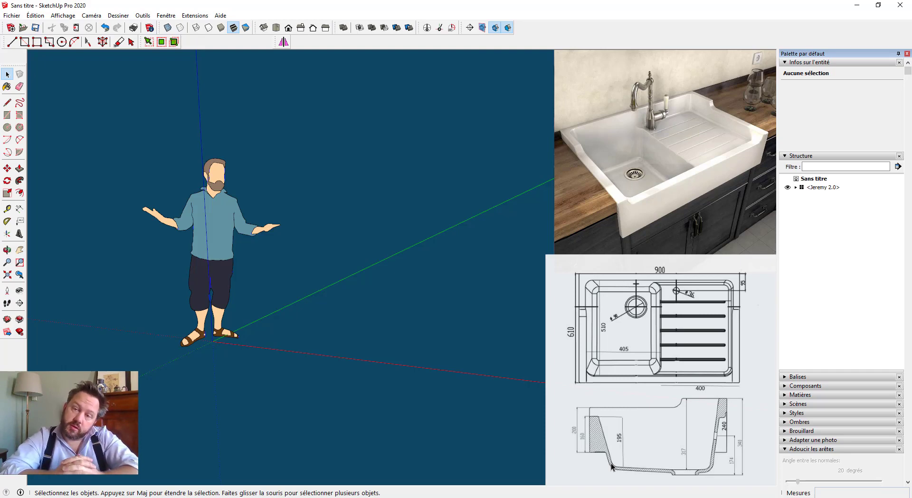
# - Draw a 900 x 610 mm rectangle on the ground plane, starting at the origin
pyautogui.moveTo(188, 430); pyautogui.dragTo(242, 433, button='middle')
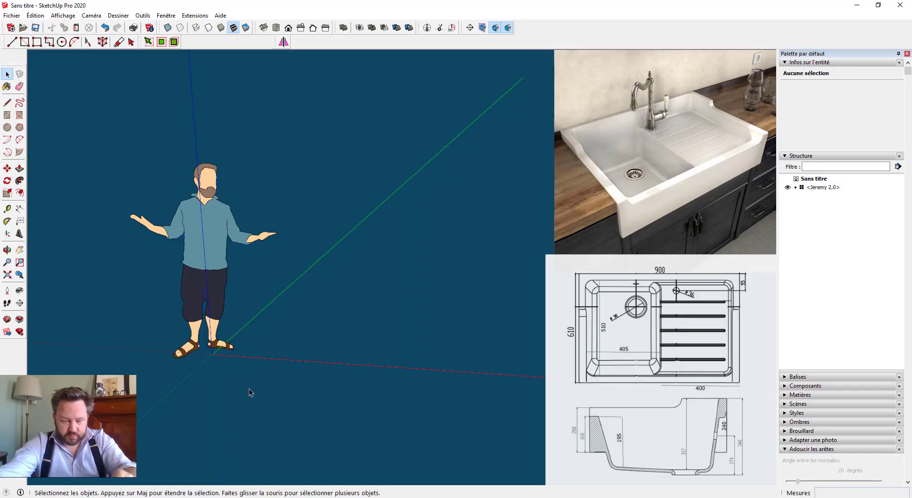
pyautogui.press('r')
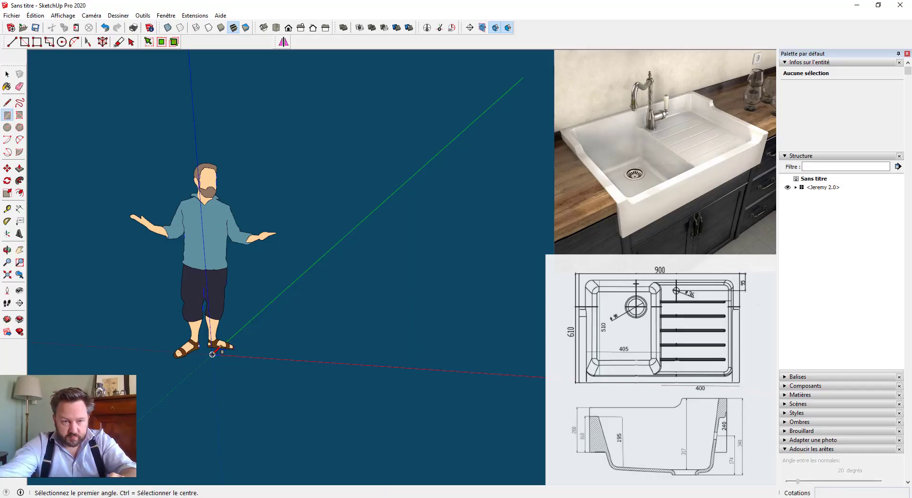
pyautogui.click(212, 354)
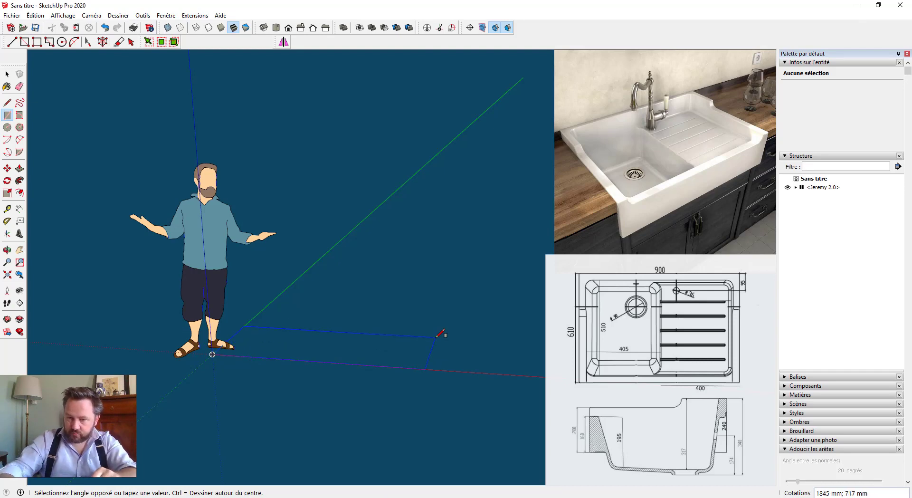
pyautogui.write('900')
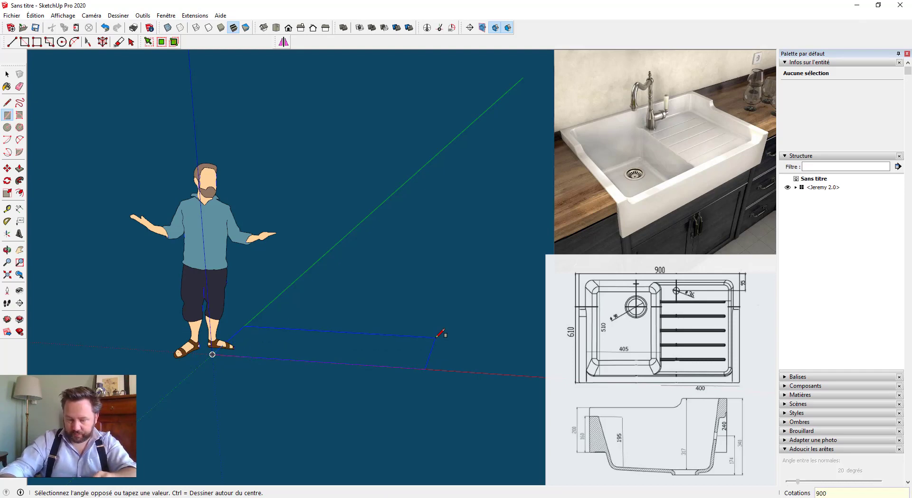
pyautogui.write(';6')
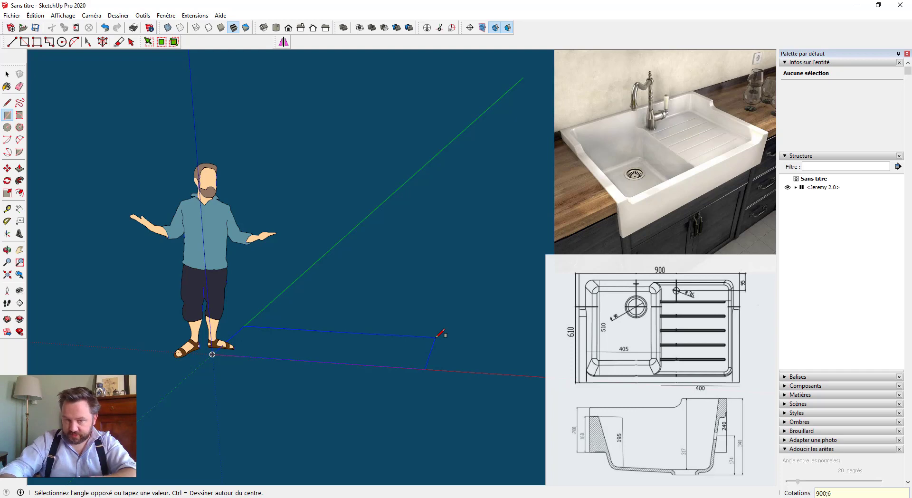
pyautogui.write('10')
pyautogui.press('Return')
pyautogui.press('space')
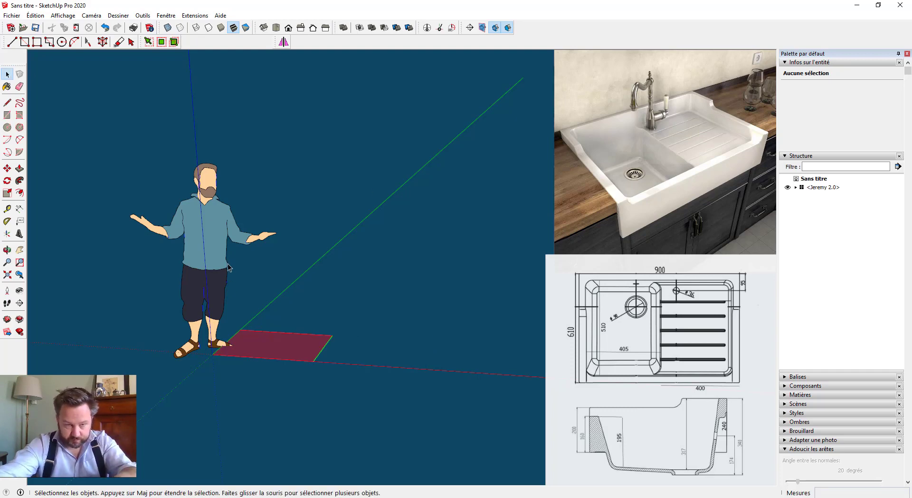
# - Erase the human scale figure standing at the origin
pyautogui.press('e')
pyautogui.click(228, 267)
pyautogui.moveTo(269, 212); pyautogui.dragTo(193, 346, button='middle')
pyautogui.press('space')
# - Push/Pull the rectangle 340 mm downward into a box
pyautogui.scroll(3, 245, 323)
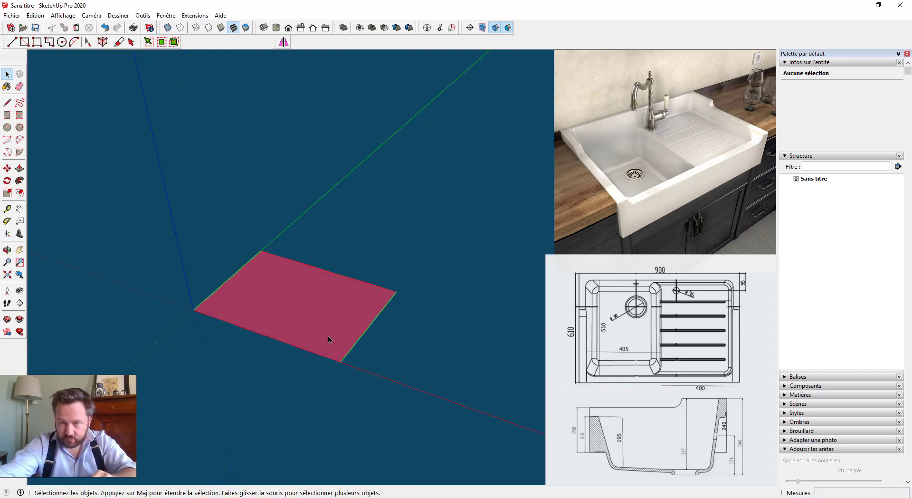
pyautogui.scroll(1, 315, 326)
pyautogui.moveTo(309, 322); pyautogui.dragTo(312, 303, button='middle')
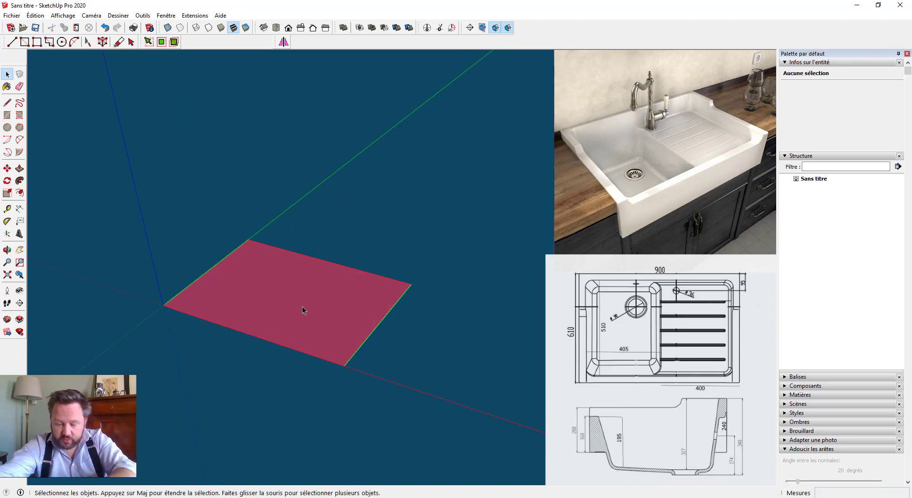
pyautogui.press('p')
pyautogui.click(305, 309)
pyautogui.write('34')
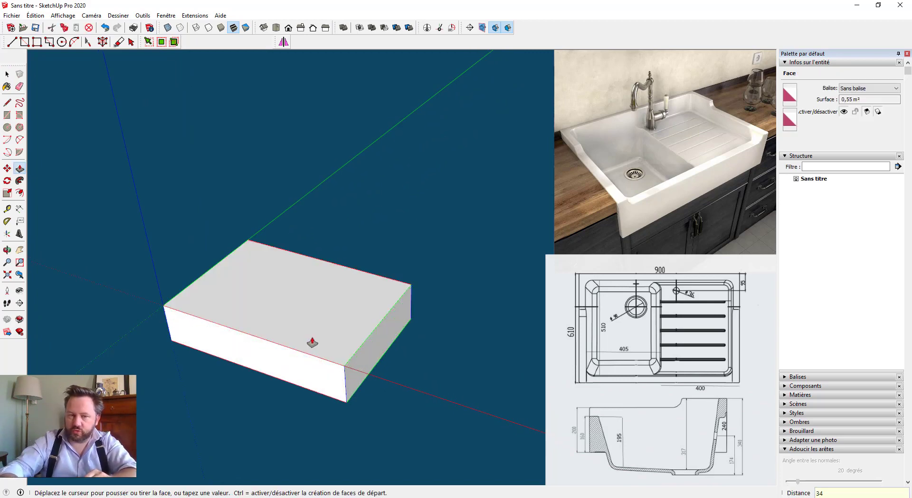
pyautogui.write('0')
pyautogui.press('Return')
pyautogui.press('space')
# - Move the whole box up so its bottom front corner sits on the origin
pyautogui.tripleClick(341, 341)
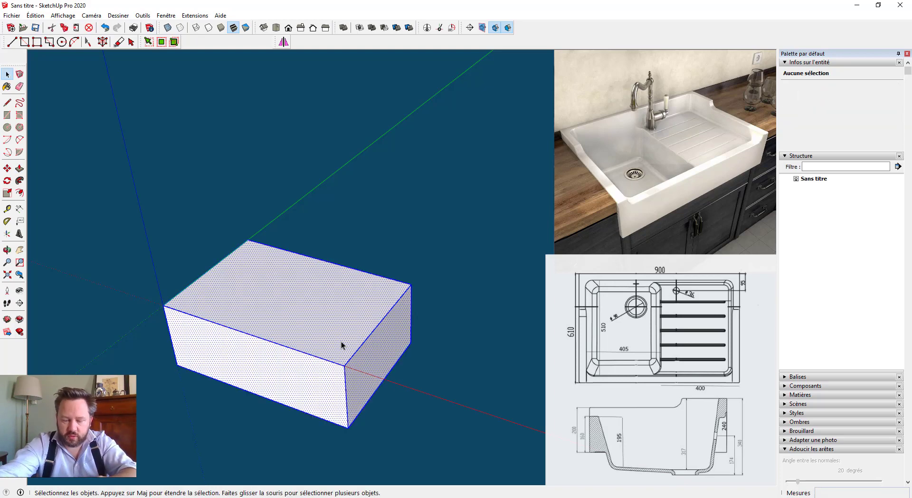
pyautogui.press('m')
pyautogui.click(265, 362)
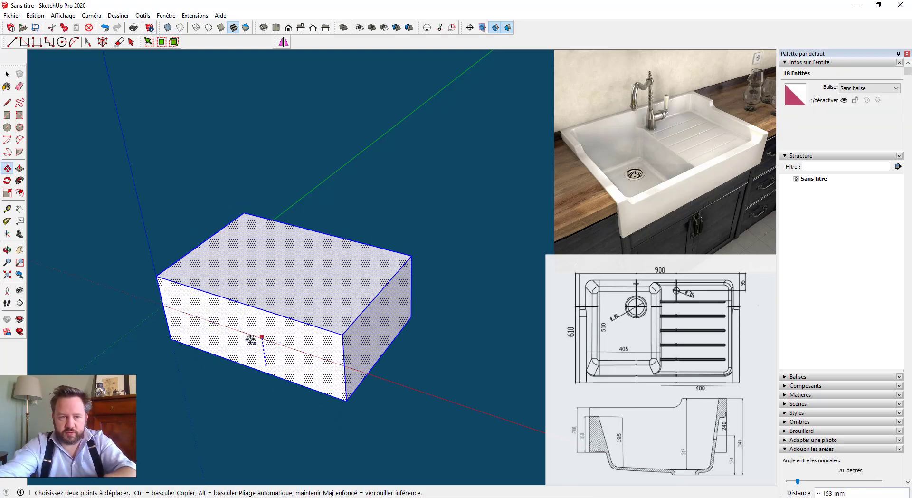
pyautogui.press('Escape')
pyautogui.click(171, 339)
pyautogui.click(164, 306)
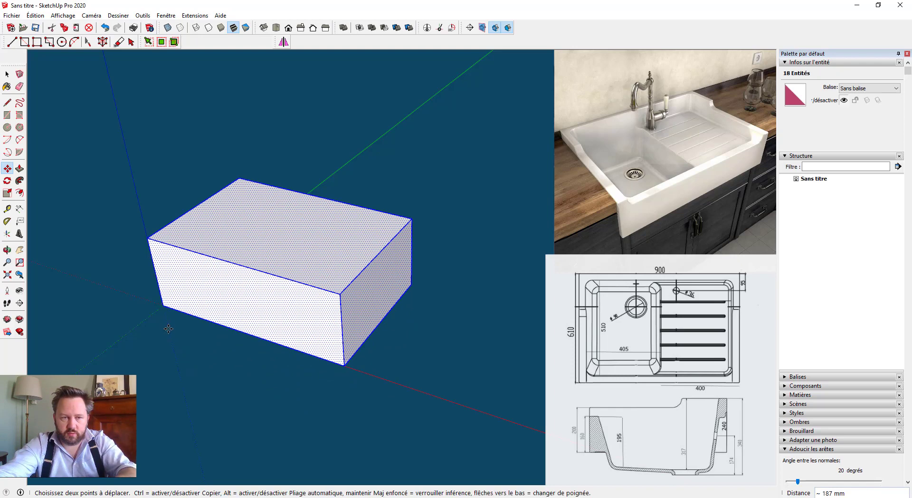
pyautogui.scroll(-1, 163, 328)
pyautogui.press('space')
pyautogui.click(158, 348)
# - Copy the short right edge of the box's top face 450 mm across to the middle of the face
pyautogui.keyDown('shift'); pyautogui.moveTo(179, 348); pyautogui.dragTo(243, 366, button='middle'); pyautogui.keyUp('shift')
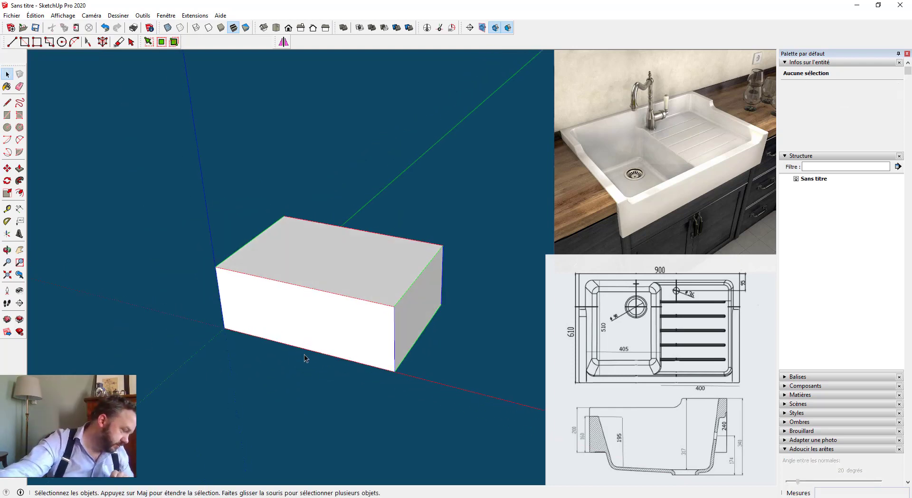
pyautogui.moveTo(410, 355); pyautogui.dragTo(312, 310, button='middle')
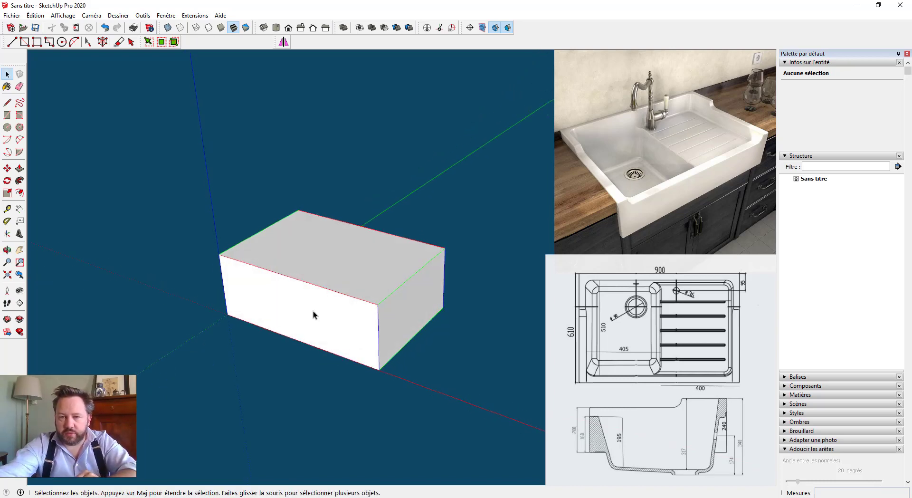
pyautogui.scroll(2, 332, 306)
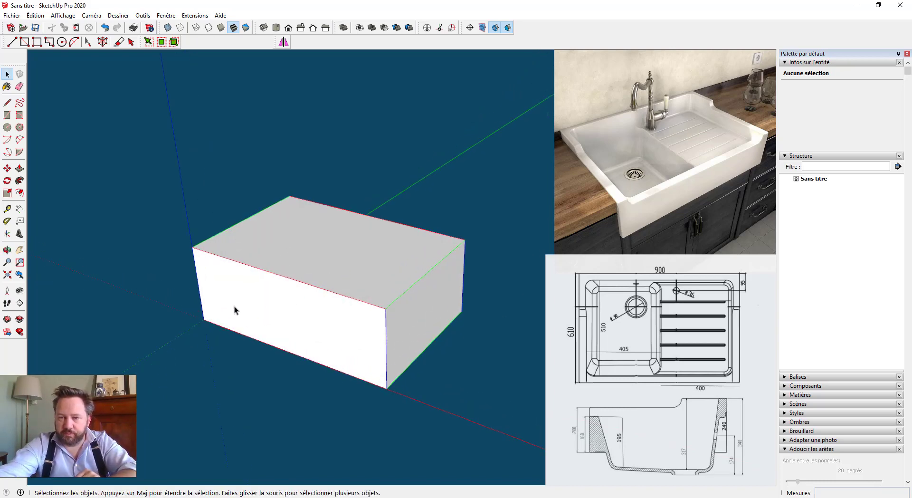
pyautogui.moveTo(234, 312)
pyautogui.mouseDown(button='middle')
pyautogui.moveTo(262, 317)
pyautogui.moveTo(258, 336)
pyautogui.moveTo(301, 340)
pyautogui.moveTo(336, 375)
pyautogui.mouseUp(button='middle')
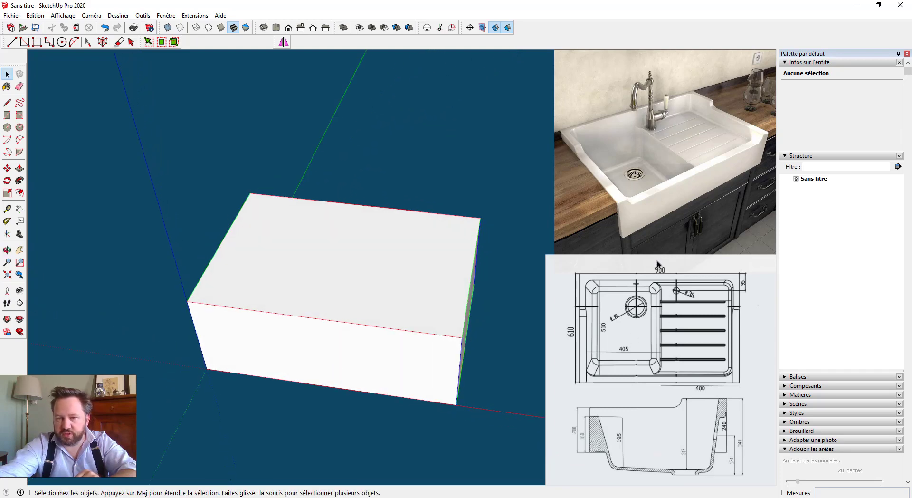
pyautogui.scroll(1, 478, 308)
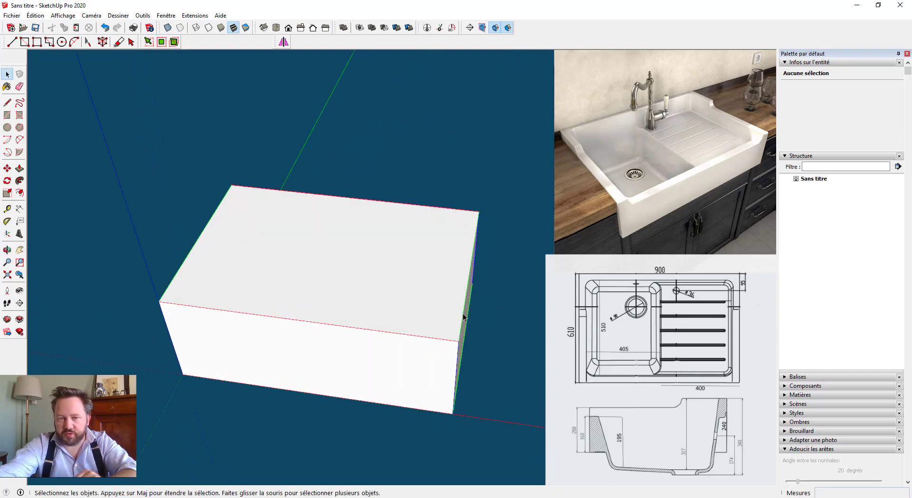
pyautogui.click(463, 318)
pyautogui.press('m')
pyautogui.press('ctrl')
pyautogui.click(461, 326)
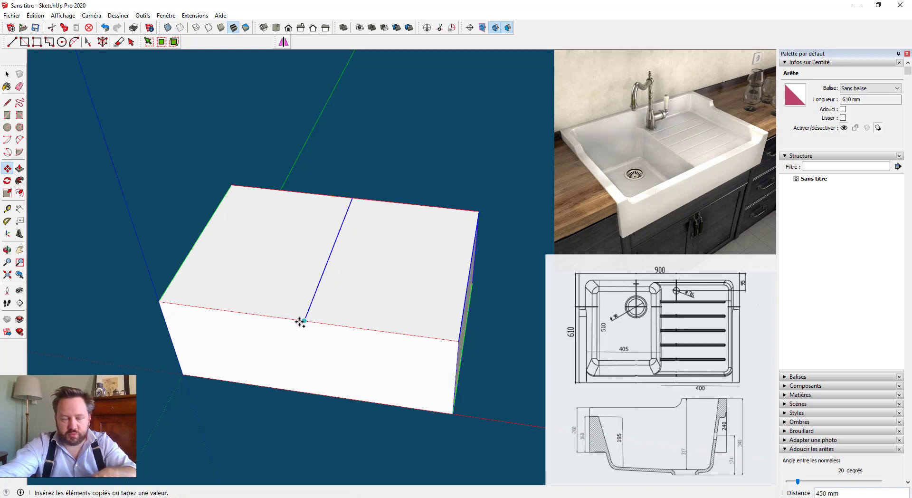
pyautogui.click(305, 322)
pyautogui.press('space')
# - Erase the dividing line across the middle of the top face
pyautogui.moveTo(450, 325); pyautogui.dragTo(413, 326, button='middle')
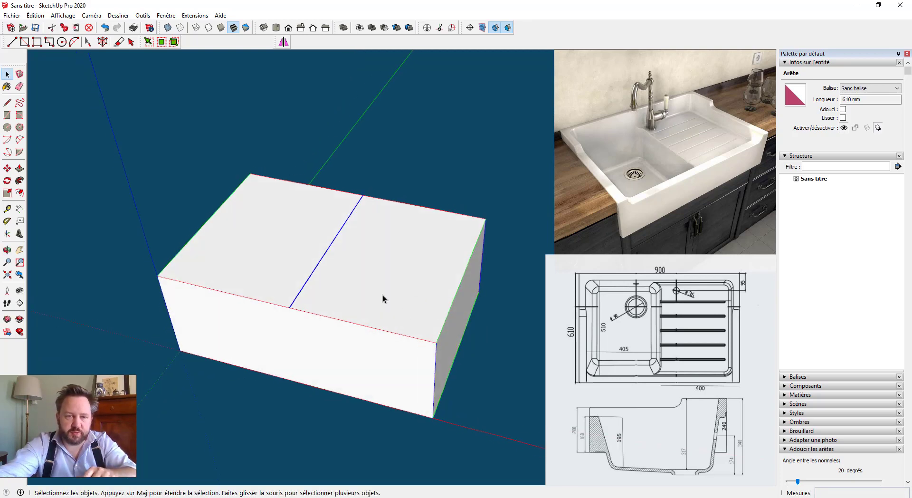
pyautogui.moveTo(282, 309); pyautogui.dragTo(353, 336, button='middle')
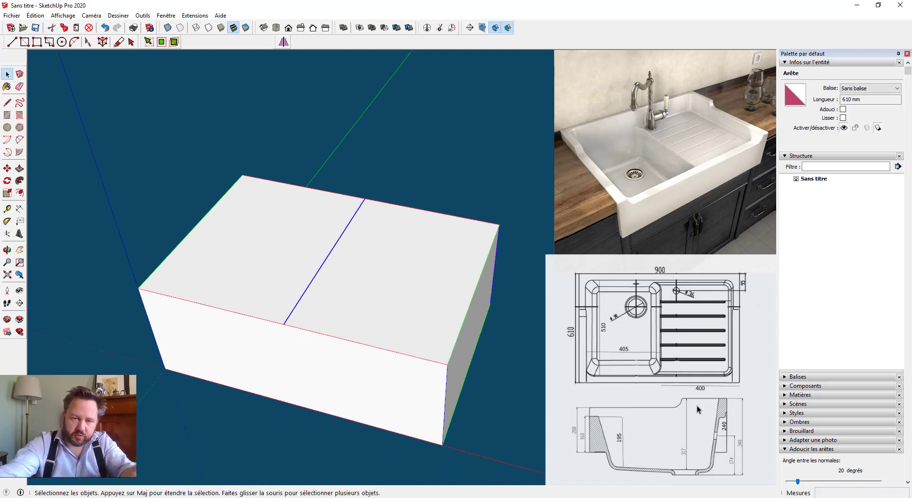
pyautogui.moveTo(391, 337); pyautogui.dragTo(286, 315, button='middle')
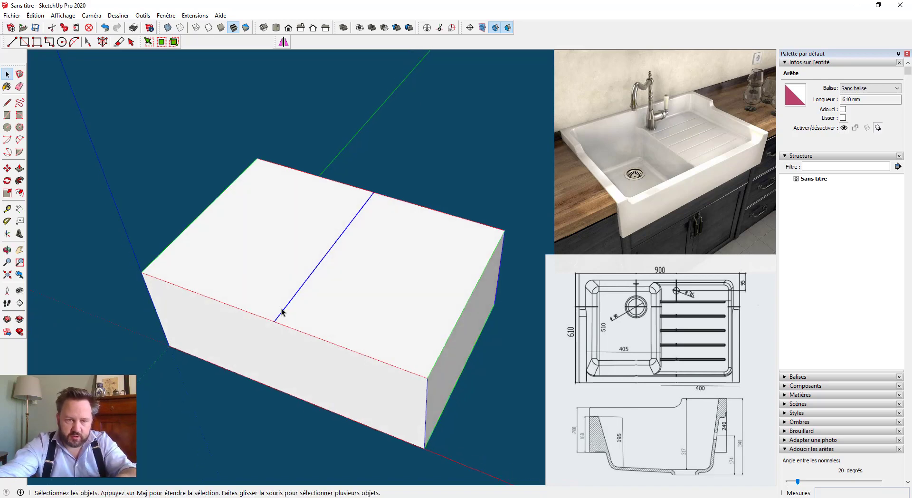
pyautogui.press('e')
pyautogui.click(282, 310)
pyautogui.press('space')
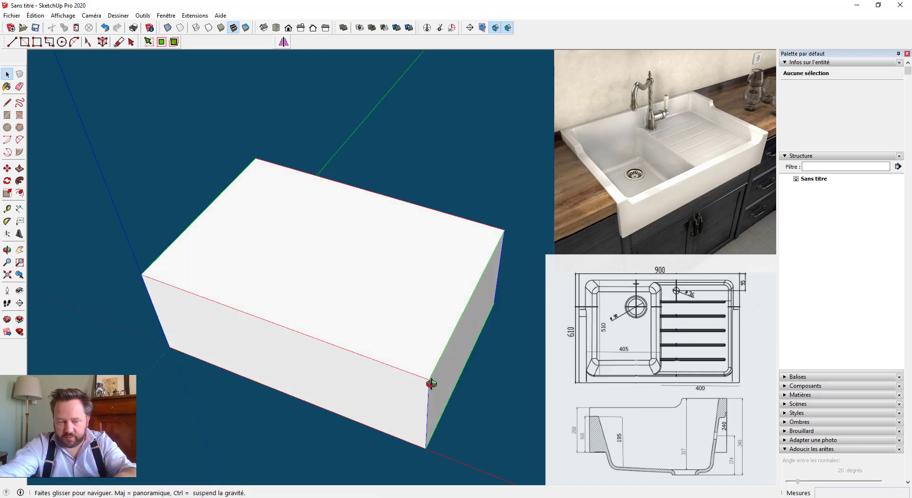
pyautogui.scroll(5, 427, 378)
pyautogui.press('a')
pyautogui.scroll(-5, 430, 373)
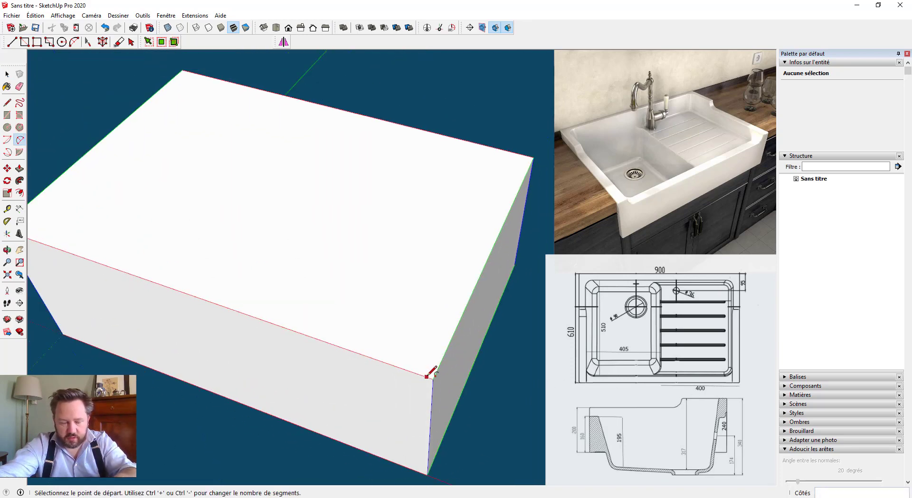
pyautogui.press('space')
pyautogui.scroll(4, 425, 371)
pyautogui.scroll(-3, 424, 370)
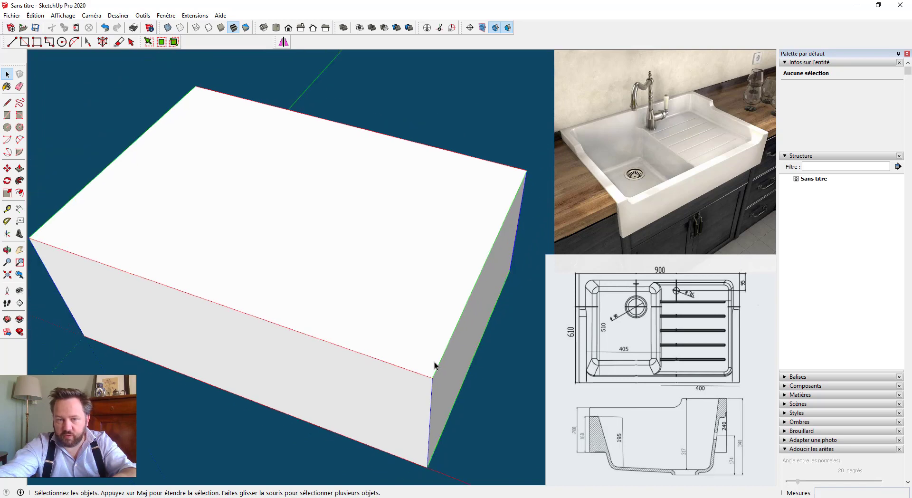
# - Offset the outline of the box's top face 40 mm inward
pyautogui.press('f')
pyautogui.click(435, 364)
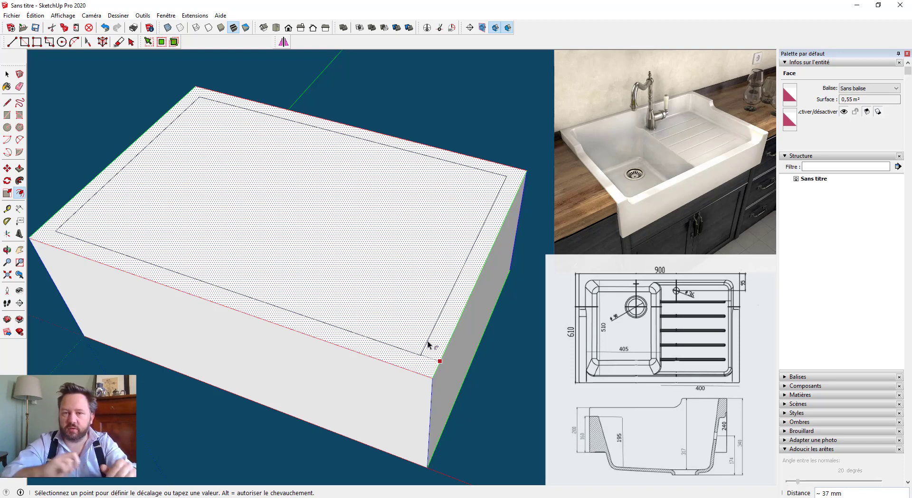
pyautogui.write('4')
pyautogui.press('Return')
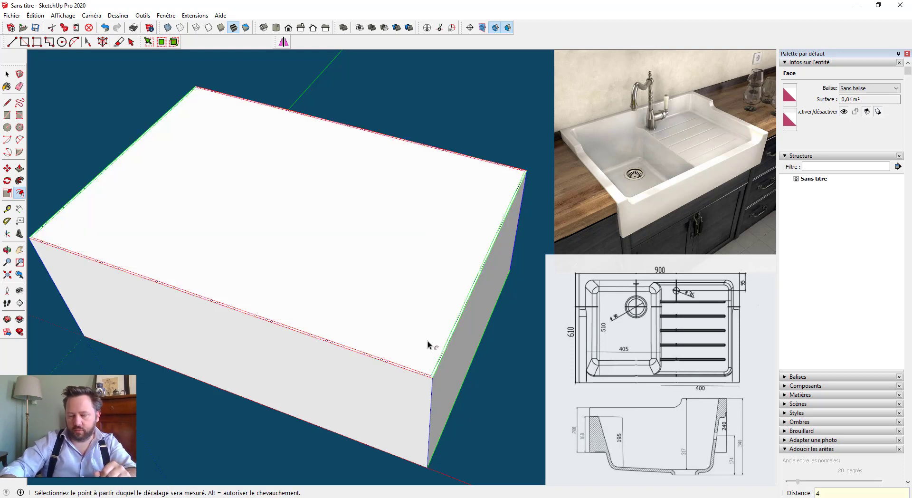
pyautogui.write('40')
pyautogui.press('Return')
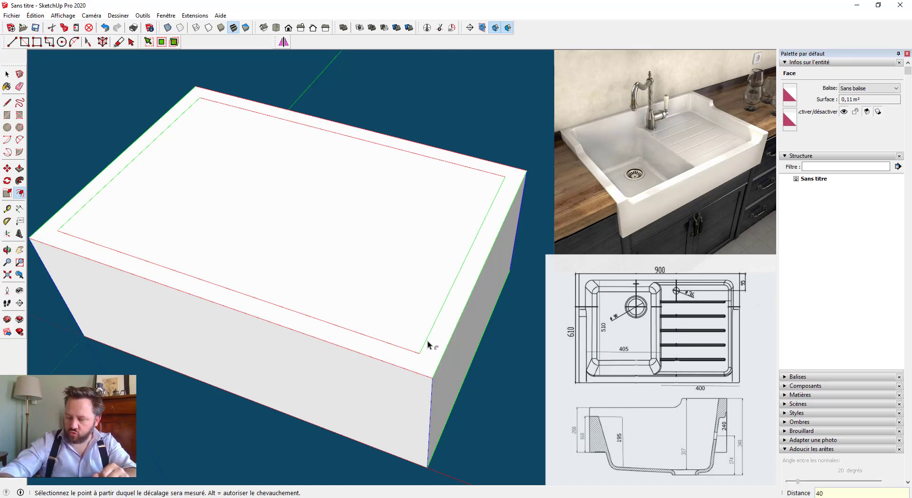
# - Change the inward offset of the top face's outline to 35 mm
pyautogui.write('35')
pyautogui.press('Return')
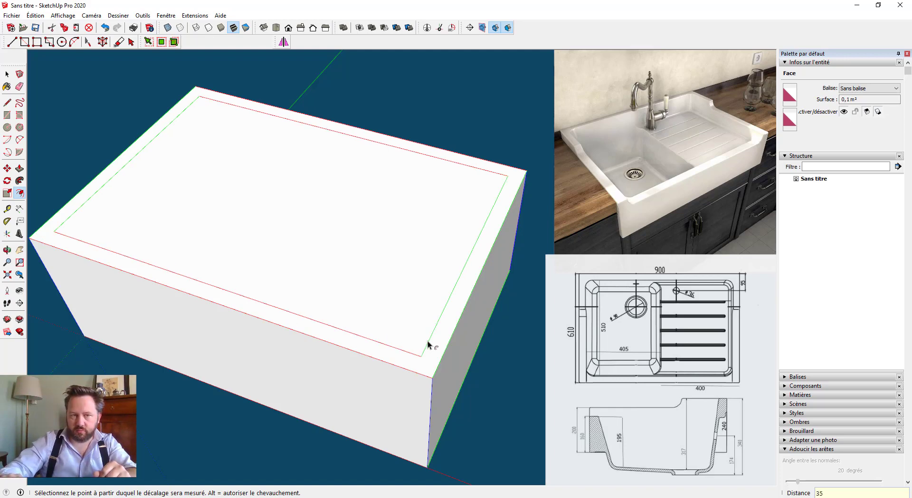
pyautogui.press('space')
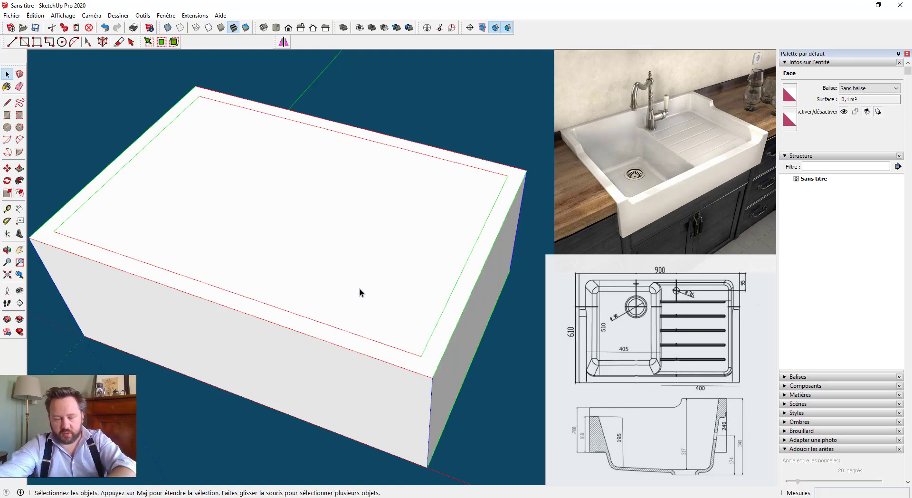
# - Try dividing the inner face with a line between the midpoints of its long edges, and erase that line again
pyautogui.press('l')
pyautogui.click(223, 288)
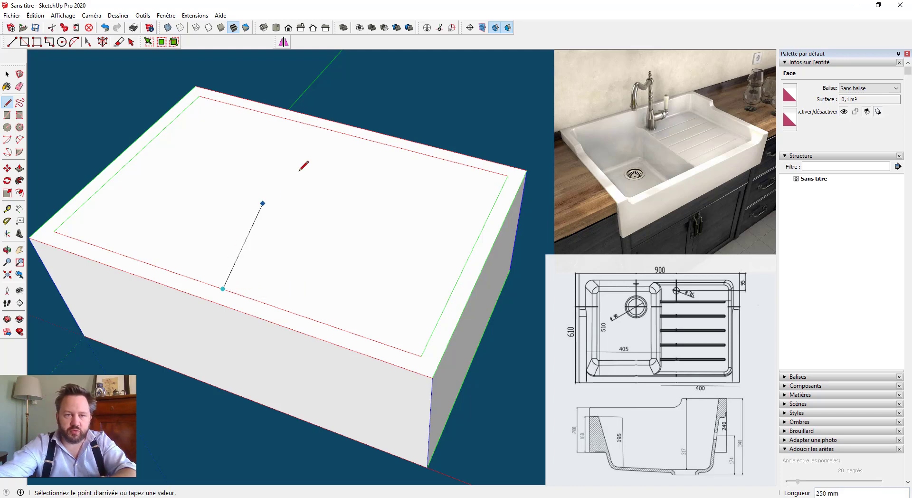
pyautogui.click(343, 134)
pyautogui.press('space')
pyautogui.moveTo(418, 236)
pyautogui.mouseDown(button='middle')
pyautogui.moveTo(415, 228)
pyautogui.moveTo(439, 295)
pyautogui.moveTo(417, 286)
pyautogui.mouseUp(button='middle')
pyautogui.press('e')
pyautogui.click(274, 210)
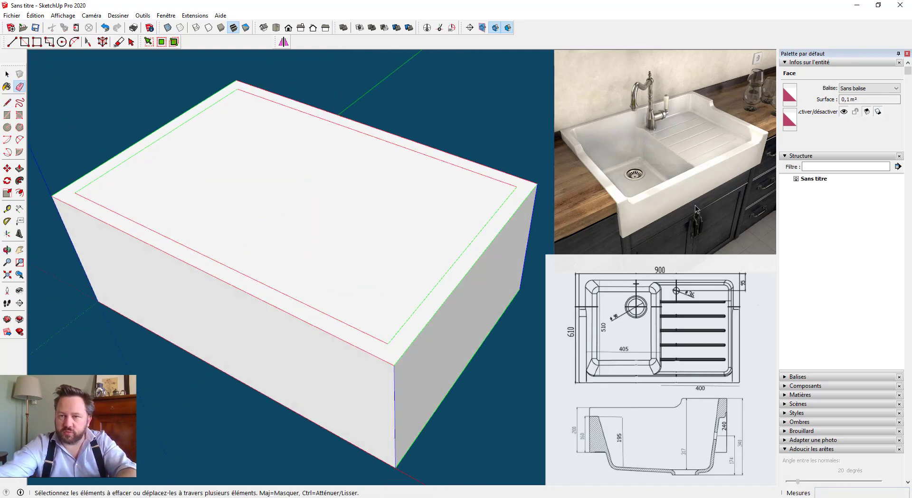
pyautogui.press('space')
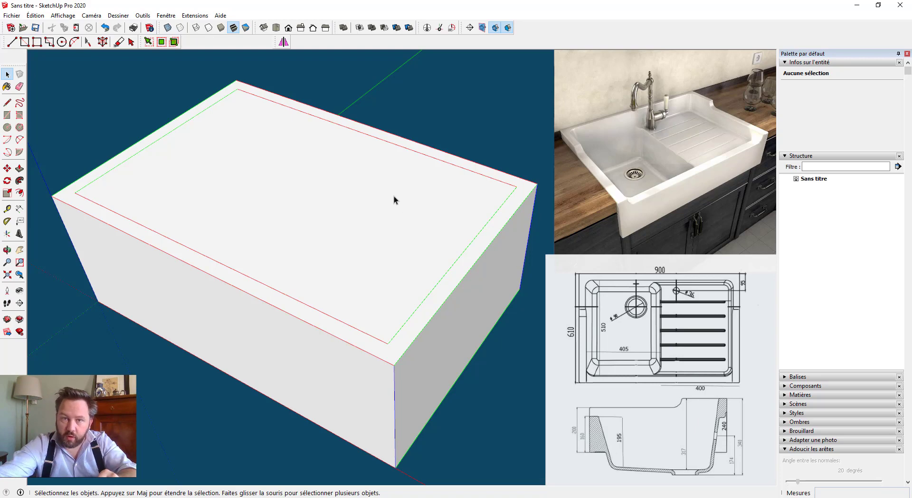
# - Push the inner top face down 80 mm to form a recess inside the rim
pyautogui.moveTo(404, 204)
pyautogui.mouseDown(button='middle')
pyautogui.moveTo(431, 195)
pyautogui.moveTo(417, 211)
pyautogui.mouseUp(button='middle')
pyautogui.press('p')
pyautogui.click(418, 209)
pyautogui.write('7')
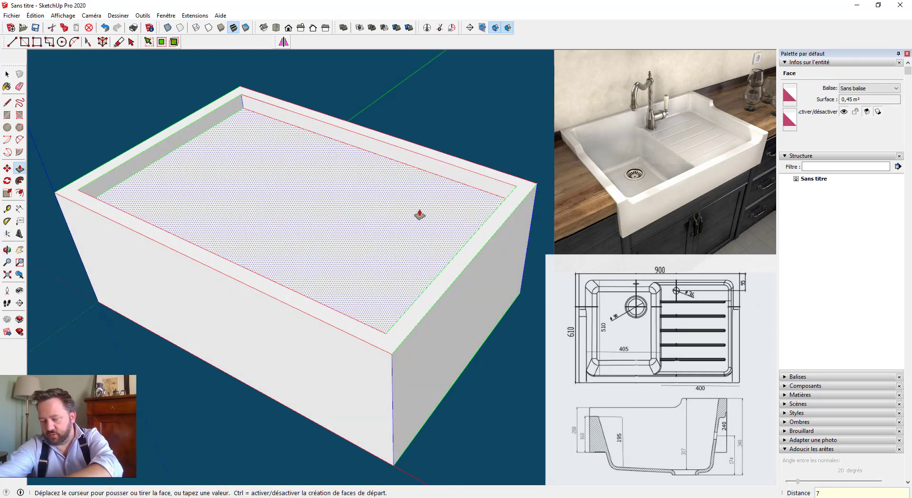
pyautogui.write('0')
pyautogui.press('Return')
pyautogui.moveTo(337, 248); pyautogui.dragTo(722, 183, button='middle')
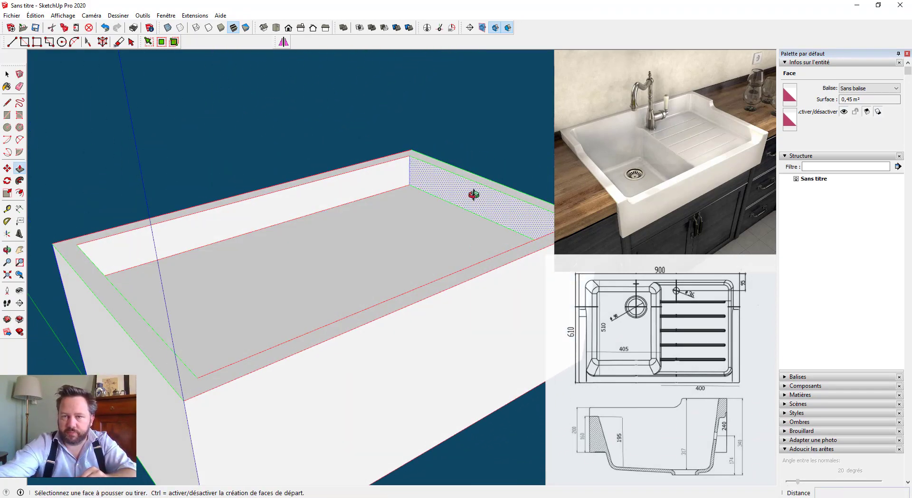
pyautogui.moveTo(473, 194); pyautogui.dragTo(546, 147, button='middle')
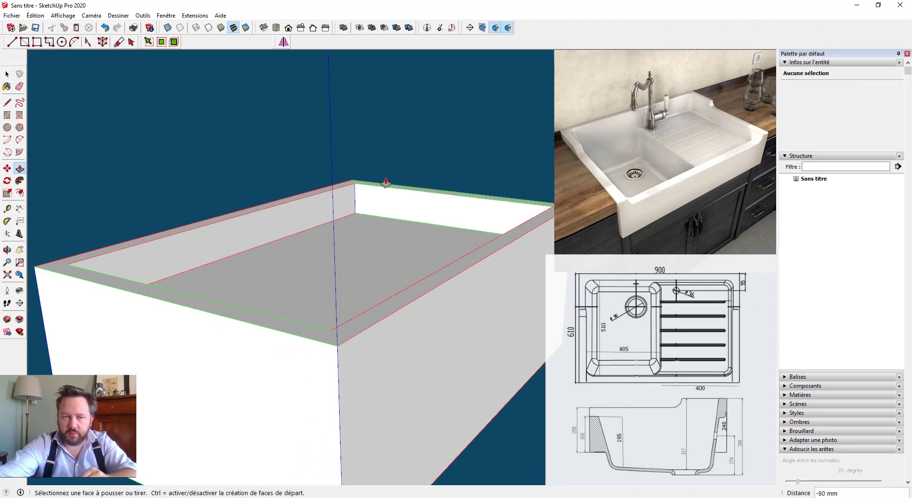
# - Push the floor of the recess down another 10 mm
pyautogui.click(358, 220)
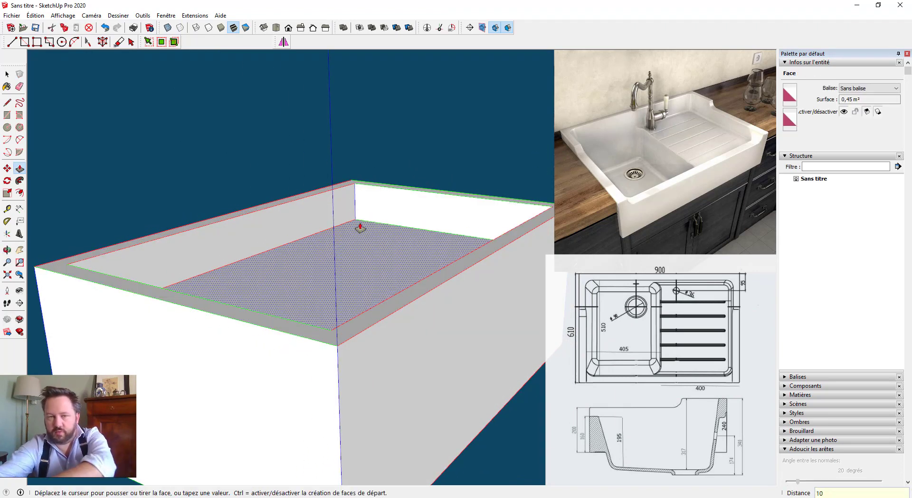
pyautogui.press('Return')
pyautogui.moveTo(378, 230); pyautogui.dragTo(325, 281, button='middle')
pyautogui.press('space')
# - Copy the long back edge of the rim 160 mm toward the front
pyautogui.press('l')
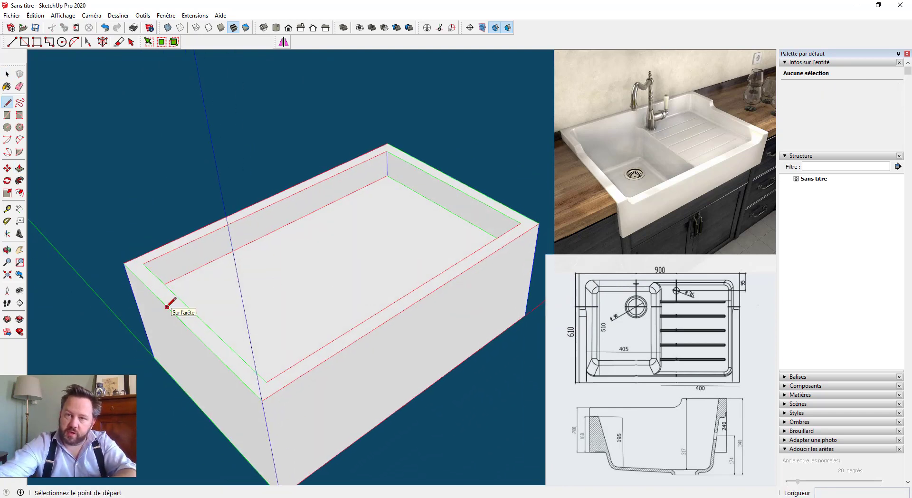
pyautogui.press('space')
pyautogui.click(138, 256)
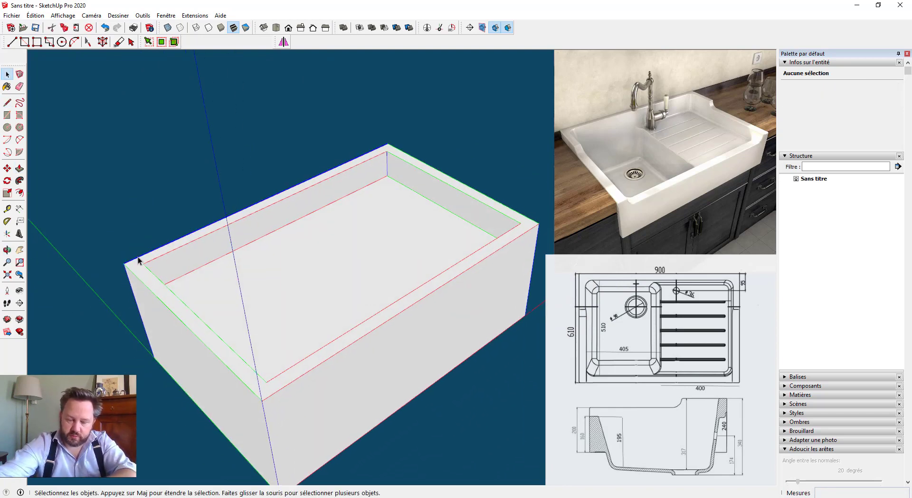
pyautogui.press('m')
pyautogui.click(125, 264)
pyautogui.press('ctrl')
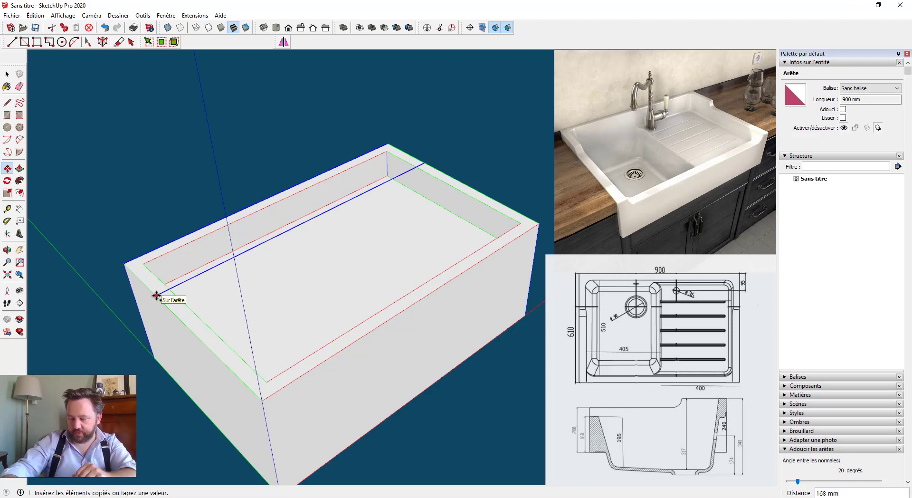
pyautogui.click(157, 295)
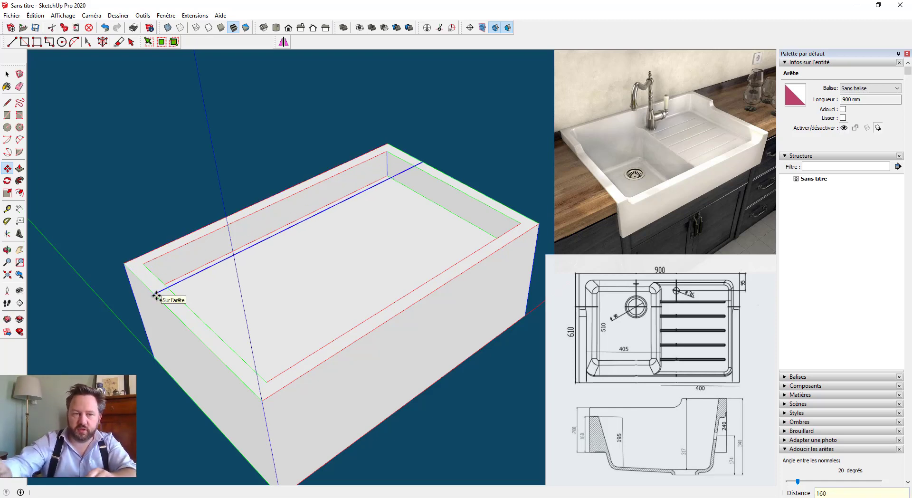
pyautogui.press('space')
# - Erase the part of the copied line that spans the recess, keeping the short segments on both side rims
pyautogui.press('e')
pyautogui.moveTo(201, 278); pyautogui.dragTo(197, 286, button='middle')
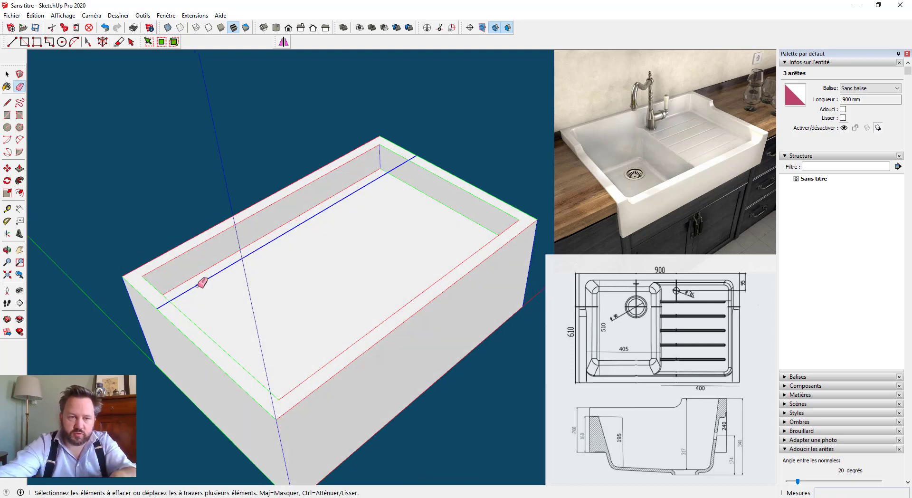
pyautogui.click(201, 284)
pyautogui.press('space')
pyautogui.hotkey('ctrl', 't')
# - Push the part of the rim in front of the two short lines down 40 mm
pyautogui.scroll(1, 160, 310)
pyautogui.press('p')
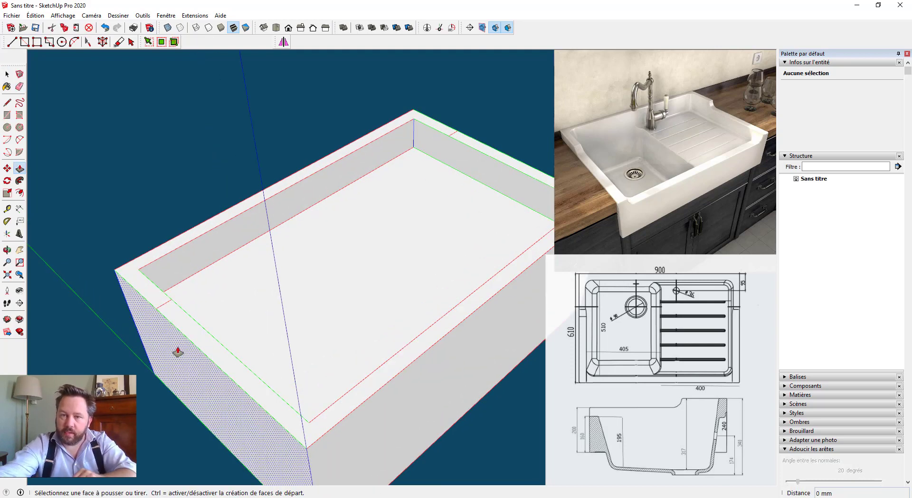
pyautogui.click(170, 324)
pyautogui.write('3')
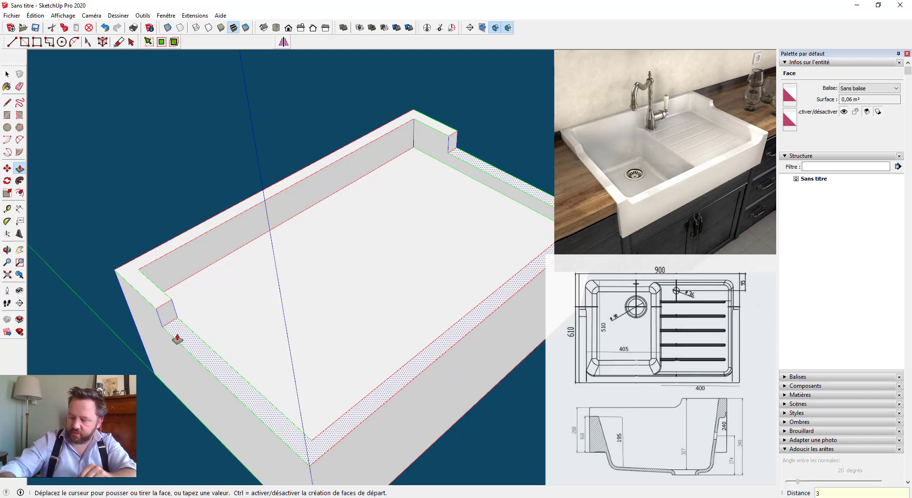
pyautogui.write('5')
pyautogui.press('Return')
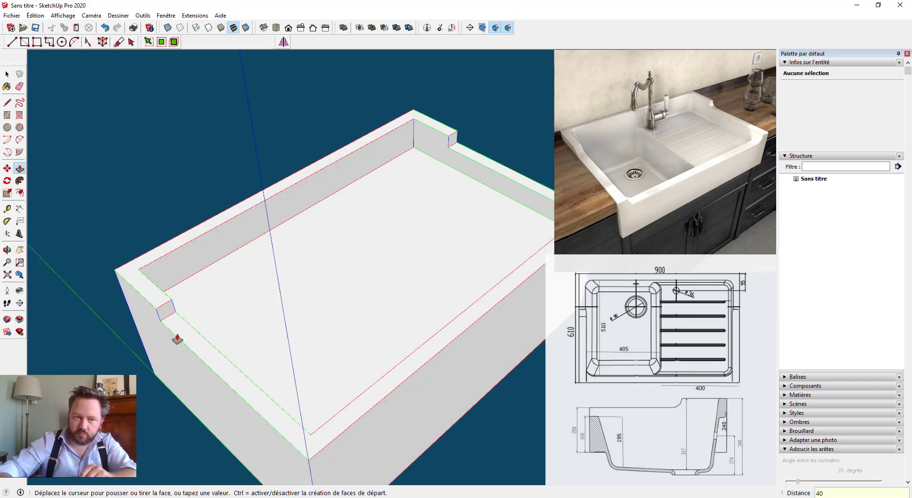
pyautogui.press('Return')
# - Draw an 830 x 35 mm rectangle on the front rim, extending the recess width out to the front edge
pyautogui.moveTo(252, 232); pyautogui.dragTo(210, 186, button='middle')
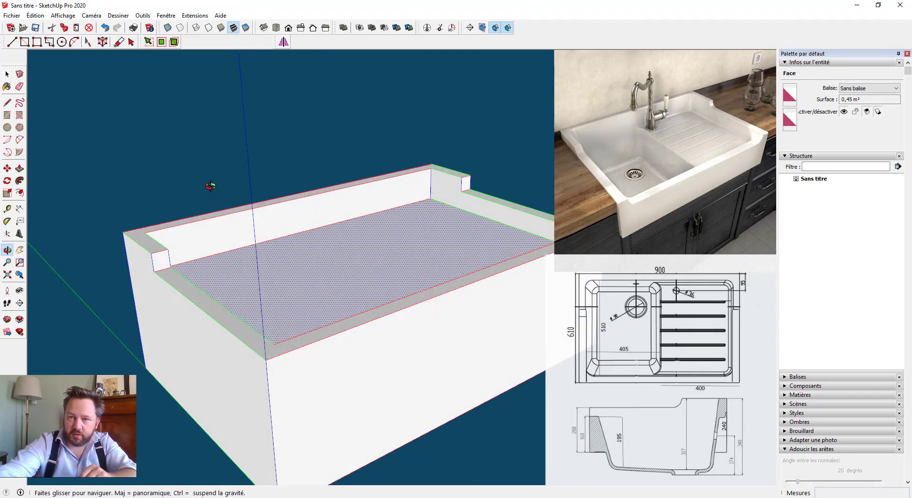
pyautogui.moveTo(333, 271); pyautogui.dragTo(219, 340, button='middle')
pyautogui.press('r')
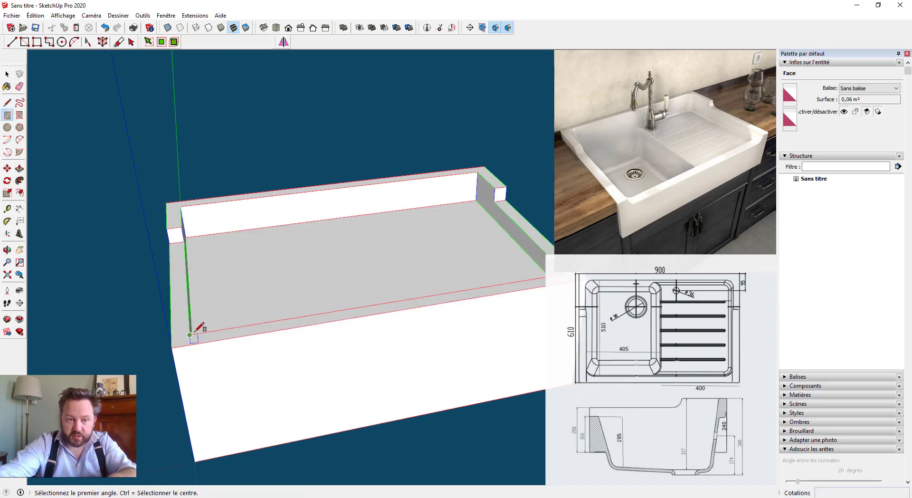
pyautogui.click(192, 334)
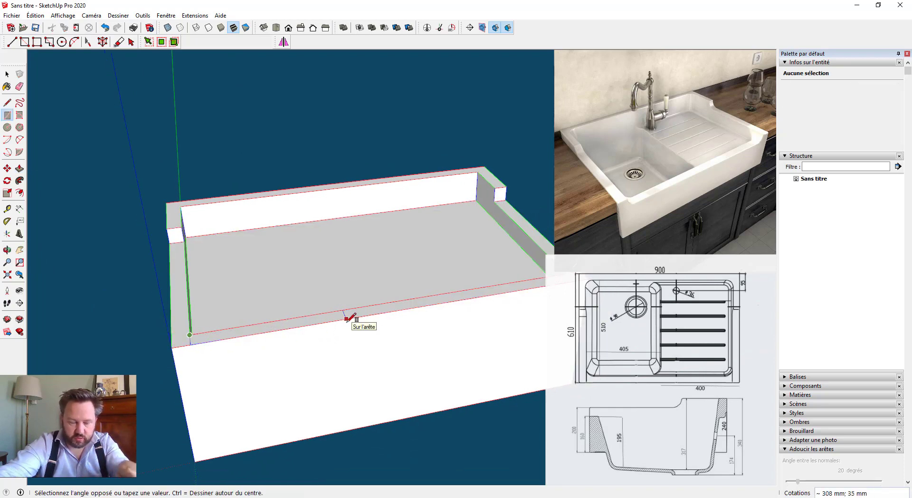
pyautogui.moveTo(383, 316); pyautogui.dragTo(249, 320, button='middle')
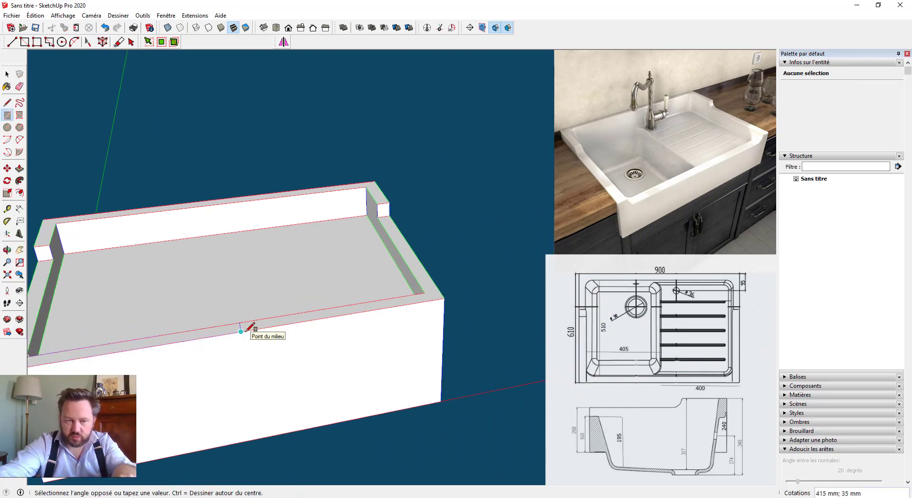
pyautogui.click(424, 289)
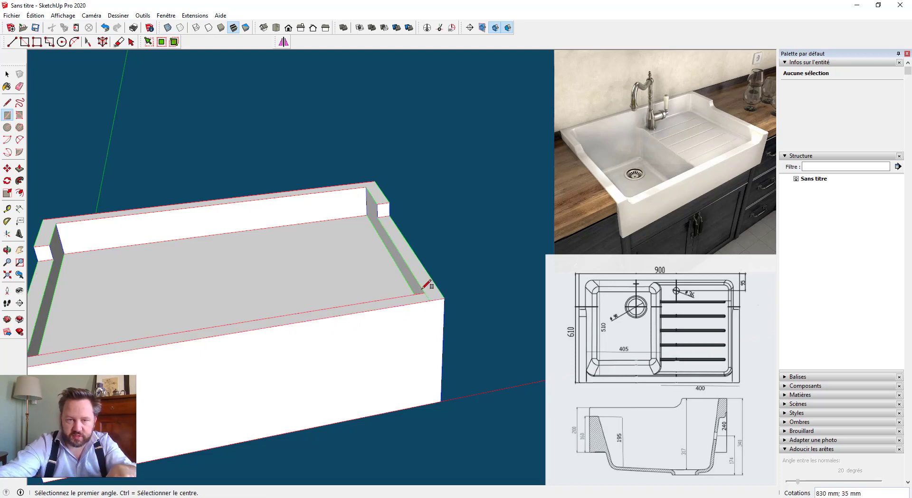
pyautogui.moveTo(427, 285); pyautogui.dragTo(346, 315, button='middle')
pyautogui.press('space')
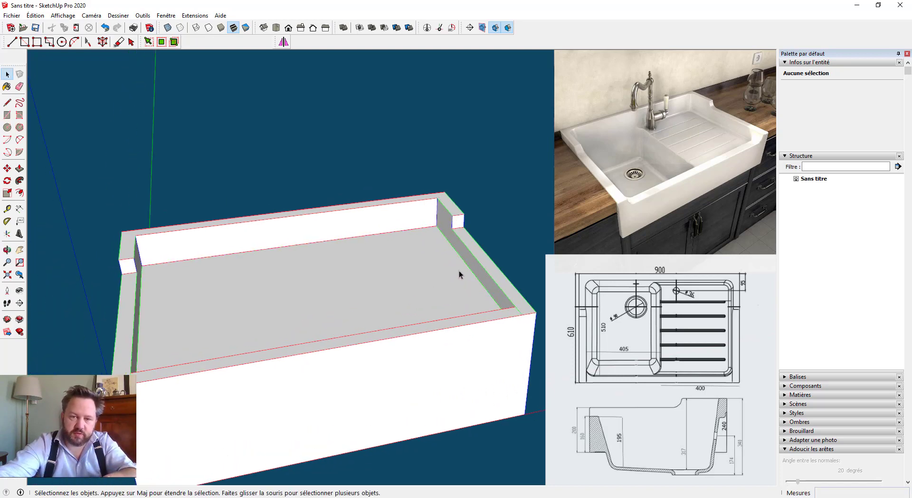
pyautogui.click(480, 267)
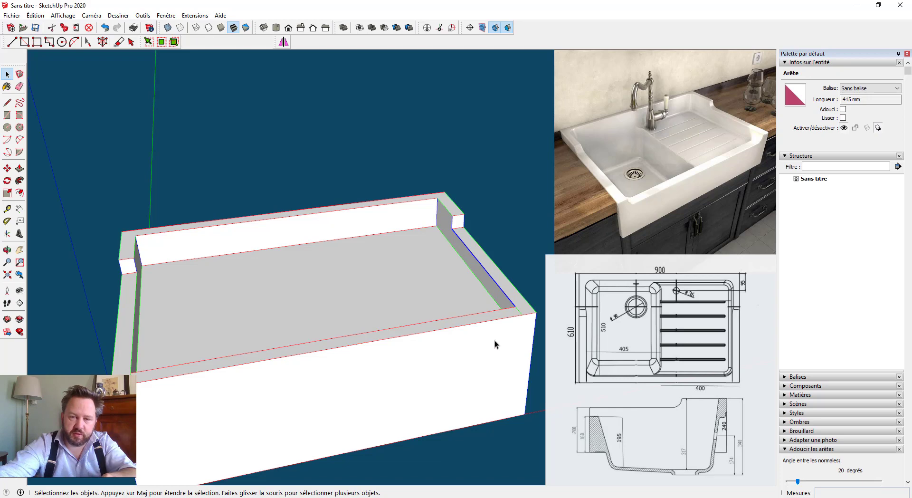
pyautogui.press('r')
pyautogui.click(256, 282)
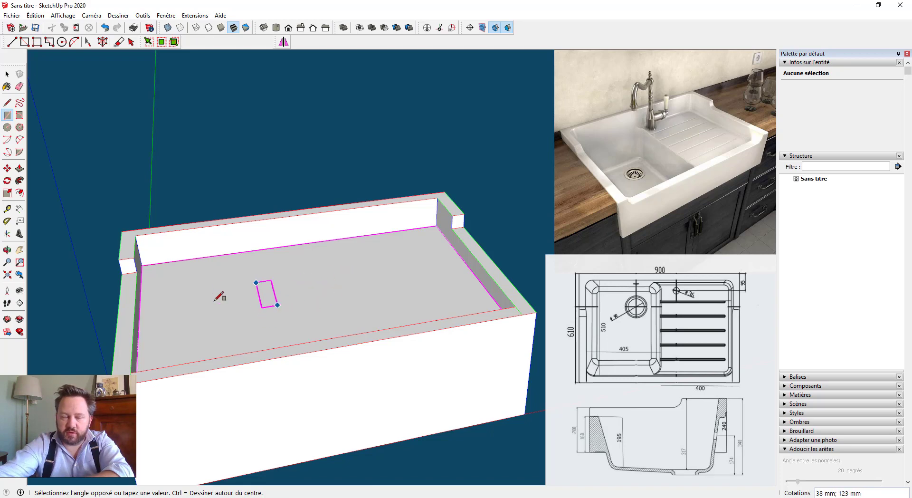
pyautogui.scroll(-1, 354, 299)
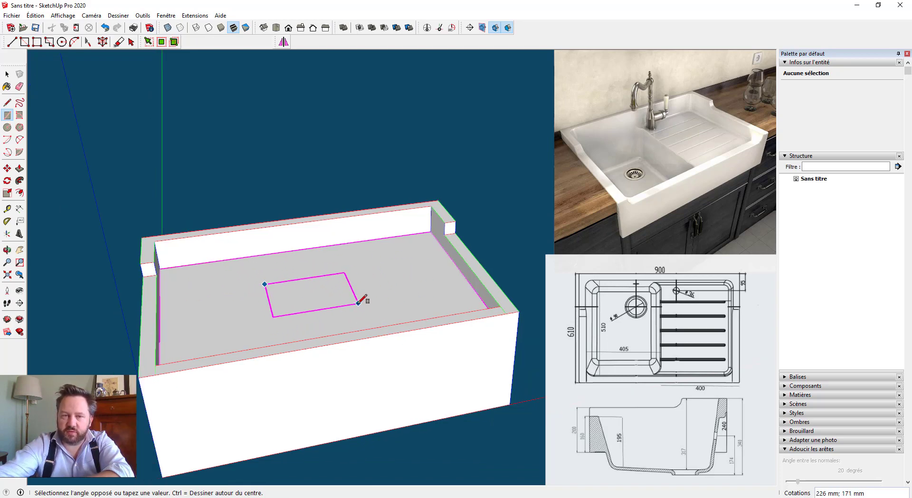
pyautogui.press('Escape')
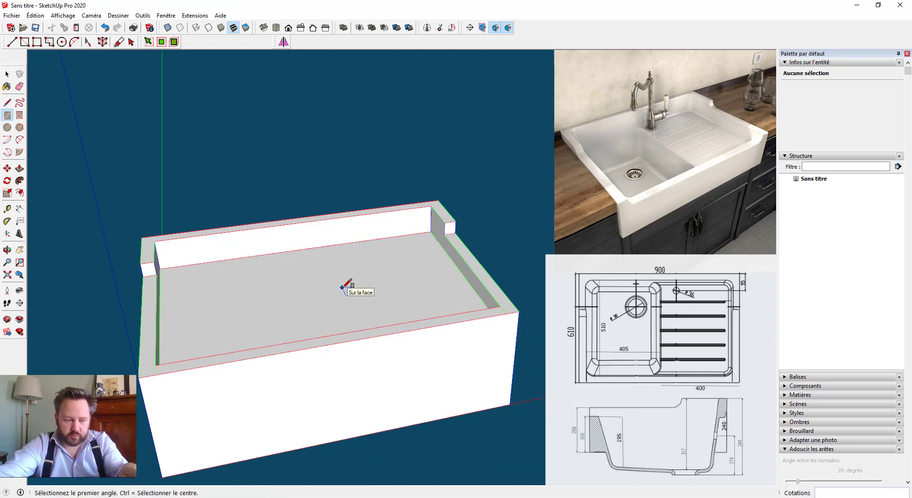
pyautogui.scroll(-1, 372, 282)
pyautogui.moveTo(372, 282); pyautogui.dragTo(453, 279, button='middle')
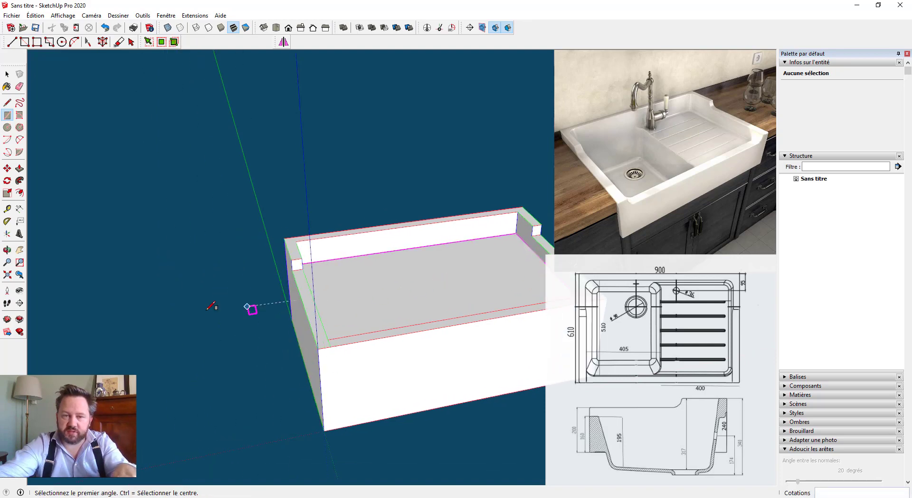
pyautogui.click(132, 313)
pyautogui.click(227, 357)
pyautogui.moveTo(228, 356)
pyautogui.mouseDown(button='middle')
pyautogui.moveTo(230, 279)
pyautogui.moveTo(241, 256)
pyautogui.moveTo(217, 354)
pyautogui.mouseUp(button='middle')
pyautogui.hotkey('ctrl', 'z')
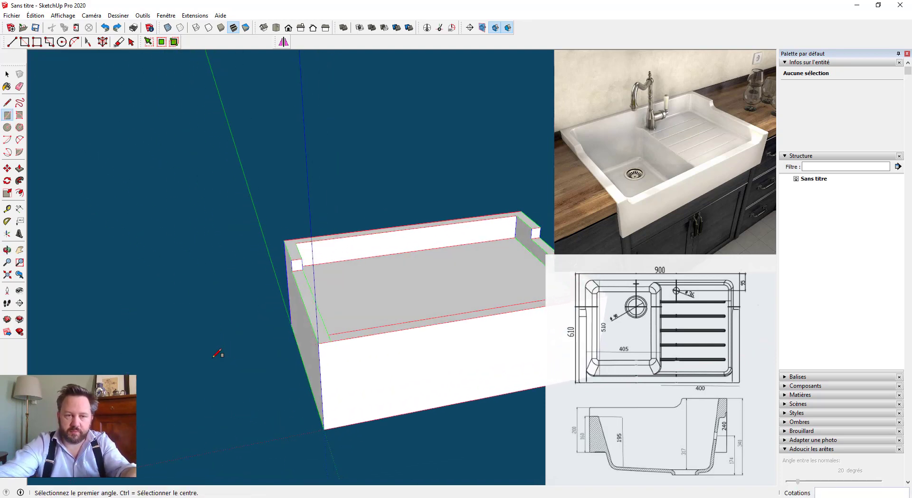
# - Push the rectangle on the front rim down 50 mm to the level of the recess floor
pyautogui.moveTo(380, 321); pyautogui.dragTo(331, 357, button='middle')
pyautogui.press('space')
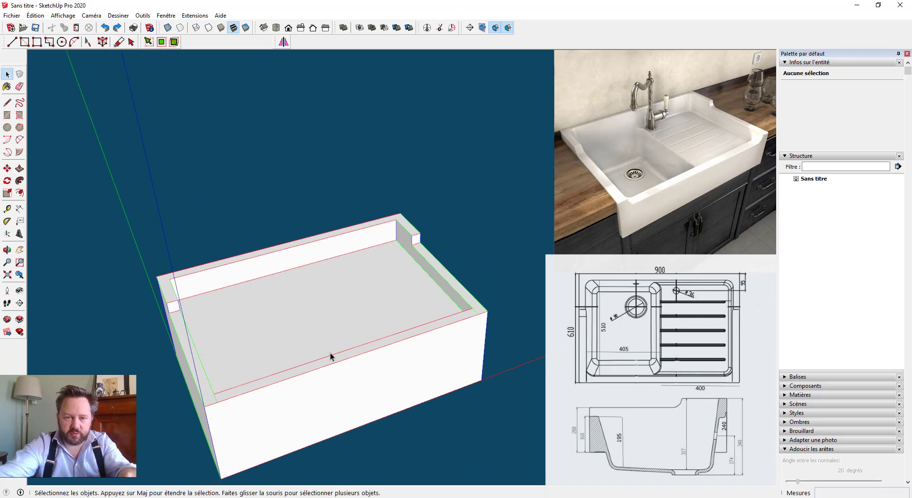
pyautogui.press('p')
pyautogui.click(285, 375)
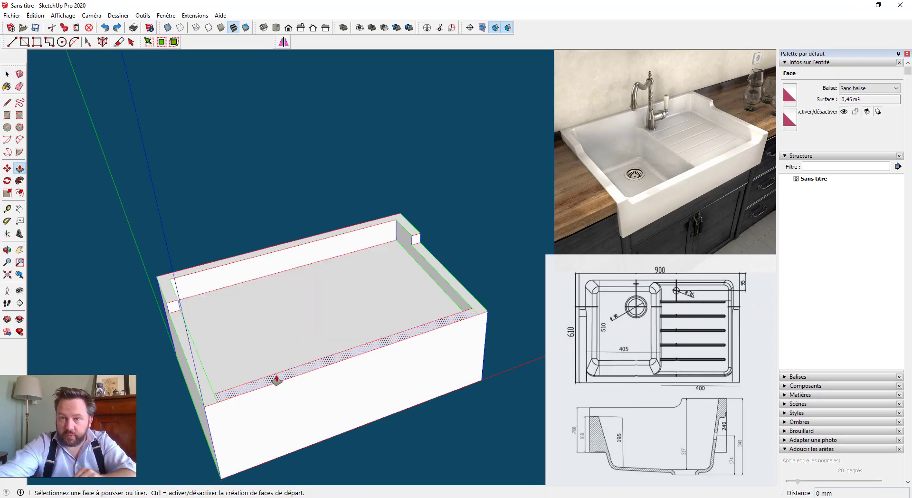
pyautogui.scroll(1, 277, 377)
pyautogui.click(230, 394)
pyautogui.click(222, 375)
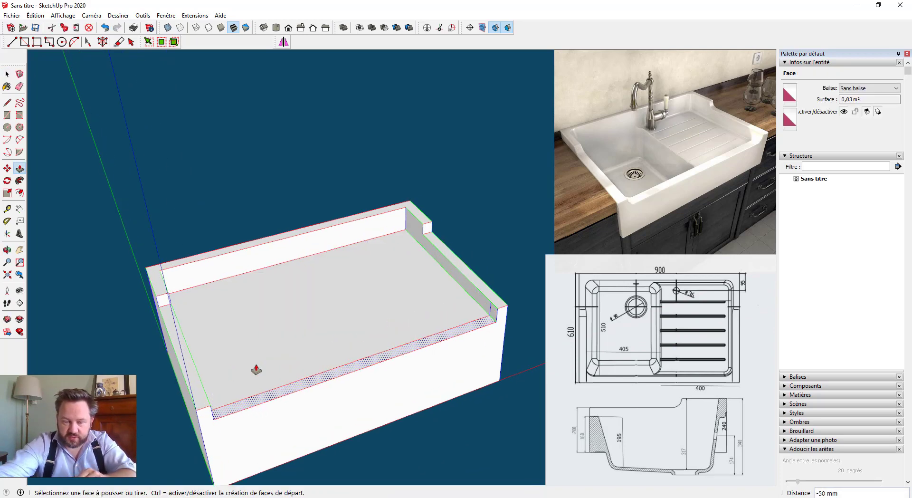
# - Push the recess floor down 10 mm below the lowered front rim
pyautogui.moveTo(256, 371); pyautogui.dragTo(355, 339, button='middle')
pyautogui.click(355, 338)
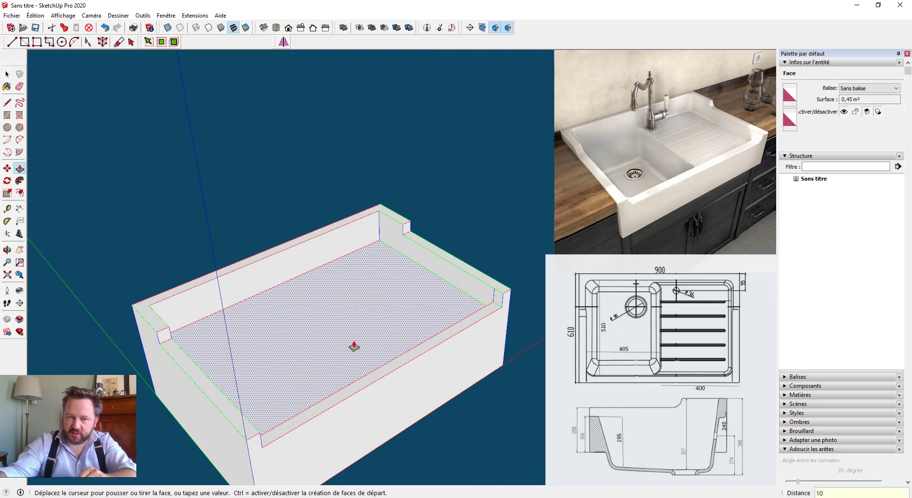
pyautogui.write('10')
pyautogui.press('Return')
pyautogui.press('space')
# - Draw a tangent corner arc with a radius of about 18 mm on the rim top at the sink's front-left outer corner
pyautogui.moveTo(423, 366); pyautogui.dragTo(176, 359, button='middle')
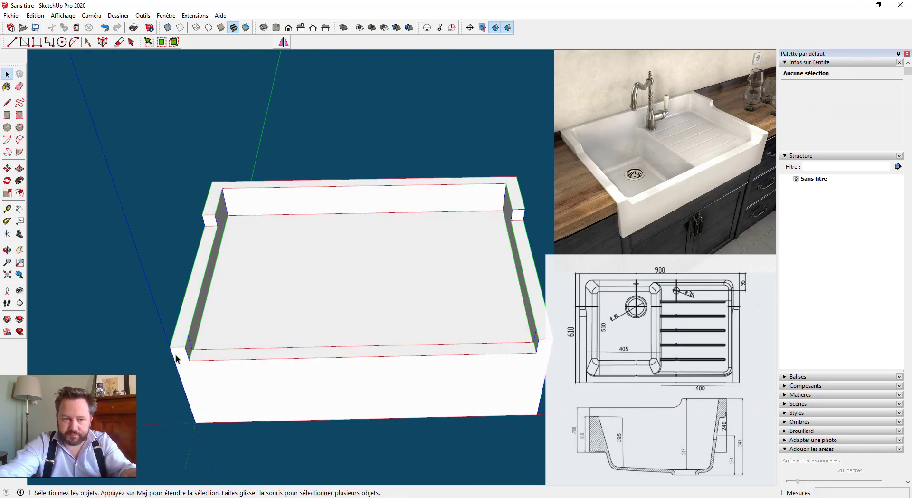
pyautogui.scroll(4, 176, 354)
pyautogui.press('a')
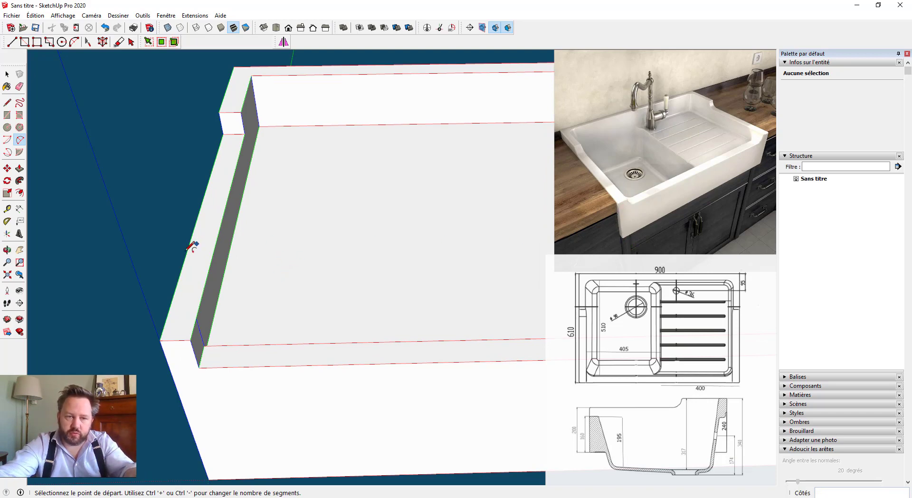
pyautogui.scroll(-2, 190, 247)
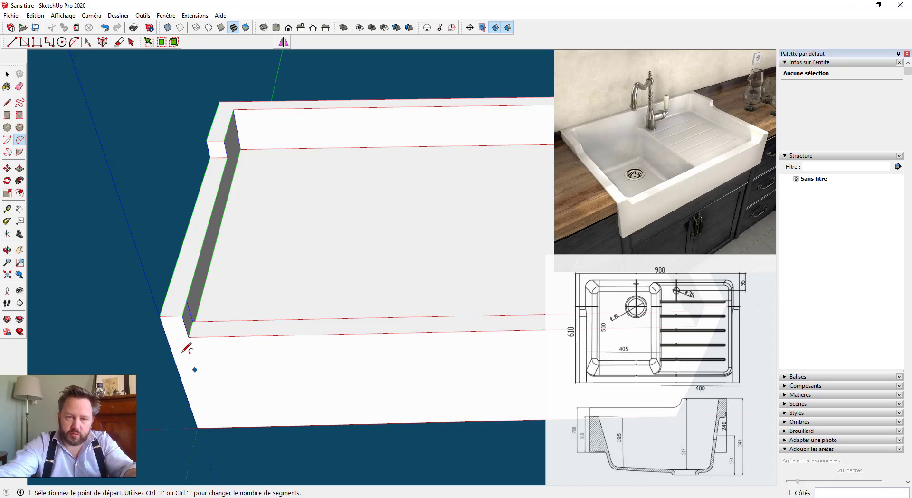
pyautogui.scroll(2, 177, 315)
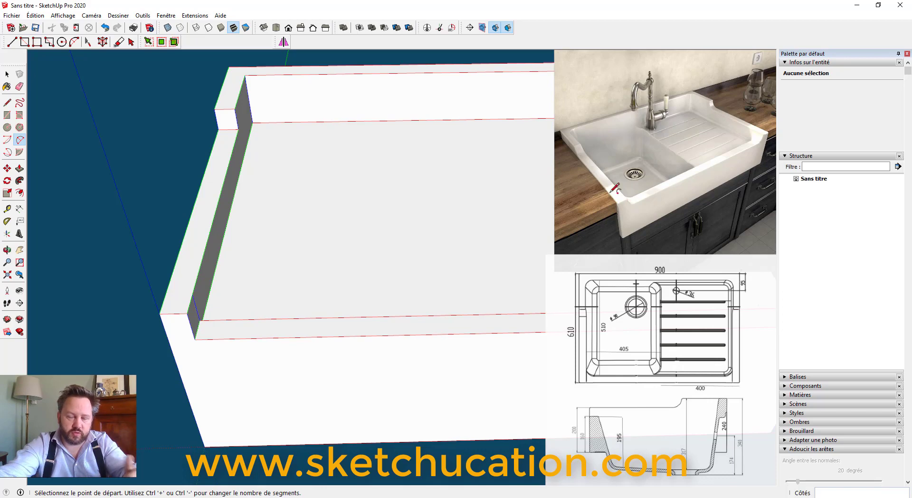
pyautogui.moveTo(234, 260); pyautogui.dragTo(178, 235, button='middle')
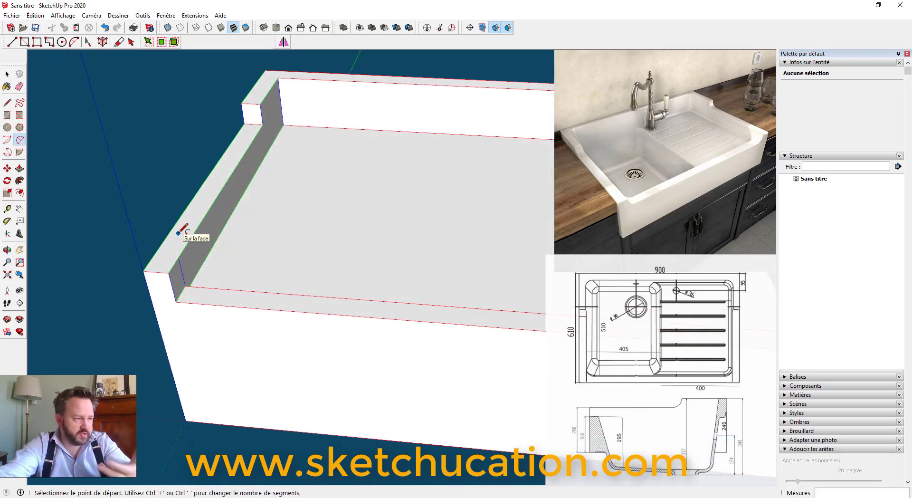
pyautogui.moveTo(169, 269)
pyautogui.mouseDown(button='middle')
pyautogui.moveTo(155, 287)
pyautogui.moveTo(165, 276)
pyautogui.mouseUp(button='middle')
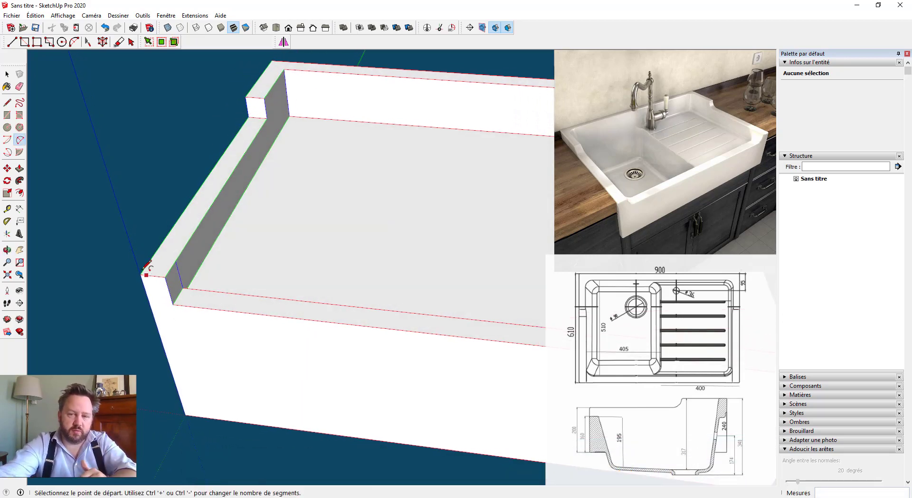
pyautogui.scroll(3, 147, 272)
pyautogui.click(156, 280)
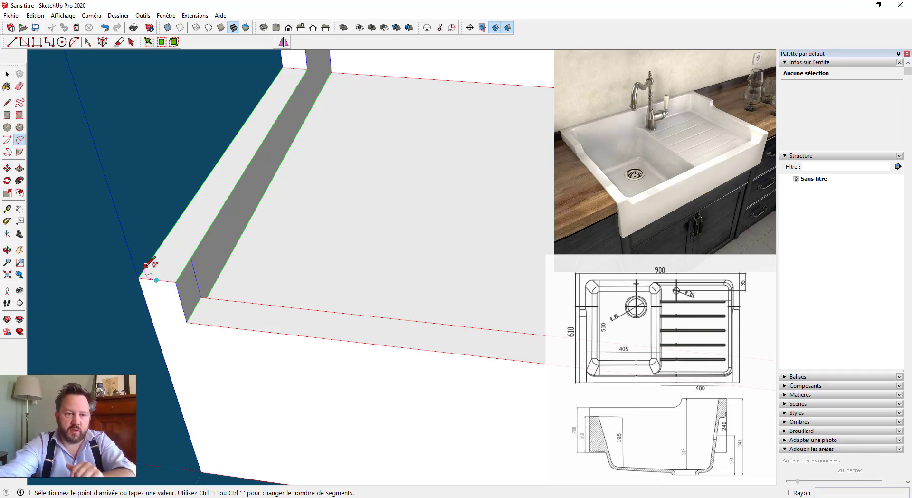
pyautogui.click(147, 265)
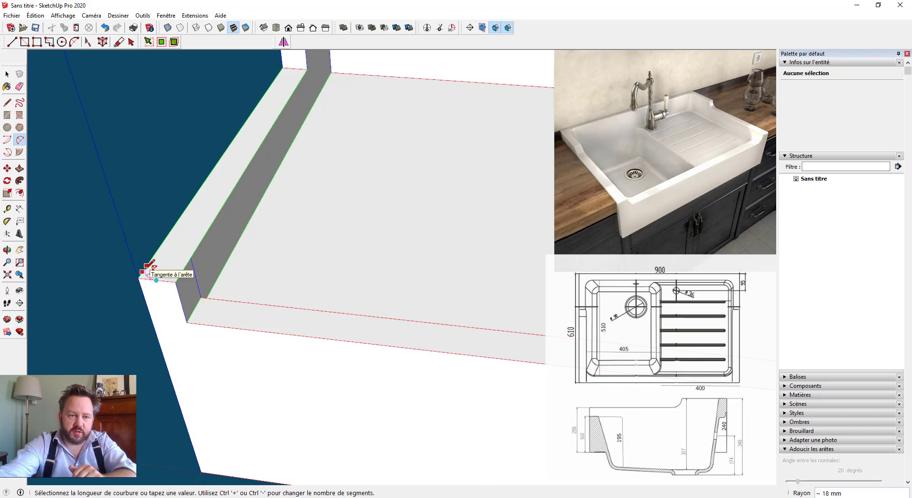
pyautogui.click(146, 268)
# - Set the radius of the front-left corner arc to 15 mm
pyautogui.moveTo(146, 281); pyautogui.dragTo(141, 354, button='middle')
pyautogui.scroll(3, 139, 349)
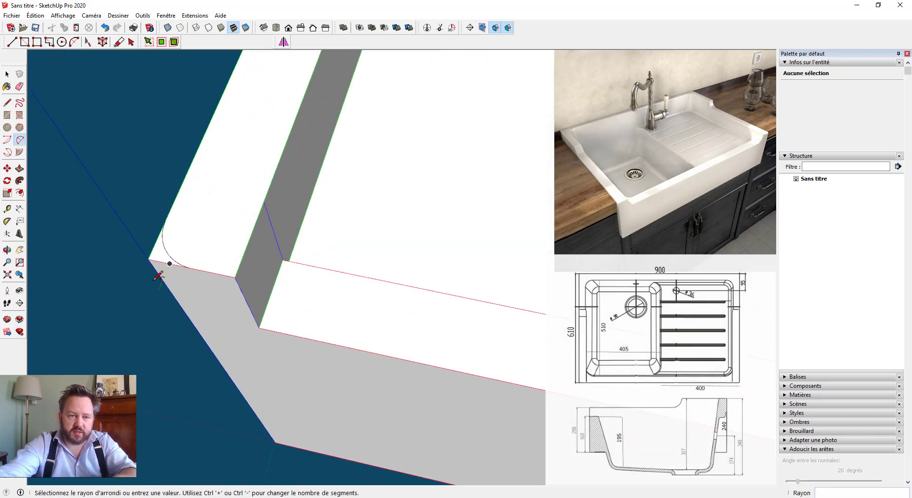
pyautogui.press('space')
pyautogui.click(166, 253)
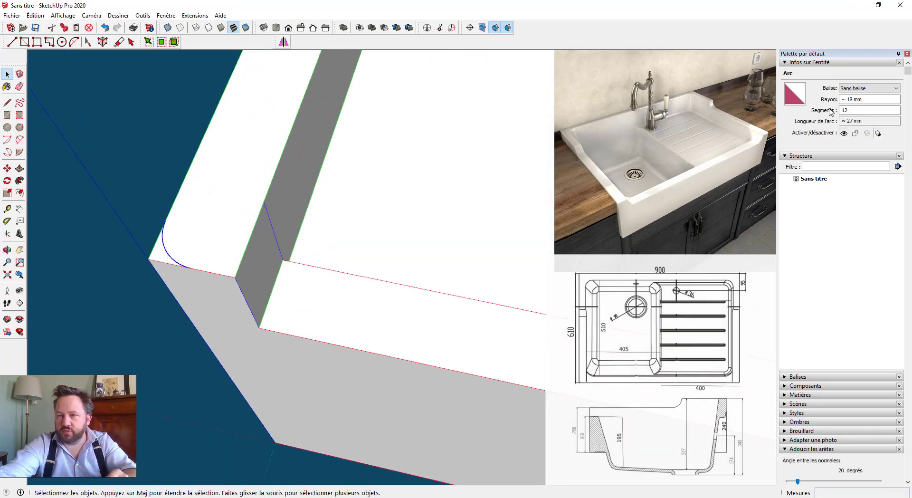
pyautogui.click(872, 99)
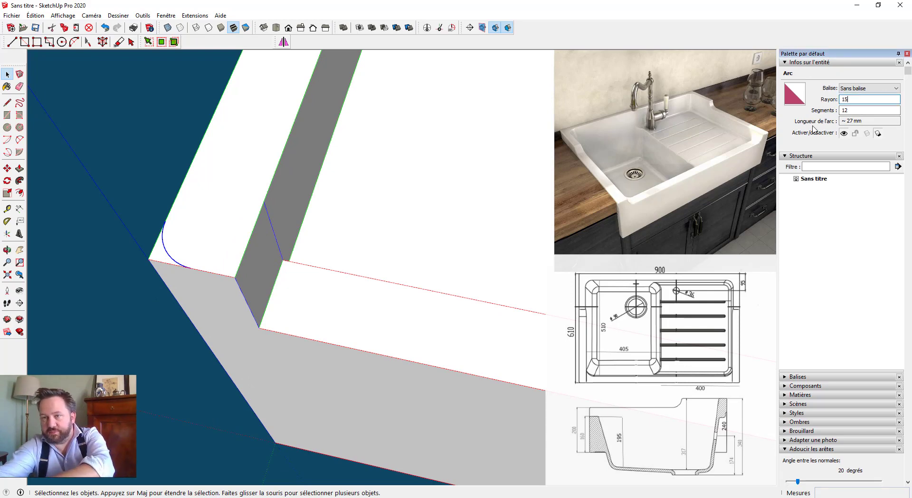
pyautogui.write('15')
pyautogui.press('Return')
# - Push the sliver outside the front-left arc down to the underside to round that vertical corner
pyautogui.moveTo(189, 242); pyautogui.dragTo(228, 215, button='middle')
pyautogui.scroll(-1, 228, 215)
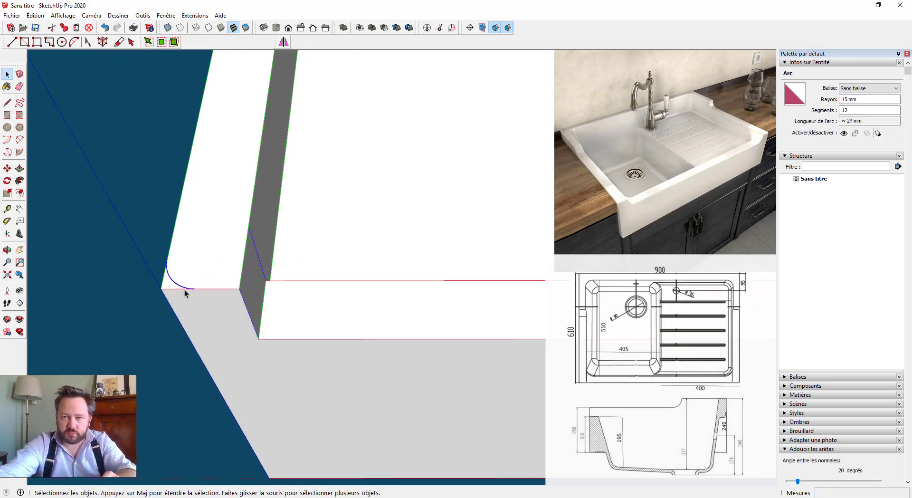
pyautogui.moveTo(184, 287); pyautogui.dragTo(167, 284, button='middle')
pyautogui.press('p')
pyautogui.moveTo(164, 277); pyautogui.dragTo(269, 474)
# - Draw a matching 15 mm radius arc on the rim top at the front-right outer corner and select it
pyautogui.scroll(-3, 266, 463)
pyautogui.moveTo(227, 394); pyautogui.dragTo(61, 324, button='middle')
pyautogui.scroll(-1, 60, 325)
pyautogui.press('a')
pyautogui.scroll(1, 518, 370)
pyautogui.scroll(2, 520, 368)
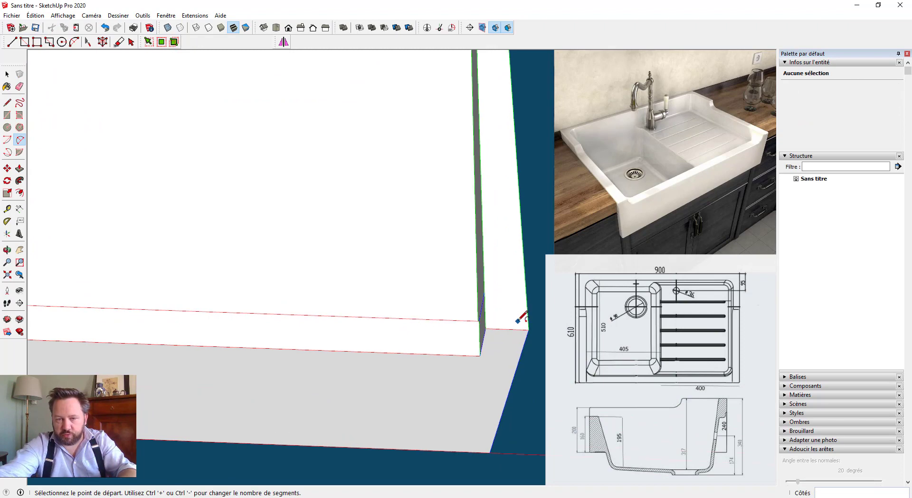
pyautogui.scroll(1, 528, 327)
pyautogui.press('space')
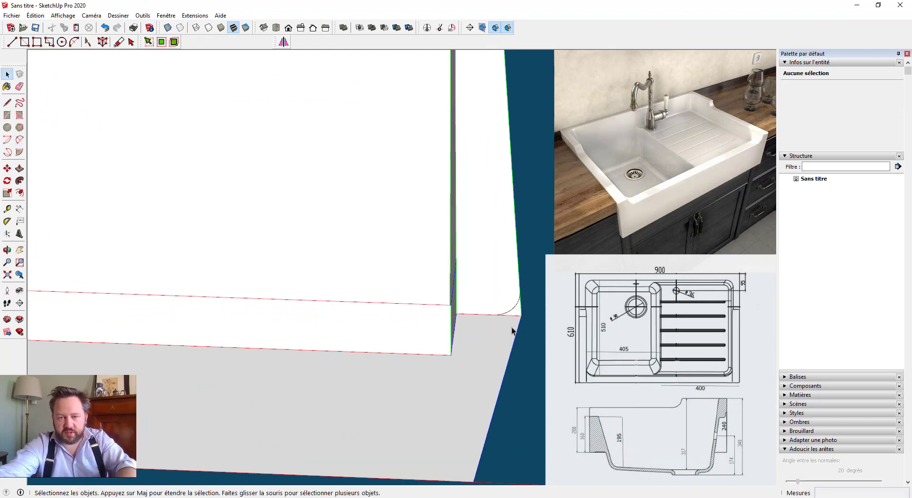
pyautogui.click(509, 312)
pyautogui.click(509, 310)
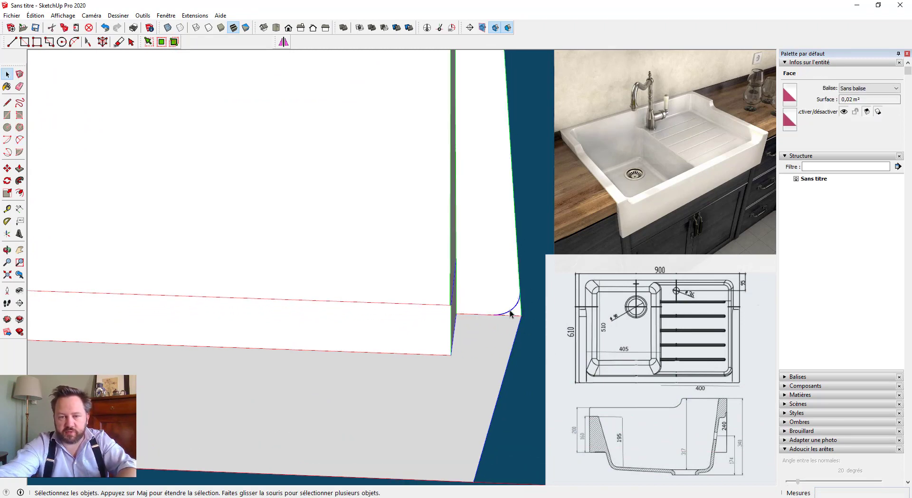
# - Push the sliver outside the front-right arc down 300 mm to the underside
pyautogui.press('p')
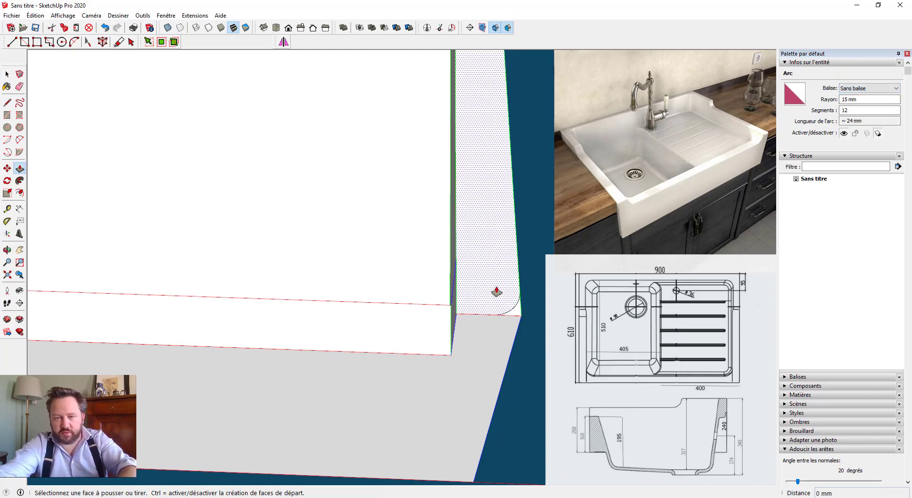
pyautogui.click(514, 311)
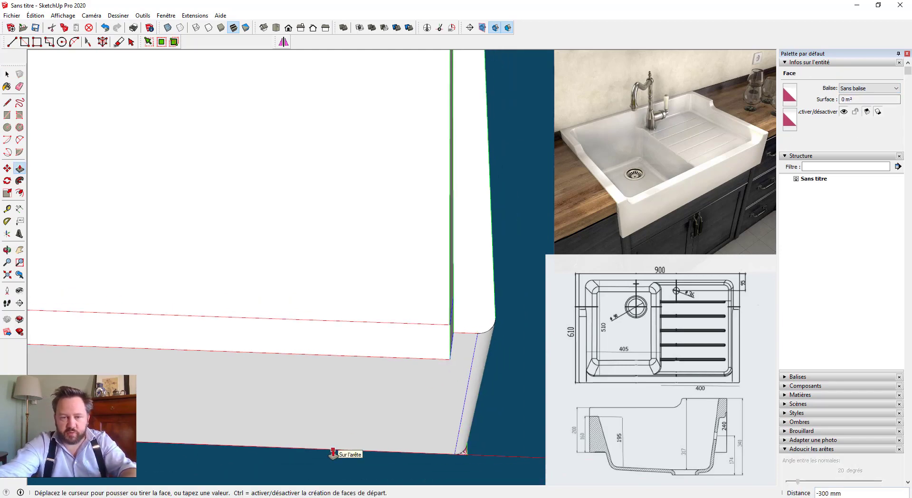
pyautogui.click(334, 453)
# - Draw matching tangent arcs on the rim top at the rear-right and rear-left outer corners
pyautogui.scroll(-3, 334, 454)
pyautogui.keyDown('shift'); pyautogui.moveTo(411, 254); pyautogui.dragTo(402, 370, button='middle'); pyautogui.keyUp('shift')
pyautogui.press('a')
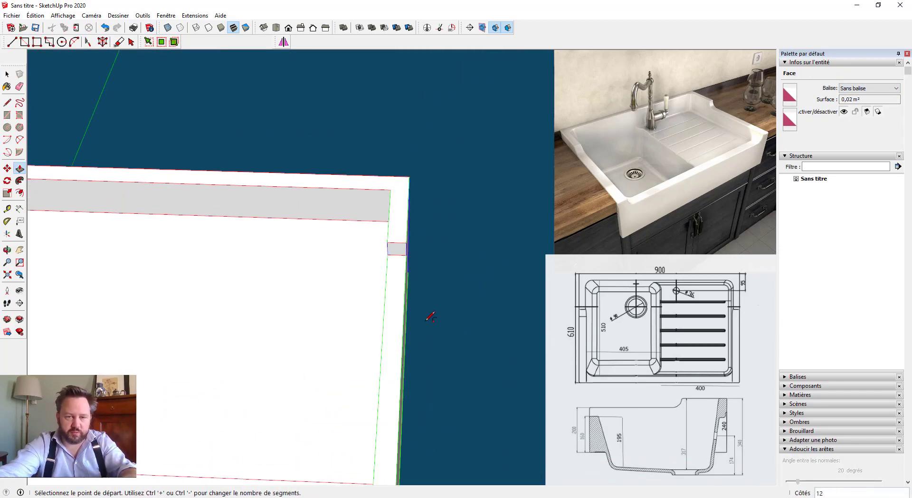
pyautogui.moveTo(429, 318); pyautogui.dragTo(407, 214, button='middle')
pyautogui.scroll(6, 414, 167)
pyautogui.scroll(1, 393, 224)
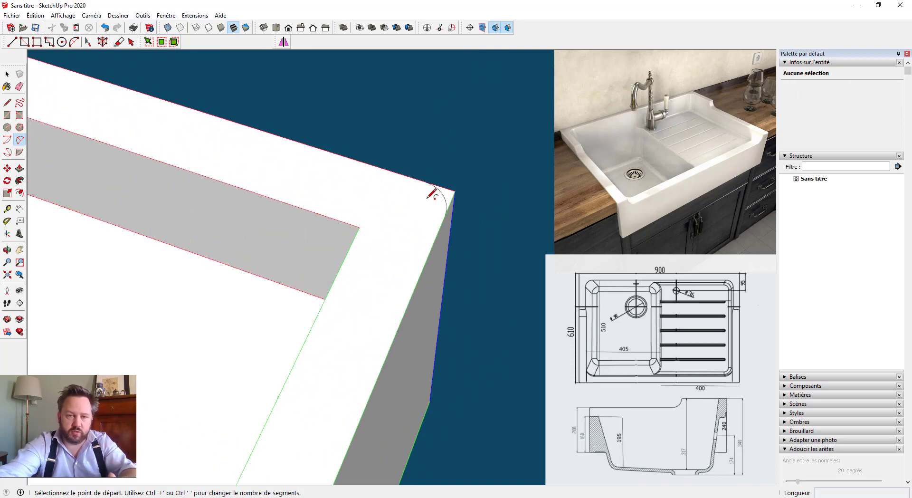
pyautogui.scroll(-3, 430, 196)
pyautogui.moveTo(189, 138); pyautogui.dragTo(504, 357, button='middle')
pyautogui.scroll(3, 261, 247)
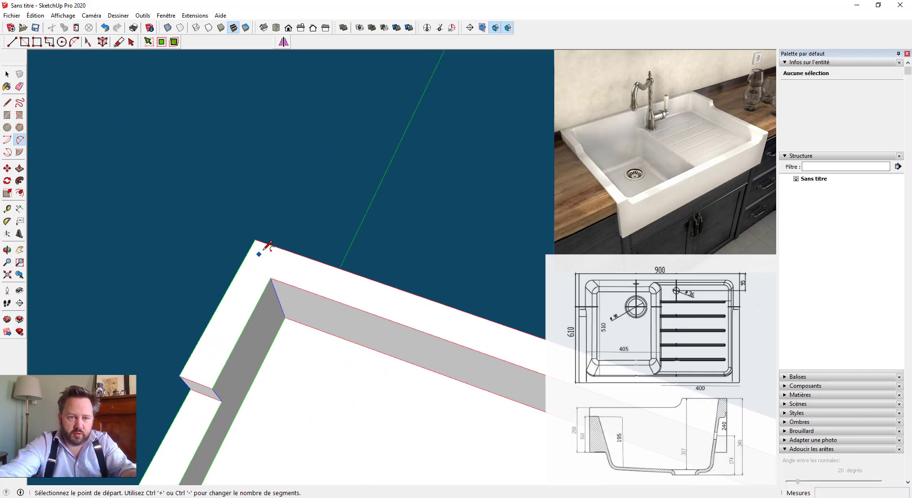
pyautogui.moveTo(243, 281); pyautogui.dragTo(436, 284, button='middle')
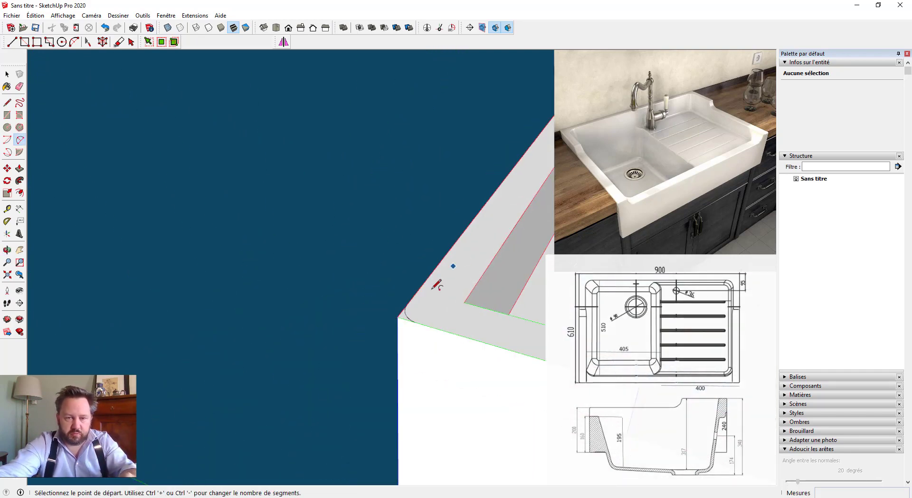
# - Push the sliver outside the rear-left arc all the way down to the underside to round that corner
pyautogui.press('p')
pyautogui.doubleClick(404, 317)
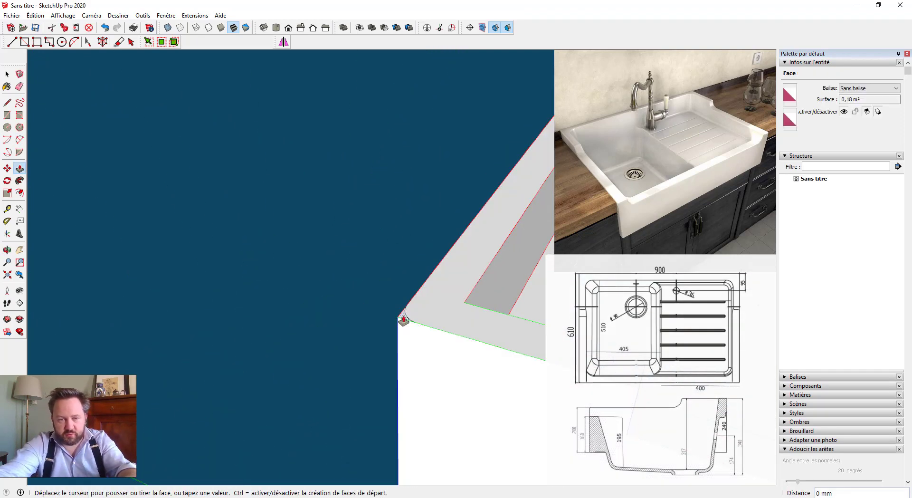
pyautogui.scroll(-2, 404, 317)
pyautogui.scroll(-3, 404, 318)
pyautogui.scroll(3, 398, 436)
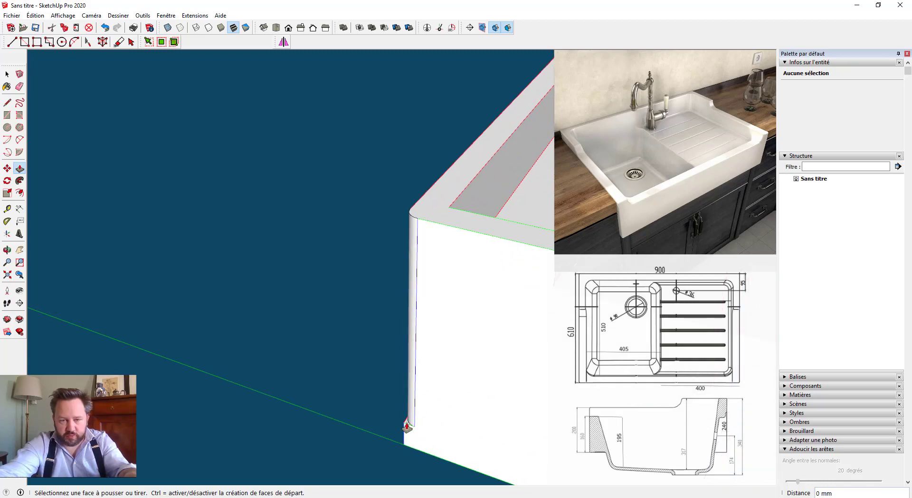
pyautogui.click(406, 431)
pyautogui.click(407, 451)
# - Push the sliver outside the rear-right arc down to the underside to round that corner
pyautogui.scroll(-3, 397, 425)
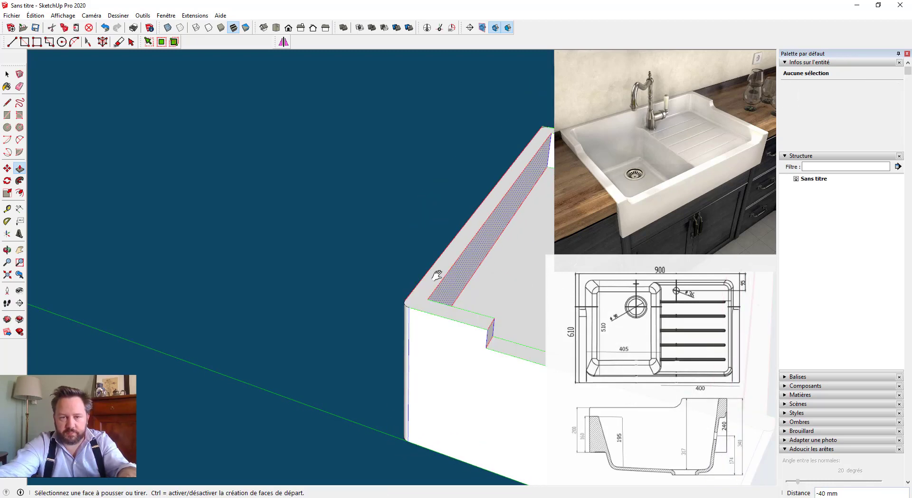
pyautogui.keyDown('shift'); pyautogui.moveTo(546, 176); pyautogui.dragTo(417, 263, button='middle'); pyautogui.keyUp('shift')
pyautogui.scroll(2, 417, 263)
pyautogui.scroll(2, 417, 263)
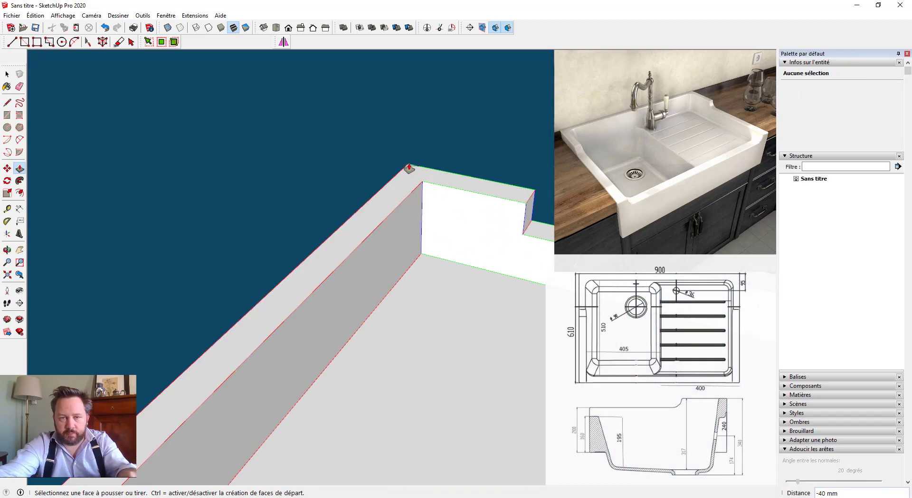
pyautogui.moveTo(245, 264); pyautogui.dragTo(377, 265, button='middle')
pyautogui.click(342, 193)
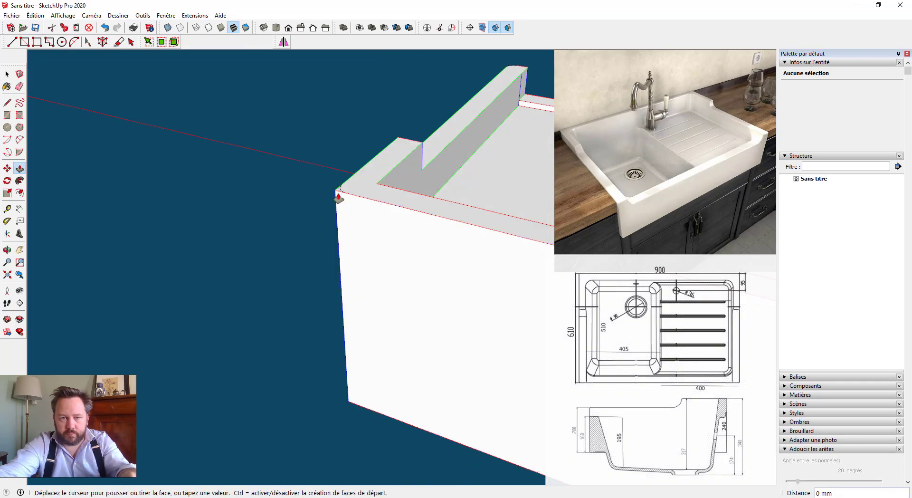
pyautogui.click(347, 406)
# - Draw an arc with a radius of about 36 mm on the right inner wall, curving from the step's upper edge to the lowered rim
pyautogui.scroll(-2, 345, 396)
pyautogui.press('space')
pyautogui.moveTo(344, 393); pyautogui.dragTo(27, 360, button='middle')
pyautogui.moveTo(307, 331); pyautogui.dragTo(470, 250, button='middle')
pyautogui.scroll(5, 377, 173)
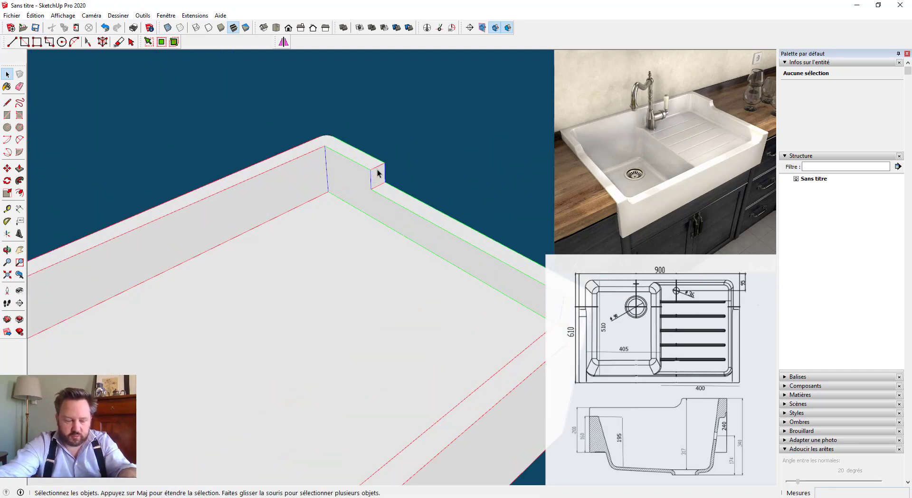
pyautogui.press('a')
pyautogui.scroll(3, 363, 181)
pyautogui.moveTo(365, 184); pyautogui.dragTo(389, 168, button='middle')
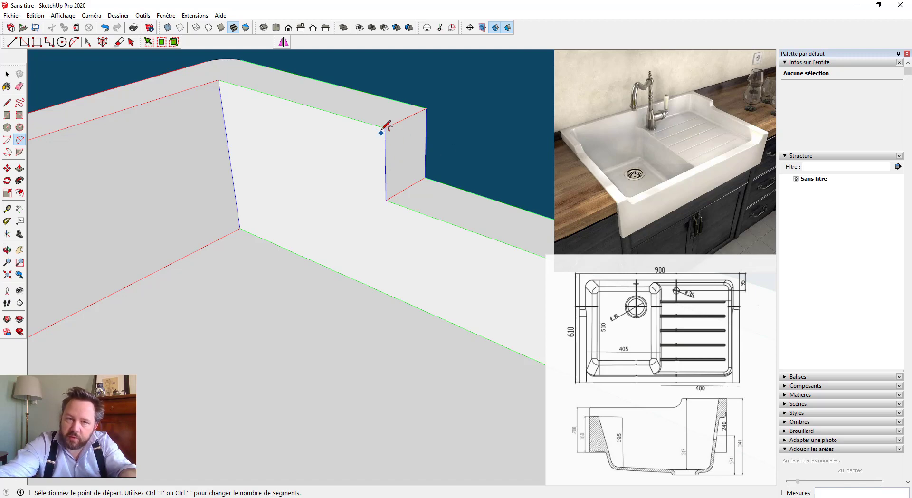
pyautogui.click(385, 127)
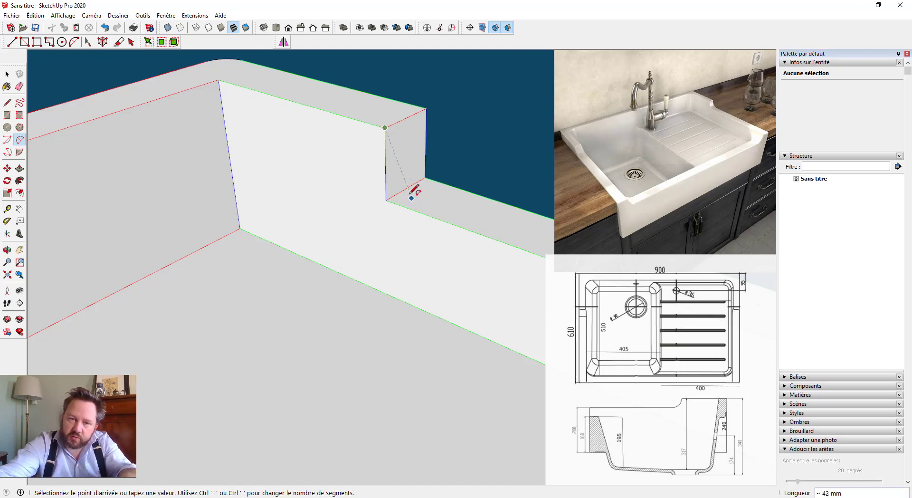
pyautogui.press('Escape')
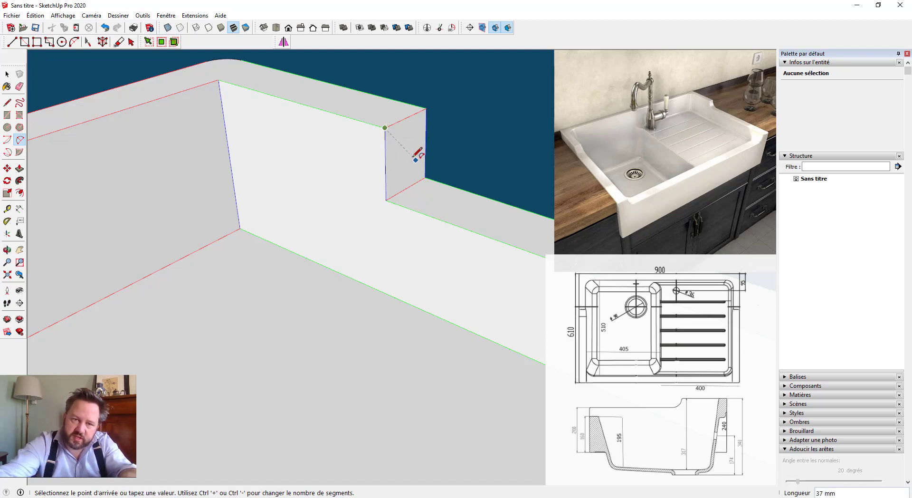
pyautogui.click(385, 135)
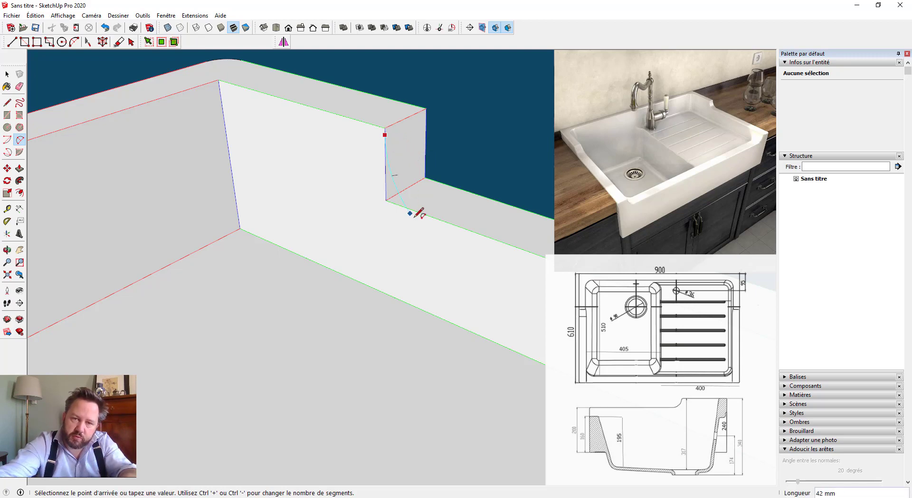
pyautogui.doubleClick(442, 221)
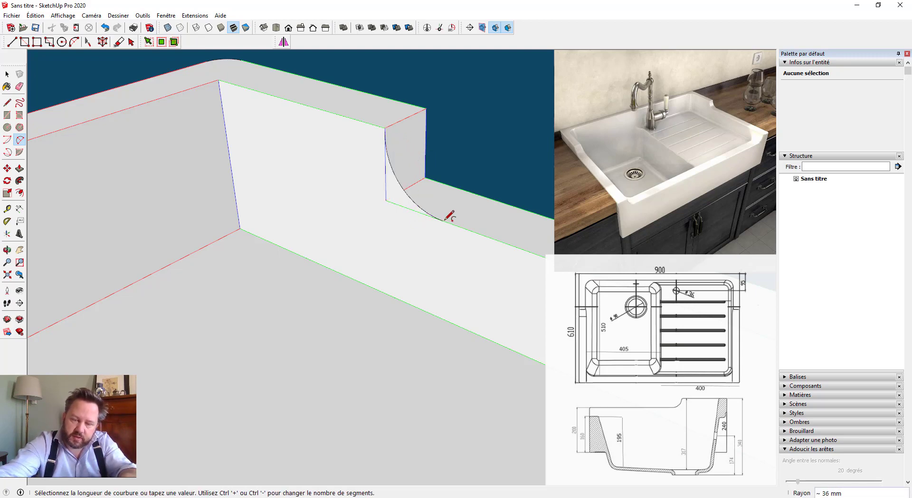
# - Copy the arc 865 mm along the red axis onto the upper edge of the rim step on the left wall
pyautogui.scroll(-1, 416, 214)
pyautogui.press('space')
pyautogui.press('b')
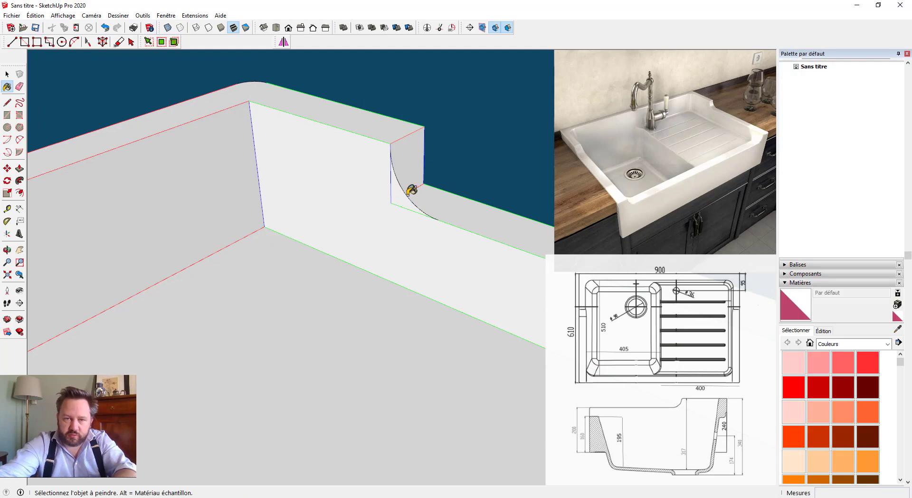
pyautogui.press('space')
pyautogui.click(406, 194)
pyautogui.press('m')
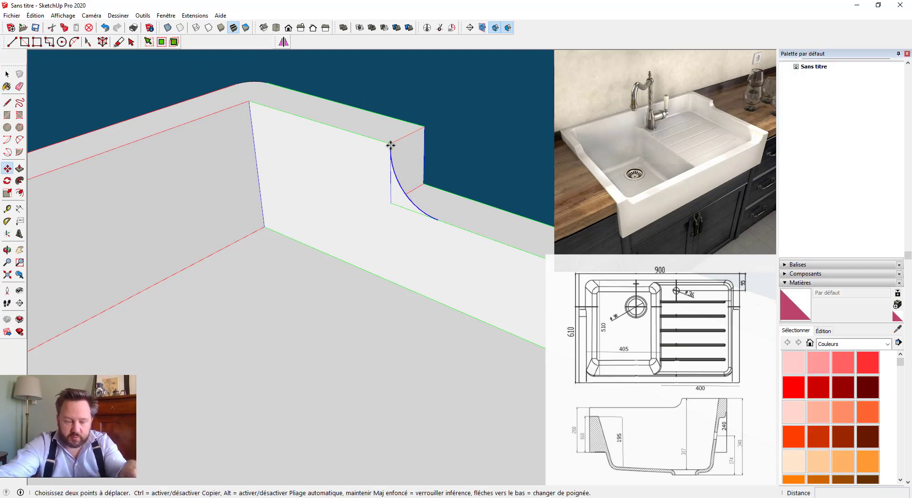
pyautogui.click(390, 148)
pyautogui.press('ctrl')
pyautogui.scroll(-2, 390, 148)
pyautogui.press('Right')
pyautogui.scroll(-2, 352, 159)
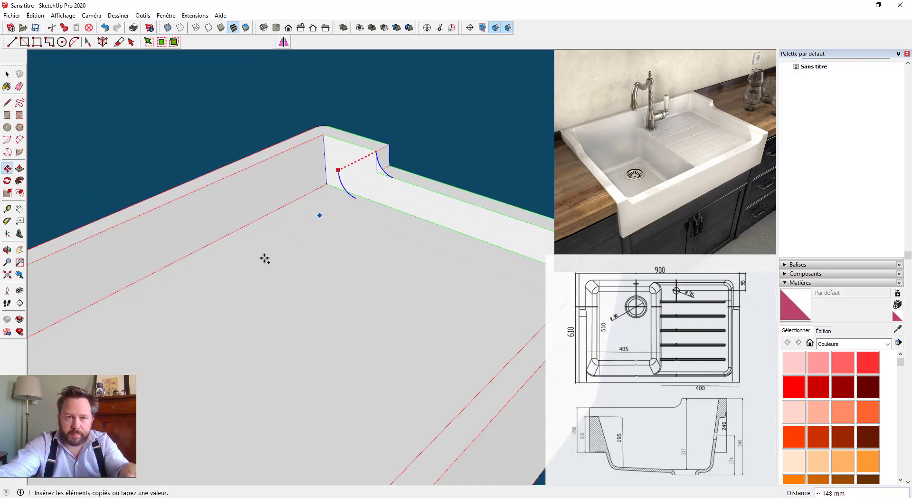
pyautogui.keyDown('shift'); pyautogui.moveTo(265, 258); pyautogui.dragTo(392, 159, button='middle'); pyautogui.keyUp('shift')
pyautogui.click(56, 248)
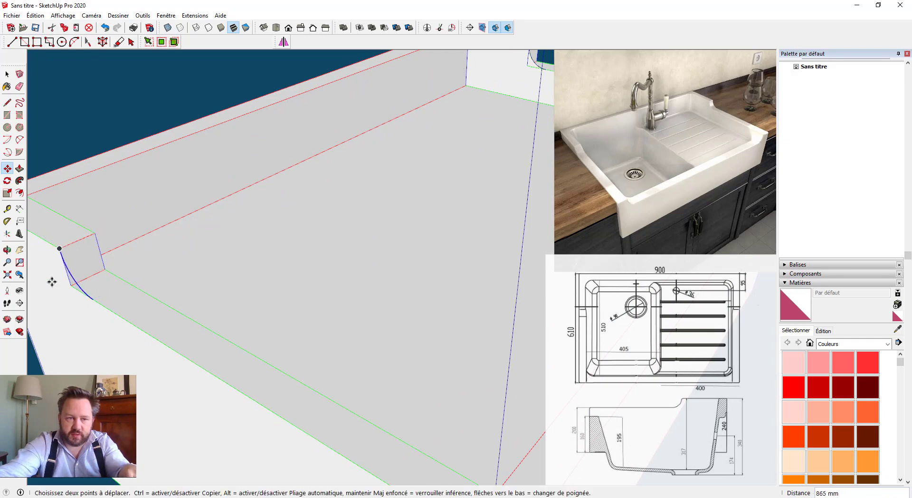
# - Close the profile under the copied arc with a line from the step's lower corner to the arc's end
pyautogui.scroll(3, 64, 280)
pyautogui.press('l')
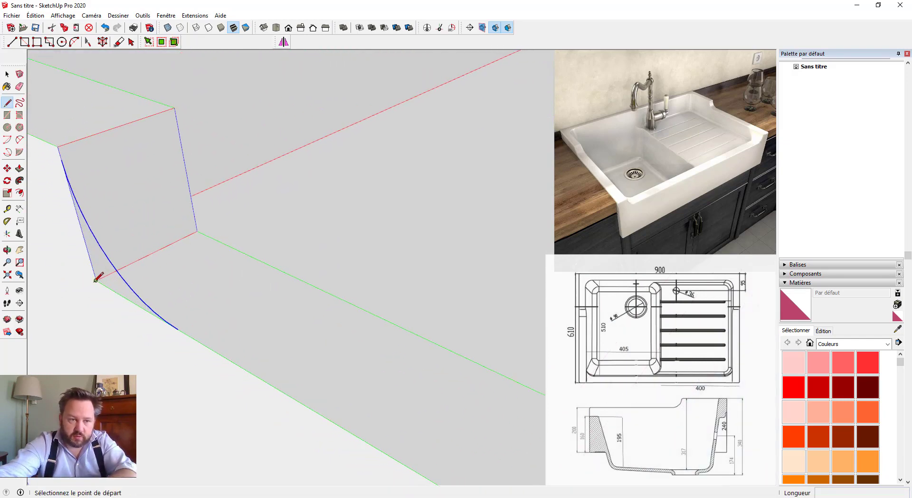
pyautogui.click(95, 280)
pyautogui.click(179, 328)
pyautogui.press('space')
pyautogui.scroll(-1, 126, 307)
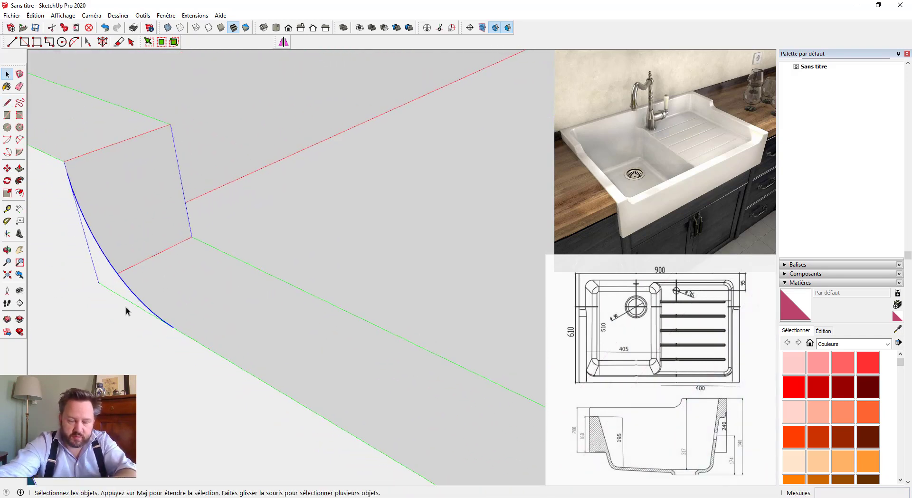
# - Extrude the sliver under the left arc 35 mm across the rim's full width
pyautogui.moveTo(127, 307); pyautogui.dragTo(113, 284, button='middle')
pyautogui.press('p')
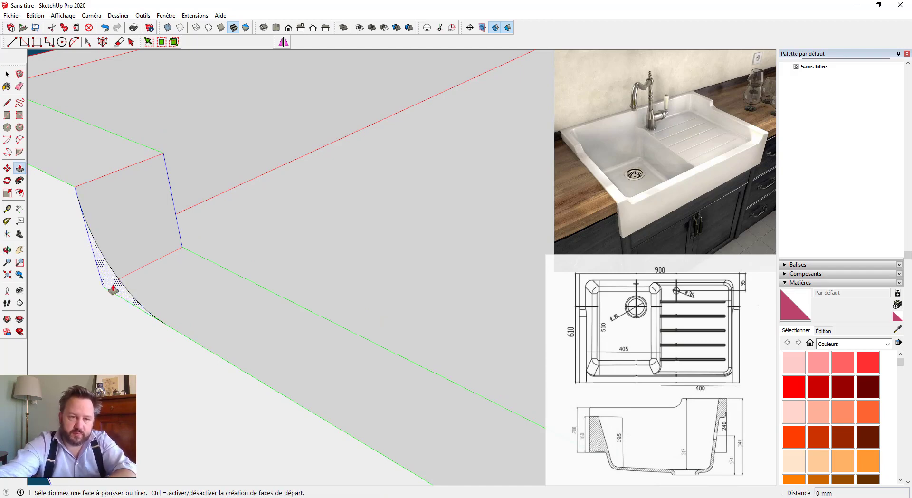
pyautogui.click(114, 286)
pyautogui.moveTo(153, 275); pyautogui.dragTo(112, 316, button='middle')
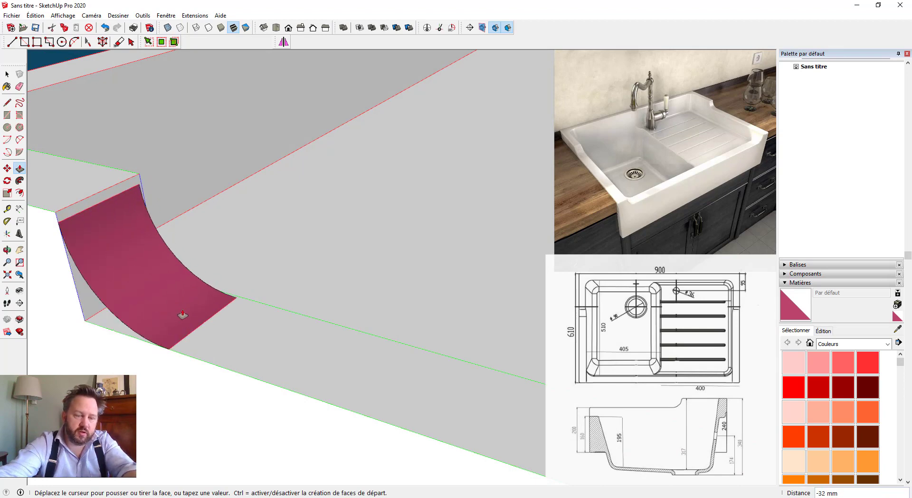
pyautogui.click(126, 300)
pyautogui.click(122, 297)
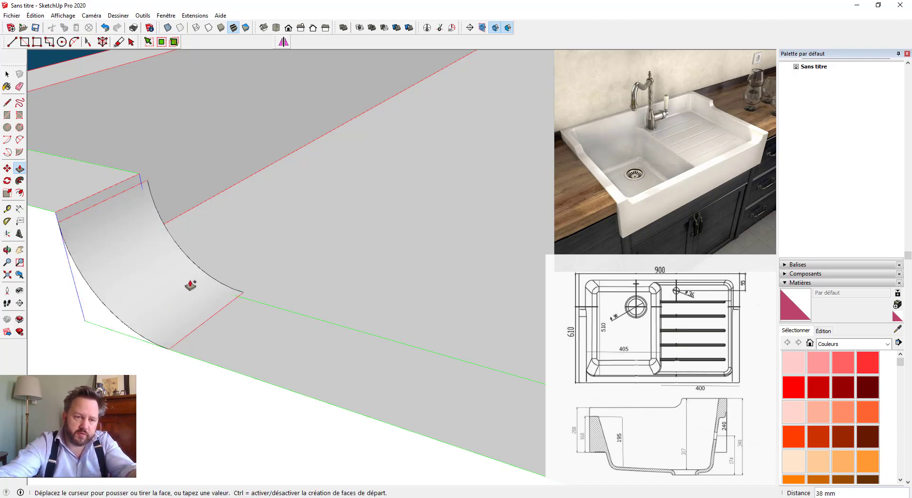
pyautogui.click(259, 305)
# - Erase the leftover corner edges on the outer left face and the seam line across the curve's upper end
pyautogui.moveTo(91, 314); pyautogui.dragTo(107, 325, button='middle')
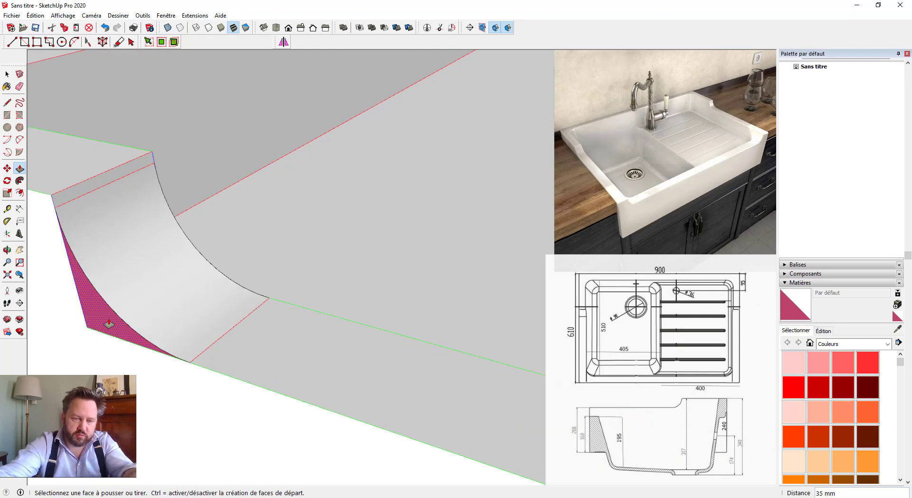
pyautogui.press('e')
pyautogui.moveTo(77, 291); pyautogui.dragTo(100, 311)
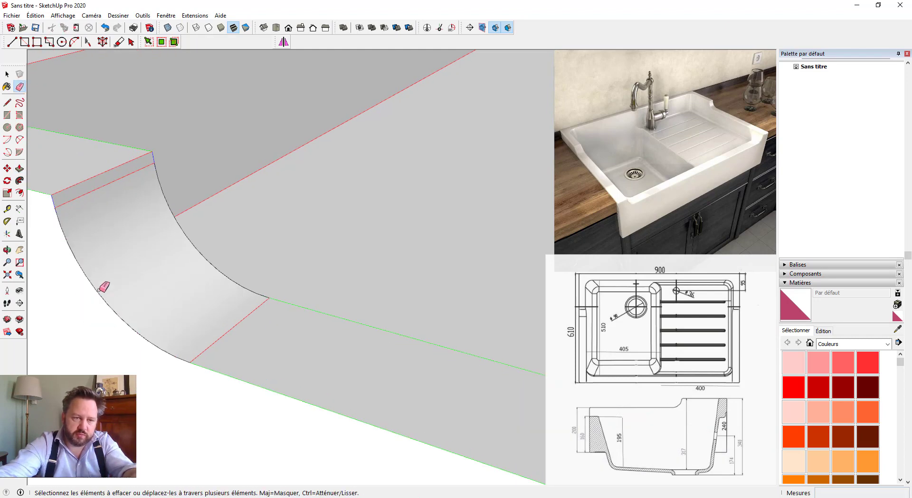
pyautogui.click(75, 195)
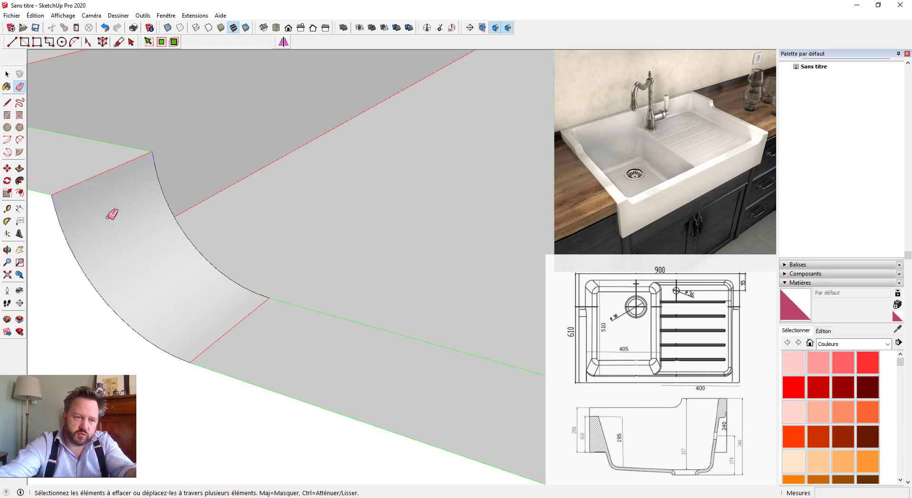
# - Erase the leftover corner edges on the left inner wall and, using X-ray view, the hidden edge behind the curve
pyautogui.moveTo(113, 212)
pyautogui.mouseDown(button='middle')
pyautogui.moveTo(105, 246)
pyautogui.moveTo(327, 224)
pyautogui.moveTo(244, 181)
pyautogui.mouseUp(button='middle')
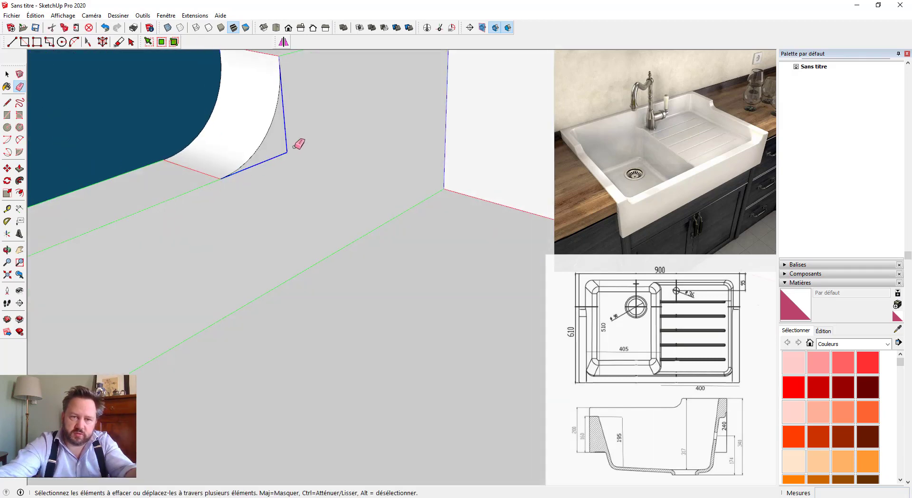
pyautogui.scroll(2, 287, 176)
pyautogui.press('x')
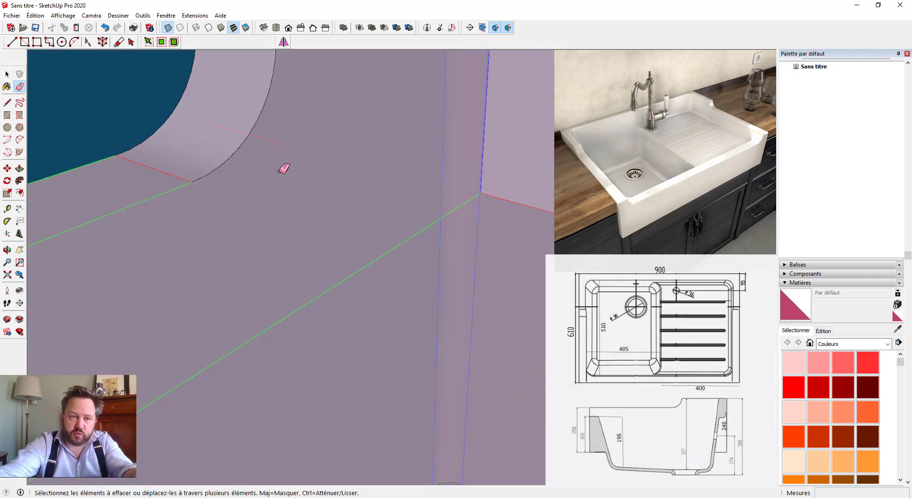
pyautogui.moveTo(284, 146); pyautogui.dragTo(284, 141)
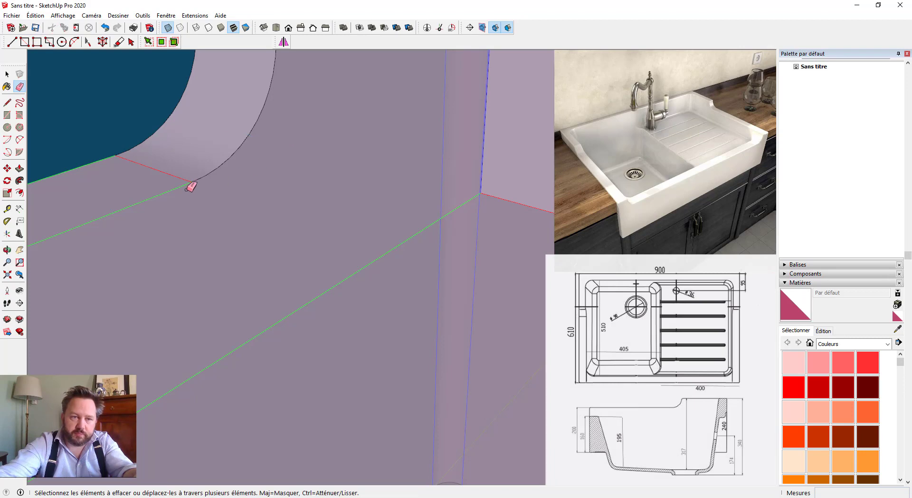
pyautogui.press('x')
# - Extrude the sliver under the right wall's arc across the rim to its outer edge
pyautogui.scroll(-5, 181, 182)
pyautogui.scroll(-2, 291, 218)
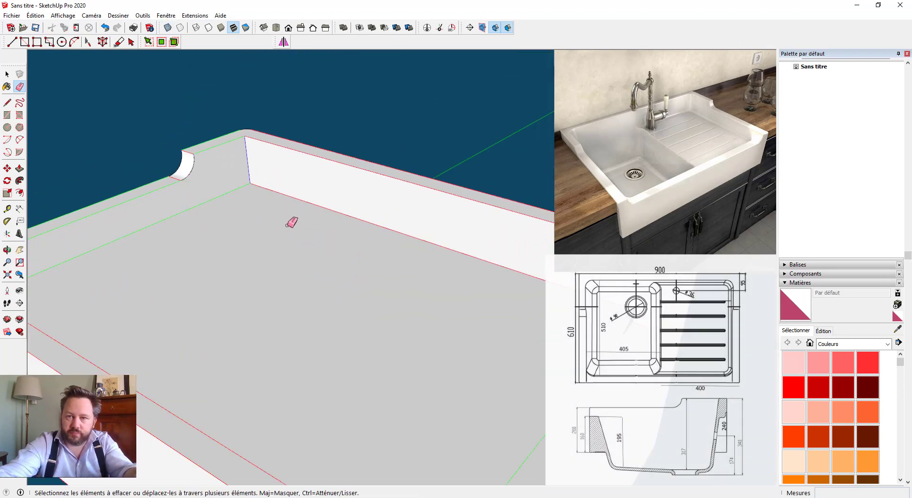
pyautogui.moveTo(291, 218); pyautogui.dragTo(177, 179, button='middle')
pyautogui.scroll(5, 359, 218)
pyautogui.scroll(1, 359, 219)
pyautogui.press('p')
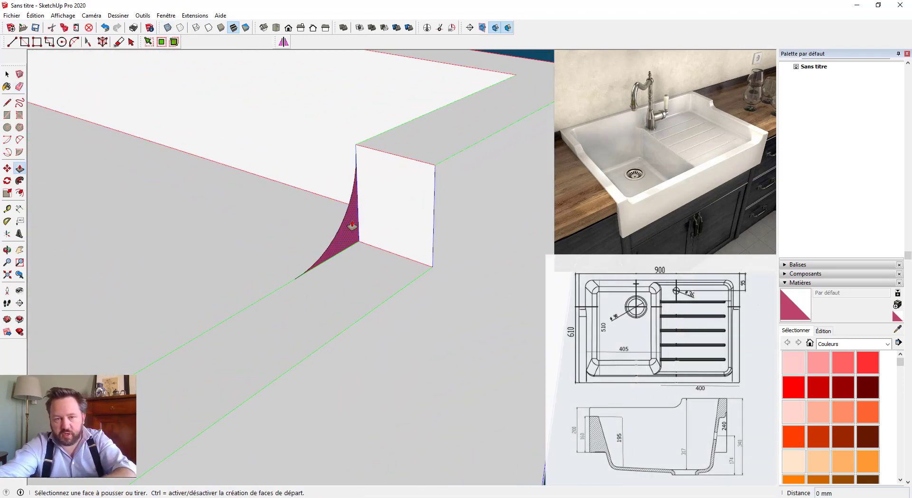
pyautogui.click(351, 230)
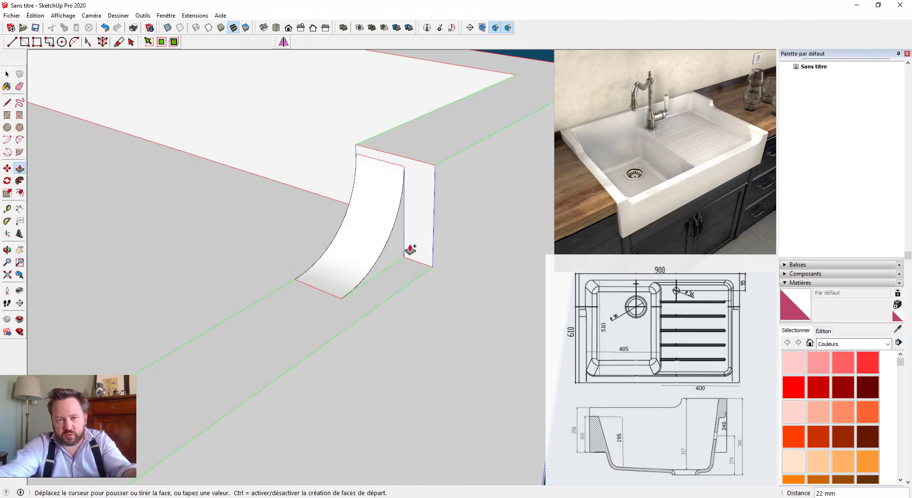
pyautogui.click(436, 171)
# - Erase the seam lines across the upper and lower ends of the right rim curve
pyautogui.scroll(2, 438, 167)
pyautogui.press('e')
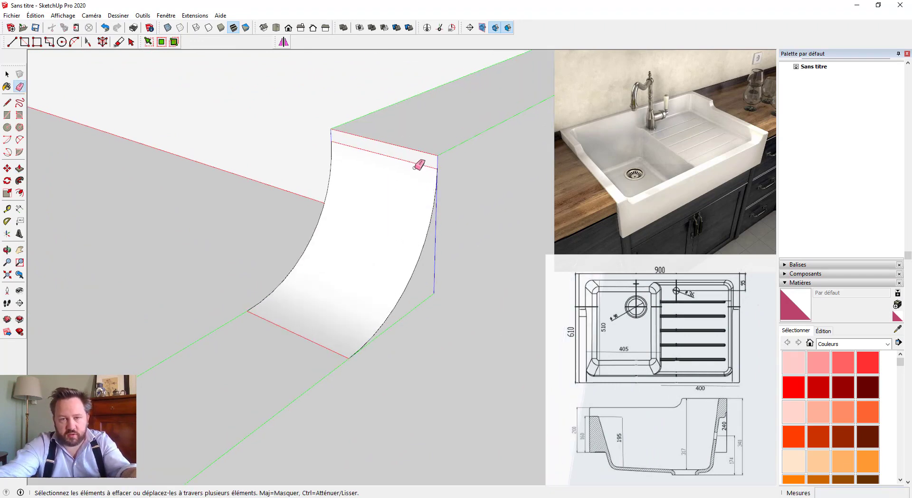
pyautogui.moveTo(400, 163); pyautogui.dragTo(401, 151)
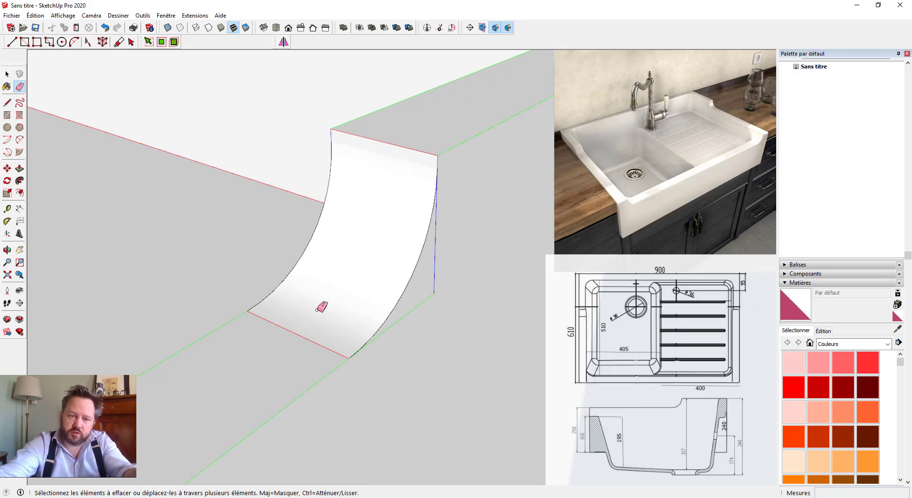
pyautogui.moveTo(321, 307); pyautogui.dragTo(295, 347)
# - Erase the leftover corner edges on both sides of the right curve and check for hidden edges in X-ray view
pyautogui.moveTo(362, 323)
pyautogui.mouseDown(button='middle')
pyautogui.moveTo(261, 325)
pyautogui.moveTo(374, 322)
pyautogui.mouseUp(button='middle')
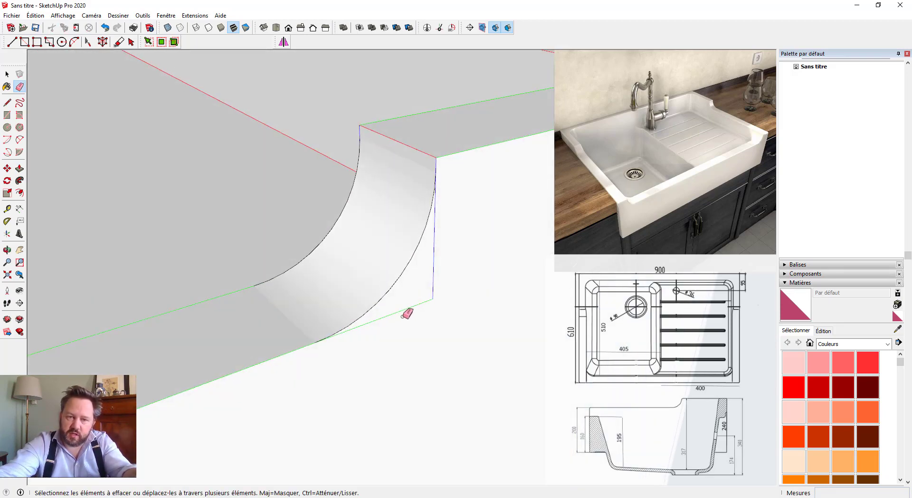
pyautogui.moveTo(382, 257)
pyautogui.mouseDown(button='middle')
pyautogui.moveTo(466, 265)
pyautogui.moveTo(378, 263)
pyautogui.mouseUp(button='middle')
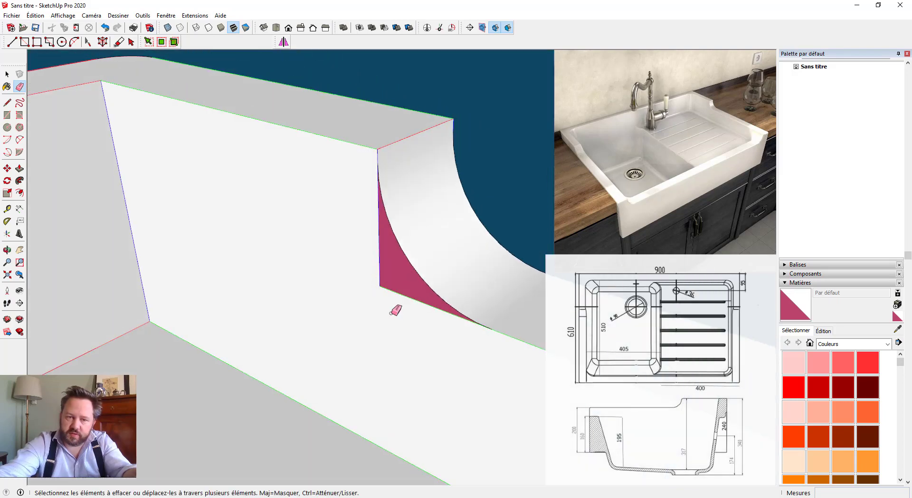
pyautogui.click(379, 264)
pyautogui.press('x')
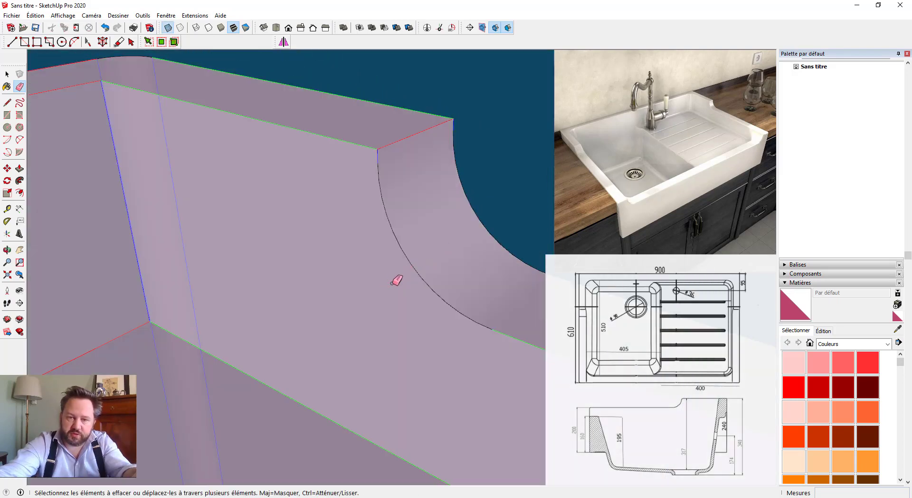
pyautogui.press('x')
# - Erase the seam line between the left rim curve's lower end and the lowered rim
pyautogui.scroll(-5, 369, 261)
pyautogui.keyDown('shift'); pyautogui.moveTo(296, 342); pyautogui.dragTo(437, 202, button='middle'); pyautogui.keyUp('shift')
pyautogui.scroll(6, 540, 122)
pyautogui.moveTo(508, 169); pyautogui.dragTo(409, 212, button='middle')
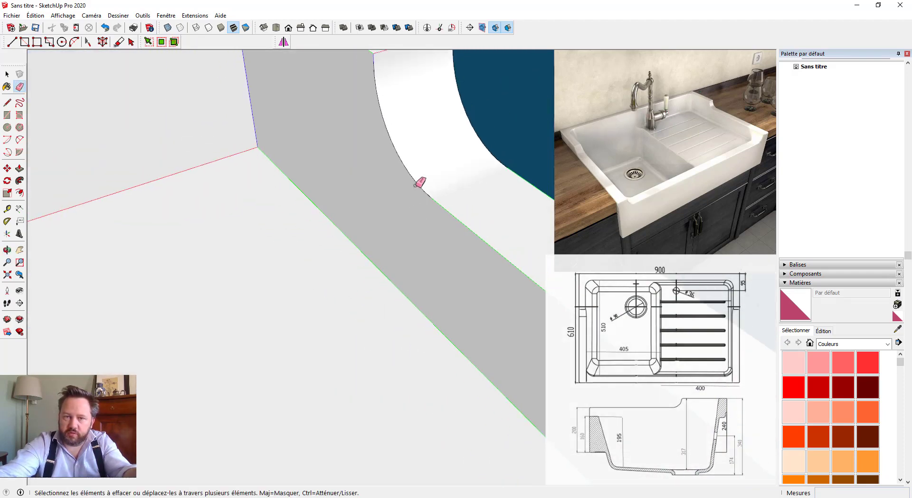
pyautogui.scroll(-3, 418, 184)
pyautogui.scroll(-3, 396, 120)
pyautogui.keyDown('shift'); pyautogui.moveTo(198, 236); pyautogui.dragTo(423, 161, button='middle'); pyautogui.keyUp('shift')
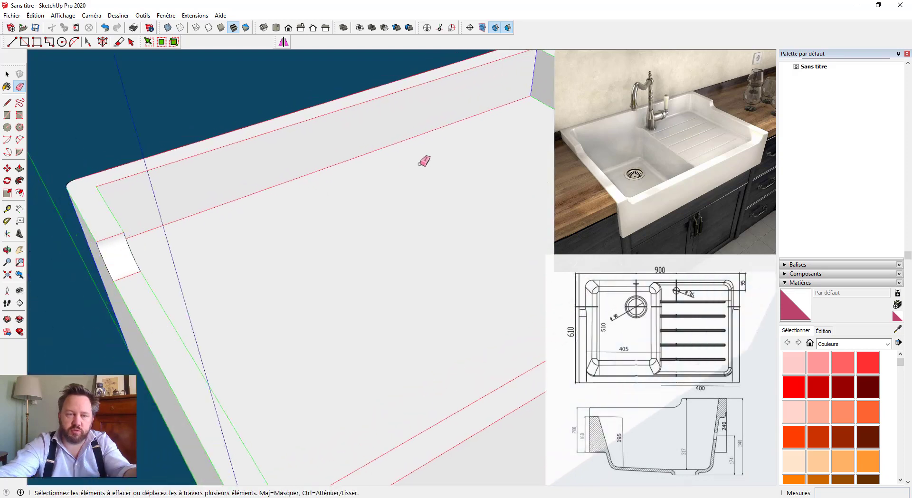
pyautogui.scroll(-2, 423, 161)
pyautogui.moveTo(250, 232); pyautogui.dragTo(328, 199, button='middle')
pyautogui.scroll(5, 266, 289)
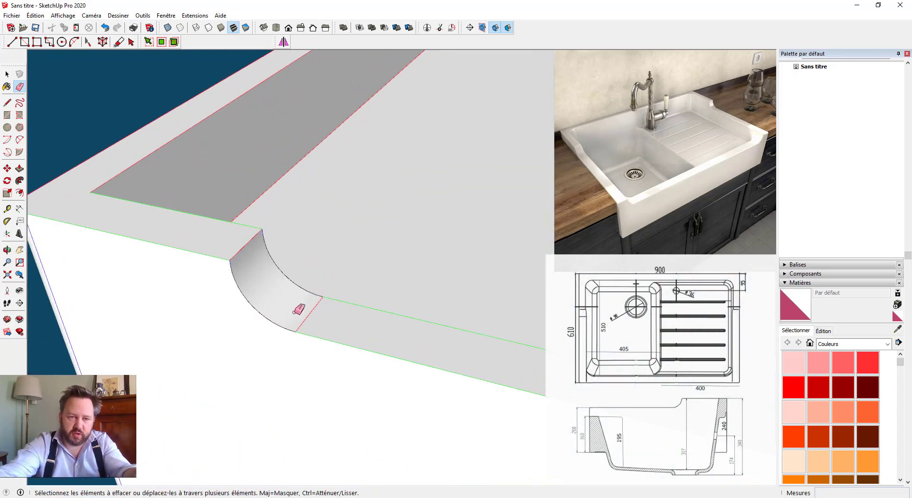
pyautogui.scroll(-2, 274, 286)
pyautogui.scroll(-3, 274, 286)
pyautogui.moveTo(321, 301)
pyautogui.mouseDown(button='middle')
pyautogui.moveTo(248, 289)
pyautogui.moveTo(413, 179)
pyautogui.moveTo(363, 200)
pyautogui.moveTo(263, 215)
pyautogui.mouseUp(button='middle')
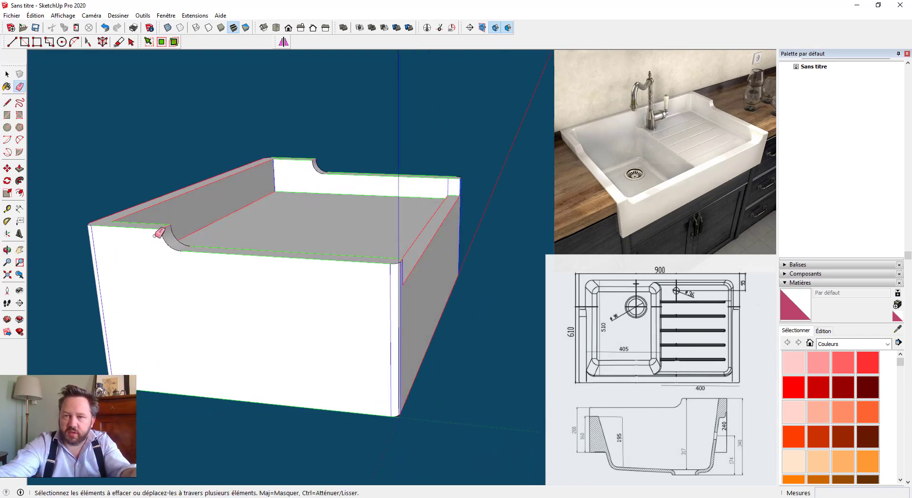
# - Measure the left rim curve's height from its upper end down to the lowered rim
pyautogui.scroll(2, 428, 266)
pyautogui.moveTo(427, 267); pyautogui.dragTo(45, 317, button='middle')
pyautogui.press('space')
pyautogui.scroll(2, 169, 226)
pyautogui.moveTo(168, 226)
pyautogui.mouseDown(button='middle')
pyautogui.moveTo(143, 236)
pyautogui.moveTo(132, 227)
pyautogui.mouseUp(button='middle')
pyautogui.moveTo(206, 201); pyautogui.dragTo(214, 303, button='middle')
pyautogui.press('t')
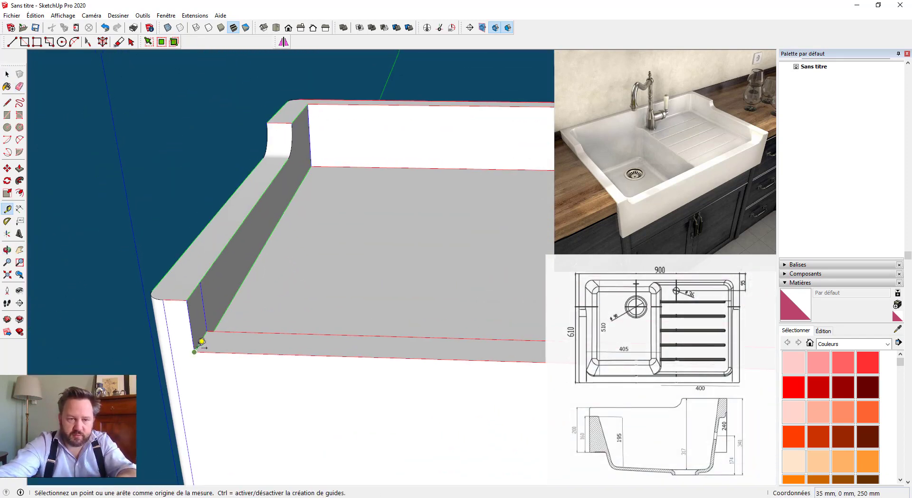
pyautogui.click(195, 352)
pyautogui.press('Escape')
pyautogui.moveTo(189, 296); pyautogui.dragTo(522, 228, button='middle')
pyautogui.scroll(2, 221, 163)
pyautogui.click(222, 165)
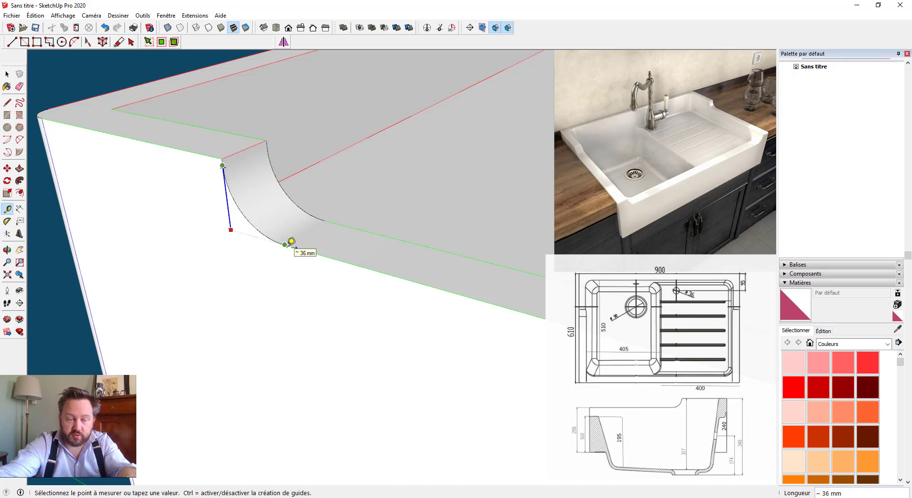
pyautogui.scroll(-2, 287, 244)
pyautogui.press('space')
pyautogui.scroll(2, 250, 224)
pyautogui.scroll(-4, 238, 202)
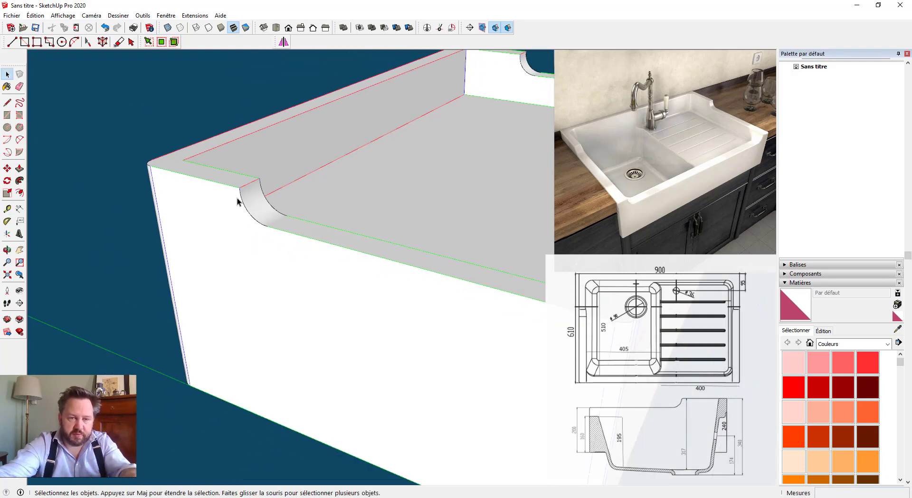
# - Draw a tangent arc spanning about 61 mm on the front face, from the left notch's side edge to the lowered front rim
pyautogui.scroll(-2, 237, 200)
pyautogui.moveTo(237, 199); pyautogui.dragTo(114, 227, button='middle')
pyautogui.scroll(4, 114, 225)
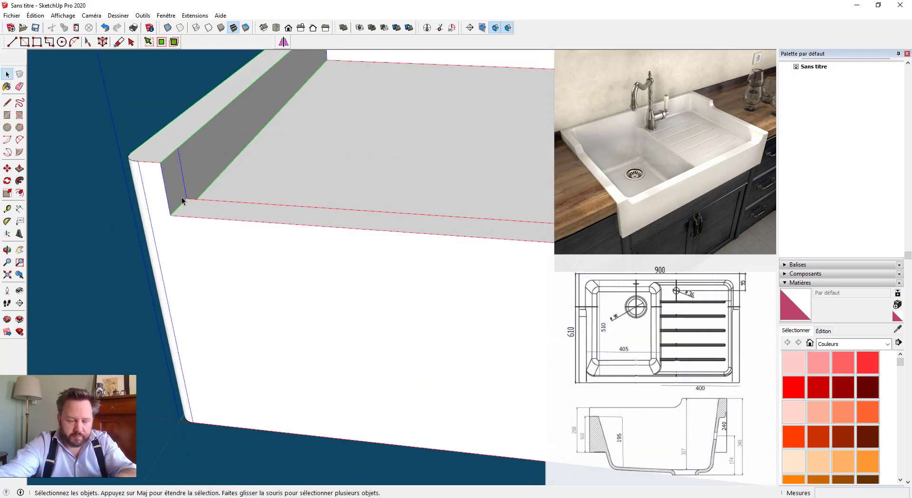
pyautogui.scroll(3, 181, 196)
pyautogui.press('a')
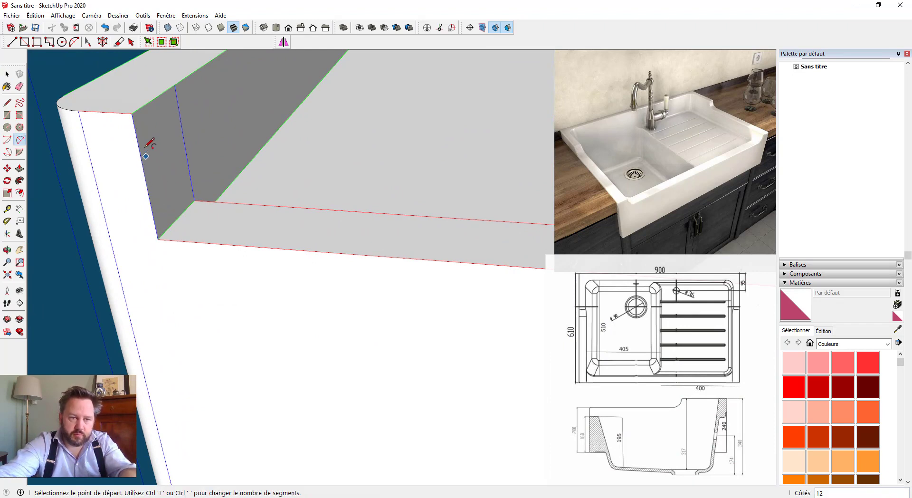
pyautogui.click(135, 130)
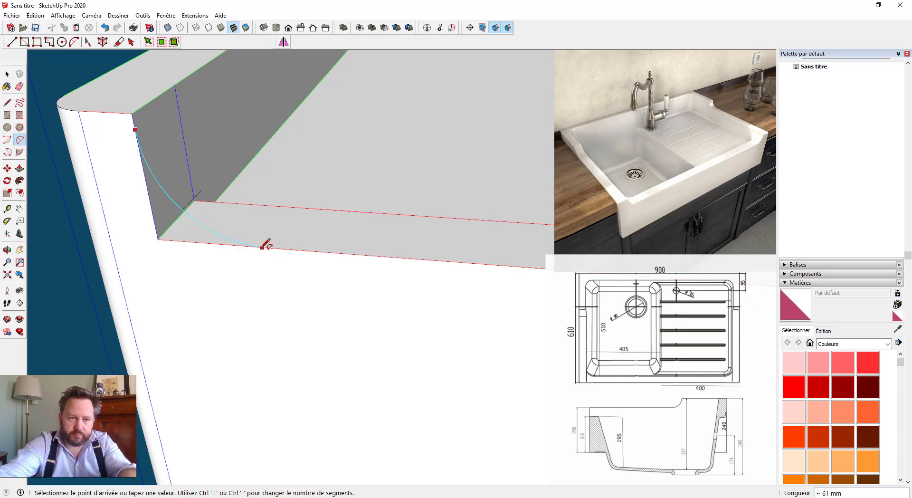
pyautogui.doubleClick(267, 247)
pyautogui.moveTo(245, 239); pyautogui.dragTo(167, 246, button='middle')
pyautogui.scroll(-2, 166, 245)
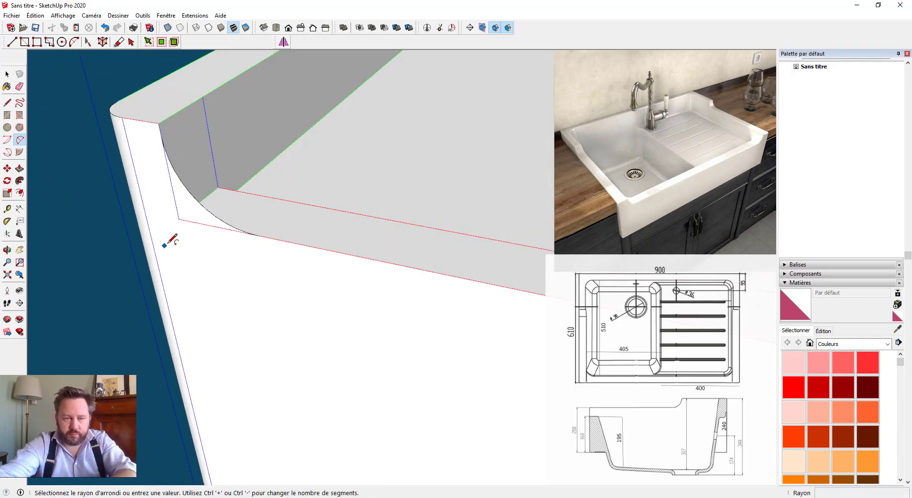
pyautogui.press('space')
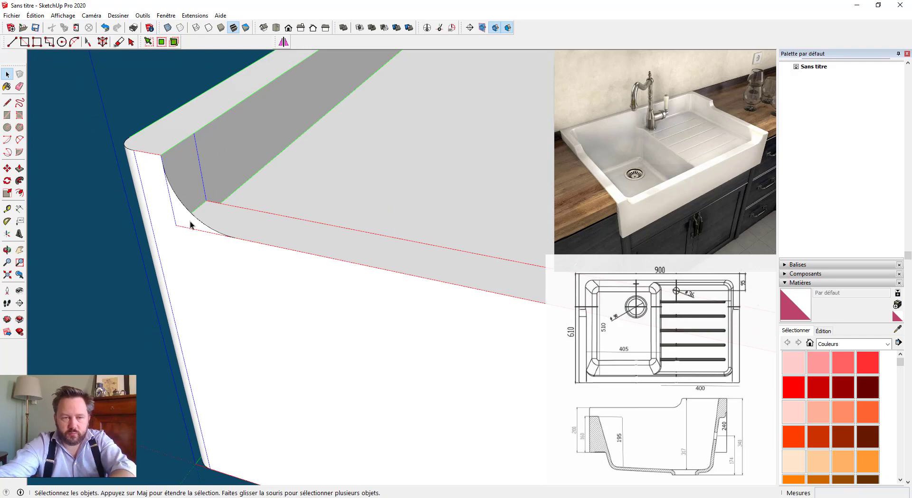
# - Create a guide line parallel to the lowered front rim edge, passing through the upper end of the left arc
pyautogui.scroll(-2, 189, 221)
pyautogui.scroll(2, 182, 215)
pyautogui.press('t')
pyautogui.click(280, 239)
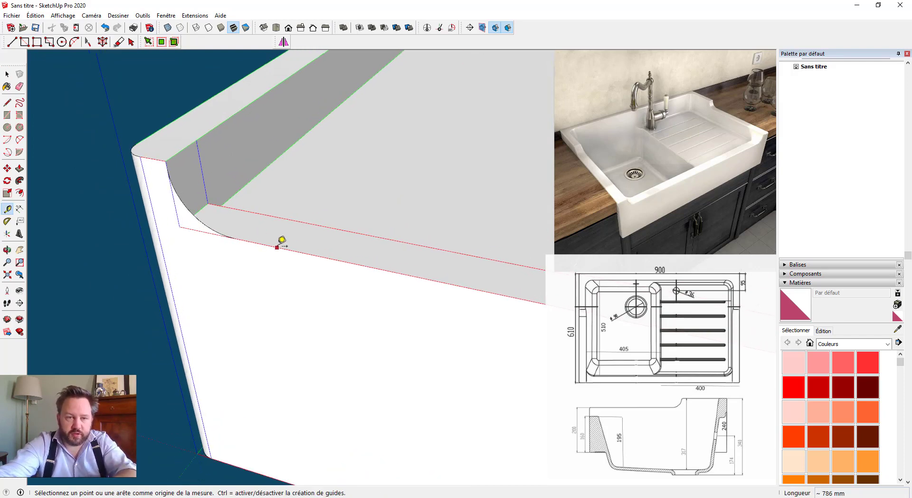
pyautogui.click(173, 163)
pyautogui.press('space')
pyautogui.moveTo(184, 220); pyautogui.dragTo(181, 204, button='middle')
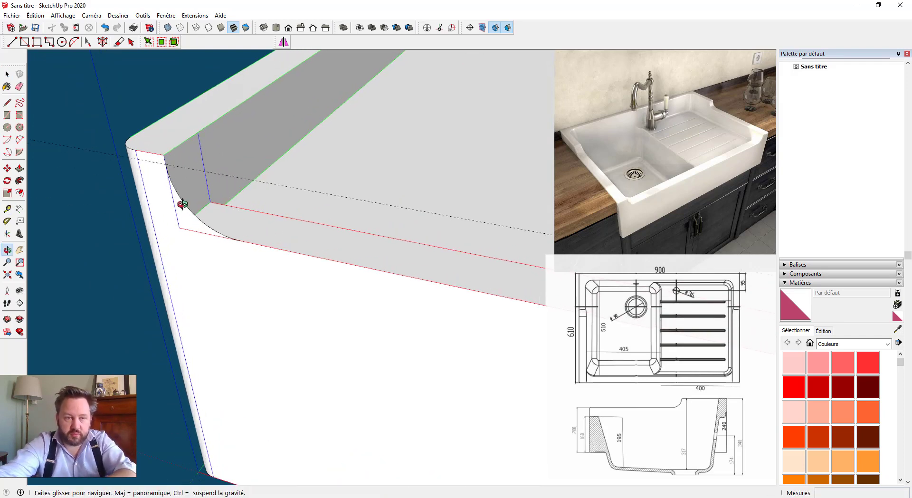
# - Push the small corner face under the left arc through the front rim's thickness and erase its leftover outer face
pyautogui.press('p')
pyautogui.click(195, 228)
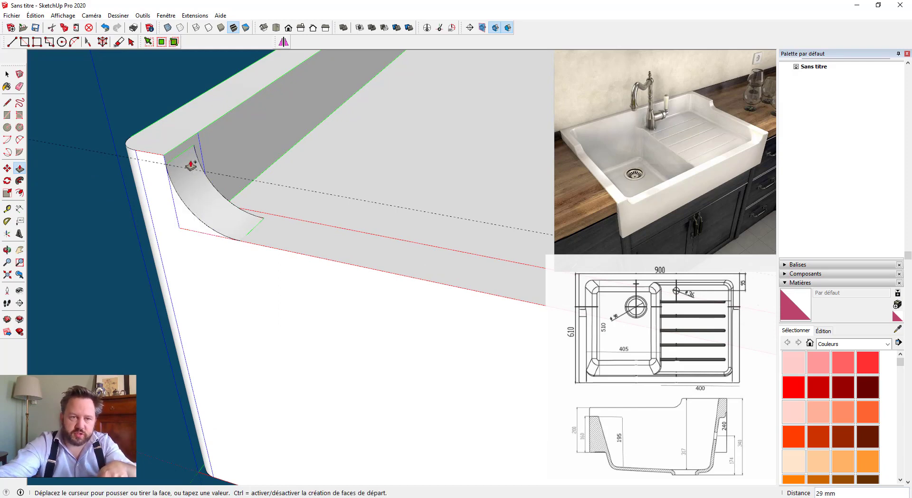
pyautogui.press('e')
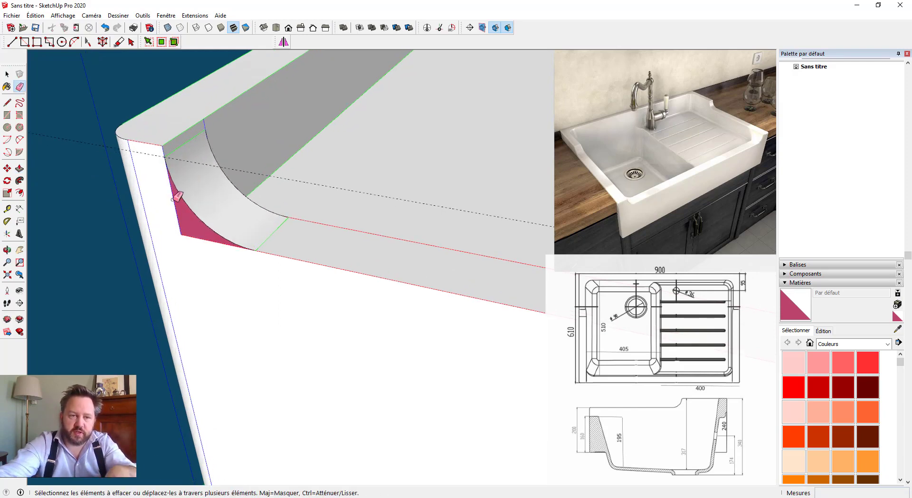
pyautogui.moveTo(171, 201); pyautogui.dragTo(188, 256)
pyautogui.scroll(2, 179, 223)
# - Examine the left front curve for leftover inner faces and seam edges in X-ray view and from several angles
pyautogui.press('x')
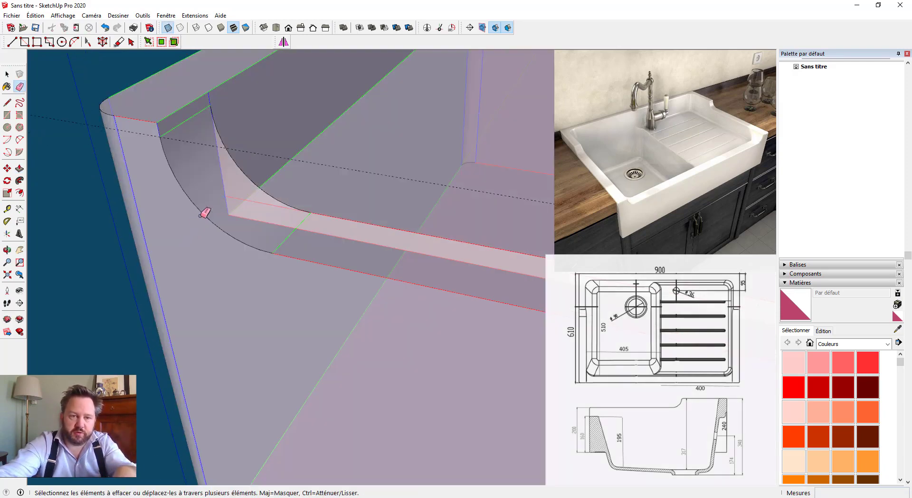
pyautogui.press('x')
pyautogui.press('x')
pyautogui.press('x')
pyautogui.moveTo(380, 192)
pyautogui.mouseDown(button='middle')
pyautogui.moveTo(229, 197)
pyautogui.moveTo(371, 159)
pyautogui.moveTo(474, 175)
pyautogui.mouseUp(button='middle')
pyautogui.scroll(3, 327, 144)
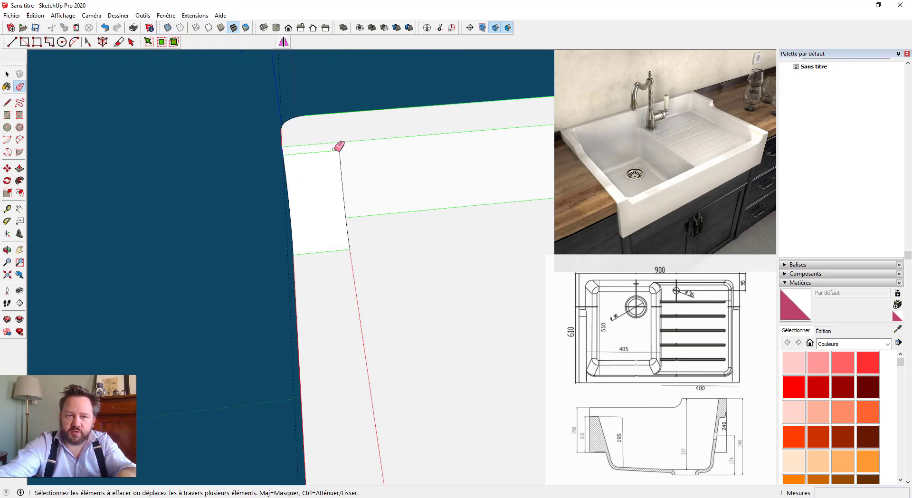
pyautogui.moveTo(334, 149); pyautogui.dragTo(142, 211, button='middle')
pyautogui.scroll(-2, 391, 199)
pyautogui.scroll(-3, 142, 211)
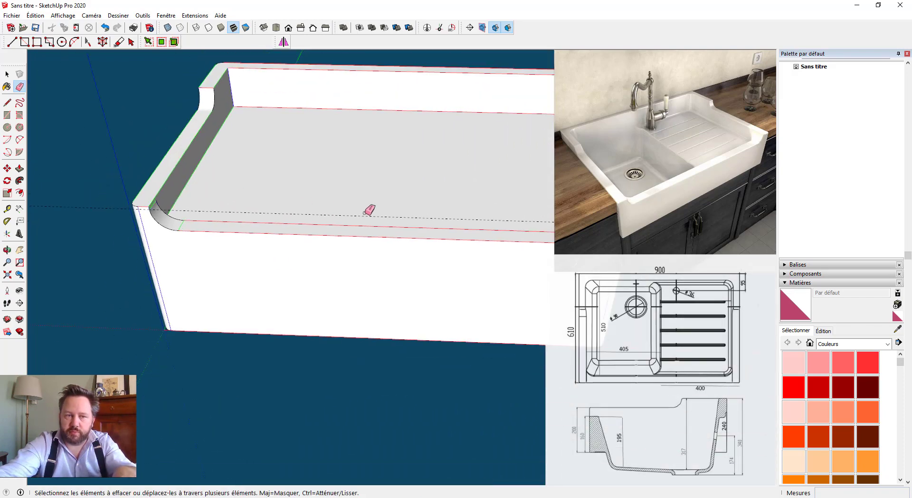
# - Draw a tangent arc spanning about 62 mm on the front face, from the guide at the right notch's side edge to the lowered rim
pyautogui.keyDown('shift'); pyautogui.moveTo(511, 216); pyautogui.dragTo(295, 225, button='middle'); pyautogui.keyUp('shift')
pyautogui.scroll(3, 307, 242)
pyautogui.moveTo(348, 250); pyautogui.dragTo(465, 246, button='middle')
pyautogui.scroll(3, 465, 241)
pyautogui.press('a')
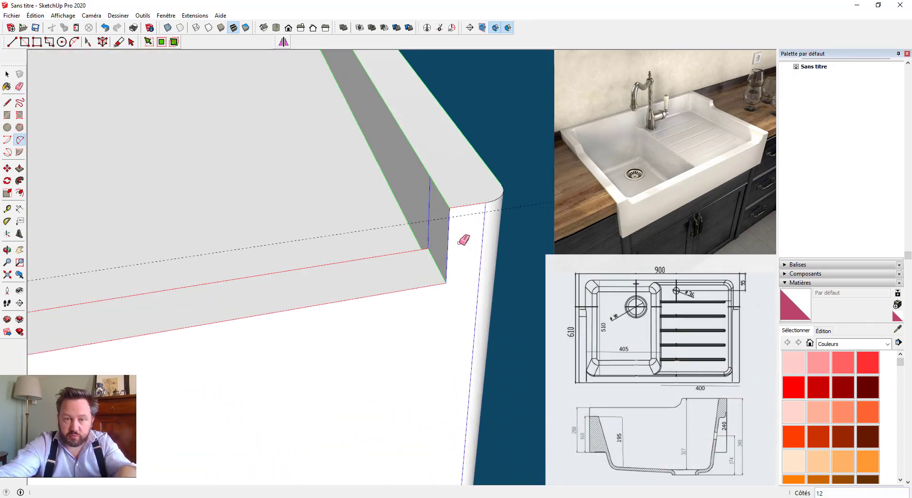
pyautogui.click(448, 216)
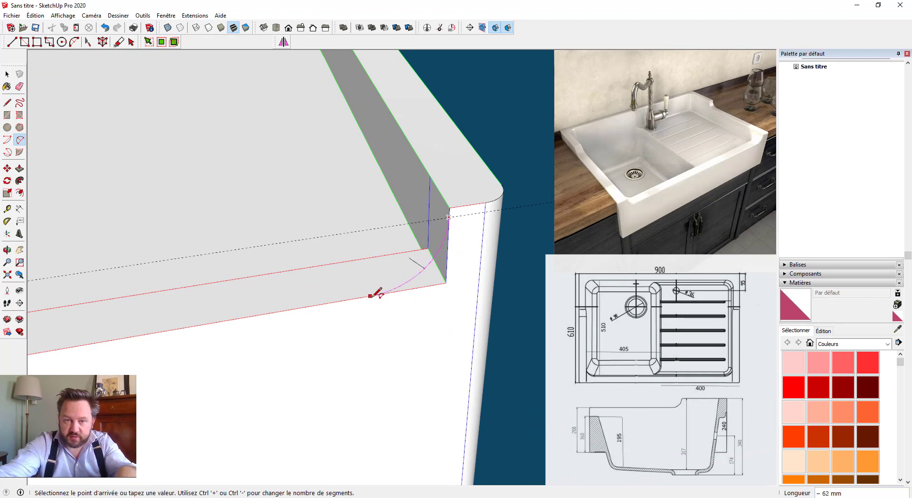
pyautogui.doubleClick(371, 296)
pyautogui.scroll(1, 419, 266)
# - Extrude the right arc's corner face through the front rim and erase its leftover face and seam edges
pyautogui.press('p')
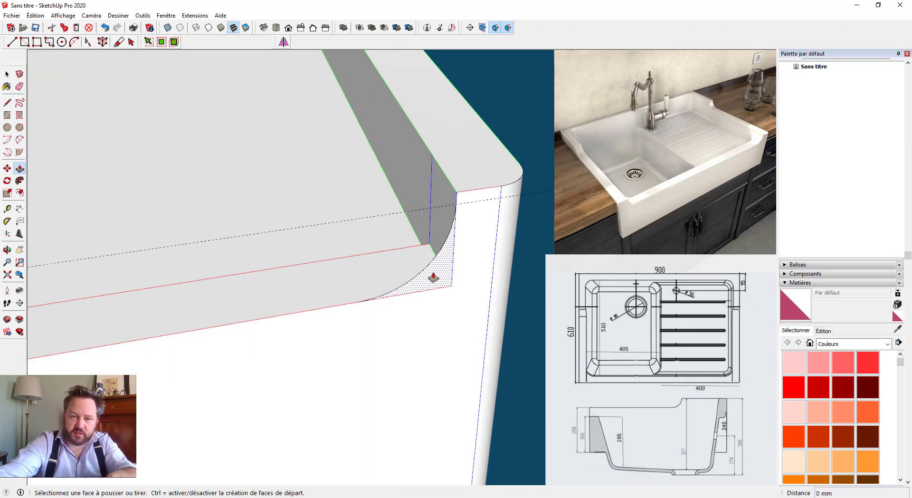
pyautogui.doubleClick(434, 276)
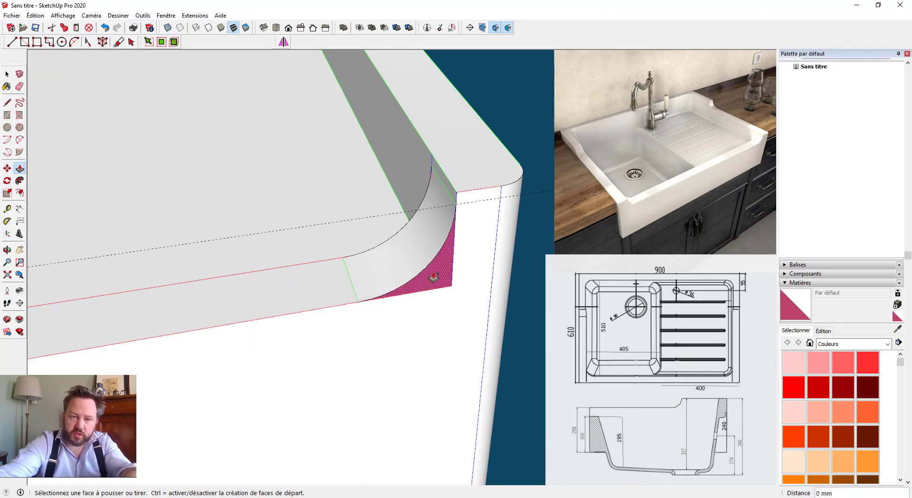
pyautogui.press('e')
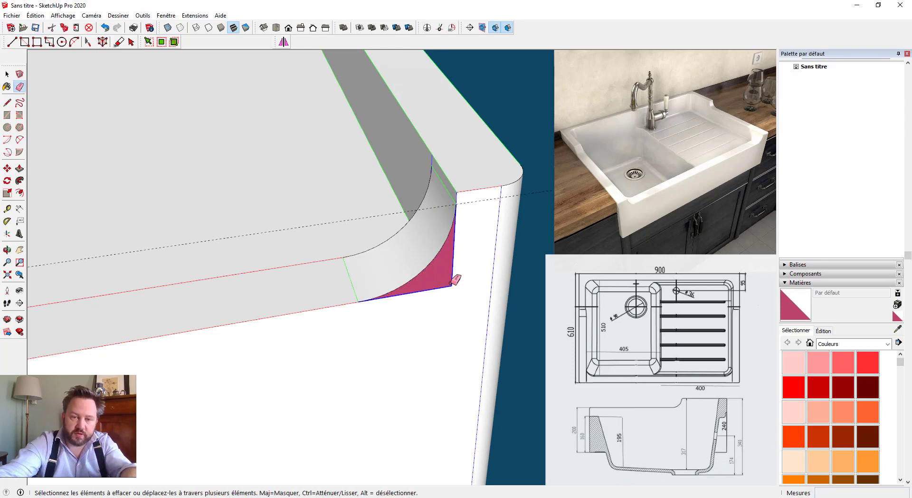
pyautogui.moveTo(451, 285); pyautogui.dragTo(366, 291)
pyautogui.click(354, 287)
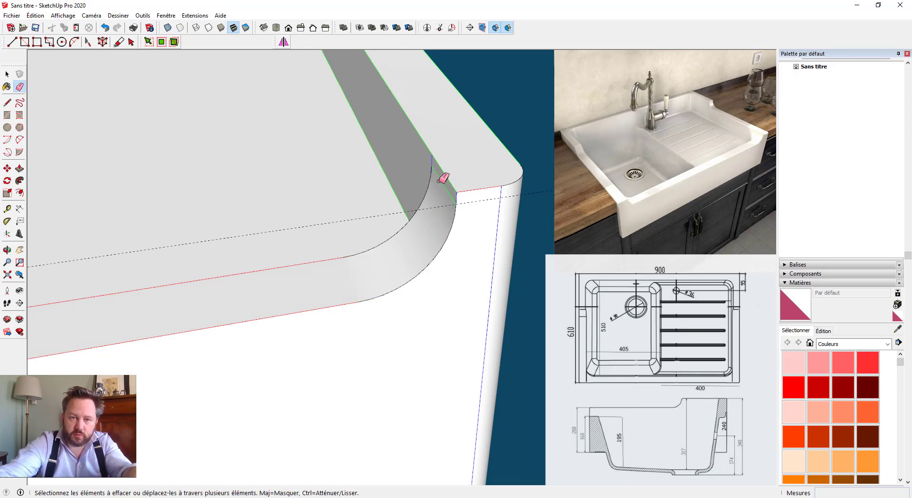
pyautogui.moveTo(393, 200)
pyautogui.mouseDown(button='middle')
pyautogui.moveTo(278, 218)
pyautogui.moveTo(393, 291)
pyautogui.mouseUp(button='middle')
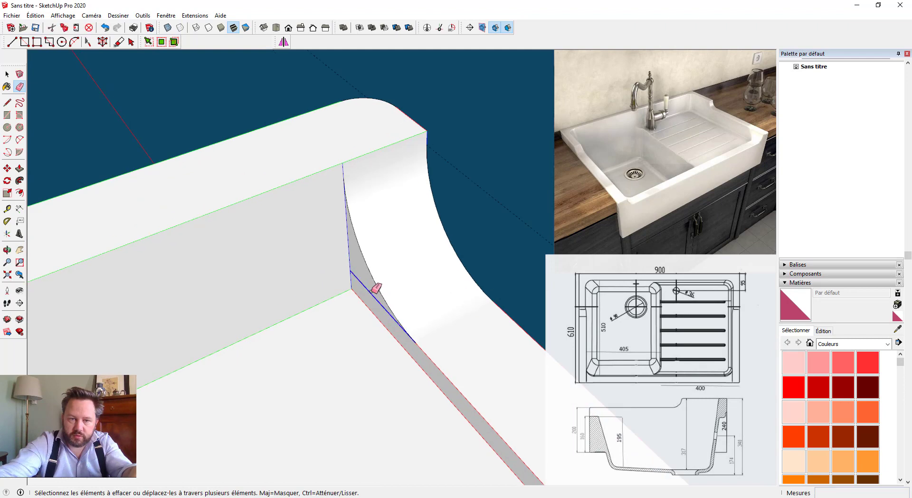
# - Erase the remaining seam line where the left front curve meets the lowered rim
pyautogui.scroll(-3, 352, 283)
pyautogui.moveTo(473, 293)
pyautogui.mouseDown(button='middle')
pyautogui.moveTo(96, 304)
pyautogui.moveTo(62, 295)
pyautogui.mouseUp(button='middle')
pyautogui.scroll(-2, 415, 256)
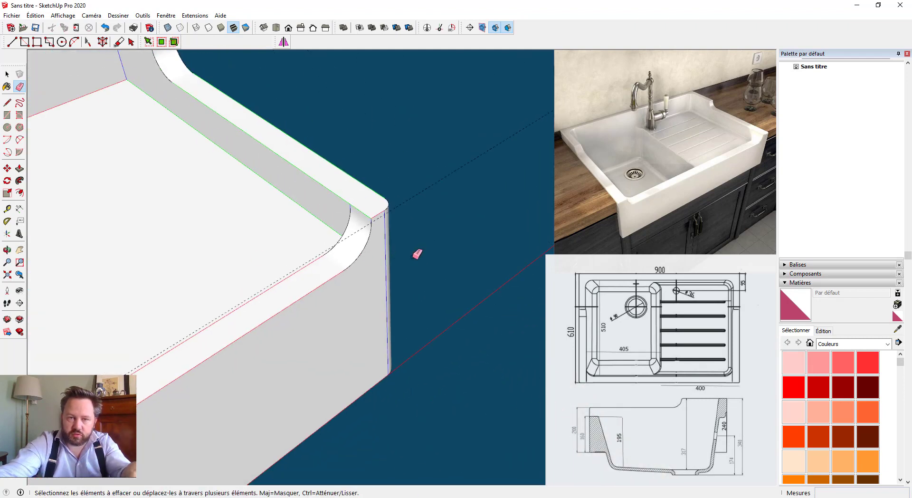
pyautogui.moveTo(415, 257)
pyautogui.mouseDown(button='middle')
pyautogui.moveTo(122, 254)
pyautogui.moveTo(382, 299)
pyautogui.moveTo(189, 287)
pyautogui.moveTo(145, 233)
pyautogui.mouseUp(button='middle')
pyautogui.click(264, 304)
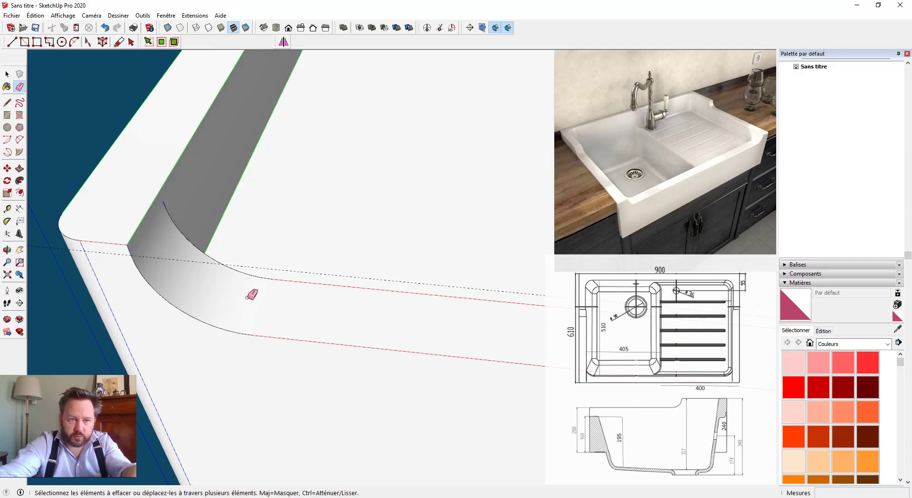
# - Remove the guide line along the front rim and review the sink body from all sides
pyautogui.moveTo(250, 291)
pyautogui.mouseDown(button='middle')
pyautogui.moveTo(180, 222)
pyautogui.moveTo(453, 252)
pyautogui.moveTo(468, 220)
pyautogui.moveTo(306, 234)
pyautogui.moveTo(475, 148)
pyautogui.moveTo(463, 141)
pyautogui.moveTo(529, 197)
pyautogui.moveTo(366, 189)
pyautogui.moveTo(515, 165)
pyautogui.moveTo(285, 201)
pyautogui.moveTo(428, 179)
pyautogui.moveTo(67, 195)
pyautogui.moveTo(169, 171)
pyautogui.moveTo(400, 200)
pyautogui.mouseUp(button='middle')
pyautogui.scroll(1, 463, 142)
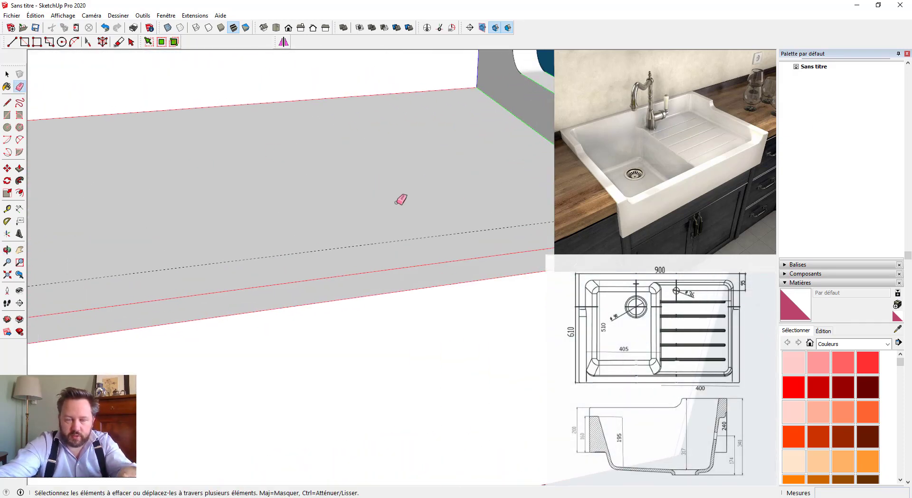
pyautogui.scroll(-4, 397, 203)
pyautogui.press('space')
pyautogui.moveTo(125, 279); pyautogui.dragTo(239, 322, button='middle')
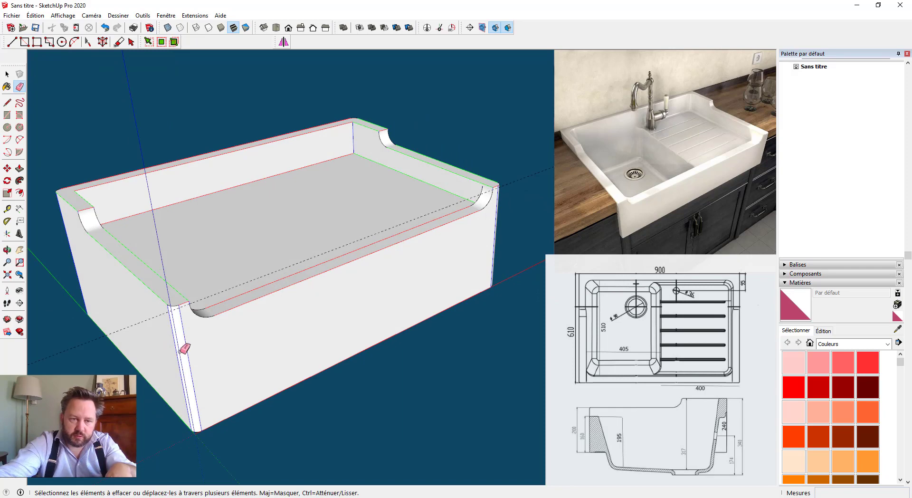
pyautogui.moveTo(184, 348); pyautogui.dragTo(248, 364, button='middle')
pyautogui.moveTo(177, 378)
pyautogui.mouseDown(button='middle')
pyautogui.moveTo(507, 345)
pyautogui.moveTo(386, 415)
pyautogui.mouseUp(button='middle')
pyautogui.moveTo(222, 366)
pyautogui.mouseDown(button='middle')
pyautogui.moveTo(397, 365)
pyautogui.moveTo(357, 386)
pyautogui.moveTo(371, 397)
pyautogui.mouseUp(button='middle')
pyautogui.moveTo(255, 397)
pyautogui.mouseDown(button='middle')
pyautogui.moveTo(515, 393)
pyautogui.moveTo(375, 413)
pyautogui.moveTo(423, 430)
pyautogui.moveTo(407, 350)
pyautogui.moveTo(232, 362)
pyautogui.moveTo(265, 385)
pyautogui.moveTo(227, 394)
pyautogui.moveTo(238, 299)
pyautogui.moveTo(318, 286)
pyautogui.moveTo(346, 309)
pyautogui.moveTo(299, 219)
pyautogui.moveTo(397, 315)
pyautogui.moveTo(315, 301)
pyautogui.moveTo(305, 320)
pyautogui.moveTo(326, 311)
pyautogui.moveTo(214, 313)
pyautogui.moveTo(239, 308)
pyautogui.mouseUp(button='middle')
pyautogui.press('space')
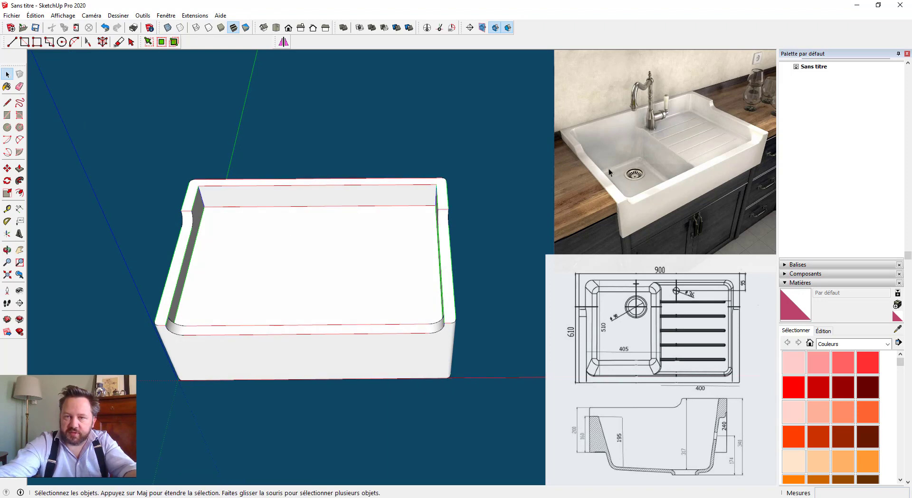
# - Split the sink's recessed floor with a line across its middle, from the rear wall to the front rim
pyautogui.moveTo(328, 247)
pyautogui.mouseDown(button='middle')
pyautogui.moveTo(337, 247)
pyautogui.moveTo(320, 248)
pyautogui.mouseUp(button='middle')
pyautogui.scroll(2, 320, 249)
pyautogui.press('l')
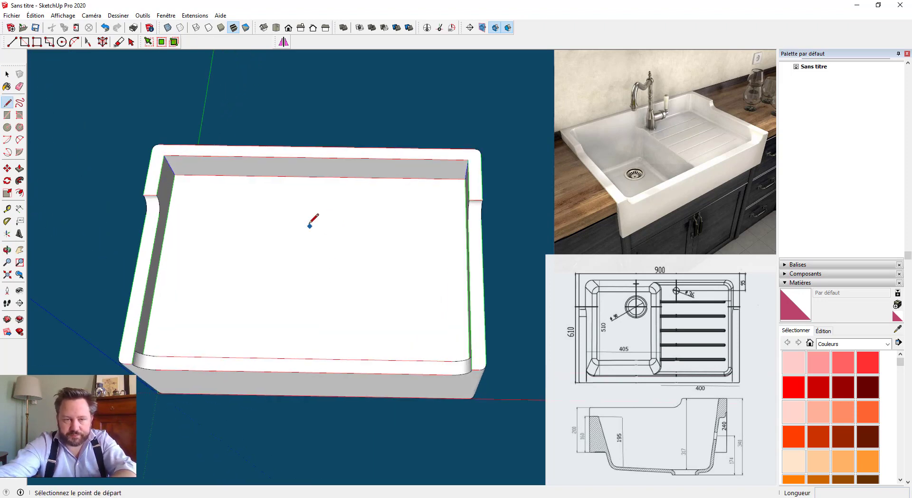
pyautogui.scroll(2, 312, 220)
pyautogui.click(320, 171)
pyautogui.moveTo(321, 171); pyautogui.dragTo(275, 259, button='middle')
pyautogui.scroll(4, 320, 375)
pyautogui.click(321, 375)
pyautogui.scroll(-3, 315, 368)
pyautogui.press('space')
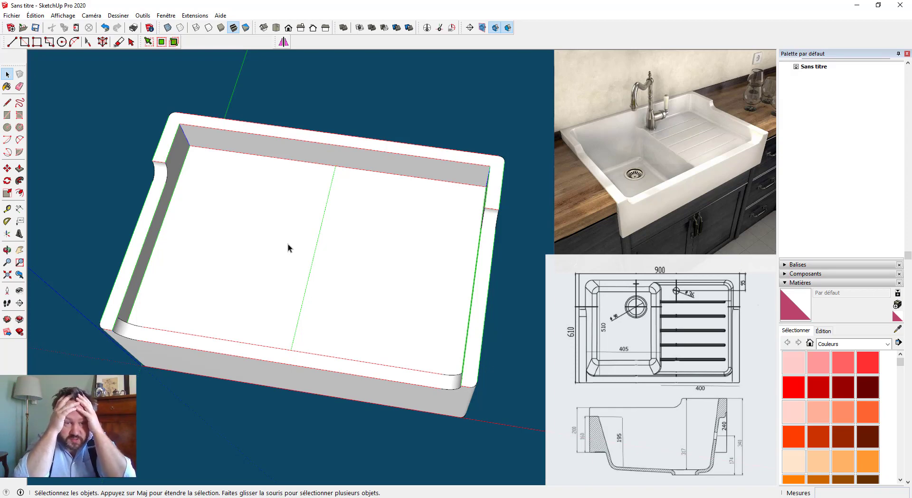
pyautogui.moveTo(301, 230); pyautogui.dragTo(134, 247, button='middle')
pyautogui.moveTo(192, 176); pyautogui.dragTo(204, 212, button='middle')
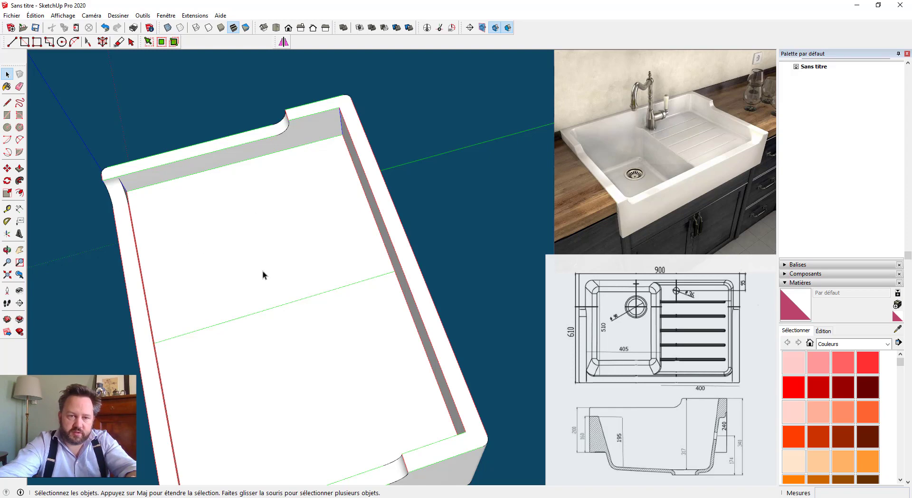
pyautogui.moveTo(263, 271); pyautogui.dragTo(281, 250, button='middle')
pyautogui.press('p')
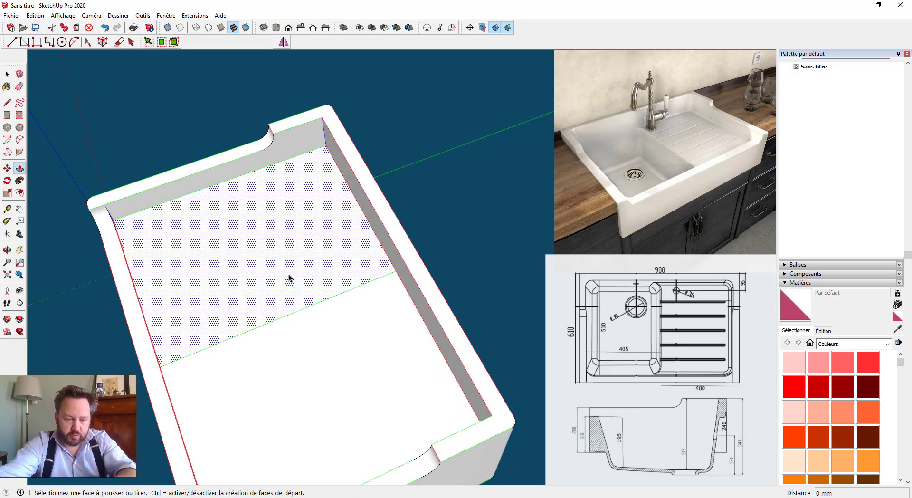
pyautogui.press('space')
# - Draw a tangent arc of about 48 mm radius between the dividing line and the rear floor edge, and check its radius
pyautogui.scroll(2, 294, 281)
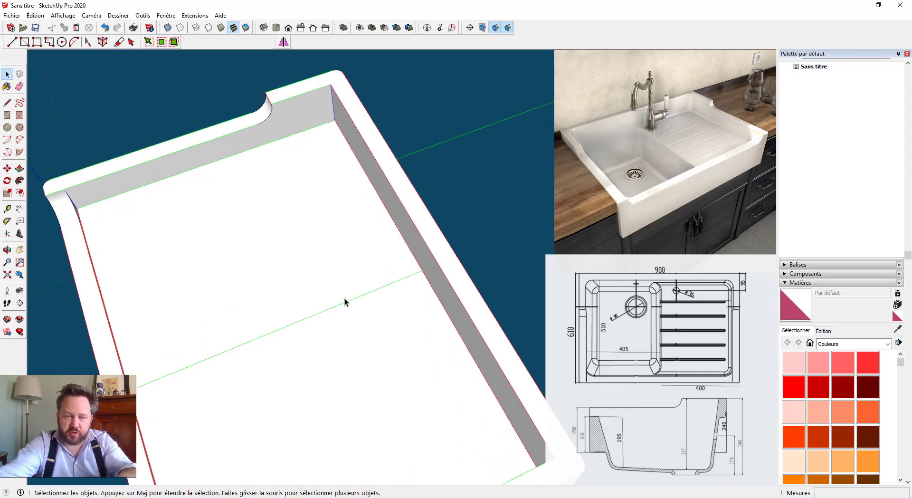
pyautogui.press('a')
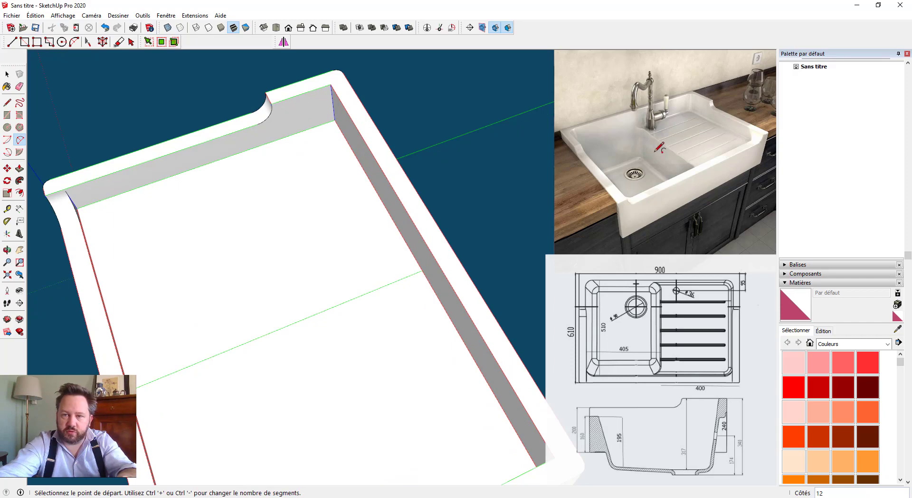
pyautogui.click(398, 280)
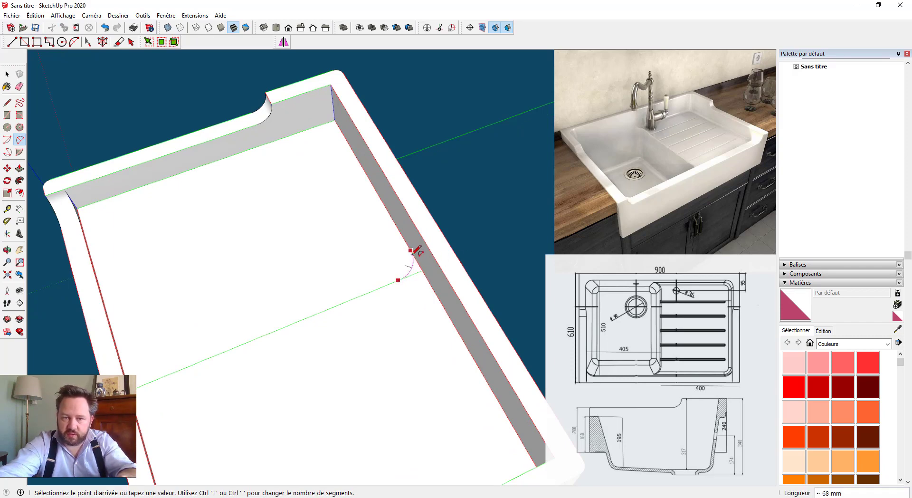
pyautogui.click(411, 251)
pyautogui.click(413, 264)
pyautogui.press('space')
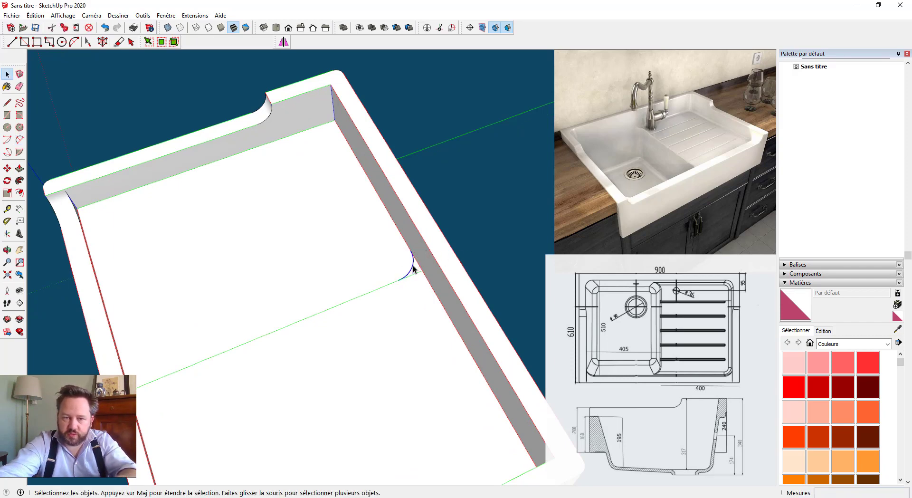
pyautogui.scroll(3, 847, 99)
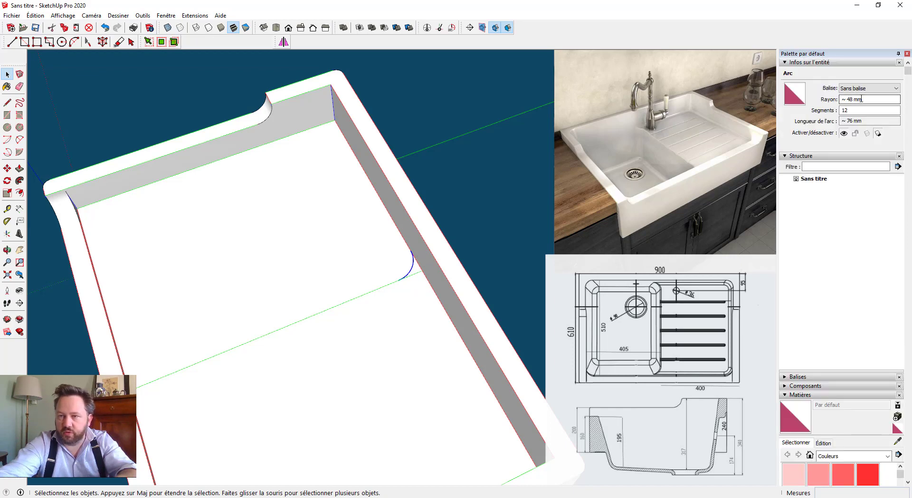
pyautogui.click(861, 99)
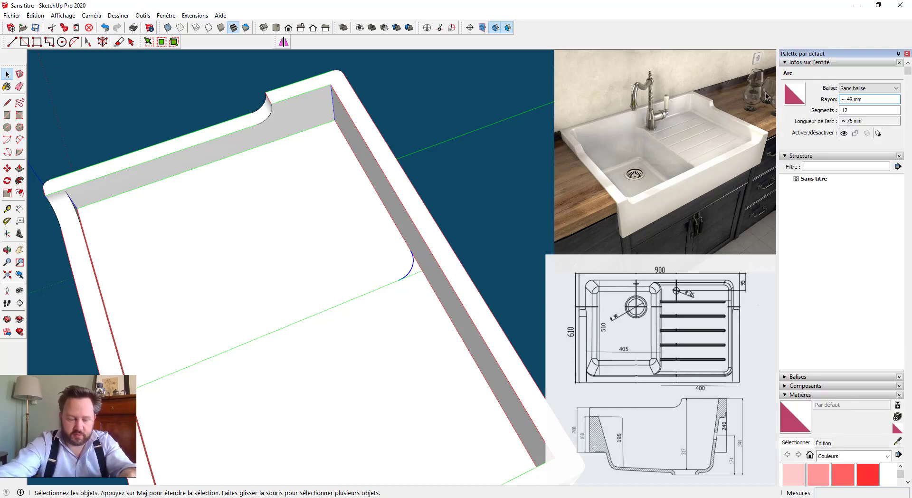
# - Round the other three corners of the basin outline with matching tangent arcs
pyautogui.moveTo(300, 169); pyautogui.dragTo(322, 143, button='middle')
pyautogui.press('a')
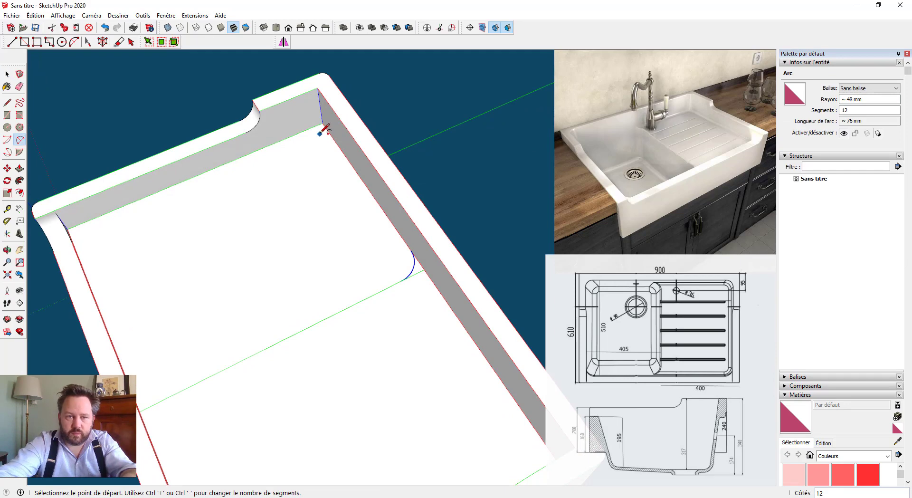
pyautogui.click(324, 128)
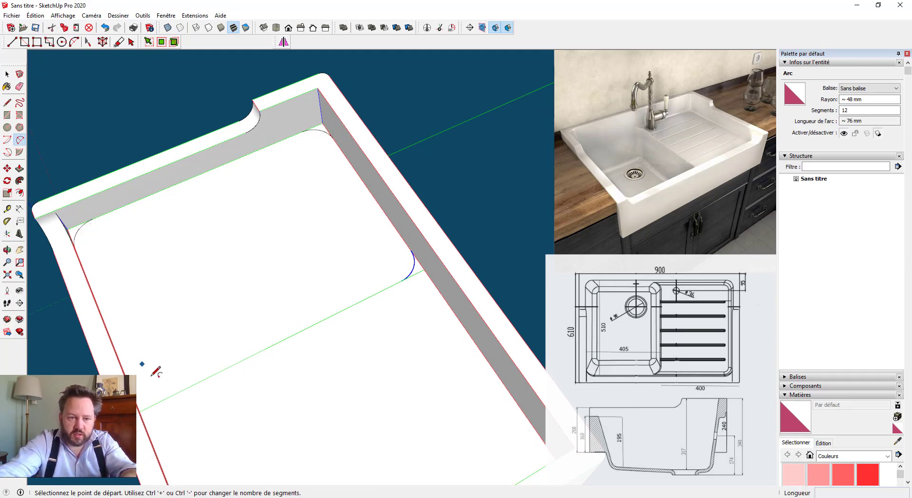
pyautogui.moveTo(158, 380); pyautogui.dragTo(171, 371, button='middle')
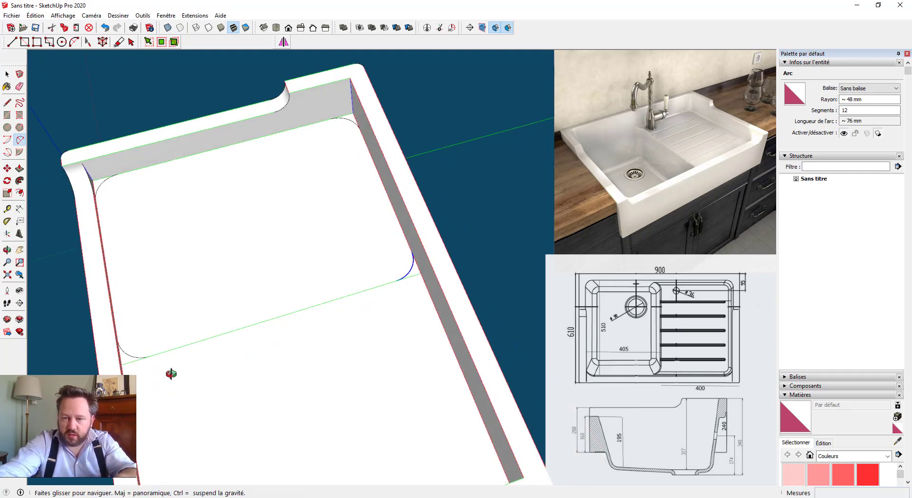
pyautogui.press('space')
# - Push the rounded basin face down 317 mm
pyautogui.moveTo(288, 315); pyautogui.dragTo(352, 289, button='middle')
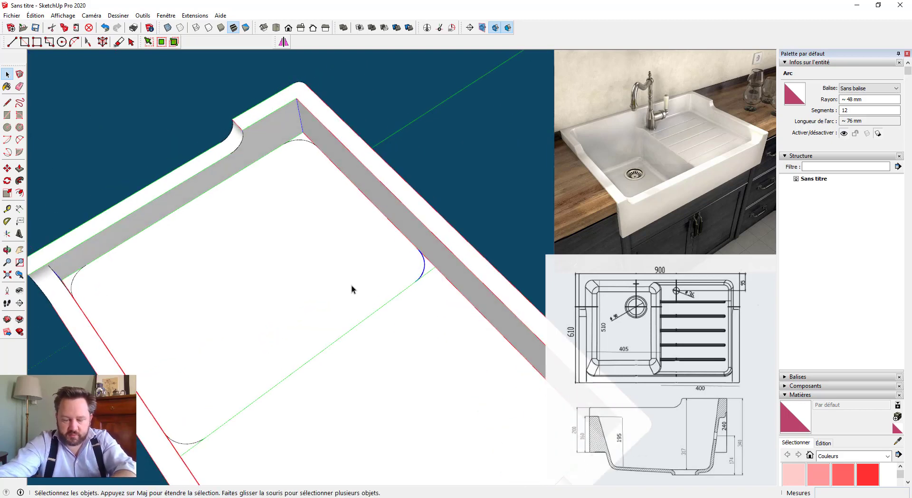
pyautogui.press('p')
pyautogui.click(316, 260)
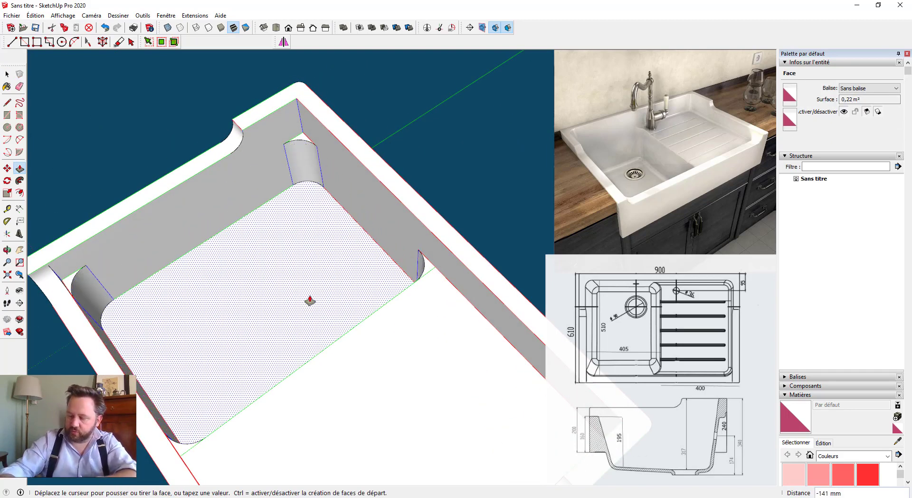
pyautogui.press('Return')
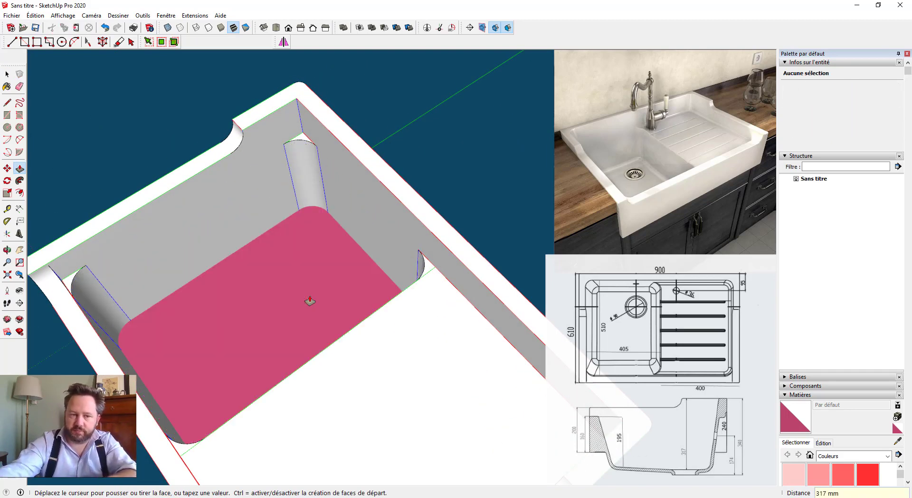
# - Undo the 317 mm push and push the rounded basin face down 220 mm instead
pyautogui.hotkey('ctrl', 'z')
pyautogui.scroll(-3, 302, 314)
pyautogui.moveTo(238, 403); pyautogui.dragTo(260, 270, button='middle')
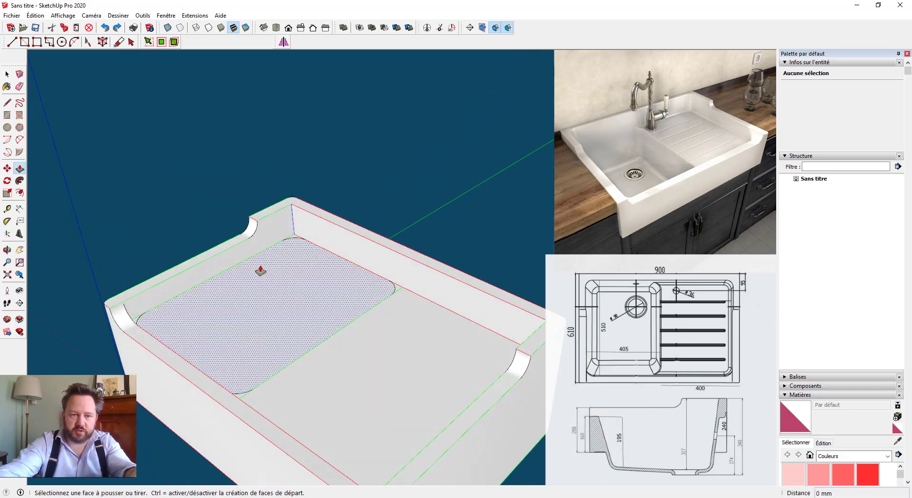
pyautogui.scroll(-2, 264, 263)
pyautogui.moveTo(227, 308); pyautogui.dragTo(277, 256, button='middle')
pyautogui.press('p')
pyautogui.click(236, 320)
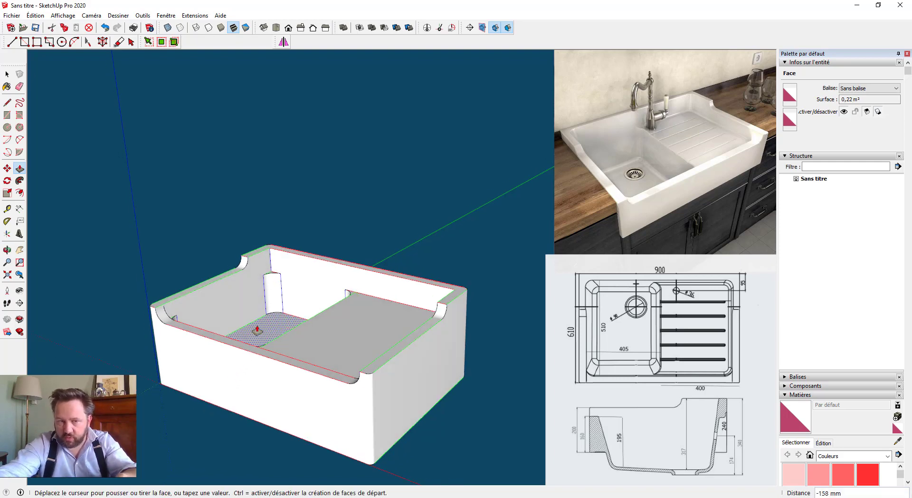
pyautogui.moveTo(257, 333); pyautogui.dragTo(222, 350, button='middle')
pyautogui.scroll(5, 265, 290)
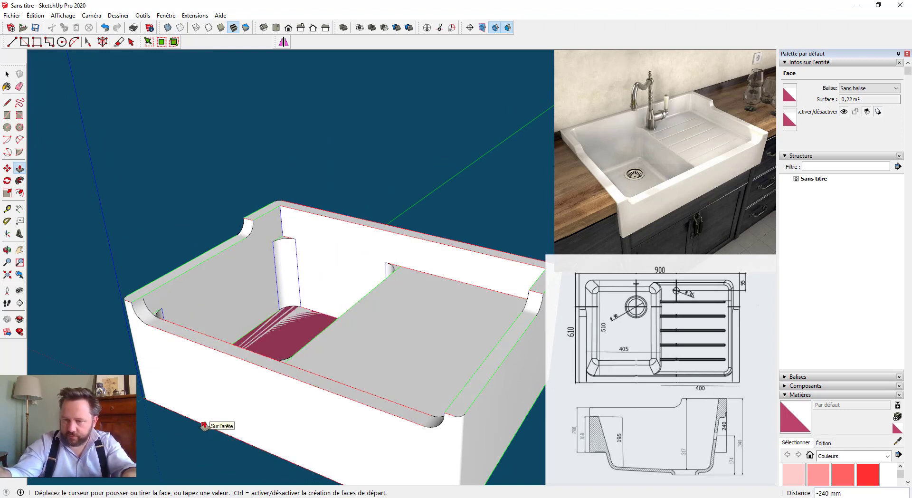
pyautogui.write('220')
pyautogui.press('Return')
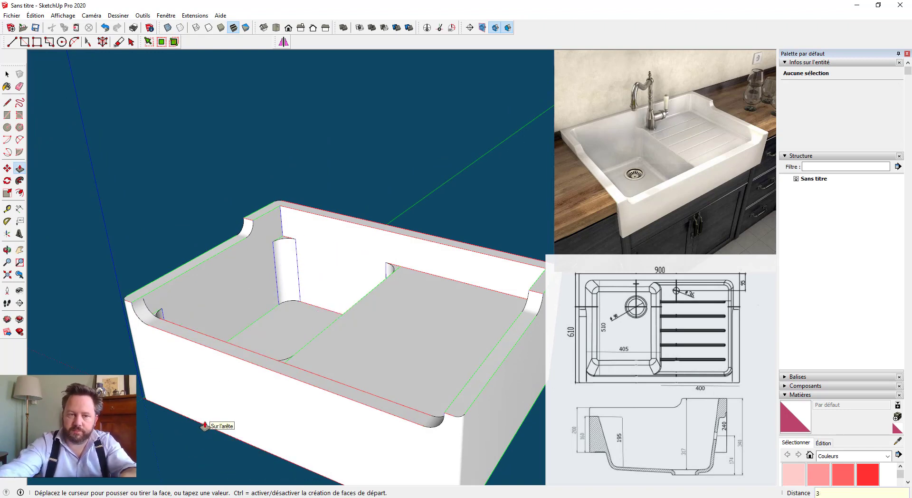
# - Raise the small corner face above the rounded rear basin corner until it is flush with the top rim
pyautogui.moveTo(315, 342); pyautogui.dragTo(295, 418, button='middle')
pyautogui.scroll(3, 288, 226)
pyautogui.moveTo(287, 224); pyautogui.dragTo(279, 182, button='middle')
pyautogui.scroll(2, 279, 182)
pyautogui.click(289, 172)
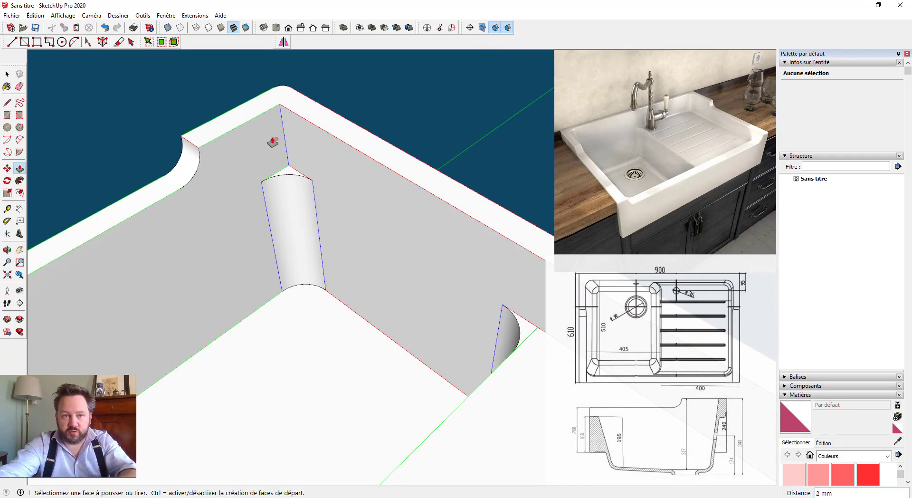
pyautogui.moveTo(288, 172); pyautogui.dragTo(288, 170)
pyautogui.click(288, 172)
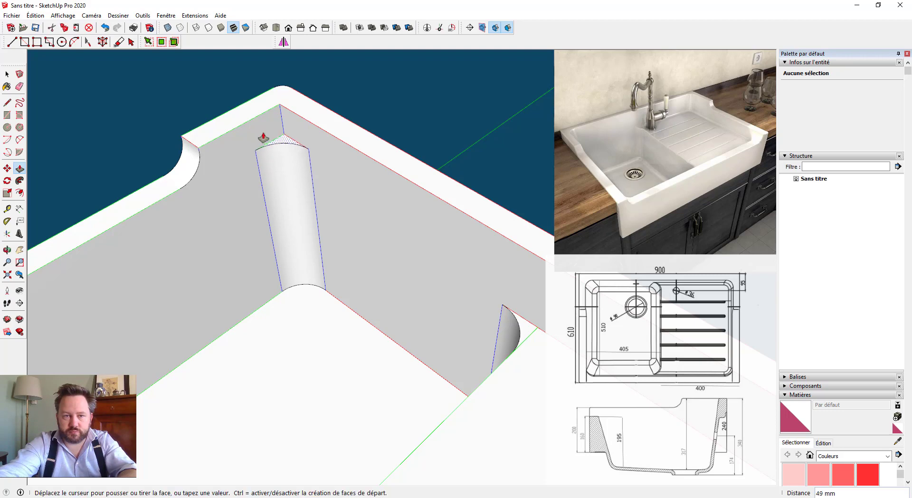
pyautogui.click(245, 123)
# - Extend the small face above the front rounded basin corner upward 48 mm as a new extrusion
pyautogui.scroll(-3, 317, 143)
pyautogui.moveTo(326, 152); pyautogui.dragTo(137, 199, button='middle')
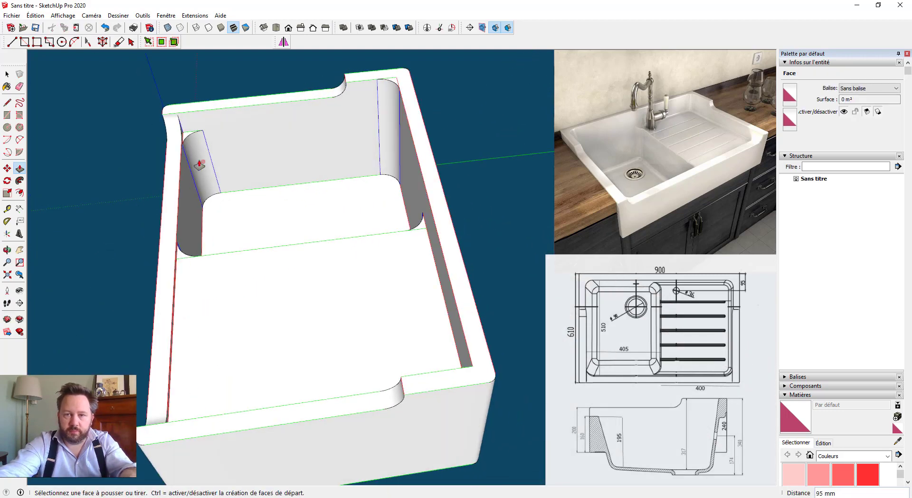
pyautogui.scroll(8, 306, 281)
pyautogui.click(302, 209)
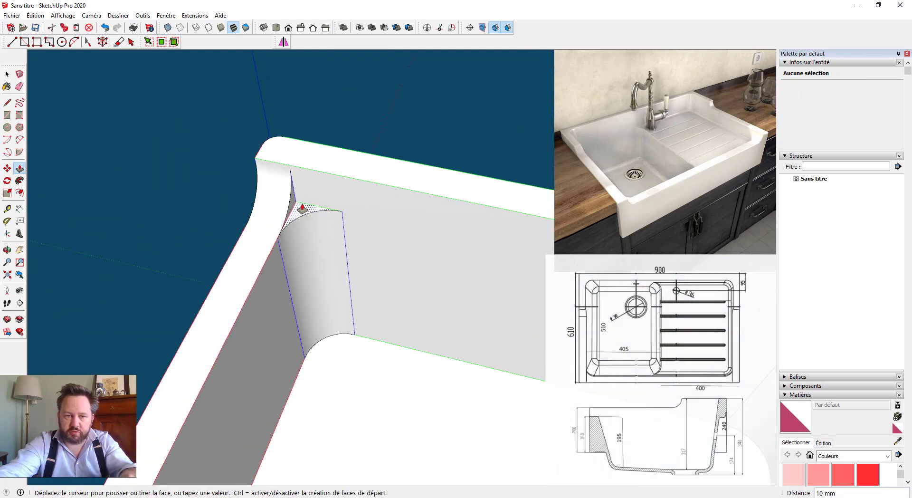
pyautogui.click(302, 209)
pyautogui.scroll(3, 295, 187)
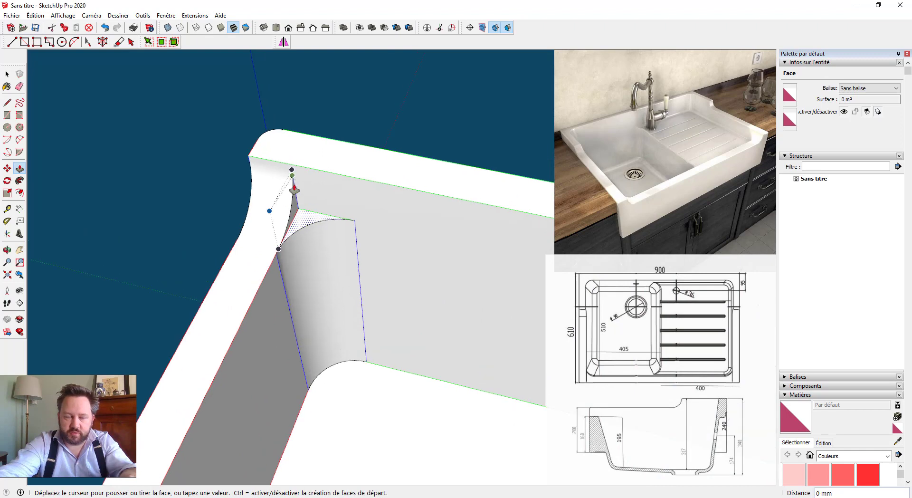
pyautogui.press('Escape')
pyautogui.press('ctrl')
pyautogui.click(301, 224)
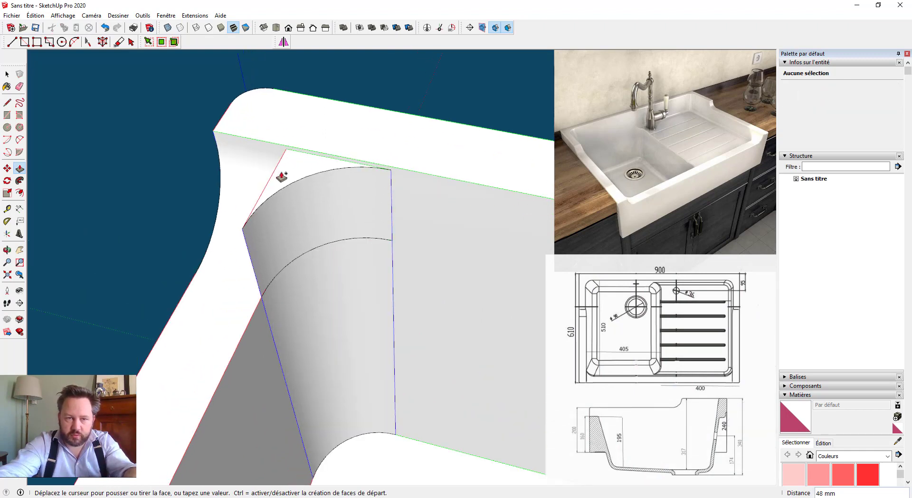
# - Erase the seam arc across the raised front basin corner
pyautogui.moveTo(281, 172)
pyautogui.mouseDown(button='middle')
pyautogui.moveTo(311, 223)
pyautogui.moveTo(138, 254)
pyautogui.moveTo(266, 289)
pyautogui.mouseUp(button='middle')
pyautogui.click(327, 216)
pyautogui.press('space')
pyautogui.press('e')
pyautogui.click(341, 278)
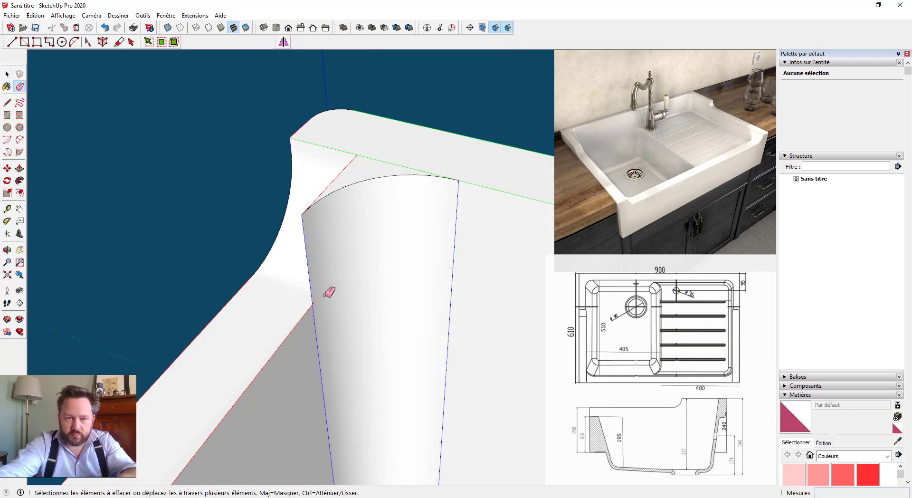
pyautogui.moveTo(324, 292); pyautogui.dragTo(578, 316, button='middle')
pyautogui.scroll(3, 431, 278)
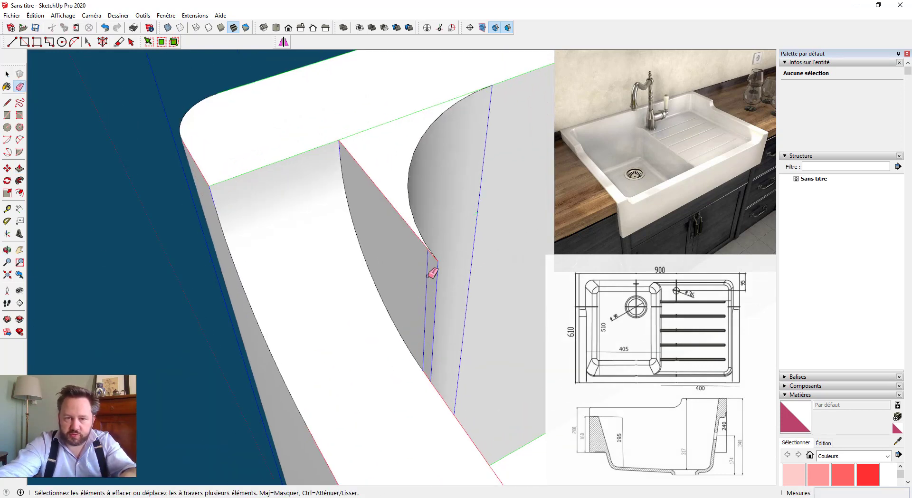
pyautogui.scroll(-2, 425, 274)
pyautogui.moveTo(453, 304); pyautogui.dragTo(538, 281, button='middle')
pyautogui.press('space')
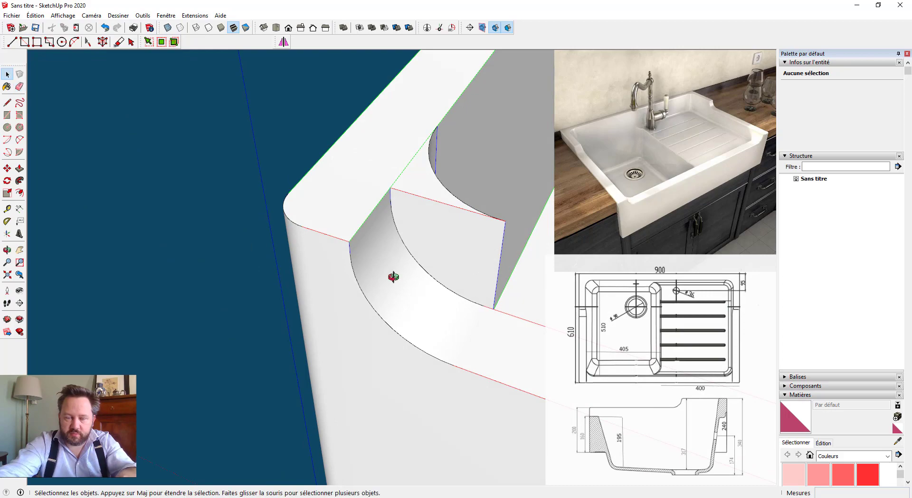
# - Erase the leftover rim edges at the rear basin corner and smooth the vertical edges of both rear rounded corners
pyautogui.moveTo(393, 278)
pyautogui.mouseDown(button='middle')
pyautogui.moveTo(302, 260)
pyautogui.moveTo(186, 203)
pyautogui.moveTo(194, 189)
pyautogui.moveTo(363, 321)
pyautogui.moveTo(340, 308)
pyautogui.moveTo(81, 311)
pyautogui.mouseUp(button='middle')
pyautogui.scroll(-4, 193, 189)
pyautogui.moveTo(251, 311)
pyautogui.keyDown('shift'); pyautogui.mouseDown(button='middle')
pyautogui.moveTo(265, 326)
pyautogui.moveTo(312, 270)
pyautogui.moveTo(224, 335)
pyautogui.moveTo(421, 273)
pyautogui.moveTo(550, 278)
pyautogui.moveTo(429, 224)
pyautogui.mouseUp(button='middle'); pyautogui.keyUp('shift')
pyautogui.press('e')
pyautogui.moveTo(309, 227)
pyautogui.mouseDown(button='middle')
pyautogui.moveTo(372, 266)
pyautogui.moveTo(205, 227)
pyautogui.mouseUp(button='middle')
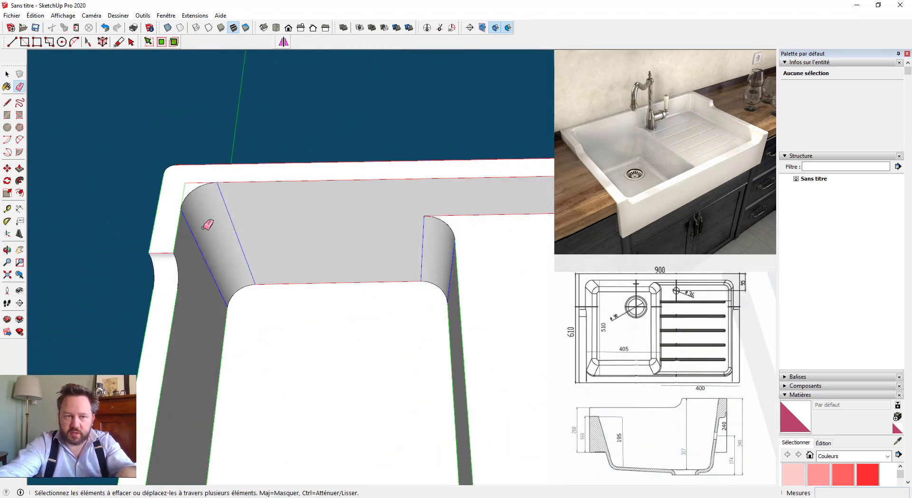
pyautogui.scroll(2, 198, 189)
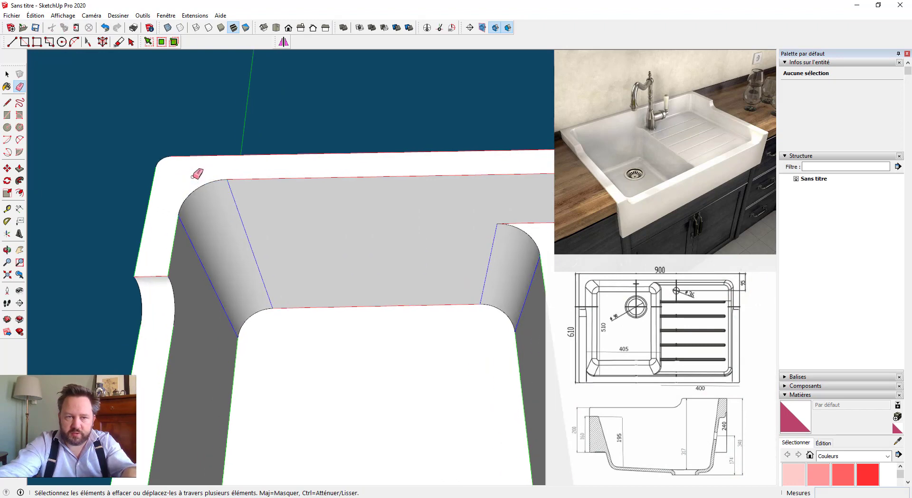
pyautogui.keyDown('ctrl'); pyautogui.moveTo(204, 257); pyautogui.dragTo(258, 224); pyautogui.keyUp('ctrl')
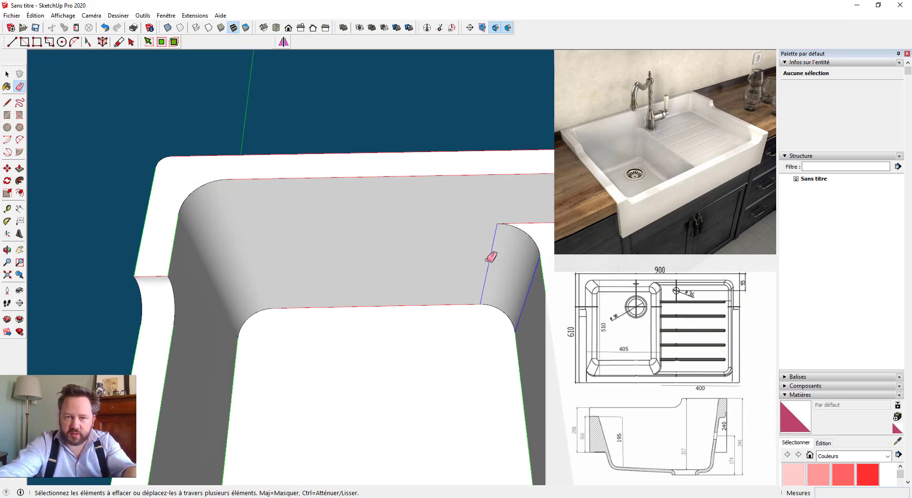
pyautogui.moveTo(511, 274)
pyautogui.keyDown('ctrl'); pyautogui.mouseDown()
pyautogui.moveTo(525, 266)
pyautogui.moveTo(523, 280)
pyautogui.mouseUp(); pyautogui.keyUp('ctrl')
pyautogui.scroll(-3, 466, 270)
# - Reveal the hidden geometry in X-ray view and erase the leftover internal edge behind the front rounded corner
pyautogui.moveTo(466, 271)
pyautogui.mouseDown(button='middle')
pyautogui.moveTo(322, 223)
pyautogui.moveTo(391, 264)
pyautogui.moveTo(175, 210)
pyautogui.moveTo(199, 228)
pyautogui.mouseUp(button='middle')
pyautogui.moveTo(347, 231); pyautogui.dragTo(57, 237, button='middle')
pyautogui.scroll(2, 345, 138)
pyautogui.scroll(6, 328, 142)
pyautogui.press('x')
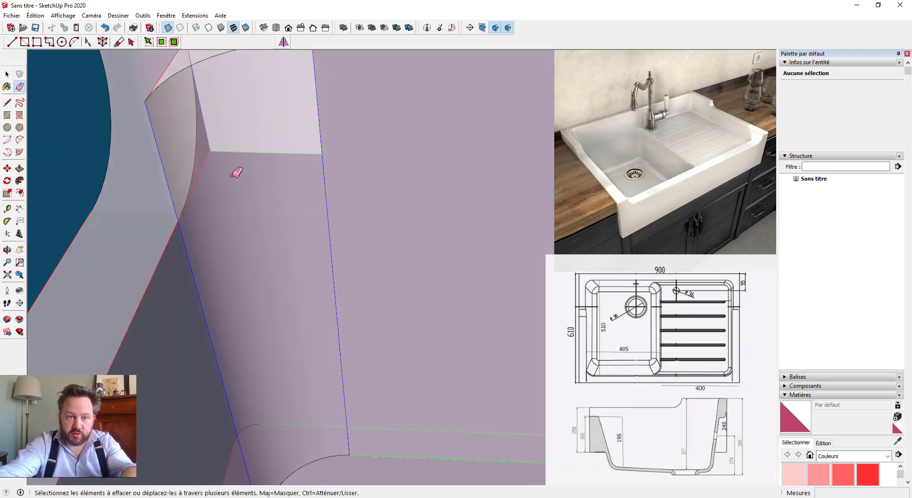
pyautogui.moveTo(240, 153); pyautogui.dragTo(252, 154)
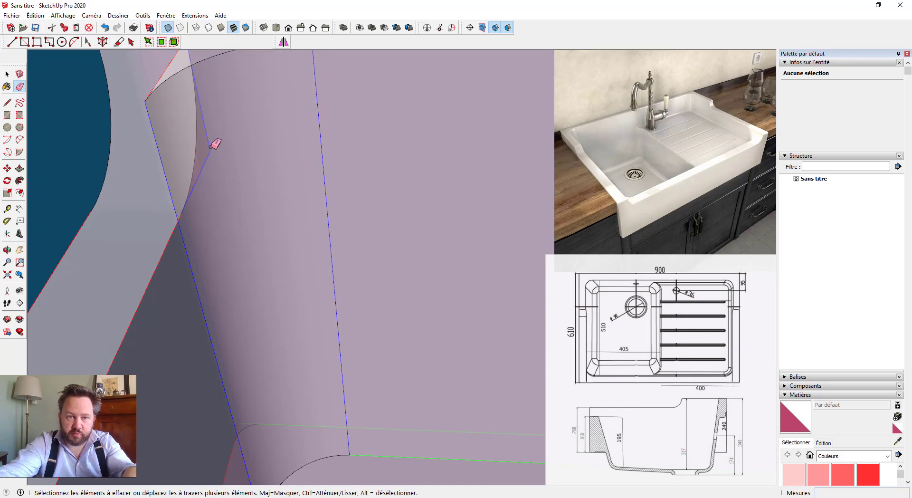
pyautogui.scroll(-3, 200, 159)
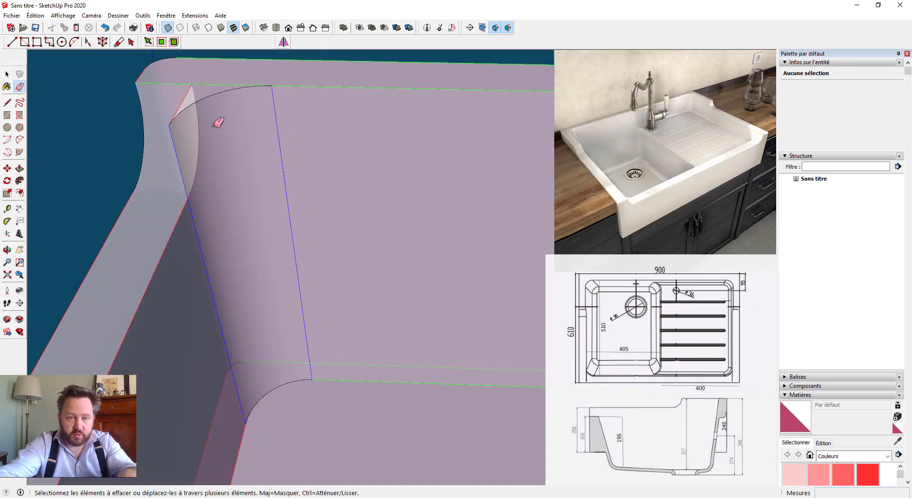
pyautogui.moveTo(210, 90); pyautogui.dragTo(280, 249, button='middle')
# - Extrude the curved end face at the front rim about 65 mm through the rounded corner, keeping the starting face
pyautogui.press('space')
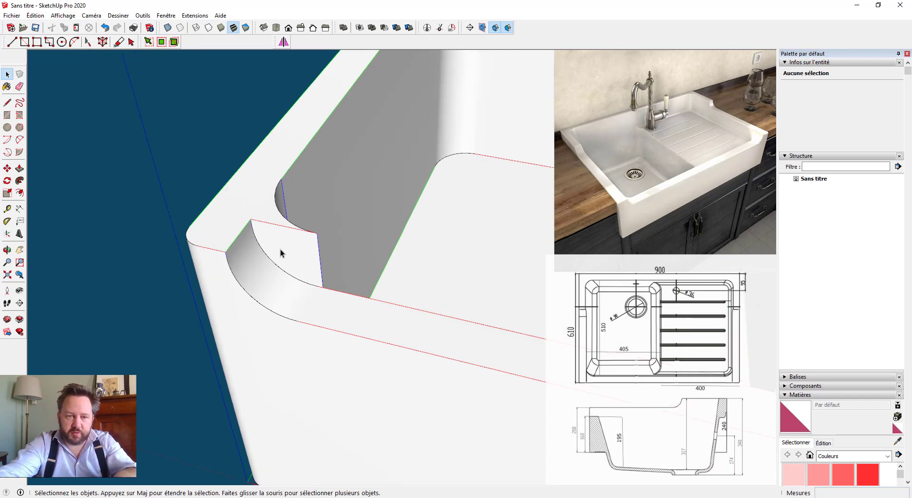
pyautogui.click(273, 251)
pyautogui.press('m')
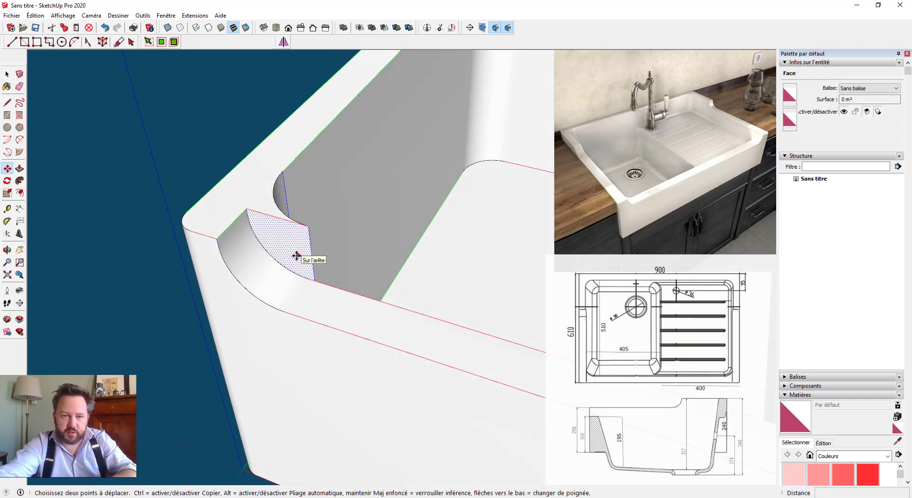
pyautogui.scroll(1, 296, 255)
pyautogui.press('p')
pyautogui.click(291, 250)
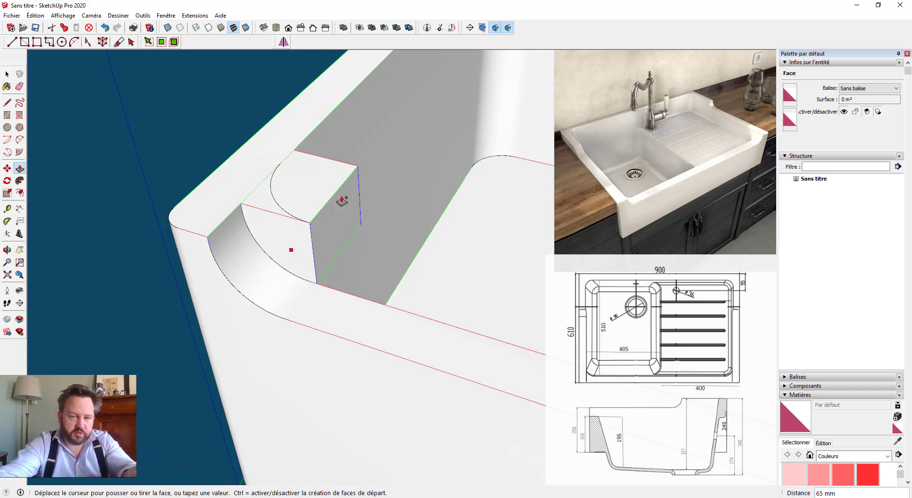
pyautogui.click(342, 201)
# - Select all connected sink geometry and intersect its faces with the selection
pyautogui.press('space')
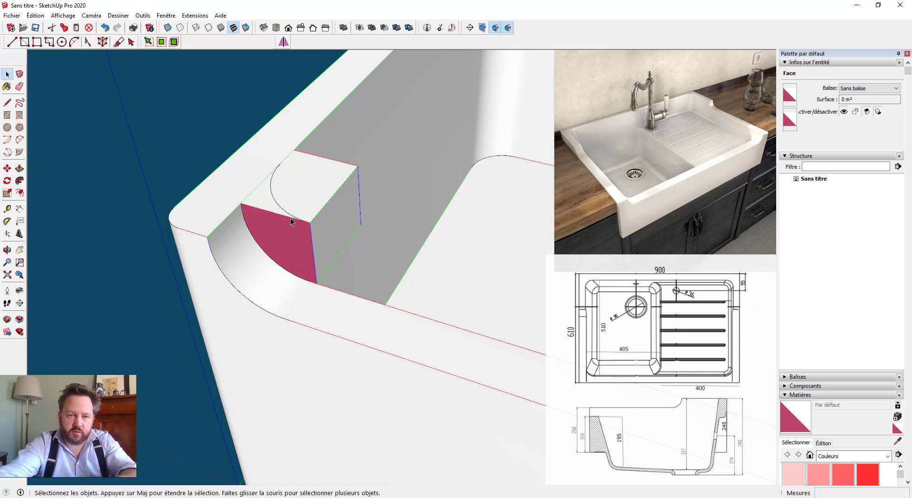
pyautogui.tripleClick(289, 218)
pyautogui.rightClick(290, 218)
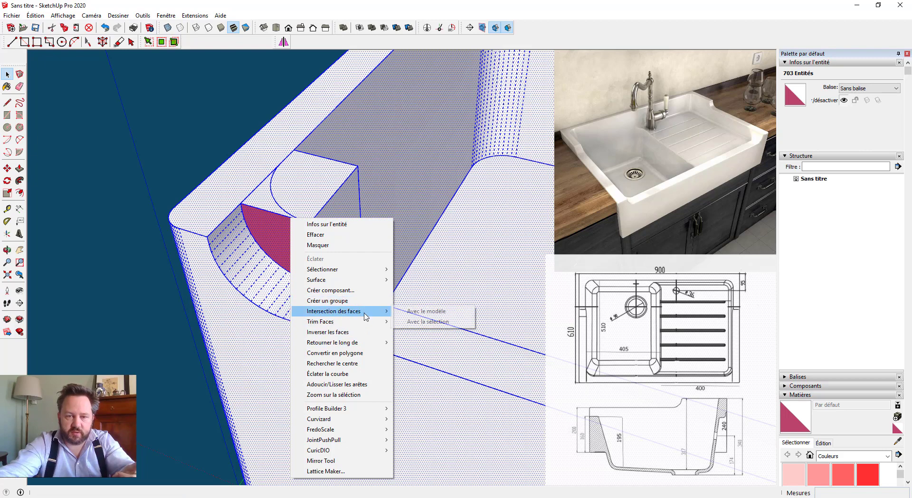
pyautogui.click(427, 322)
# - Check the intersection in X-ray view and erase the surplus edges of the extruded block at the front corner
pyautogui.moveTo(268, 262); pyautogui.dragTo(290, 6, button='middle')
pyautogui.moveTo(338, 99)
pyautogui.mouseDown(button='middle')
pyautogui.moveTo(336, 304)
pyautogui.moveTo(419, 344)
pyautogui.mouseUp(button='middle')
pyautogui.press('e')
pyautogui.press('x')
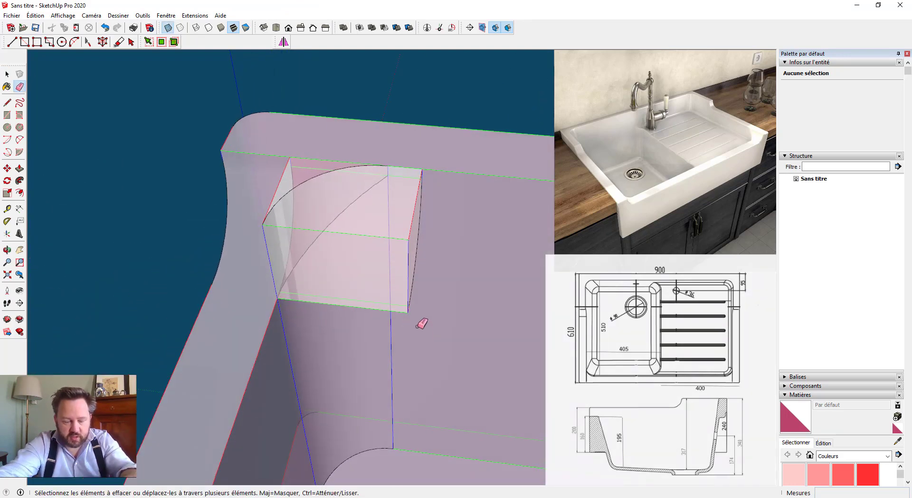
pyautogui.press('x')
pyautogui.click(412, 306)
pyautogui.click(412, 300)
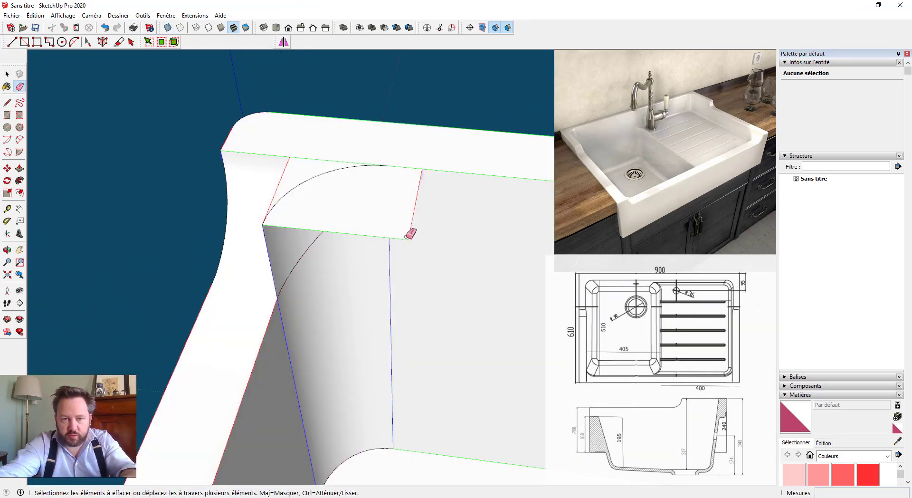
pyautogui.click(410, 235)
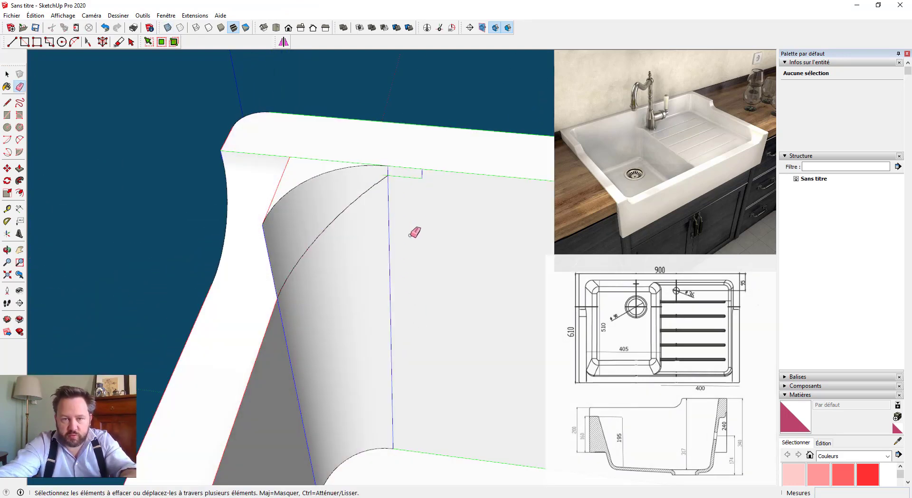
# - Erase the upper arc and surplus pieces above the curved intersection at the front corner, undoing one unwanted erasure
pyautogui.click(332, 166)
pyautogui.moveTo(293, 193); pyautogui.dragTo(353, 227, button='middle')
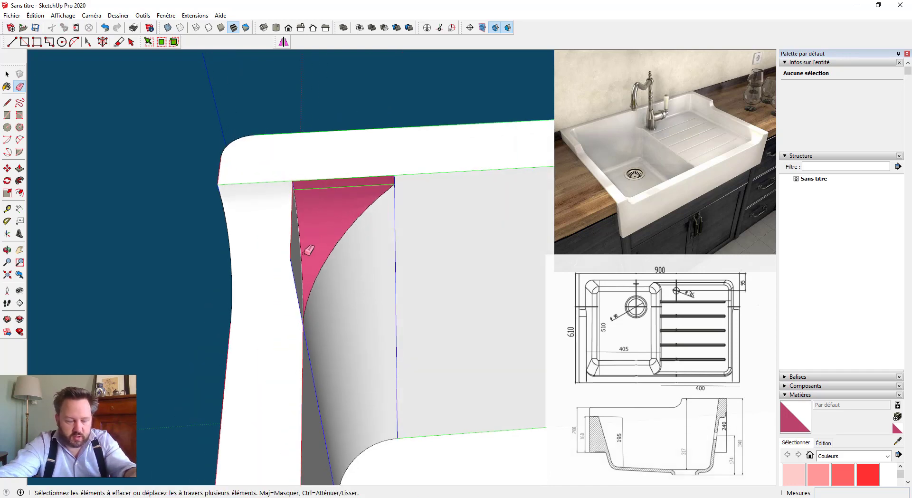
pyautogui.hotkey('ctrl', 'z')
pyautogui.moveTo(285, 264)
pyautogui.mouseDown(button='middle')
pyautogui.moveTo(381, 259)
pyautogui.moveTo(433, 148)
pyautogui.moveTo(535, 71)
pyautogui.moveTo(346, 153)
pyautogui.moveTo(375, 219)
pyautogui.mouseUp(button='middle')
pyautogui.click(411, 260)
# - Reverse the curved surface and the narrow strip above it at the front corner so their front sides show
pyautogui.press('space')
pyautogui.moveTo(325, 240); pyautogui.dragTo(291, 220, button='middle')
pyautogui.click(292, 220)
pyautogui.rightClick(340, 222)
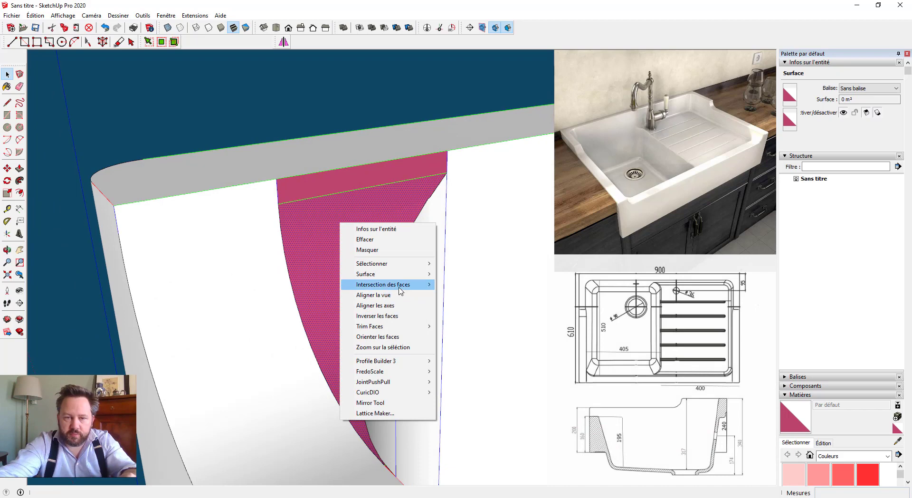
pyautogui.click(385, 315)
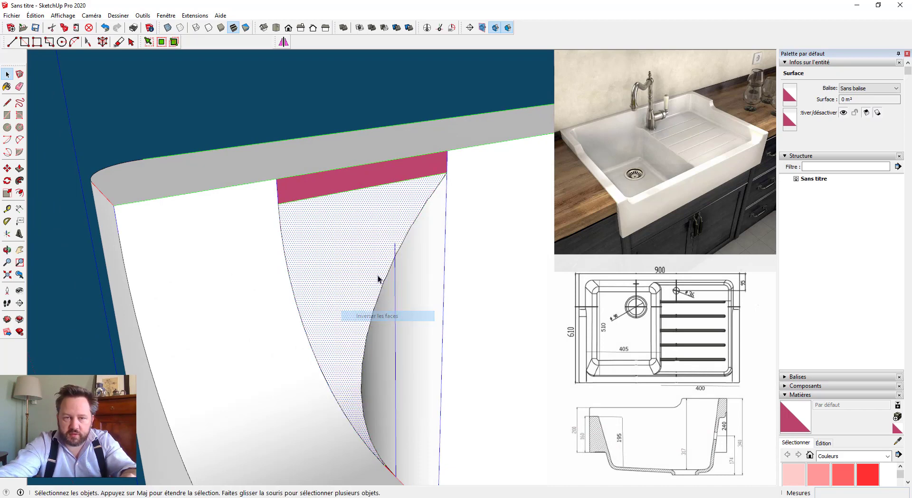
pyautogui.rightClick(335, 187)
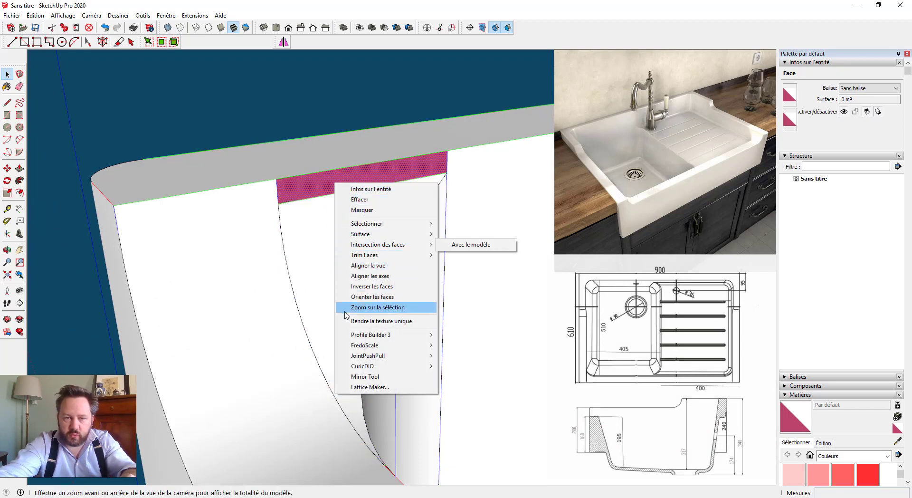
pyautogui.click(371, 286)
# - Erase the leftover edges around the narrow strip and the curved line across the inner face of the front rim
pyautogui.moveTo(302, 240); pyautogui.dragTo(319, 231, button='middle')
pyautogui.press('e')
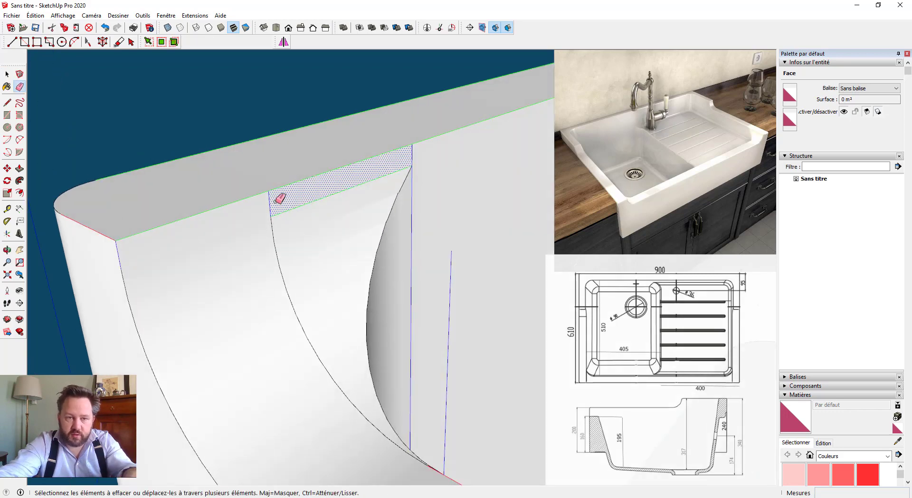
pyautogui.click(269, 203)
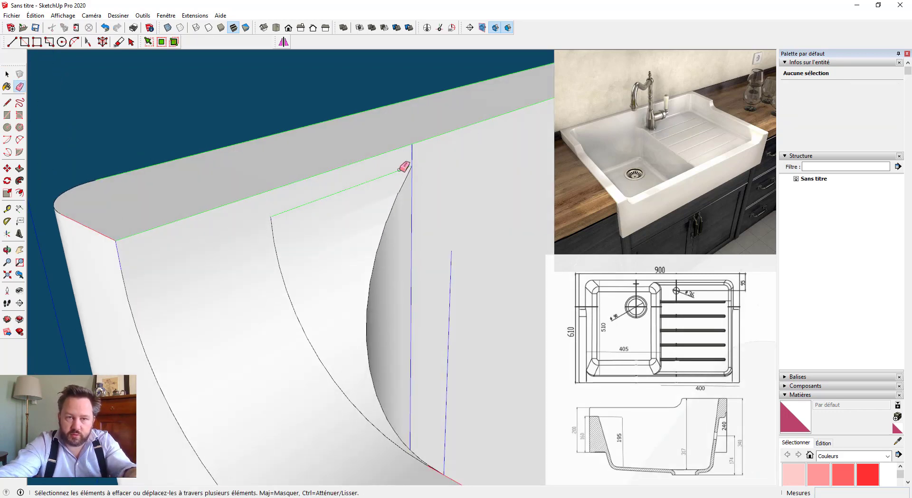
pyautogui.moveTo(271, 246); pyautogui.dragTo(263, 235, button='middle')
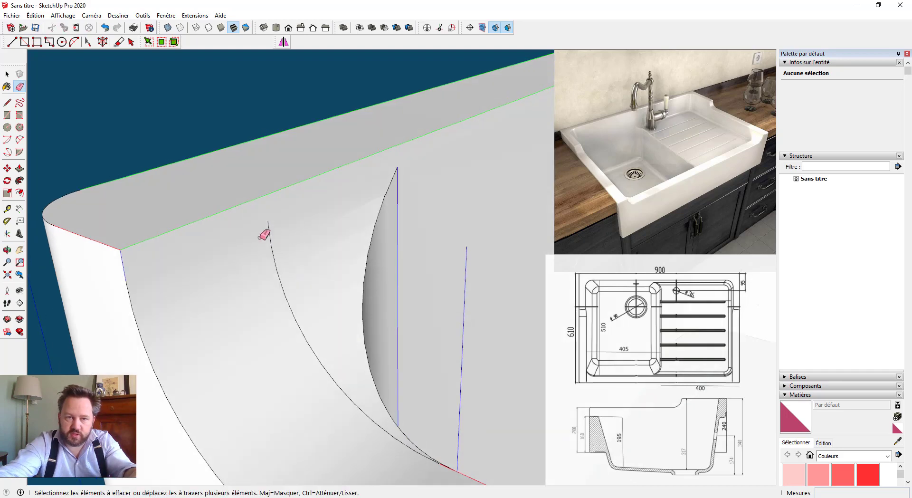
pyautogui.click(268, 231)
pyautogui.scroll(-2, 317, 347)
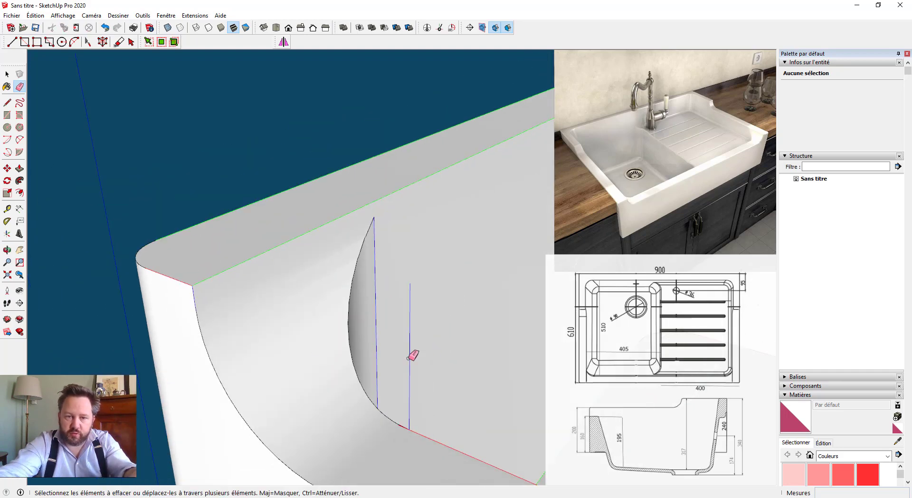
# - Erase the two leftover vertical edges beside the curved intersection on the inner face at the front corner
pyautogui.scroll(3, 396, 413)
pyautogui.click(409, 419)
pyautogui.scroll(4, 409, 427)
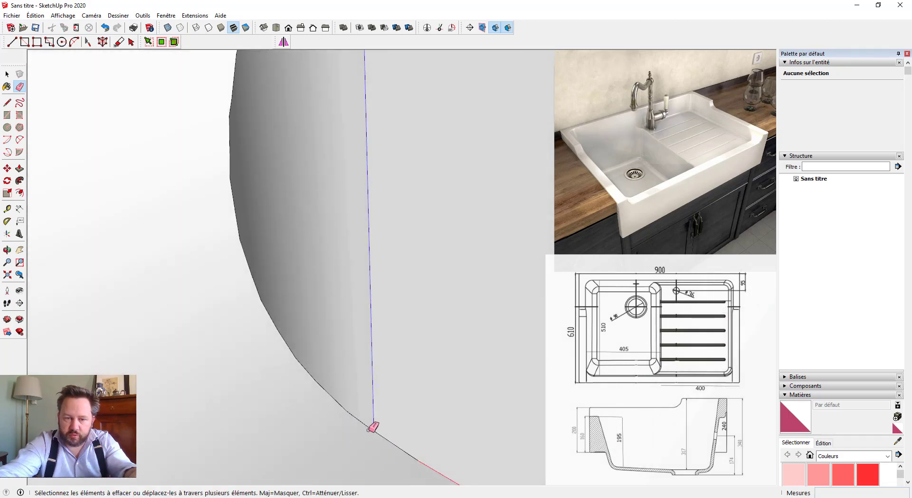
pyautogui.moveTo(364, 422); pyautogui.dragTo(195, 419, button='middle')
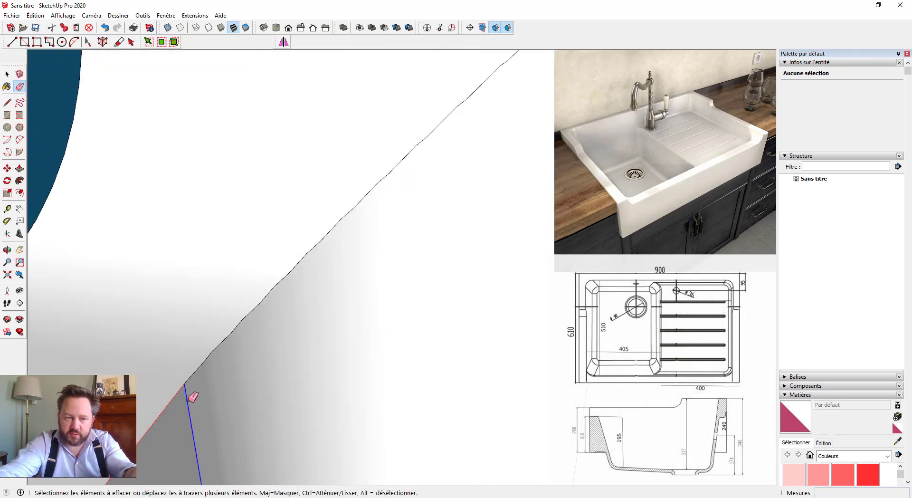
pyautogui.click(188, 400)
pyautogui.scroll(-2, 208, 367)
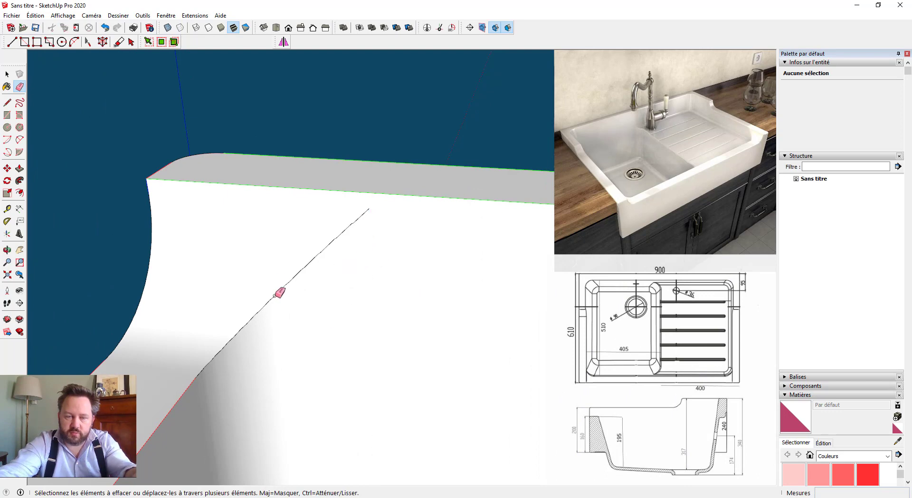
pyautogui.moveTo(276, 296)
pyautogui.mouseDown(button='middle')
pyautogui.moveTo(249, 327)
pyautogui.moveTo(297, 346)
pyautogui.moveTo(230, 202)
pyautogui.moveTo(114, 209)
pyautogui.moveTo(430, 241)
pyautogui.moveTo(336, 271)
pyautogui.moveTo(211, 253)
pyautogui.mouseUp(button='middle')
pyautogui.moveTo(218, 295)
pyautogui.mouseDown(button='middle')
pyautogui.moveTo(95, 307)
pyautogui.moveTo(188, 258)
pyautogui.moveTo(156, 378)
pyautogui.moveTo(209, 222)
pyautogui.moveTo(329, 195)
pyautogui.moveTo(267, 277)
pyautogui.moveTo(214, 310)
pyautogui.mouseUp(button='middle')
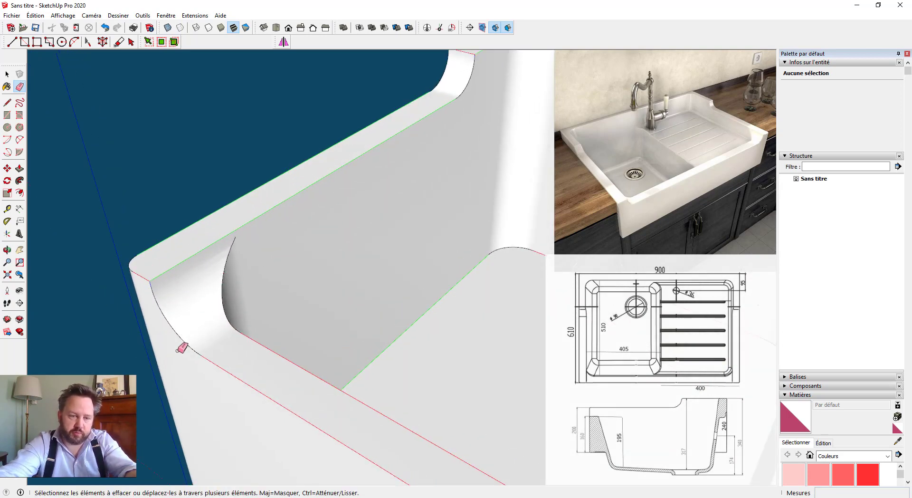
# - Select the basin floor with its bounding edges and scale one long side inward along the green axis to about 0.89
pyautogui.moveTo(214, 310)
pyautogui.mouseDown(button='middle')
pyautogui.moveTo(159, 382)
pyautogui.moveTo(141, 353)
pyautogui.moveTo(142, 309)
pyautogui.moveTo(231, 298)
pyautogui.moveTo(375, 326)
pyautogui.moveTo(399, 322)
pyautogui.mouseUp(button='middle')
pyautogui.scroll(2, 303, 288)
pyautogui.scroll(-2, 303, 287)
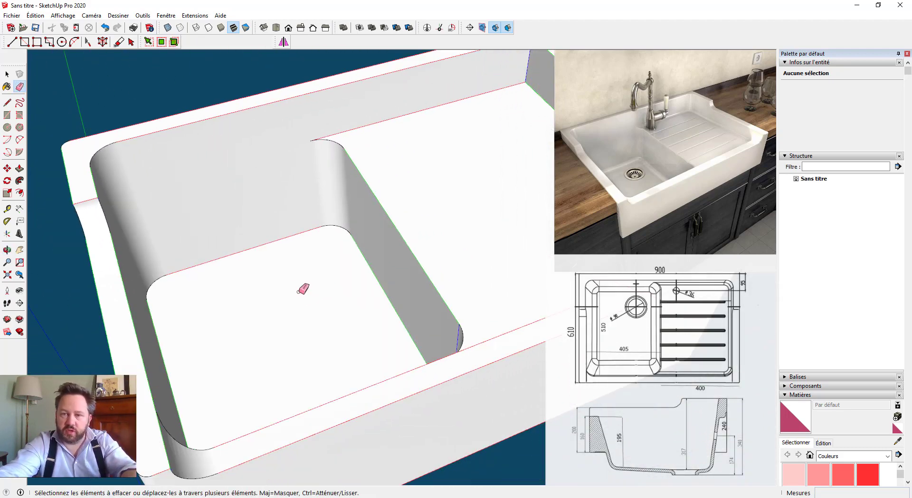
pyautogui.press('space')
pyautogui.scroll(2, 265, 283)
pyautogui.moveTo(264, 283); pyautogui.dragTo(342, 326, button='middle')
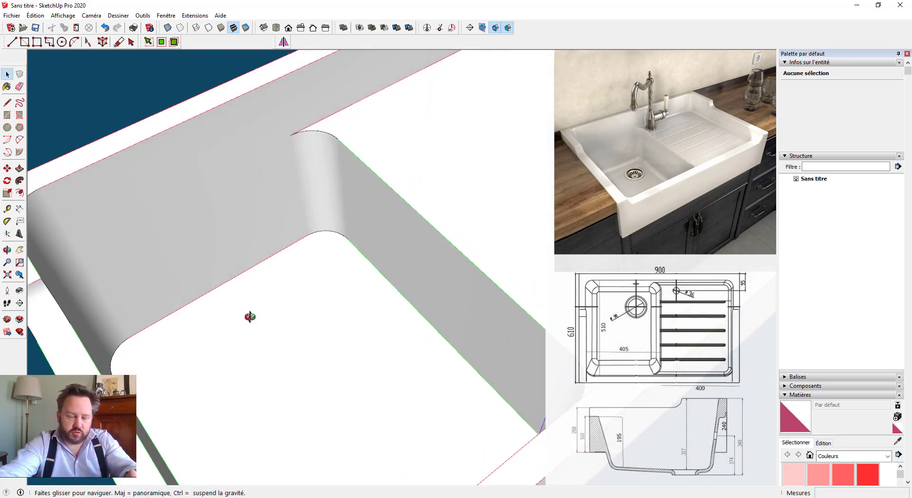
pyautogui.moveTo(250, 316); pyautogui.dragTo(242, 315, button='middle')
pyautogui.click(220, 320)
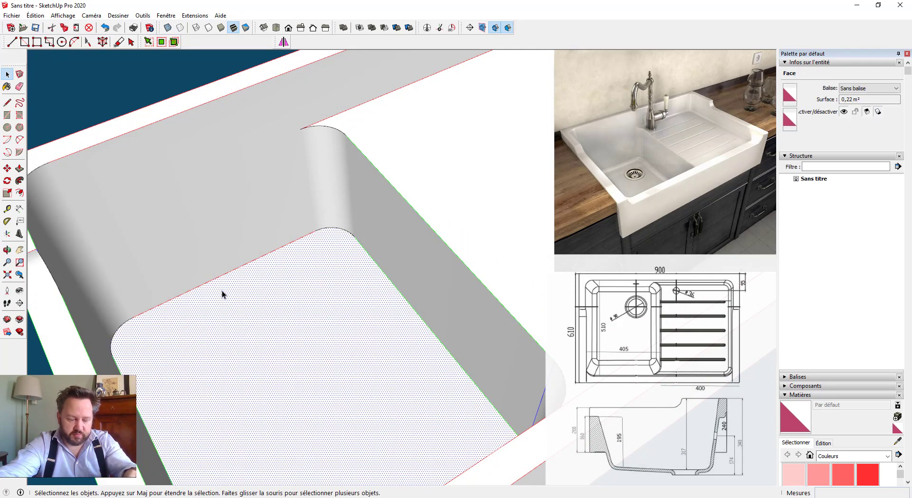
pyautogui.doubleClick(233, 315)
pyautogui.click(7, 193)
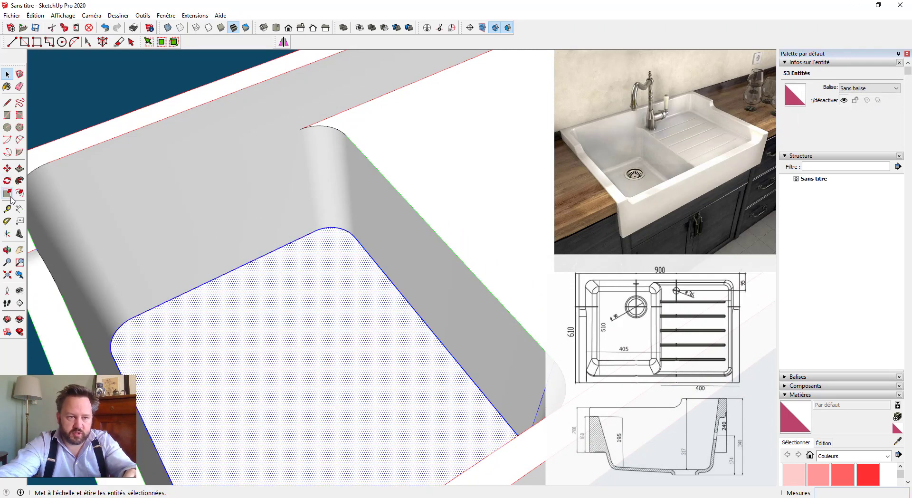
pyautogui.moveTo(228, 271); pyautogui.dragTo(218, 298, button='middle')
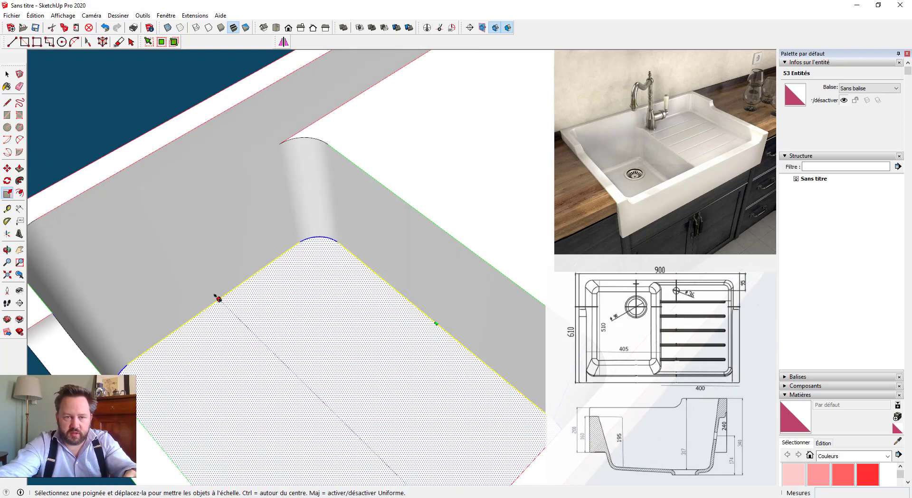
pyautogui.click(218, 298)
pyautogui.scroll(-5, 223, 302)
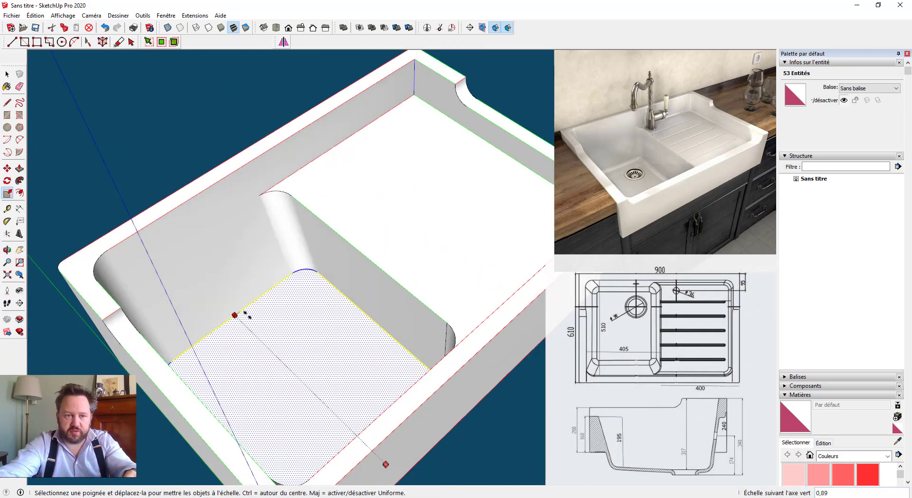
# - Scale the basin floor inward from the opposite long side along the green axis to about 0.82
pyautogui.moveTo(265, 320); pyautogui.dragTo(478, 322, button='middle')
pyautogui.click(313, 352)
pyautogui.moveTo(540, 334); pyautogui.dragTo(506, 353)
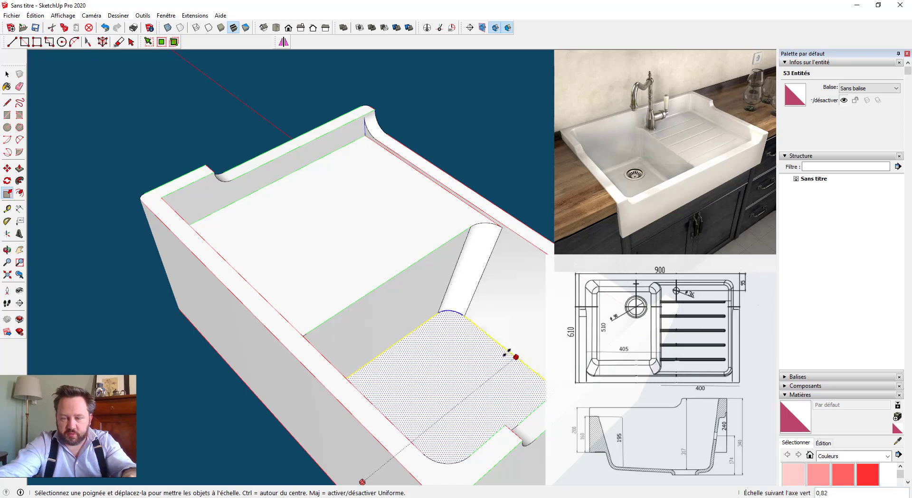
pyautogui.click(501, 360)
pyautogui.moveTo(501, 359); pyautogui.dragTo(52, 323, button='middle')
pyautogui.scroll(2, 232, 238)
pyautogui.moveTo(317, 232); pyautogui.dragTo(114, 300, button='middle')
pyautogui.scroll(1, 271, 224)
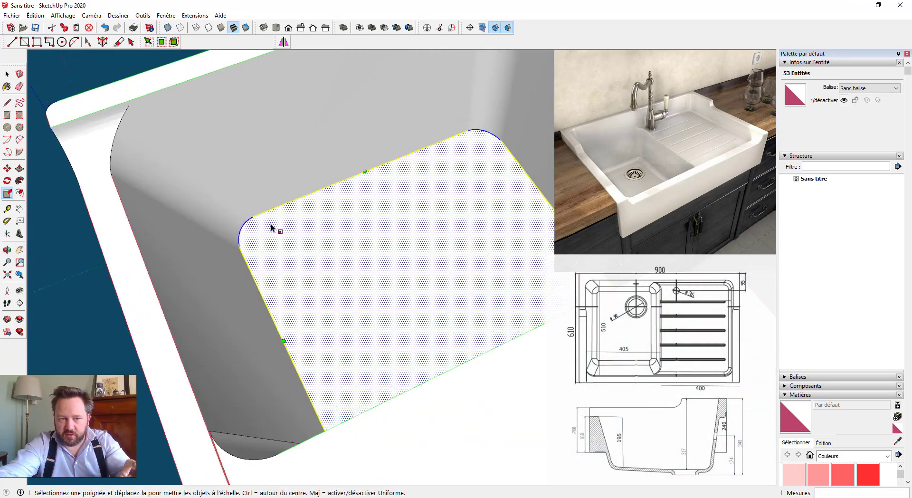
# - Draw a vertical rectangle standing on the basin floor, starting from the floor's edge along the side wall
pyautogui.moveTo(271, 224); pyautogui.dragTo(429, 320, button='middle')
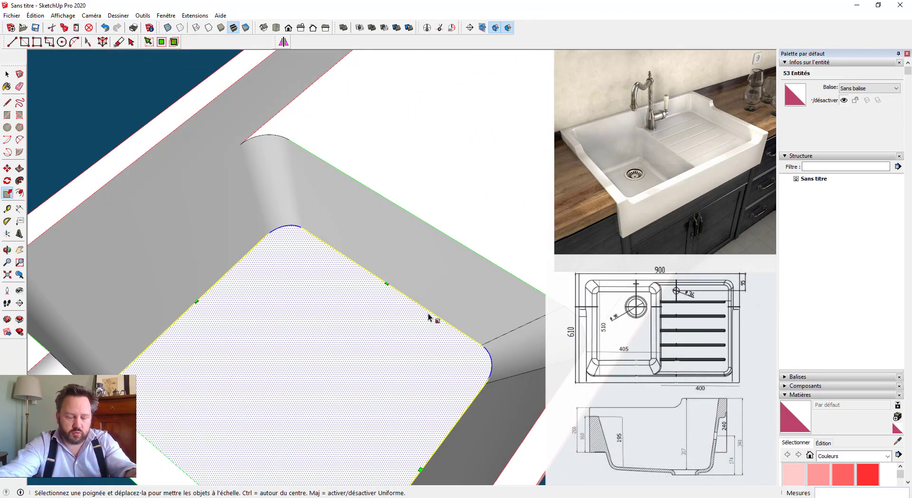
pyautogui.keyDown('shift'); pyautogui.moveTo(319, 319); pyautogui.dragTo(282, 288, button='middle'); pyautogui.keyUp('shift')
pyautogui.press('space')
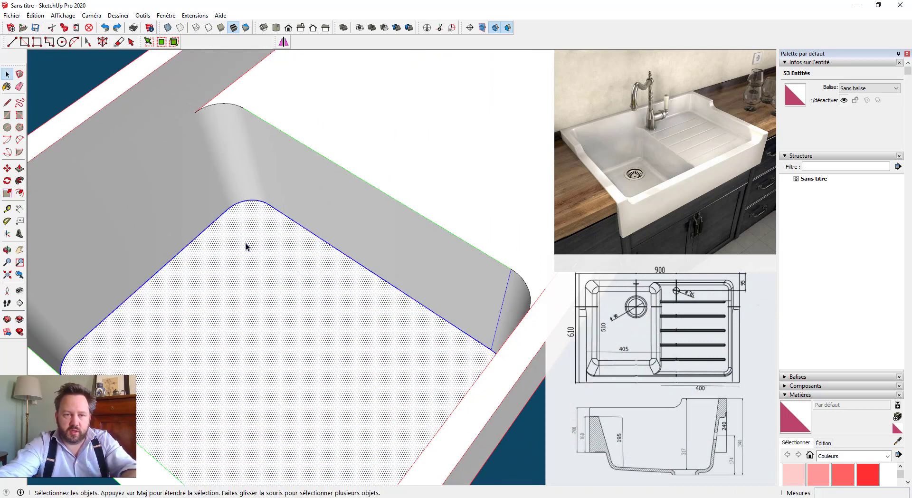
pyautogui.scroll(-2, 268, 235)
pyautogui.scroll(2, 297, 232)
pyautogui.scroll(2, 297, 233)
pyautogui.press('r')
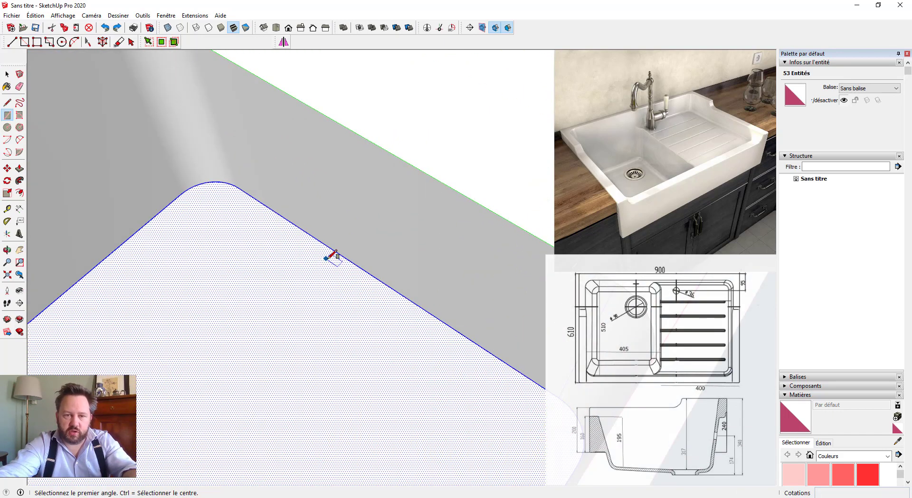
pyautogui.click(334, 255)
pyautogui.moveTo(285, 249); pyautogui.dragTo(262, 264, button='middle')
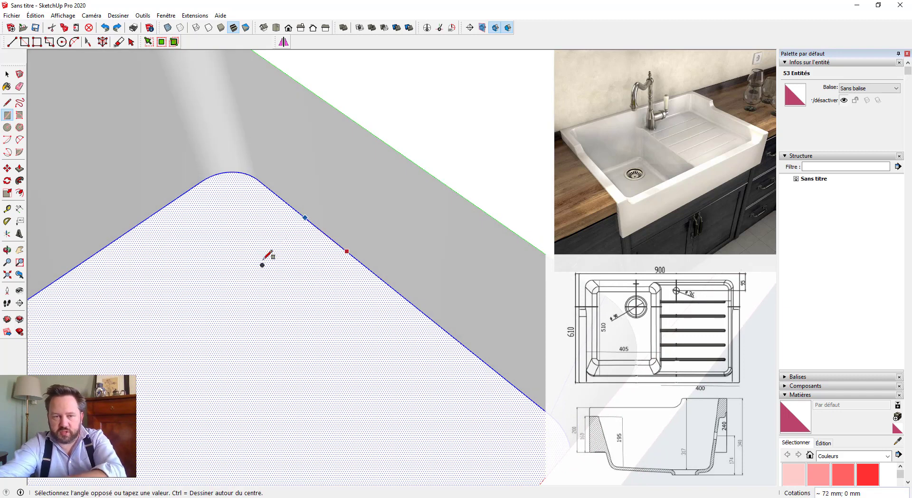
pyautogui.click(173, 140)
pyautogui.scroll(7, 323, 236)
pyautogui.press('space')
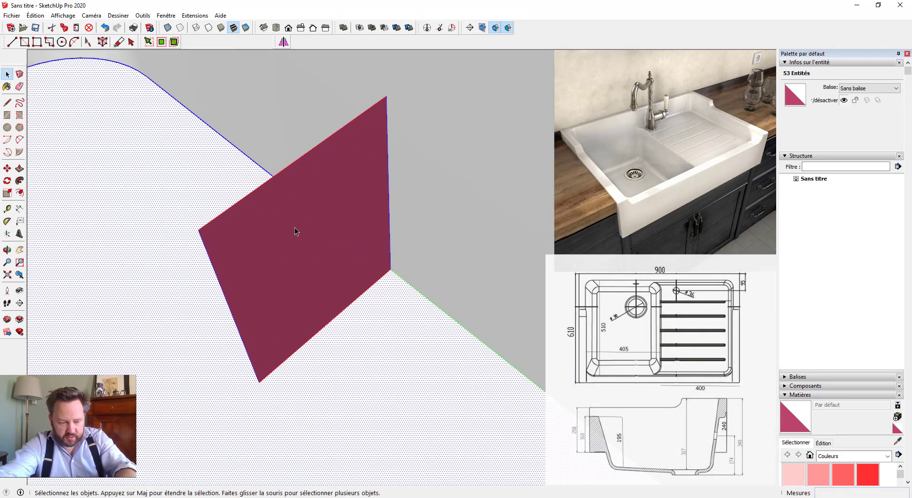
# - Draw a tangent arc across the rectangle's corner where floor and wall meet, and set its radius to 30 mm
pyautogui.press('a')
pyautogui.moveTo(349, 271); pyautogui.dragTo(381, 325, button='middle')
pyautogui.click(375, 339)
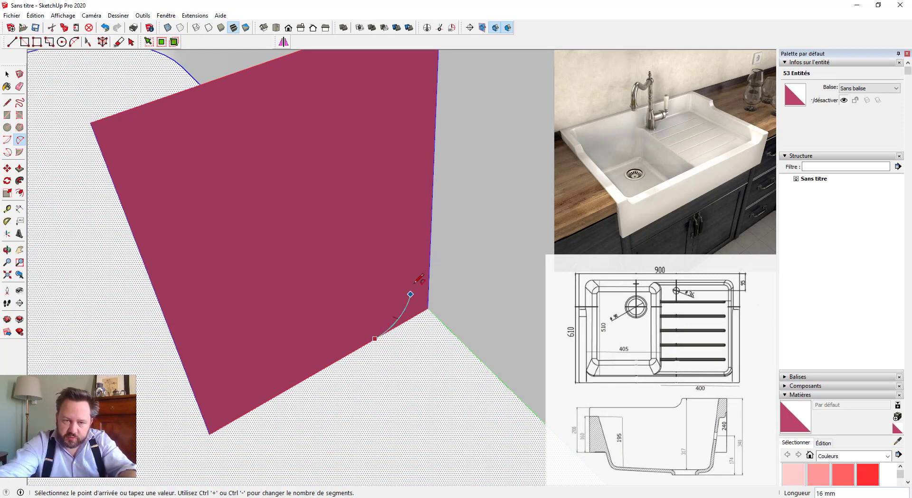
pyautogui.click(429, 262)
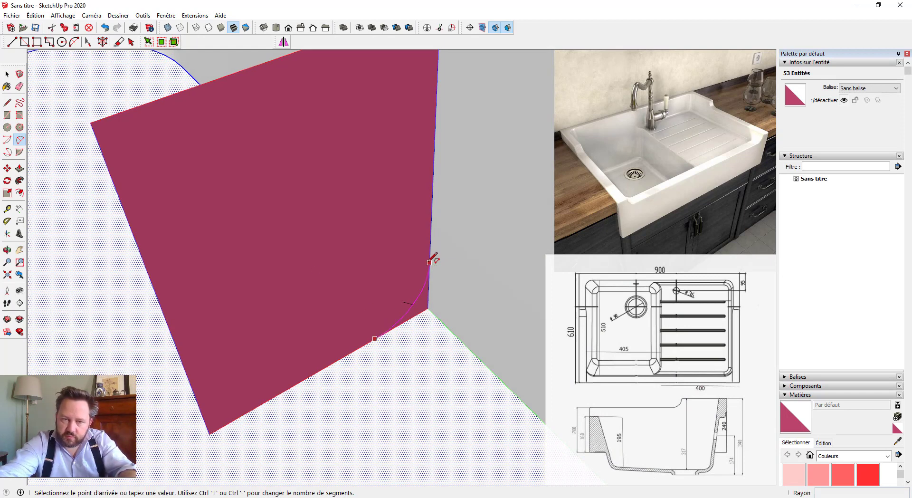
pyautogui.click(416, 298)
pyautogui.press('space')
pyautogui.click(415, 299)
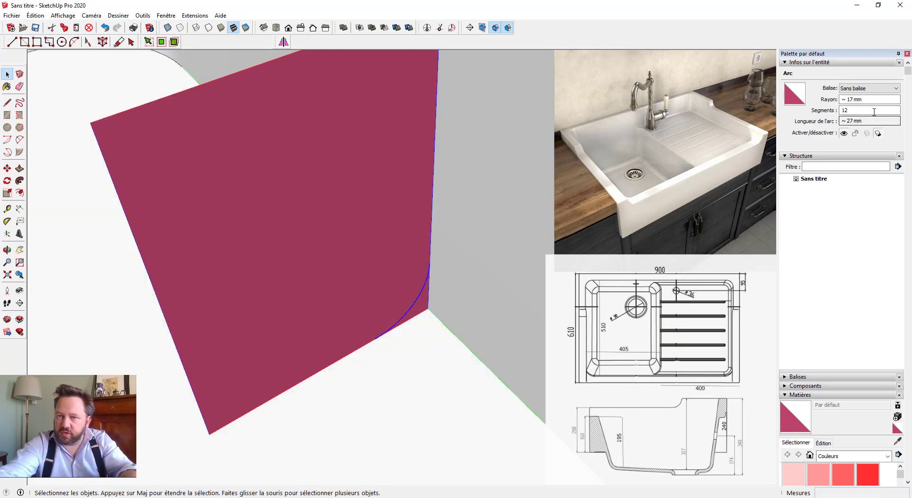
pyautogui.click(863, 99)
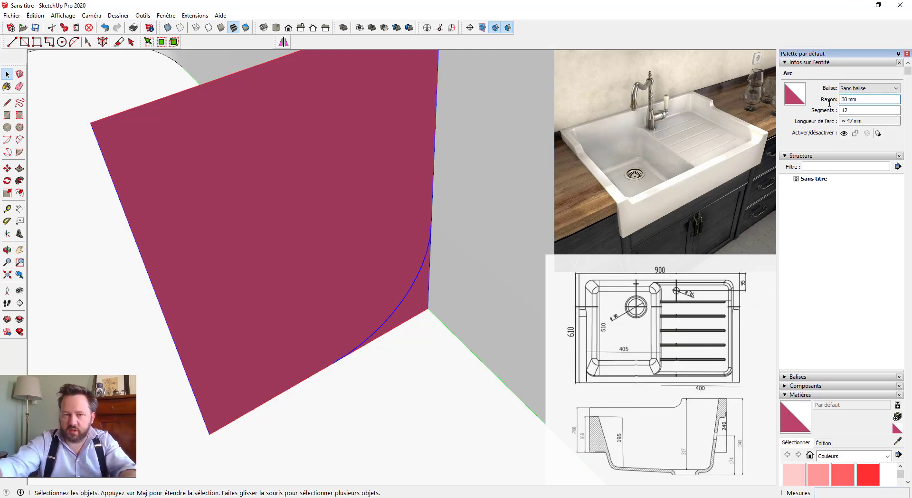
# - Erase the rest of the rectangle outside the arc, leaving only the small fillet profile between floor and wall
pyautogui.scroll(-2, 509, 259)
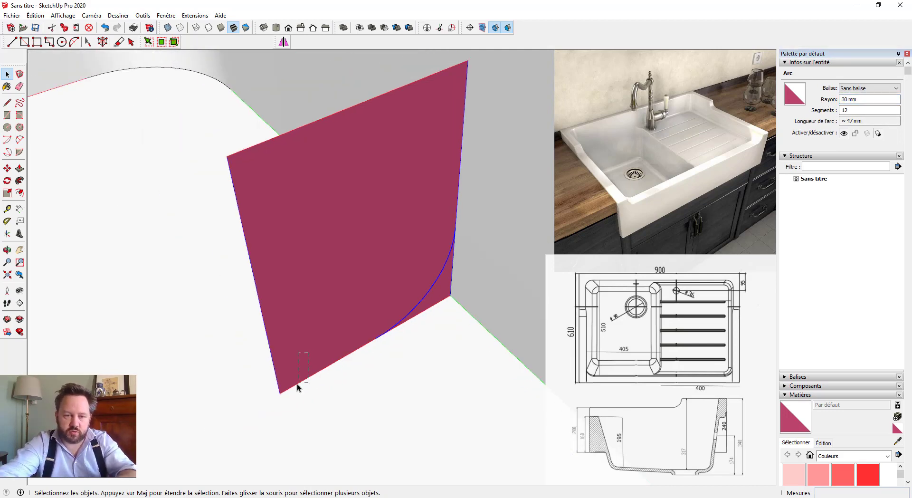
pyautogui.press('e')
pyautogui.click(275, 370)
pyautogui.moveTo(306, 362); pyautogui.dragTo(402, 203, button='middle')
pyautogui.press('space')
pyautogui.moveTo(283, 362)
pyautogui.mouseDown(button='middle')
pyautogui.moveTo(332, 331)
pyautogui.moveTo(343, 308)
pyautogui.mouseUp(button='middle')
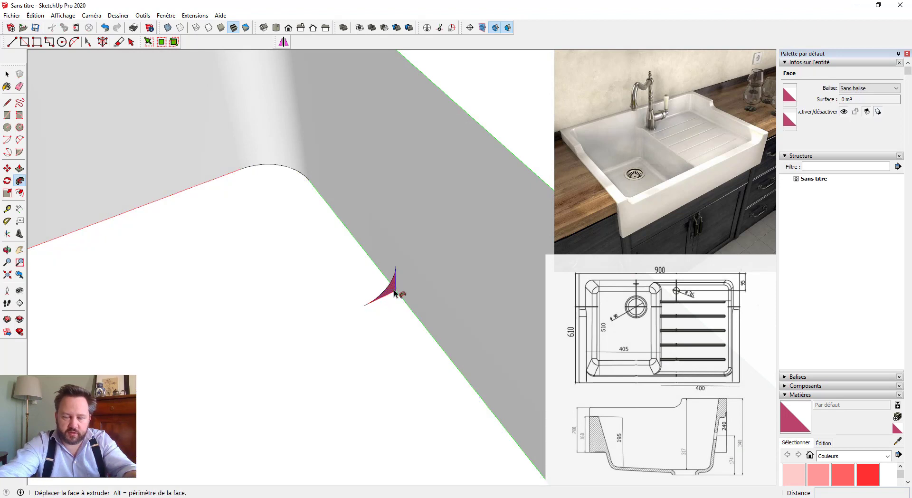
pyautogui.click(394, 290)
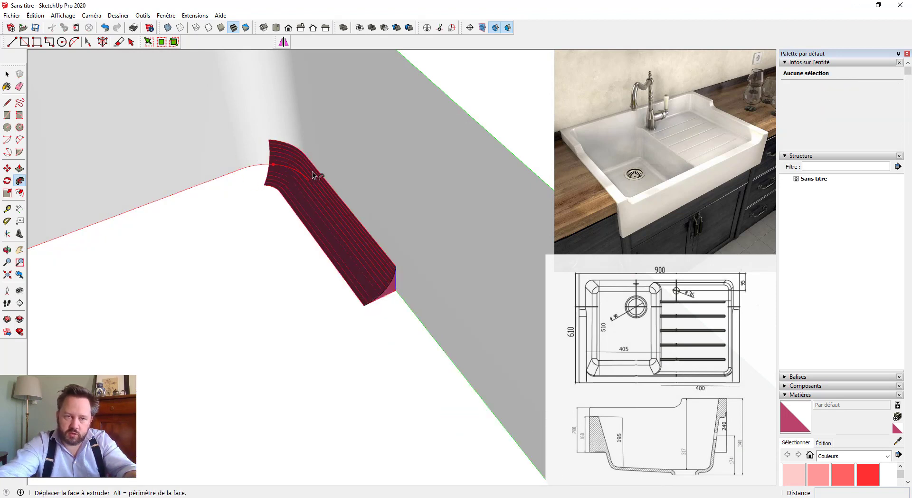
pyautogui.moveTo(412, 316); pyautogui.dragTo(525, 319, button='middle')
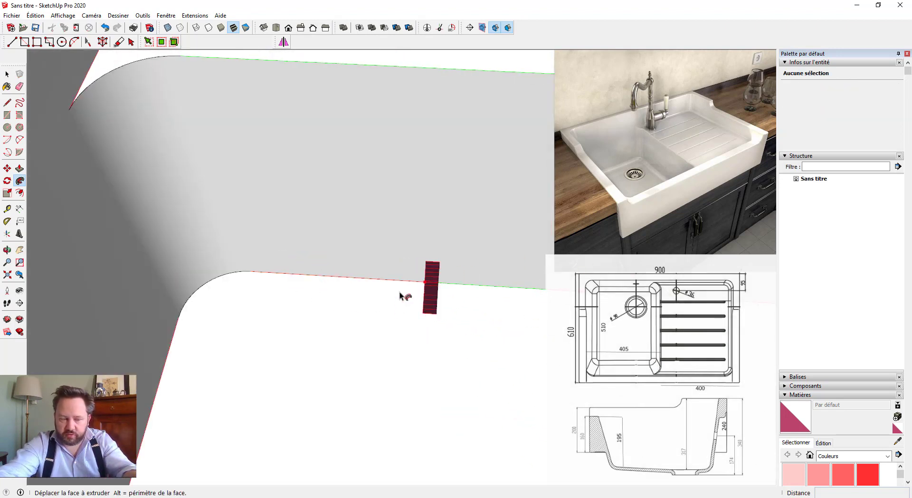
pyautogui.moveTo(400, 295); pyautogui.dragTo(287, 393, button='middle')
pyautogui.press('Escape')
pyautogui.scroll(2, 236, 364)
pyautogui.click(291, 395)
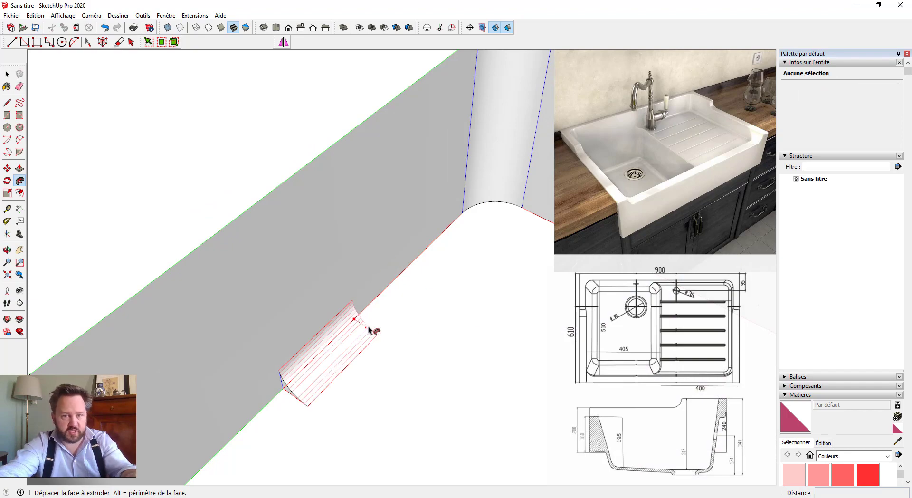
pyautogui.scroll(-3, 371, 327)
pyautogui.press('Escape')
pyautogui.scroll(5, 309, 364)
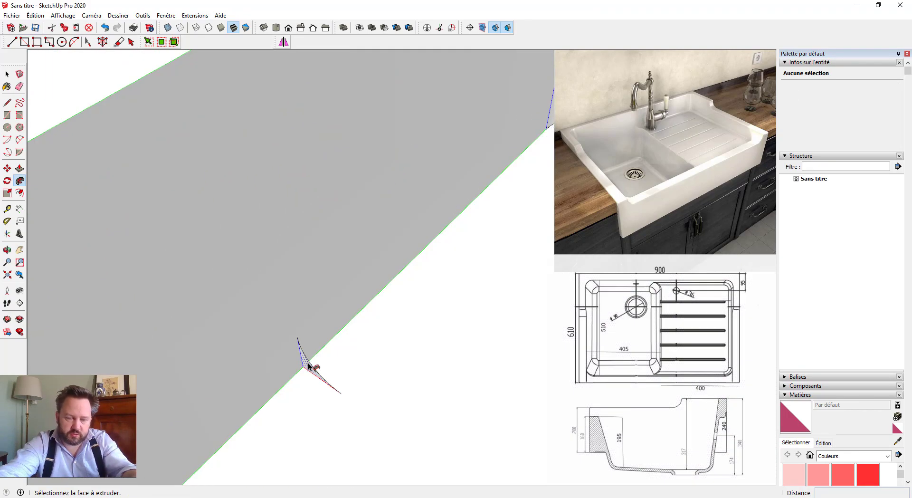
pyautogui.click(309, 363)
pyautogui.press('Escape')
pyautogui.moveTo(450, 294); pyautogui.dragTo(253, 197, button='middle')
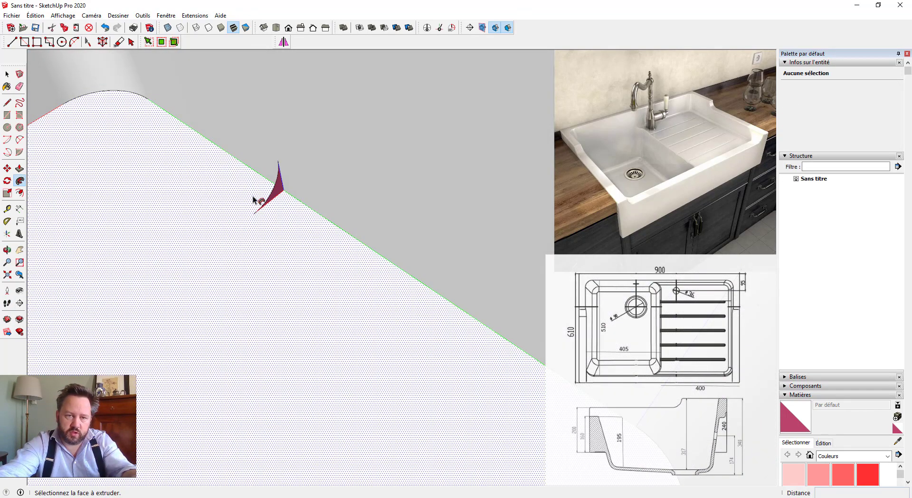
pyautogui.click(280, 188)
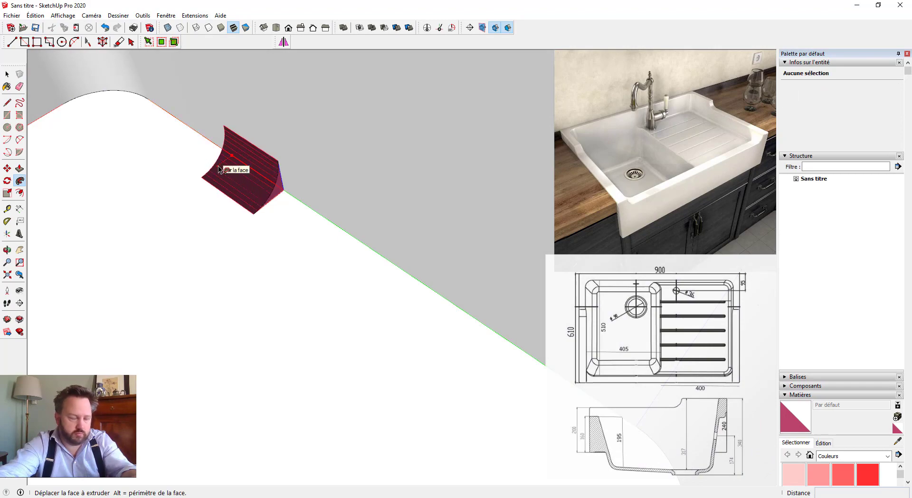
pyautogui.moveTo(215, 171); pyautogui.dragTo(328, 332, button='middle')
pyautogui.press('Escape')
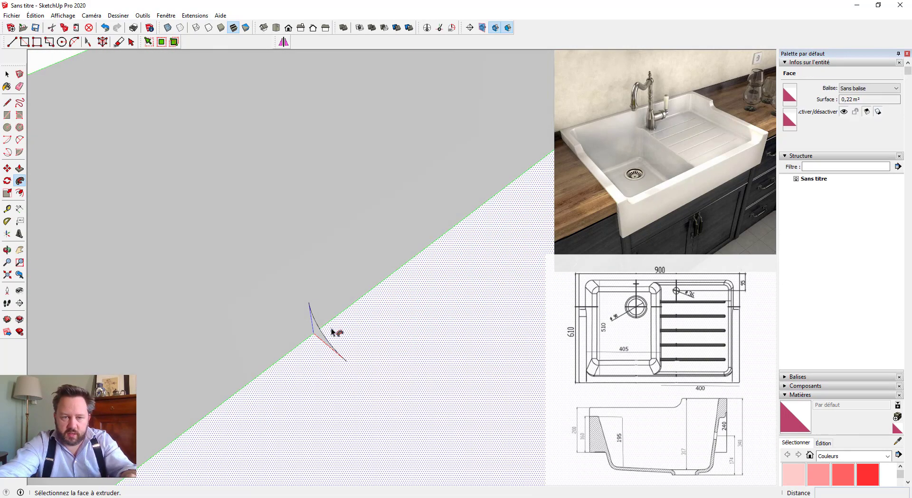
# - Extrude the fillet profile around the basin floor's whole perimeter with Follow Me
pyautogui.click(317, 331)
pyautogui.scroll(-4, 407, 279)
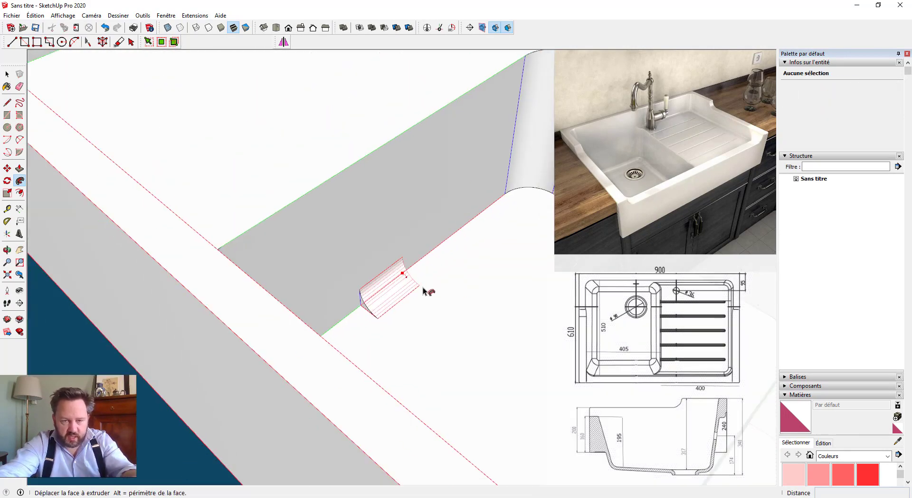
pyautogui.keyDown('shift'); pyautogui.moveTo(422, 287); pyautogui.dragTo(312, 279, button='middle'); pyautogui.keyUp('shift')
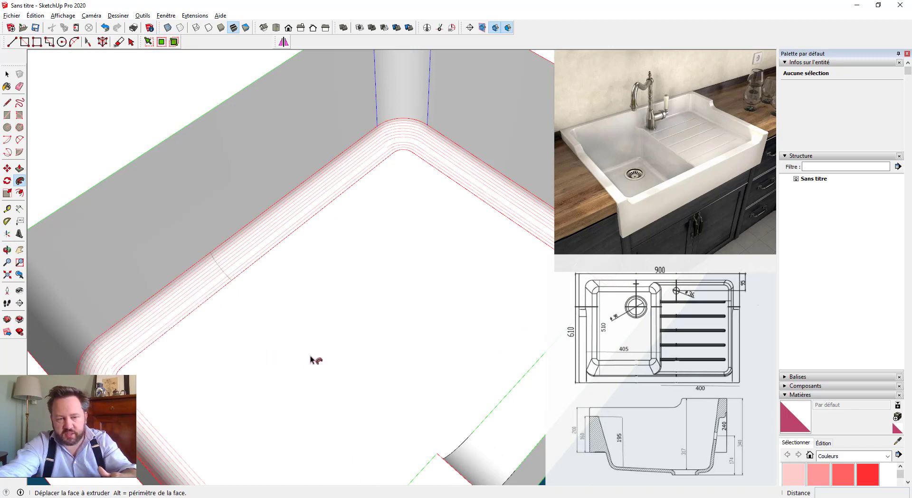
pyautogui.click(315, 355)
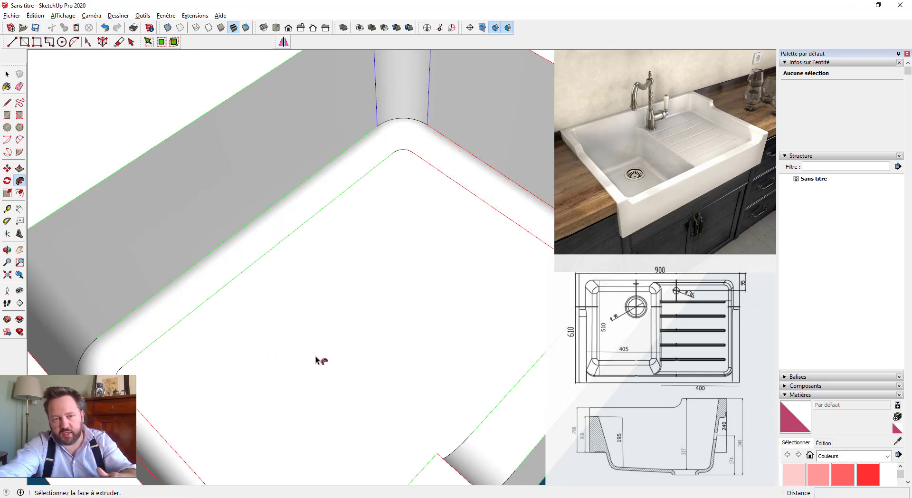
# - Soften and smooth the floor fillet's edges along the first side and around the adjoining rounded corner
pyautogui.scroll(-3, 317, 344)
pyautogui.moveTo(333, 299); pyautogui.dragTo(199, 235, button='middle')
pyautogui.press('space')
pyautogui.scroll(3, 233, 228)
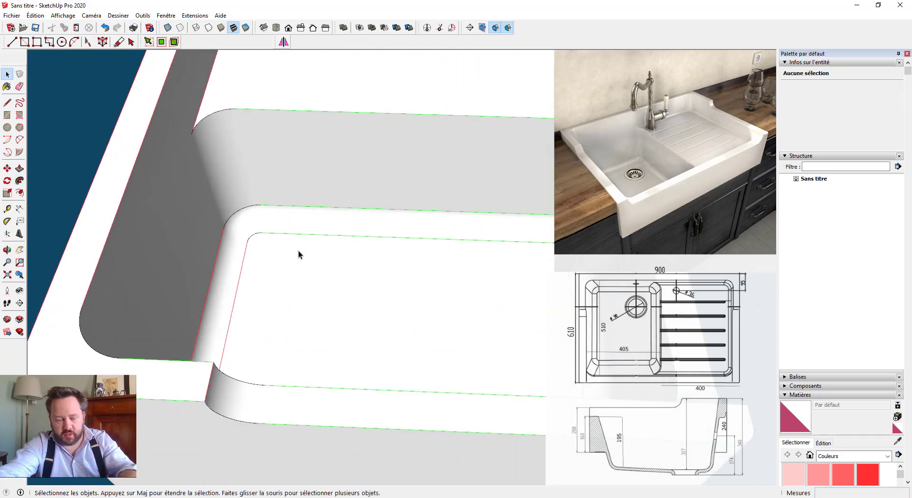
pyautogui.moveTo(298, 250); pyautogui.dragTo(257, 287, button='middle')
pyautogui.scroll(-1, 261, 288)
pyautogui.scroll(3, 264, 253)
pyautogui.press('e')
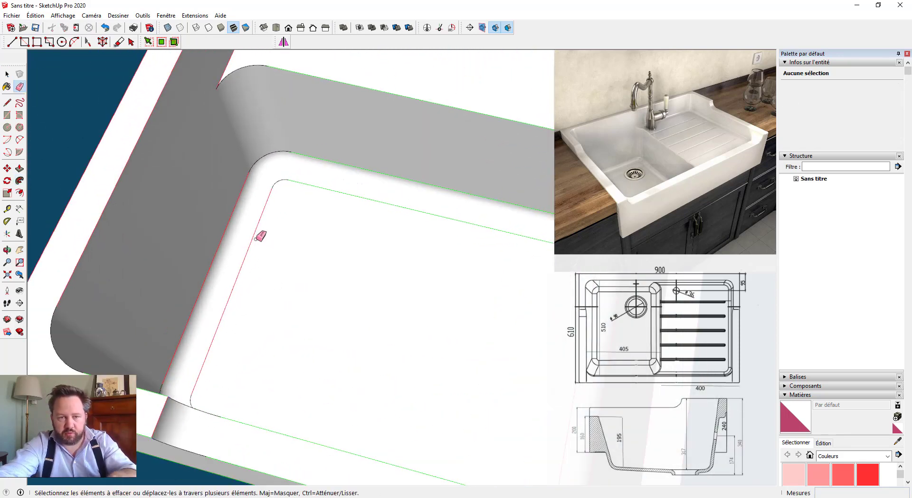
pyautogui.moveTo(255, 239)
pyautogui.keyDown('ctrl'); pyautogui.mouseDown()
pyautogui.moveTo(265, 153)
pyautogui.moveTo(271, 158)
pyautogui.mouseUp(); pyautogui.keyUp('ctrl')
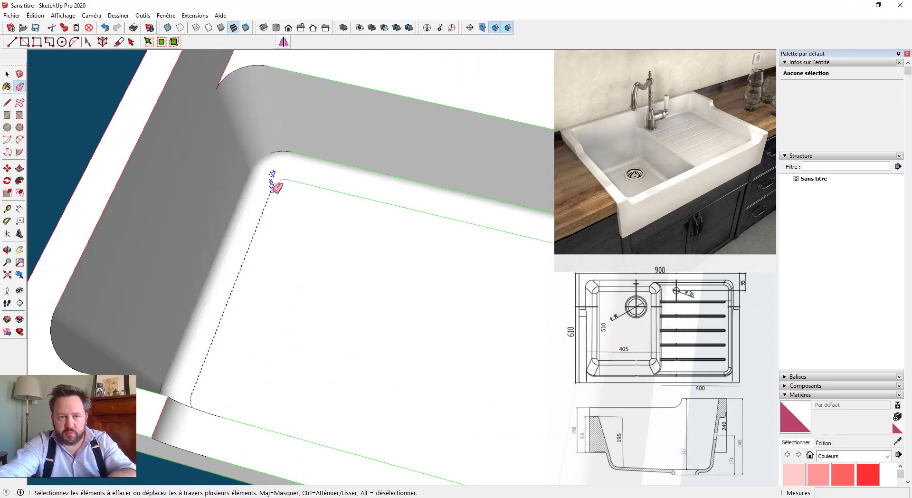
pyautogui.scroll(3, 285, 177)
pyautogui.moveTo(273, 194)
pyautogui.keyDown('ctrl'); pyautogui.mouseDown()
pyautogui.moveTo(268, 184)
pyautogui.moveTo(304, 173)
pyautogui.moveTo(315, 109)
pyautogui.moveTo(281, 141)
pyautogui.mouseUp(); pyautogui.keyUp('ctrl')
pyautogui.scroll(-2, 271, 142)
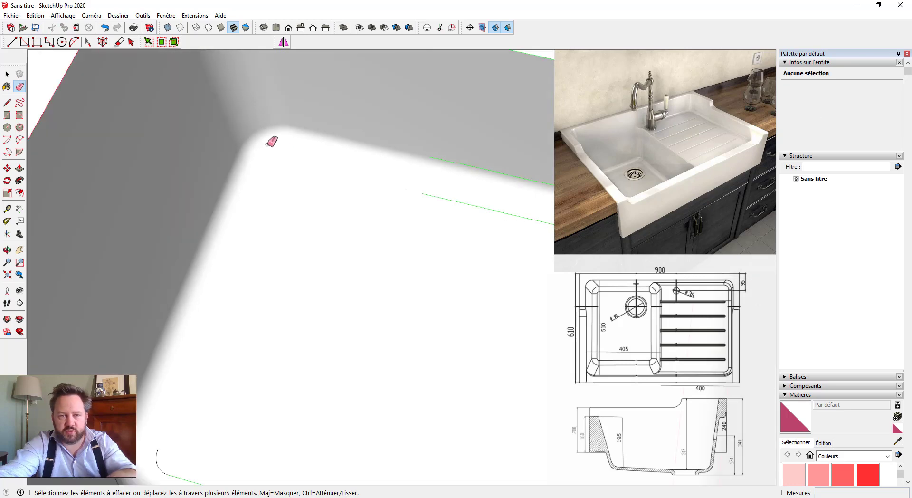
# - Soften and smooth the fillet's edges along the next side and around the second corner, including that corner's vertical wall seam
pyautogui.moveTo(271, 143)
pyautogui.mouseDown(button='middle')
pyautogui.moveTo(356, 197)
pyautogui.moveTo(219, 254)
pyautogui.mouseUp(button='middle')
pyautogui.scroll(2, 219, 254)
pyautogui.moveTo(222, 225)
pyautogui.keyDown('ctrl'); pyautogui.mouseDown()
pyautogui.moveTo(241, 254)
pyautogui.moveTo(306, 236)
pyautogui.mouseUp(); pyautogui.keyUp('ctrl')
pyautogui.keyDown('ctrl'); pyautogui.moveTo(441, 162); pyautogui.dragTo(445, 160); pyautogui.keyUp('ctrl')
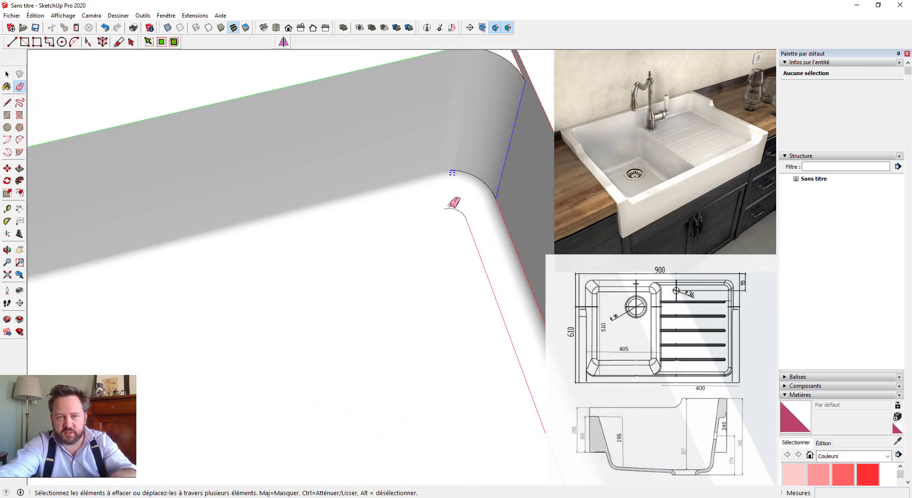
pyautogui.keyDown('ctrl'); pyautogui.click(497, 191); pyautogui.keyUp('ctrl')
pyautogui.keyDown('ctrl'); pyautogui.click(498, 202); pyautogui.keyUp('ctrl')
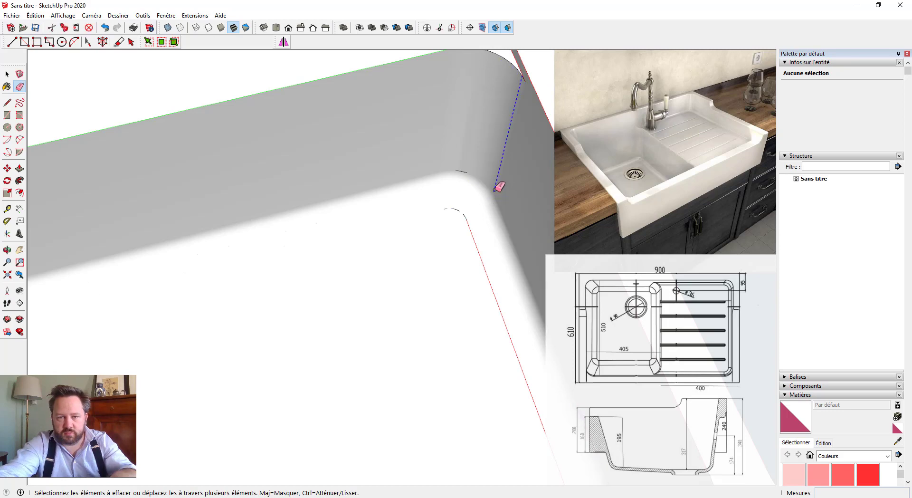
pyautogui.keyDown('ctrl'); pyautogui.moveTo(466, 168); pyautogui.dragTo(459, 171); pyautogui.keyUp('ctrl')
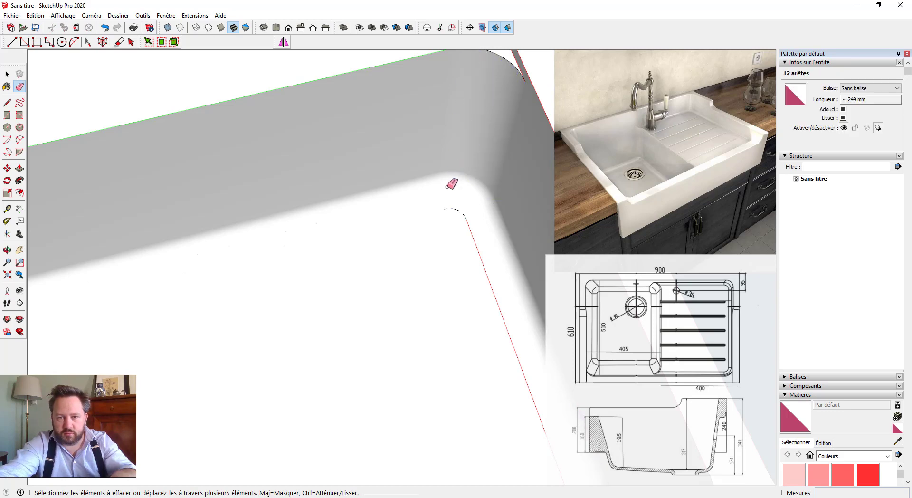
pyautogui.moveTo(452, 204)
pyautogui.keyDown('ctrl'); pyautogui.mouseDown()
pyautogui.moveTo(464, 223)
pyautogui.moveTo(415, 237)
pyautogui.mouseUp(); pyautogui.keyUp('ctrl')
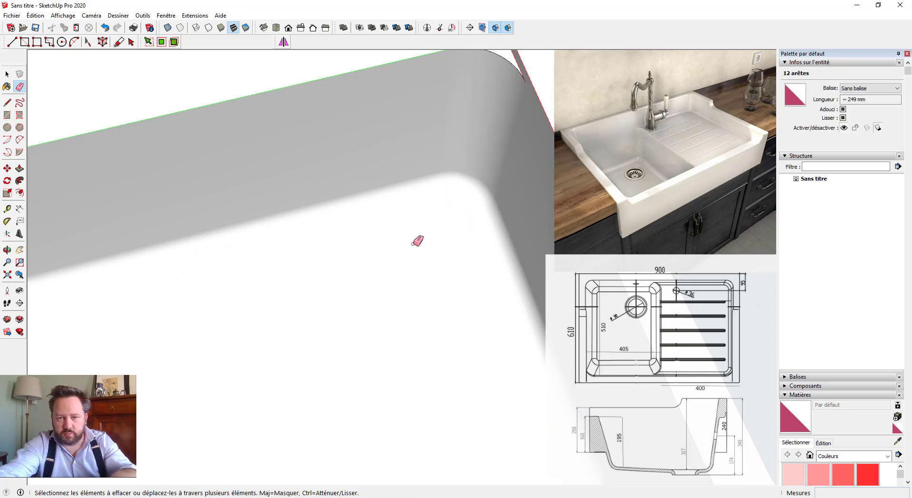
# - Soften and smooth the fillet's inner and outer edges around the basin's third corner and along its adjoining sides
pyautogui.moveTo(415, 238)
pyautogui.mouseDown(button='middle')
pyautogui.moveTo(76, 324)
pyautogui.moveTo(362, 321)
pyautogui.mouseUp(button='middle')
pyautogui.scroll(3, 382, 375)
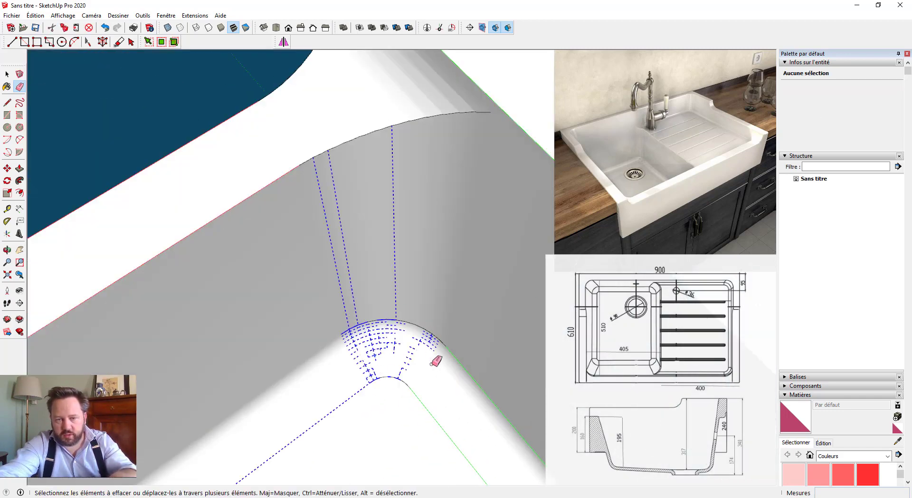
pyautogui.keyDown('ctrl'); pyautogui.moveTo(432, 363); pyautogui.dragTo(396, 318); pyautogui.keyUp('ctrl')
pyautogui.keyDown('ctrl'); pyautogui.moveTo(446, 335); pyautogui.dragTo(427, 329); pyautogui.keyUp('ctrl')
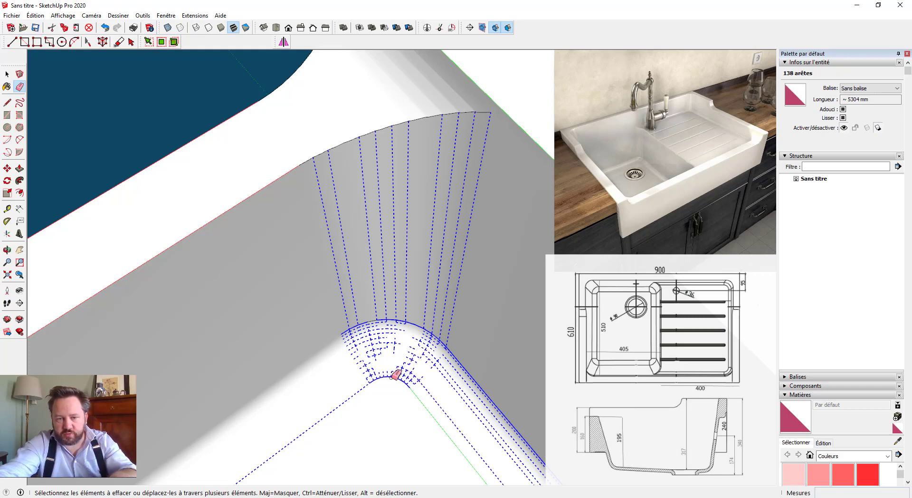
pyautogui.keyDown('ctrl'); pyautogui.moveTo(372, 324); pyautogui.dragTo(375, 318); pyautogui.keyUp('ctrl')
# - Soften and smooth the remaining fillet edges around the basin's last corner and along its adjoining side
pyautogui.scroll(-2, 374, 318)
pyautogui.moveTo(375, 319)
pyautogui.mouseDown(button='middle')
pyautogui.moveTo(555, 387)
pyautogui.moveTo(237, 333)
pyautogui.moveTo(358, 368)
pyautogui.moveTo(251, 336)
pyautogui.moveTo(393, 233)
pyautogui.mouseUp(button='middle')
pyautogui.keyDown('ctrl'); pyautogui.click(151, 356); pyautogui.keyUp('ctrl')
pyautogui.scroll(-2, 147, 352)
pyautogui.scroll(2, 398, 230)
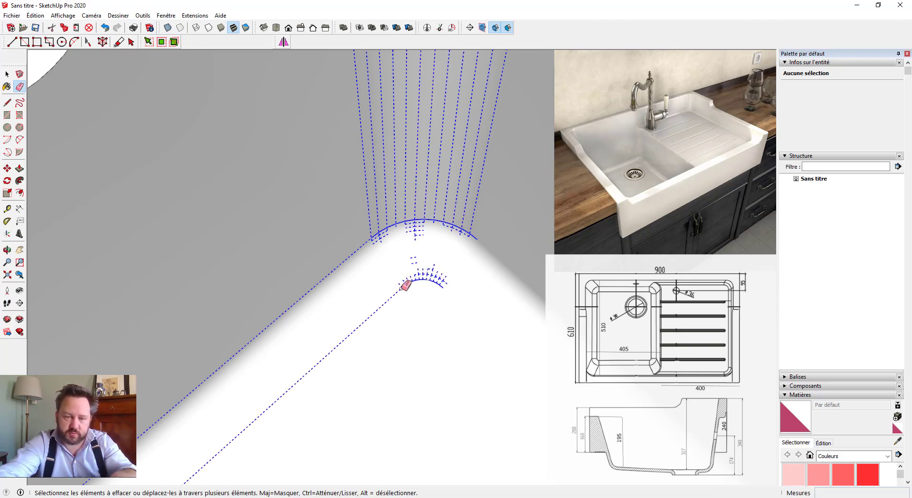
pyautogui.keyDown('ctrl'); pyautogui.moveTo(401, 288); pyautogui.dragTo(403, 288); pyautogui.keyUp('ctrl')
pyautogui.scroll(-3, 403, 288)
pyautogui.scroll(2, 419, 282)
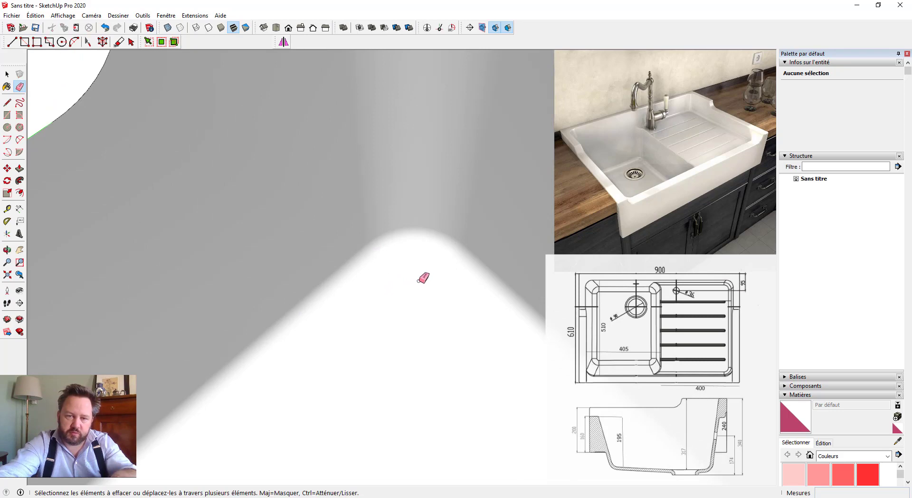
pyautogui.scroll(-4, 419, 280)
pyautogui.moveTo(359, 298)
pyautogui.mouseDown(button='middle')
pyautogui.moveTo(226, 341)
pyautogui.moveTo(218, 310)
pyautogui.moveTo(448, 228)
pyautogui.moveTo(362, 204)
pyautogui.moveTo(352, 259)
pyautogui.mouseUp(button='middle')
pyautogui.scroll(-1, 354, 292)
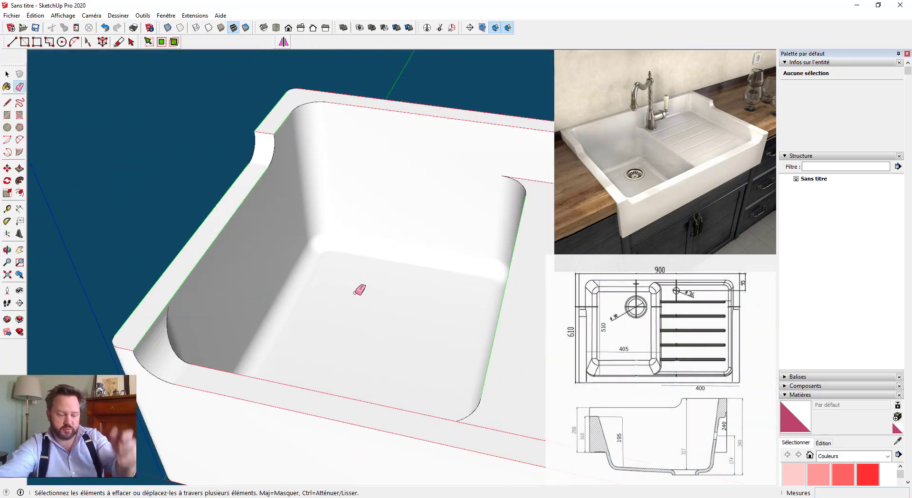
pyautogui.moveTo(360, 299)
pyautogui.mouseDown(button='middle')
pyautogui.moveTo(464, 305)
pyautogui.moveTo(302, 284)
pyautogui.mouseUp(button='middle')
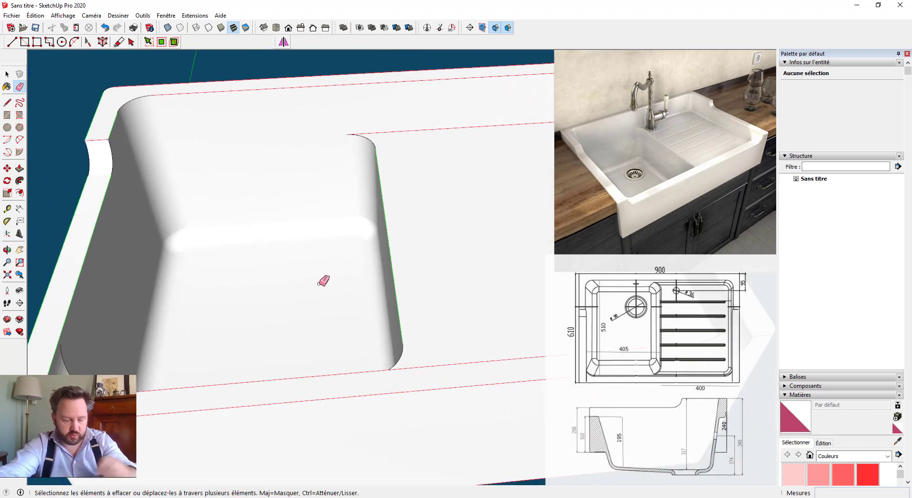
# - Examine the smoothed basin fillet, the draining surface and the raised rim from several angles
pyautogui.moveTo(343, 292)
pyautogui.mouseDown(button='middle')
pyautogui.moveTo(193, 279)
pyautogui.moveTo(210, 258)
pyautogui.moveTo(289, 294)
pyautogui.moveTo(264, 272)
pyautogui.moveTo(287, 287)
pyautogui.moveTo(305, 342)
pyautogui.moveTo(242, 361)
pyautogui.moveTo(289, 317)
pyautogui.moveTo(244, 280)
pyautogui.moveTo(375, 271)
pyautogui.moveTo(254, 299)
pyautogui.moveTo(453, 280)
pyautogui.moveTo(271, 285)
pyautogui.moveTo(421, 366)
pyautogui.moveTo(293, 332)
pyautogui.moveTo(421, 304)
pyautogui.moveTo(306, 229)
pyautogui.moveTo(263, 319)
pyautogui.moveTo(347, 303)
pyautogui.moveTo(407, 270)
pyautogui.moveTo(295, 295)
pyautogui.mouseUp(button='middle')
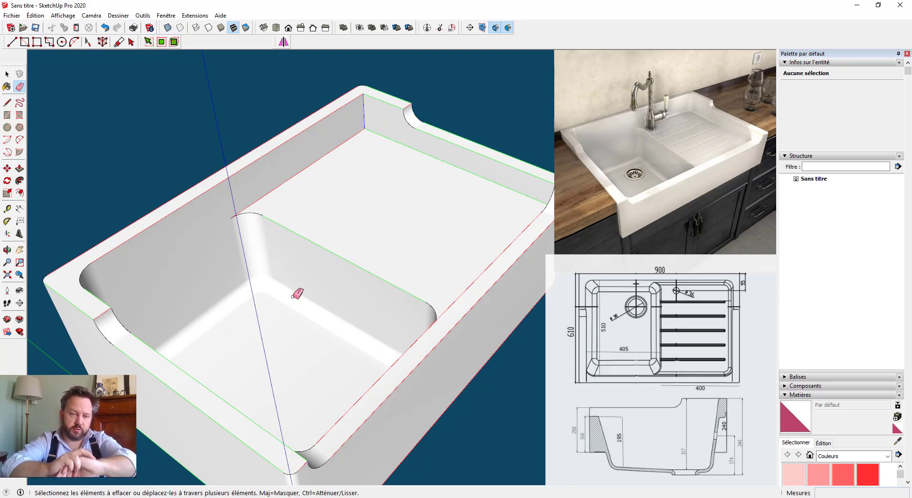
pyautogui.moveTo(311, 306)
pyautogui.mouseDown(button='middle')
pyautogui.moveTo(236, 315)
pyautogui.moveTo(242, 345)
pyautogui.moveTo(346, 360)
pyautogui.moveTo(261, 325)
pyautogui.moveTo(312, 338)
pyautogui.moveTo(311, 326)
pyautogui.moveTo(355, 350)
pyautogui.moveTo(340, 329)
pyautogui.mouseUp(button='middle')
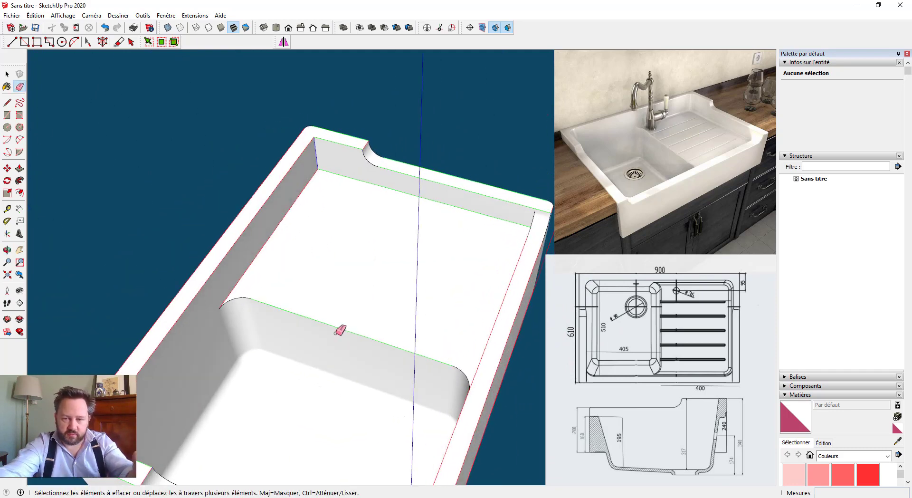
pyautogui.moveTo(398, 347)
pyautogui.mouseDown(button='middle')
pyautogui.moveTo(381, 322)
pyautogui.moveTo(358, 375)
pyautogui.moveTo(377, 362)
pyautogui.moveTo(358, 339)
pyautogui.moveTo(368, 315)
pyautogui.moveTo(476, 331)
pyautogui.moveTo(399, 337)
pyautogui.moveTo(315, 324)
pyautogui.moveTo(342, 350)
pyautogui.moveTo(326, 378)
pyautogui.moveTo(338, 365)
pyautogui.mouseUp(button='middle')
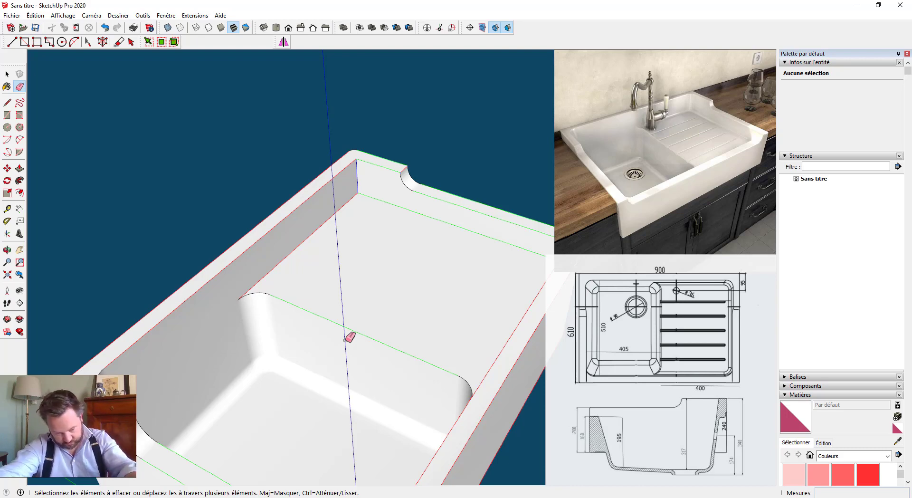
pyautogui.moveTo(407, 363)
pyautogui.mouseDown(button='middle')
pyautogui.moveTo(356, 325)
pyautogui.moveTo(257, 307)
pyautogui.moveTo(305, 311)
pyautogui.moveTo(332, 301)
pyautogui.moveTo(325, 334)
pyautogui.moveTo(315, 327)
pyautogui.moveTo(332, 335)
pyautogui.moveTo(258, 342)
pyautogui.moveTo(305, 325)
pyautogui.moveTo(256, 317)
pyautogui.moveTo(263, 327)
pyautogui.mouseUp(button='middle')
pyautogui.press('e')
pyautogui.press('space')
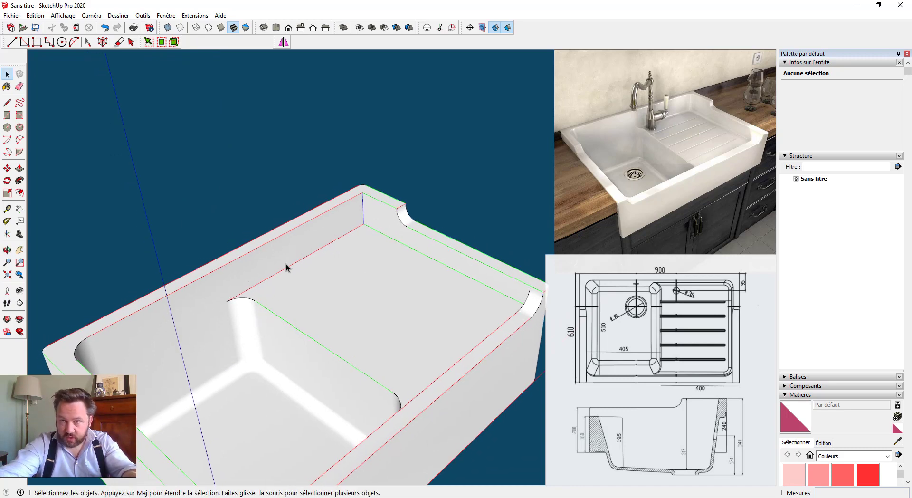
pyautogui.moveTo(195, 381); pyautogui.dragTo(463, 387, button='middle')
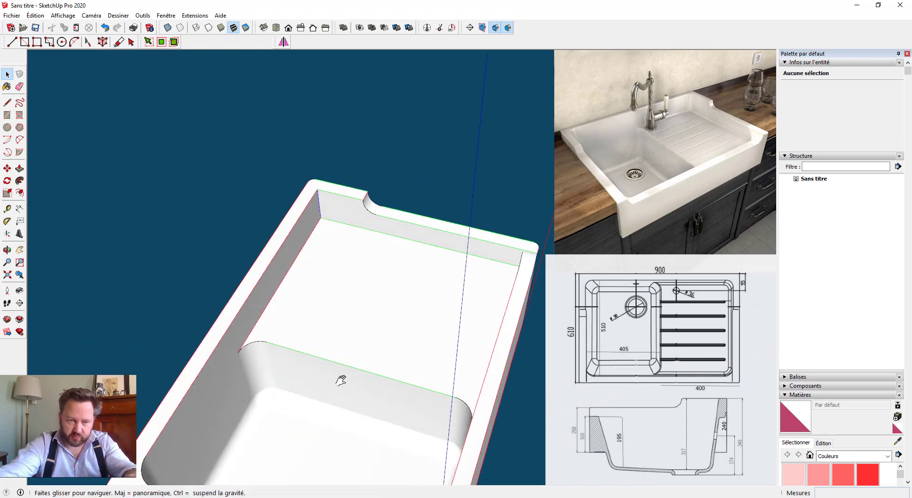
pyautogui.keyDown('shift'); pyautogui.moveTo(342, 381); pyautogui.dragTo(310, 324, button='middle'); pyautogui.keyUp('shift')
pyautogui.moveTo(255, 347); pyautogui.dragTo(307, 186, button='middle')
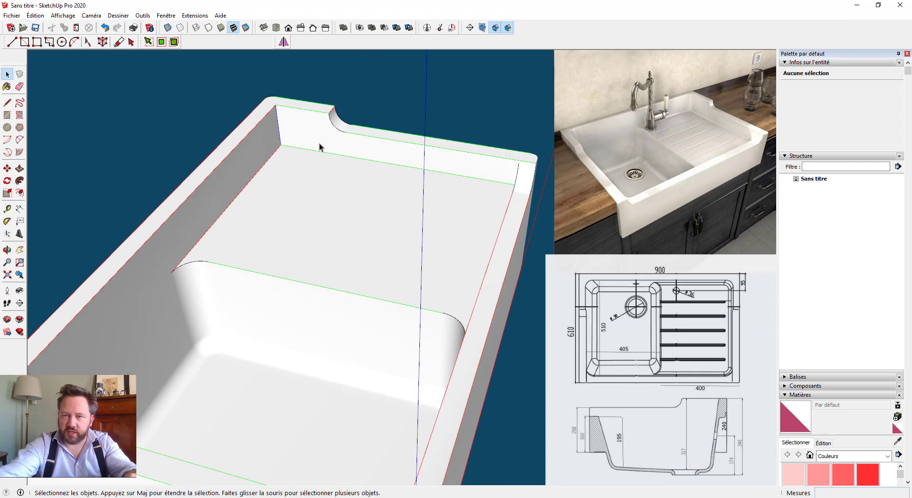
pyautogui.scroll(4, 281, 140)
pyautogui.scroll(-4, 278, 102)
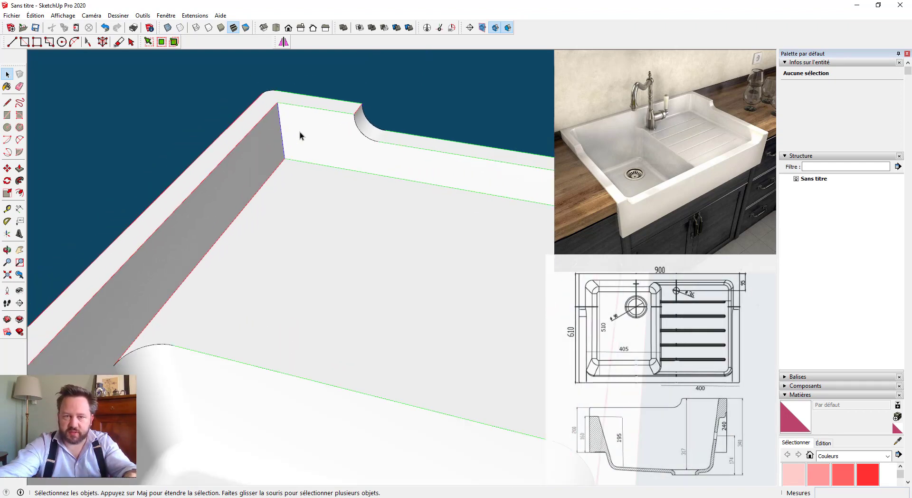
pyautogui.moveTo(313, 177); pyautogui.dragTo(289, 342, button='middle')
pyautogui.scroll(3, 328, 312)
pyautogui.scroll(-3, 329, 314)
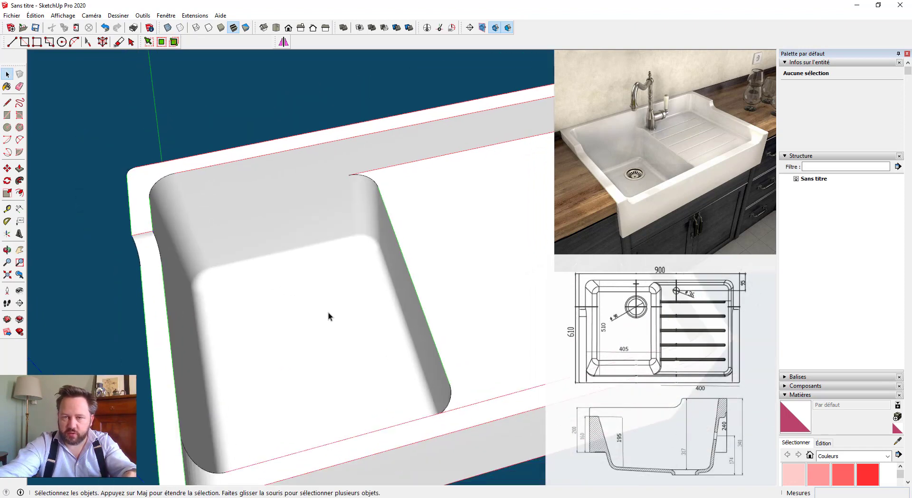
# - Display the model's hidden geometry so the fillet edges around the basin floor can be referenced
pyautogui.scroll(3, 316, 327)
pyautogui.press('c')
pyautogui.scroll(2, 332, 273)
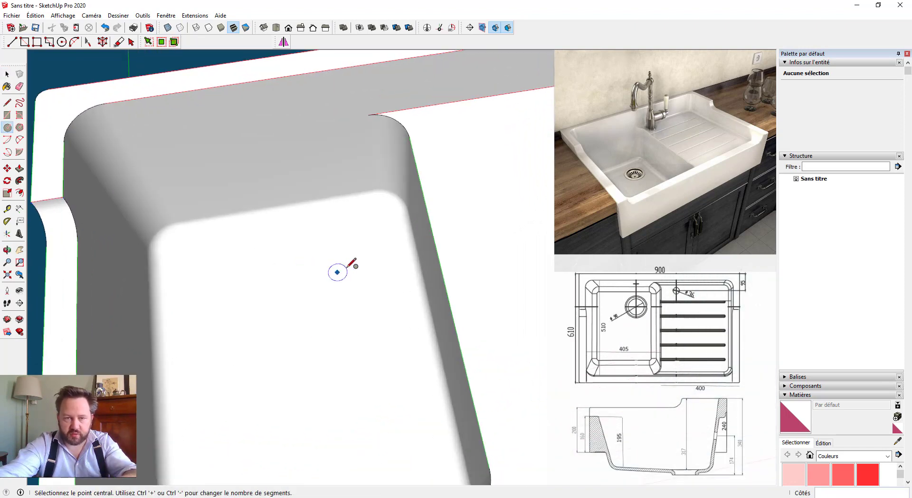
pyautogui.click(63, 16)
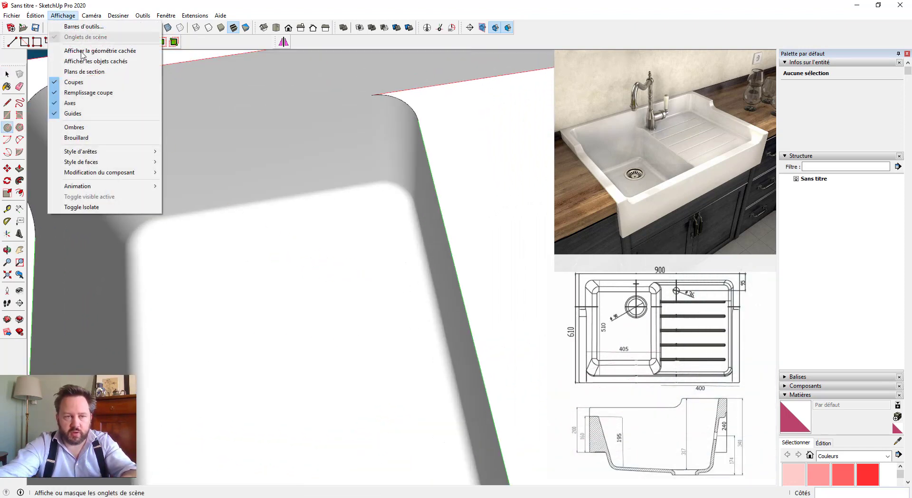
pyautogui.click(84, 51)
pyautogui.scroll(4, 361, 232)
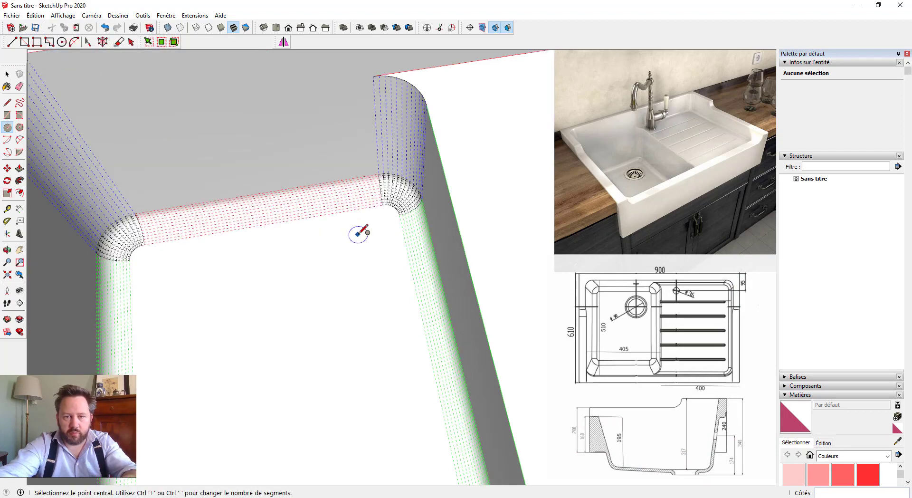
pyautogui.scroll(-2, 404, 198)
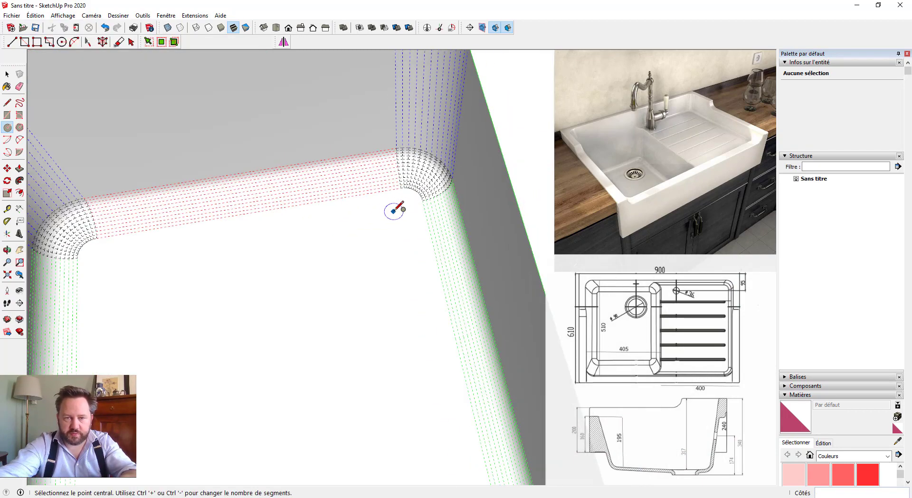
# - Place two guides on the basin floor, each 60 mm from the fillet's inner edge along the drainboard side and the back side
pyautogui.press('t')
pyautogui.scroll(2, 416, 209)
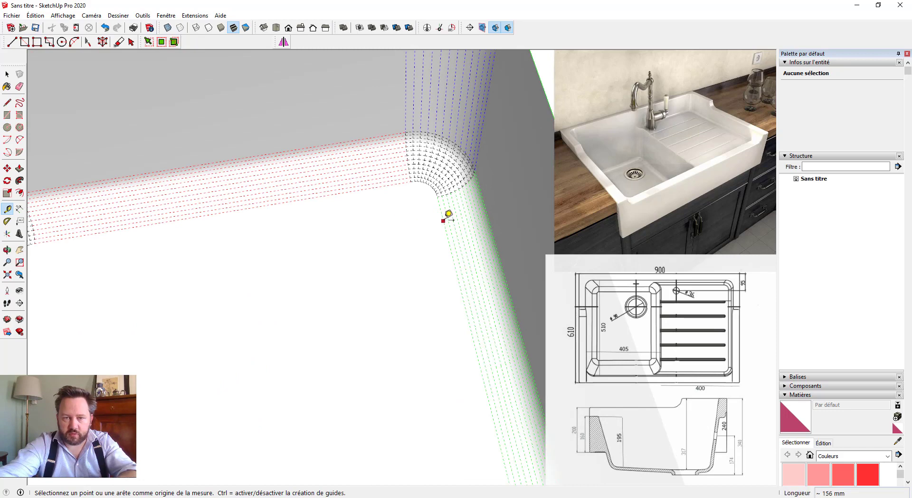
pyautogui.click(443, 221)
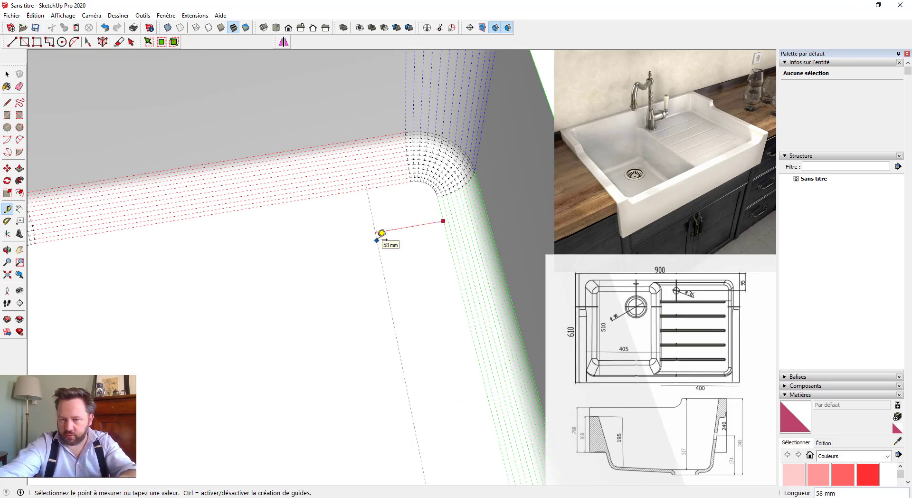
pyautogui.write('60')
pyautogui.press('Return')
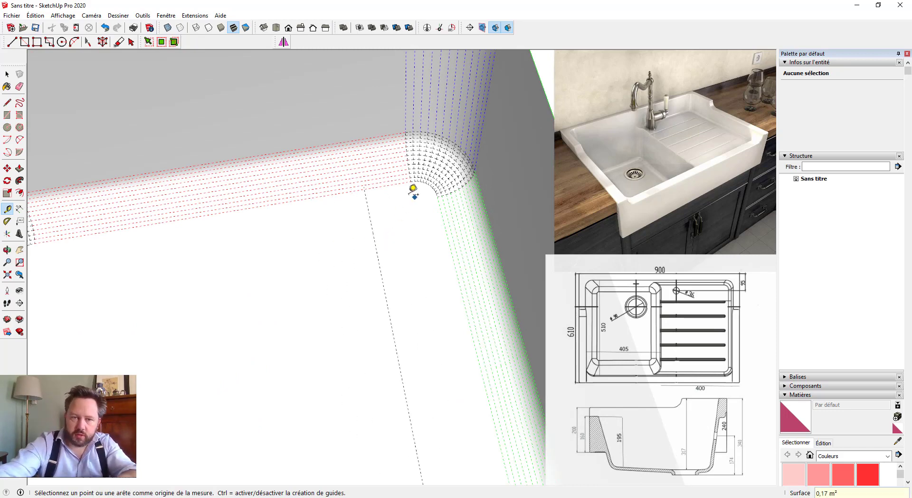
pyautogui.click(331, 194)
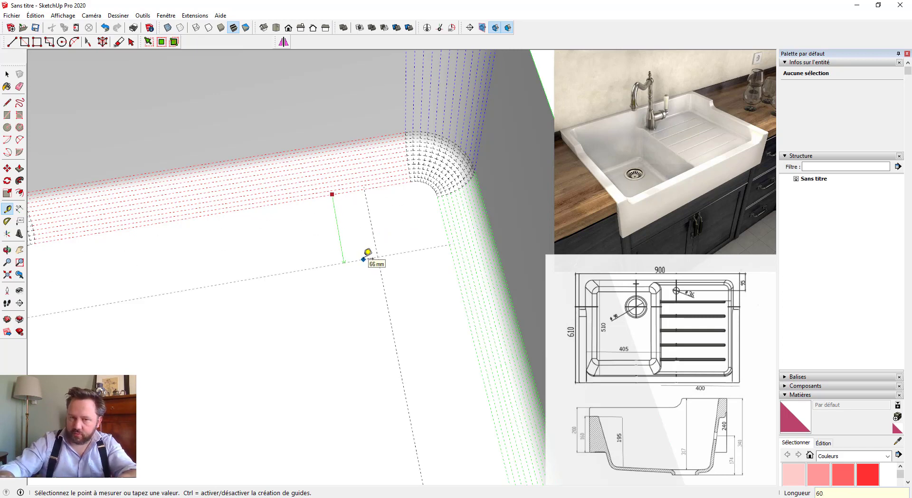
pyautogui.click(368, 251)
# - Draw the drain circle with a 30 mm radius on the basin floor, centred where the two guides cross
pyautogui.press('c')
pyautogui.click(376, 251)
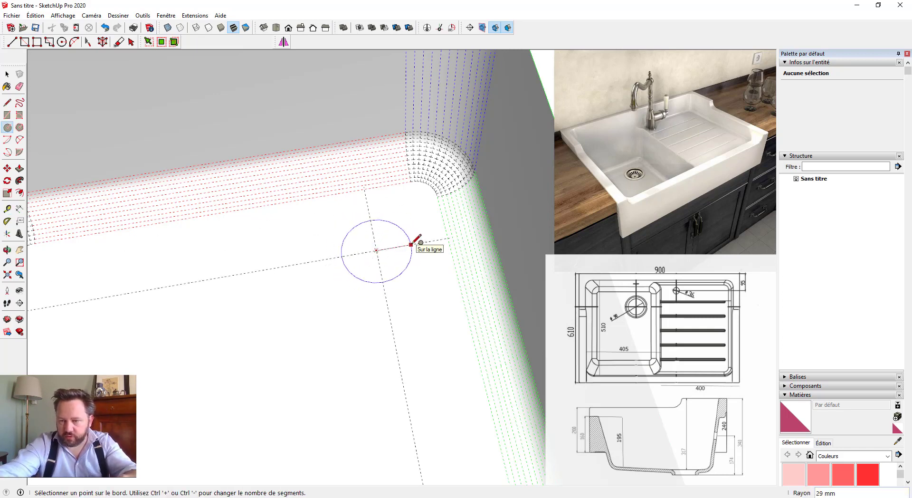
pyautogui.write('30')
pyautogui.press('Return')
pyautogui.press('space')
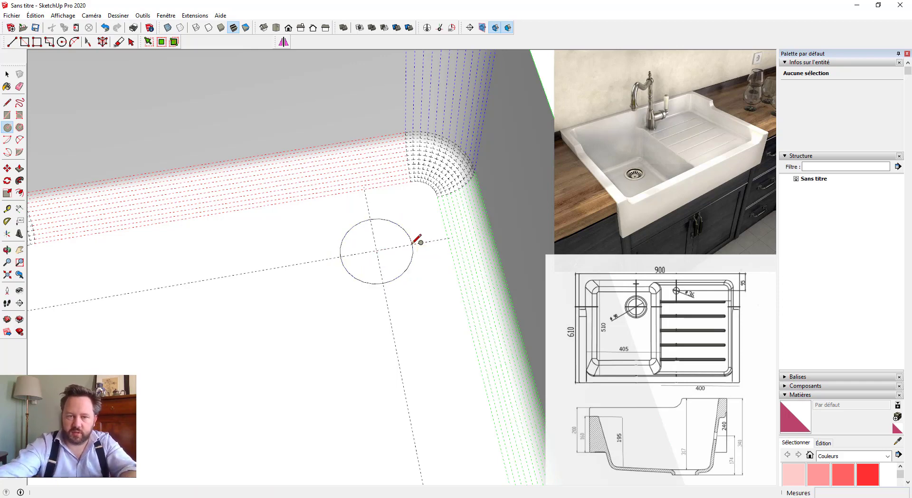
# - Set the drain circle's segment count to 42
pyautogui.scroll(1, 383, 264)
pyautogui.moveTo(389, 246); pyautogui.dragTo(368, 214, button='middle')
pyautogui.press('p')
pyautogui.scroll(3, 402, 248)
pyautogui.scroll(2, 378, 238)
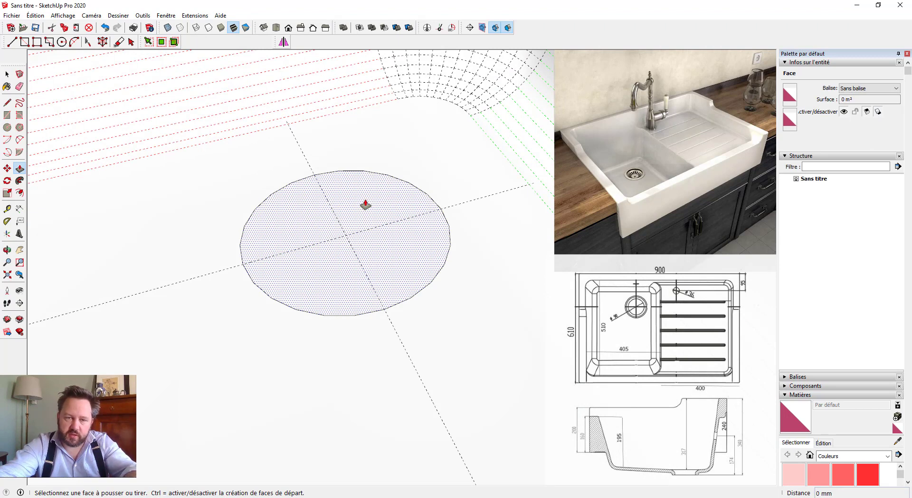
pyautogui.press('space')
pyautogui.click(399, 177)
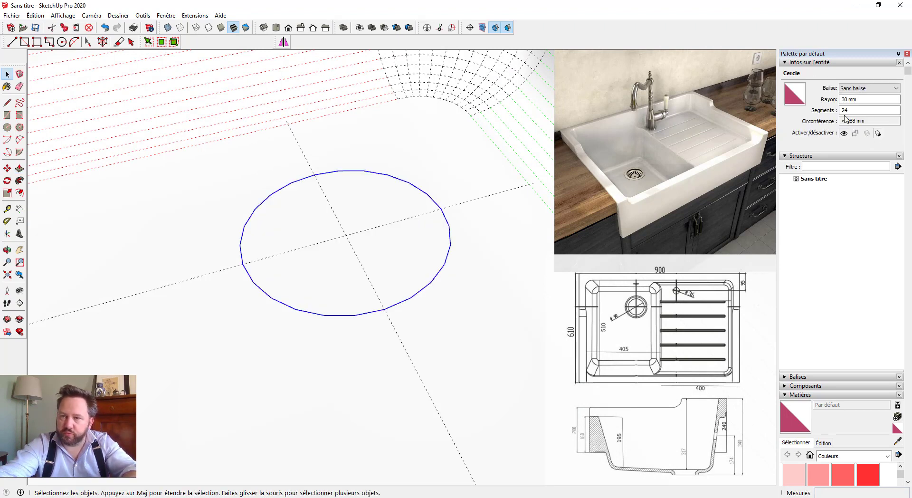
pyautogui.click(858, 111)
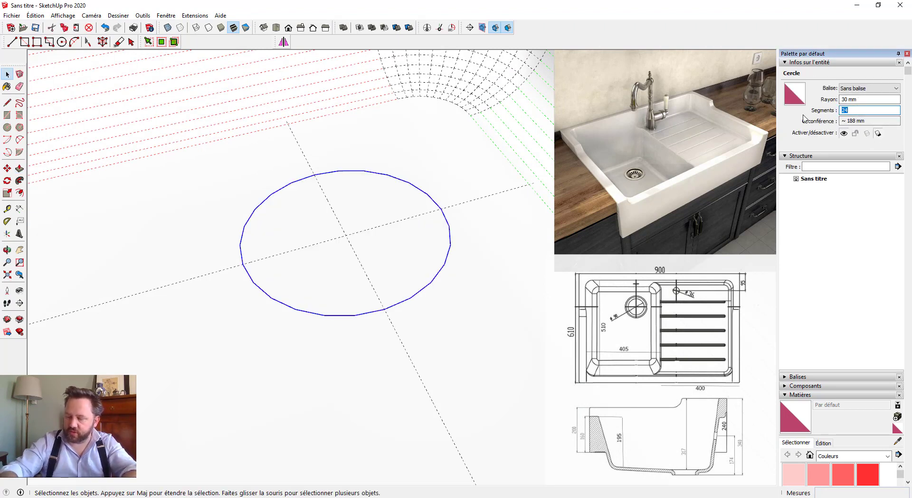
pyautogui.press('Return')
# - Push the drain circle's face 10 mm down into the basin floor and turn off the hidden geometry display
pyautogui.moveTo(455, 276); pyautogui.dragTo(408, 243, button='middle')
pyautogui.press('p')
pyautogui.scroll(1, 407, 219)
pyautogui.click(400, 211)
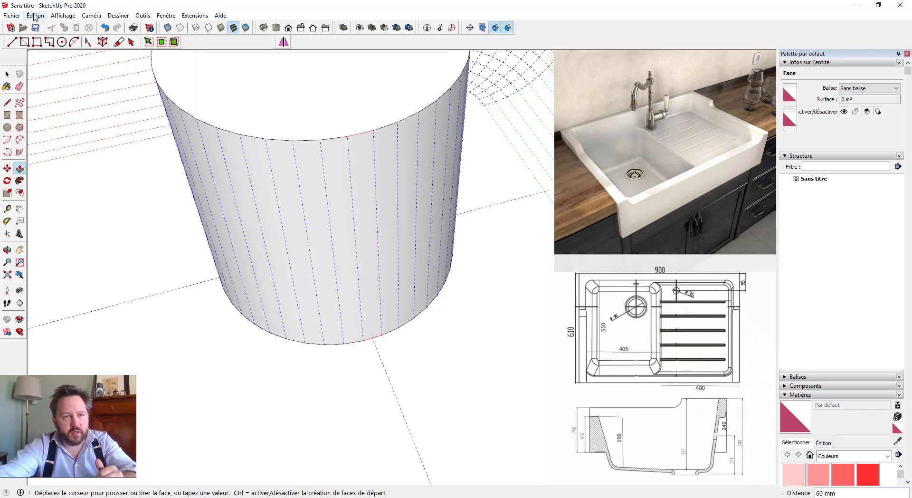
pyautogui.click(63, 15)
pyautogui.click(72, 51)
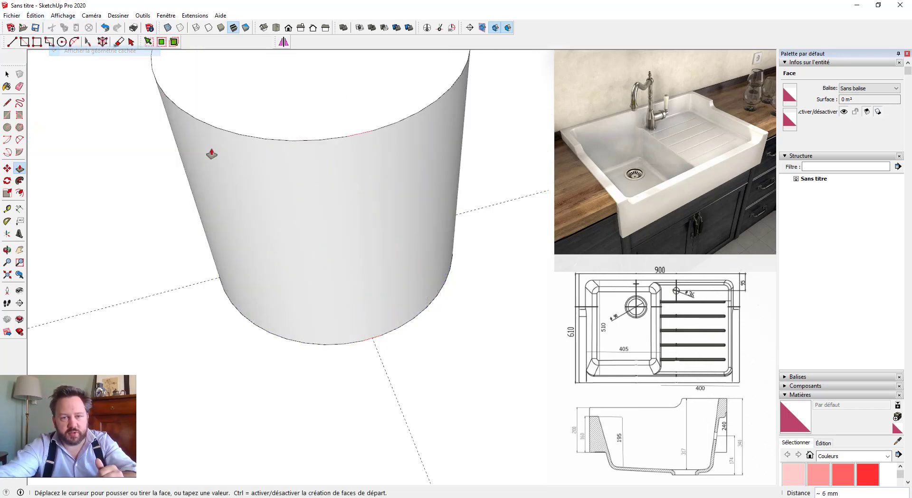
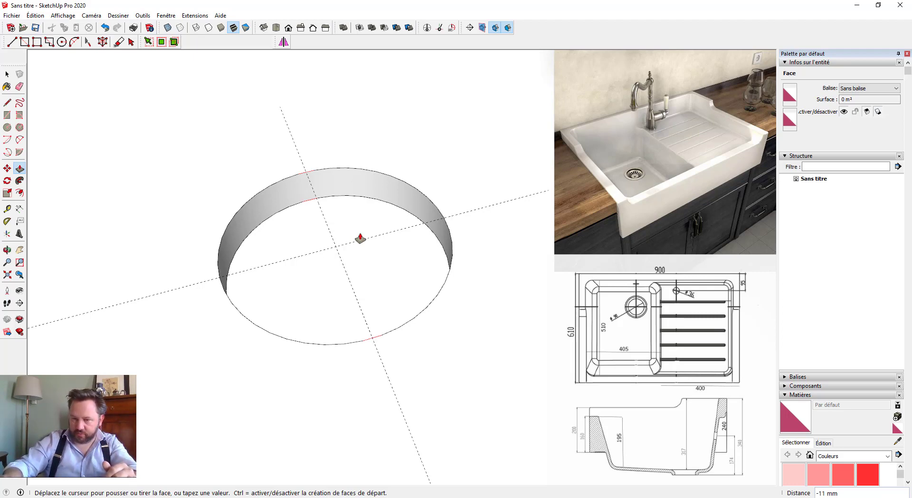
pyautogui.press('Return')
# - Offset the drain recess's bottom edge 5 mm inward and raise the inner disc 10 mm, level with the basin floor
pyautogui.press('f')
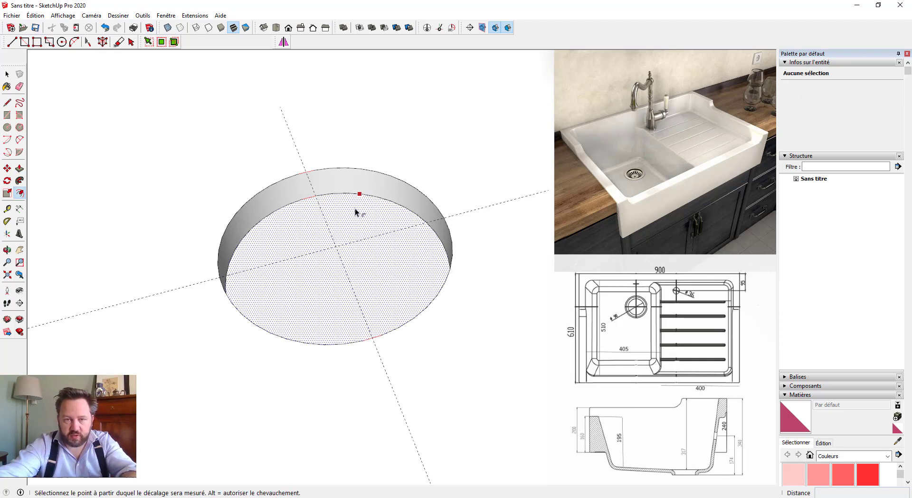
pyautogui.click(355, 201)
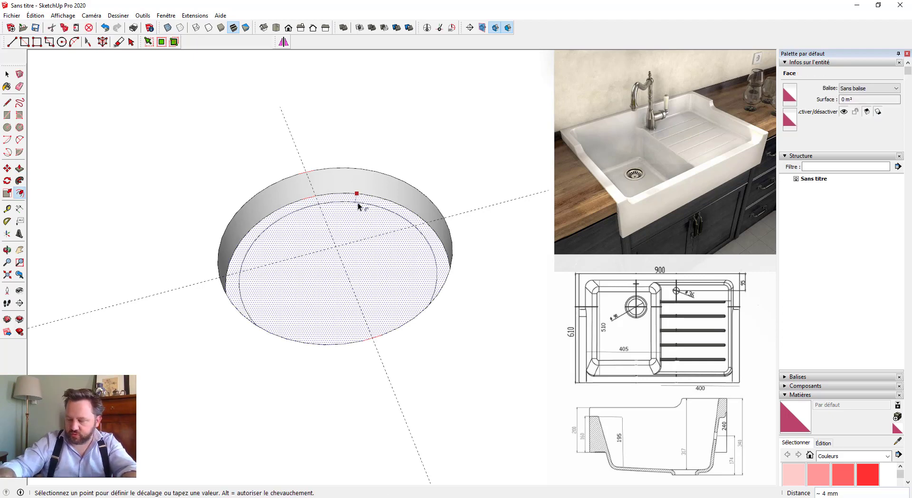
pyautogui.write('5')
pyautogui.press('Return')
pyautogui.press('p')
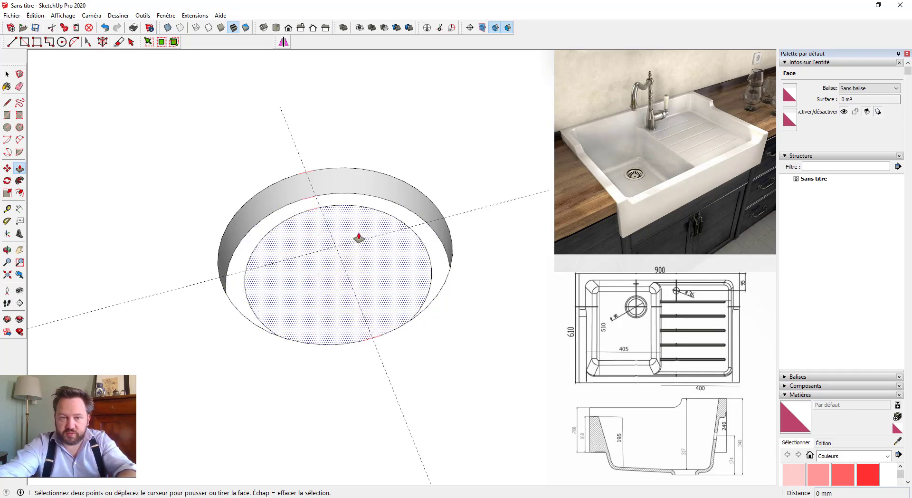
pyautogui.click(358, 235)
pyautogui.click(436, 206)
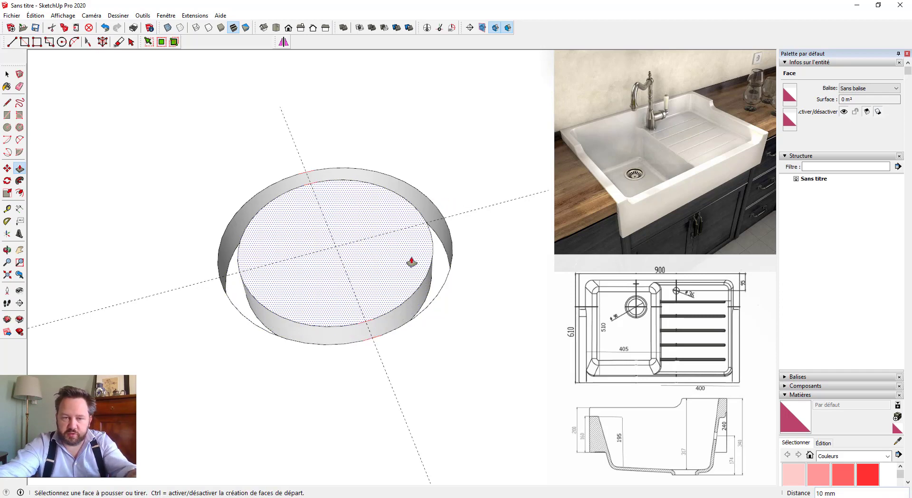
# - Extrude two more tiers above the drain's inner disc with Push/Pull, keeping the starting faces, the first tier 5 mm high
pyautogui.click(409, 264)
pyautogui.press('ctrl')
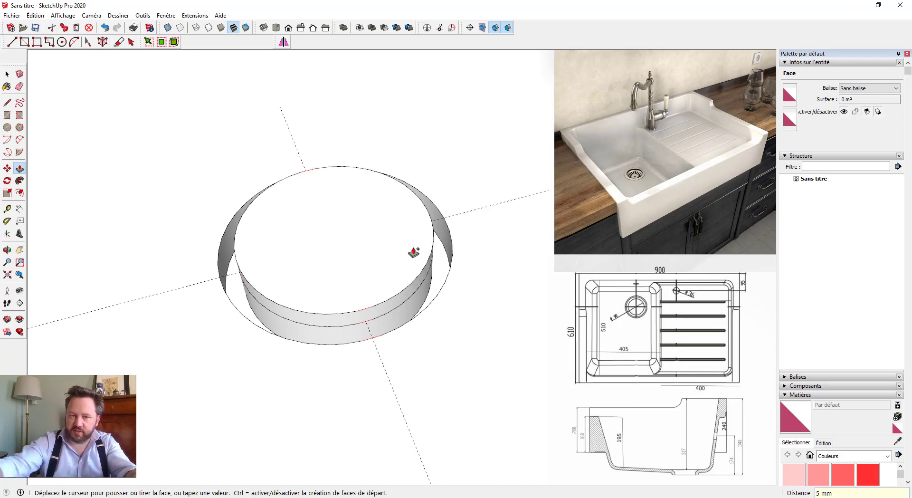
pyautogui.click(413, 253)
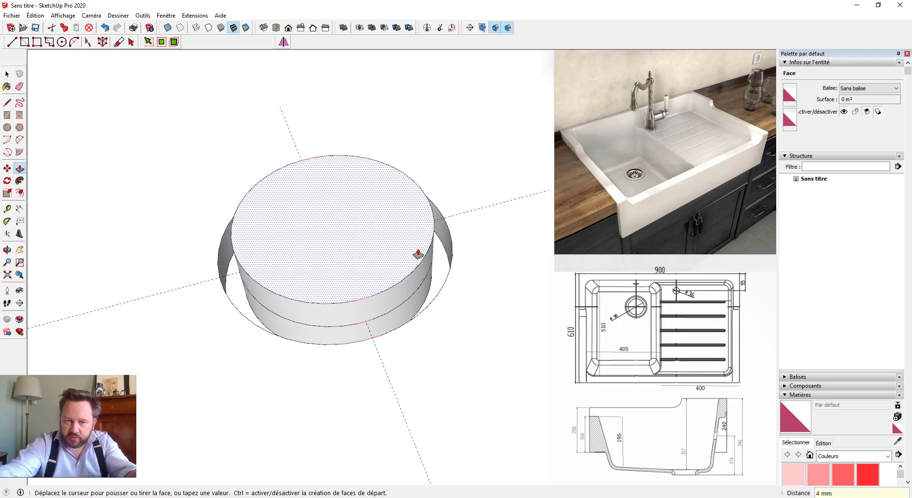
pyautogui.click(418, 262)
pyautogui.press('ctrl')
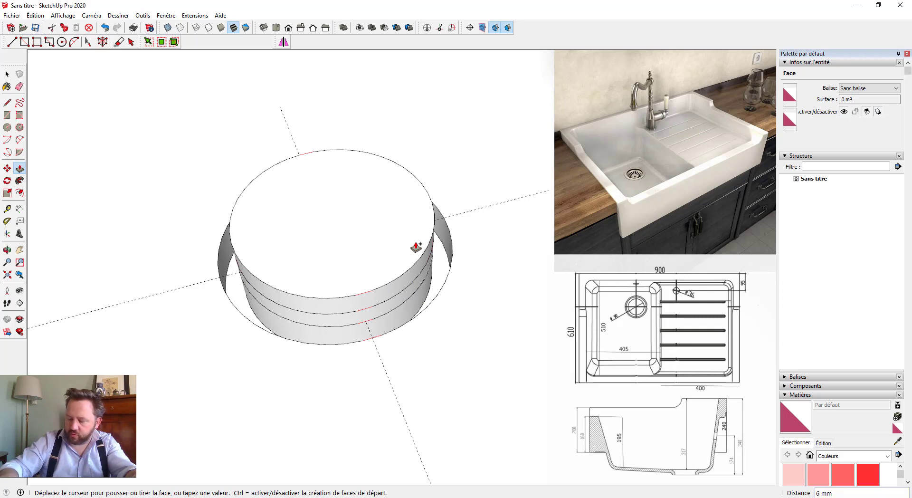
pyautogui.click(416, 247)
pyautogui.press('space')
pyautogui.scroll(5, 474, 216)
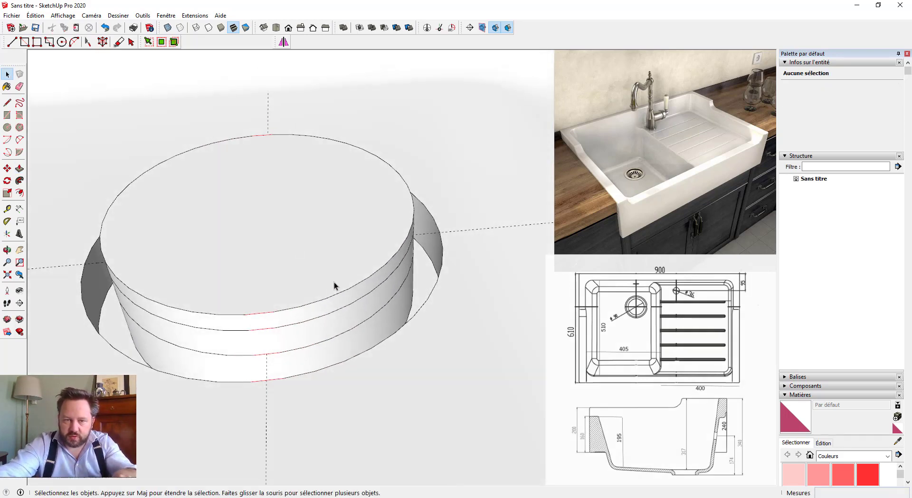
pyautogui.scroll(2, 334, 284)
pyautogui.moveTo(401, 301); pyautogui.dragTo(369, 291, button='middle')
pyautogui.click(361, 281)
pyautogui.click(375, 285)
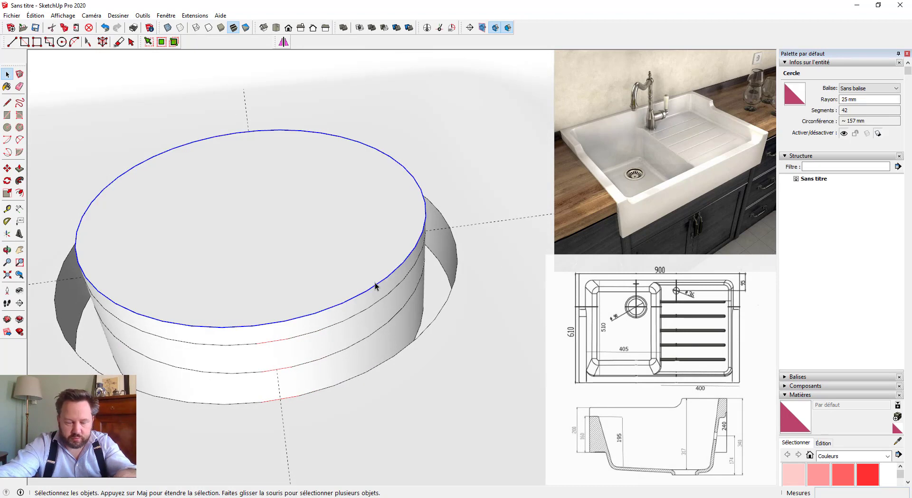
pyautogui.press('s')
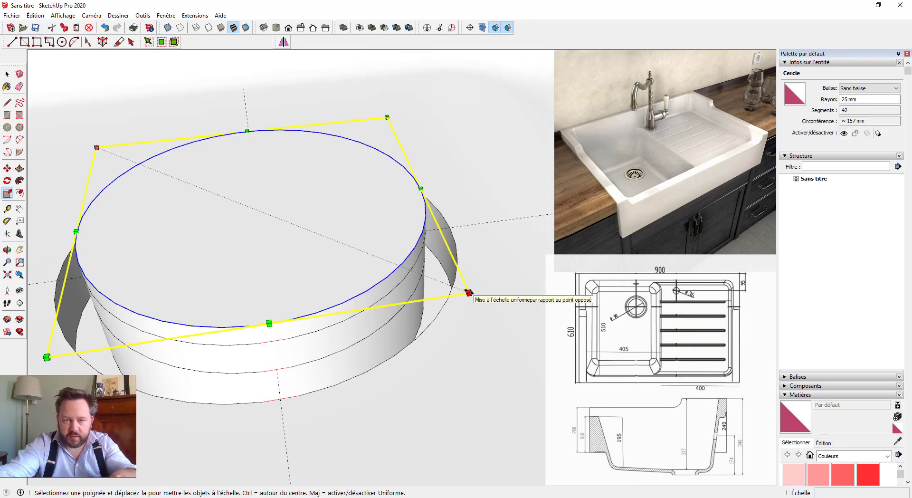
pyautogui.press('space')
# - Scale the edge circle between the plug's two upper tiers outward about its centre to a 31 mm radius
pyautogui.click(393, 288)
pyautogui.press('s')
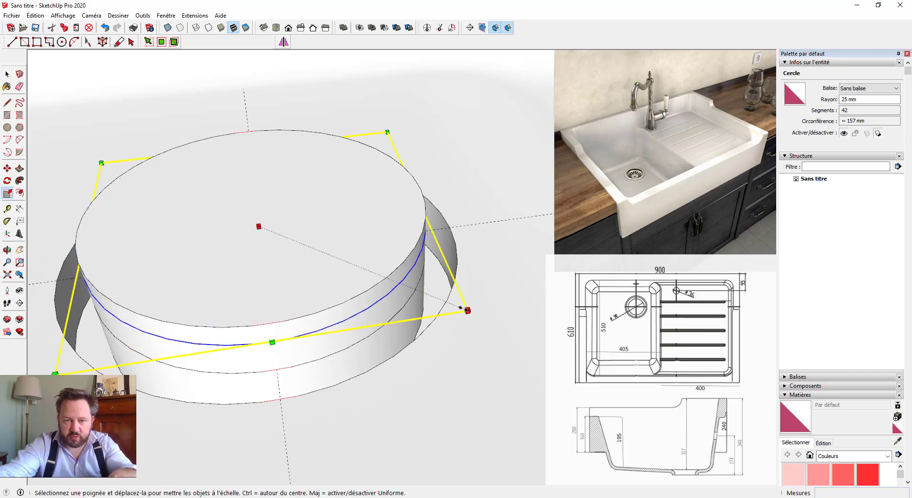
pyautogui.keyDown('ctrl'); pyautogui.moveTo(466, 311); pyautogui.dragTo(527, 336); pyautogui.keyUp('ctrl')
pyautogui.moveTo(407, 315); pyautogui.dragTo(456, 289, button='middle')
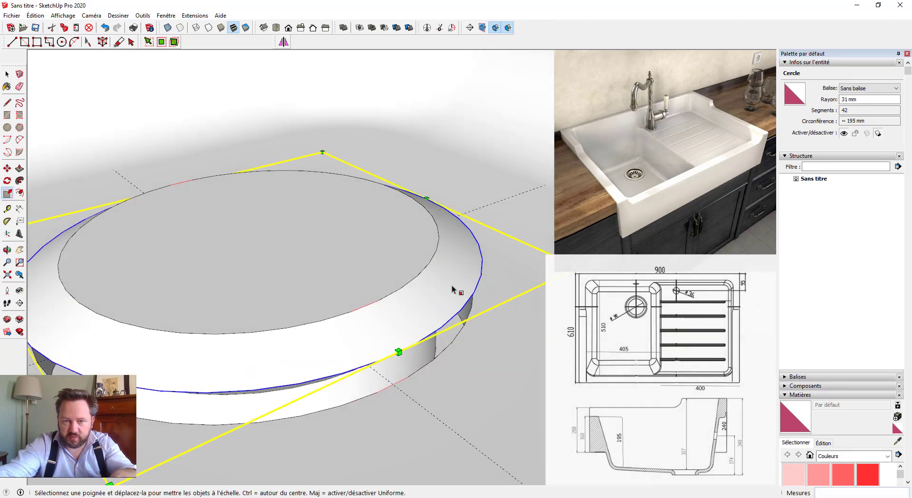
# - Scale the plug's top face and its edge uniformly about the centre to a factor of about 0.44
pyautogui.press('space')
pyautogui.doubleClick(364, 280)
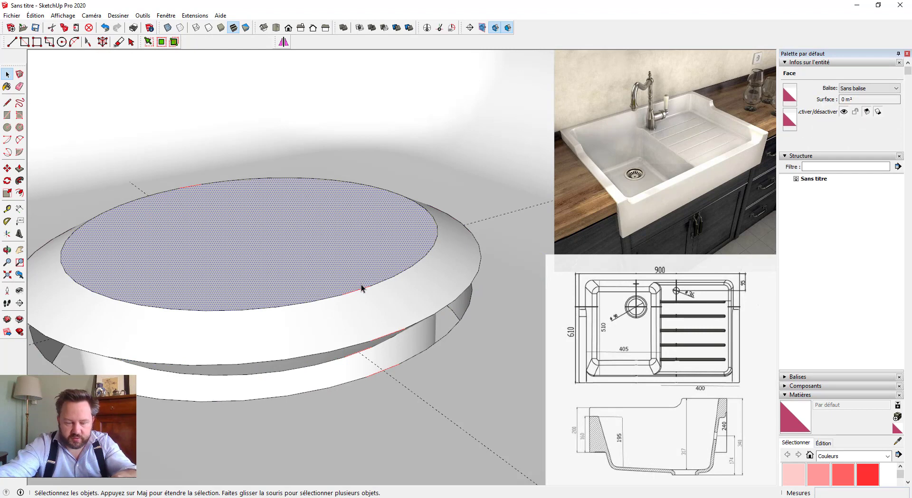
pyautogui.press('s')
pyautogui.keyDown('ctrl'); pyautogui.moveTo(514, 241); pyautogui.dragTo(368, 256); pyautogui.keyUp('ctrl')
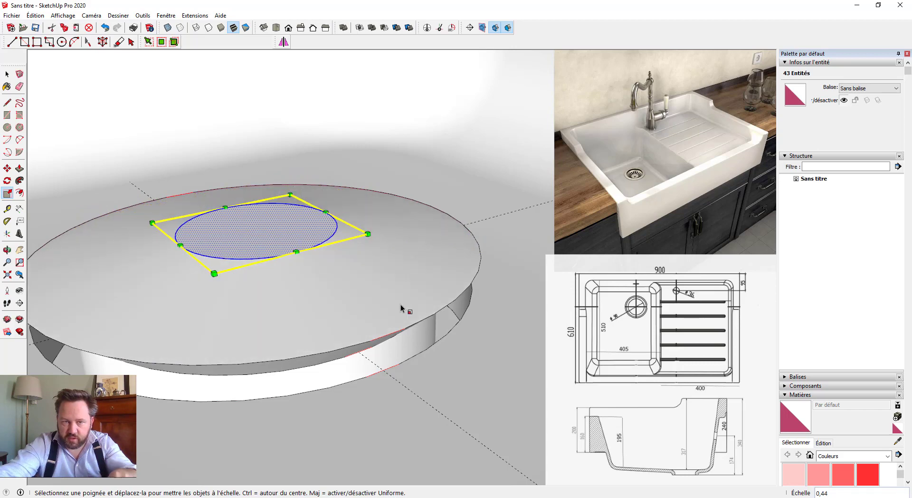
pyautogui.moveTo(401, 304); pyautogui.dragTo(300, 298, button='middle')
# - Select the plug's sloping faces with their edges and lower them about 1 mm into the drain recess
pyautogui.press('space')
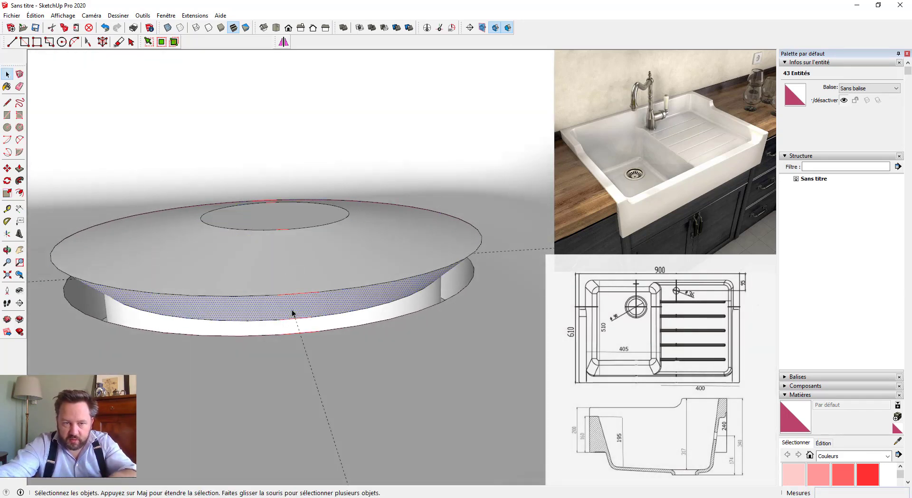
pyautogui.doubleClick(269, 274)
pyautogui.press('m')
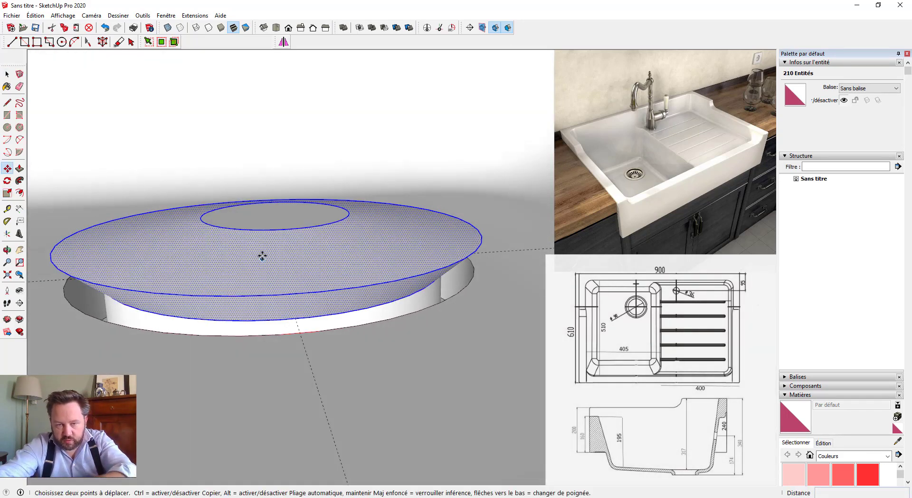
pyautogui.click(262, 255)
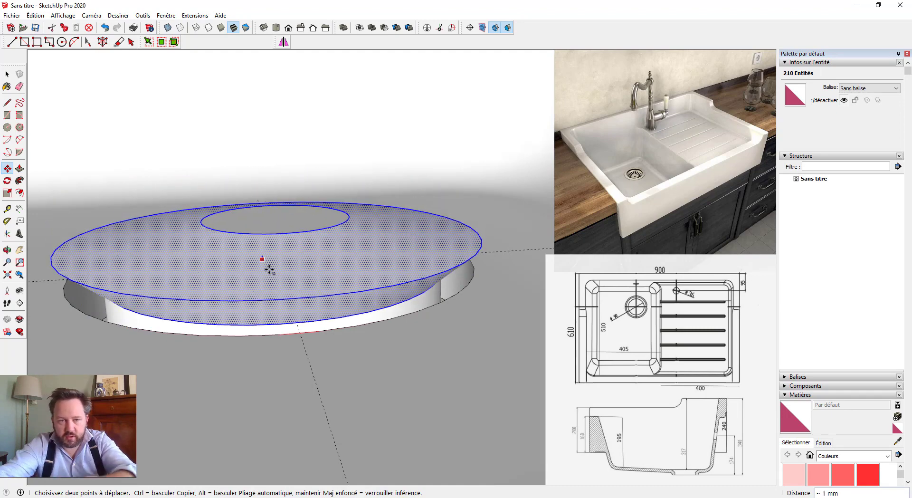
pyautogui.moveTo(264, 261); pyautogui.dragTo(246, 494, button='middle')
pyautogui.scroll(-5, 288, 324)
pyautogui.press('space')
pyautogui.moveTo(262, 323); pyautogui.dragTo(245, 303, button='middle')
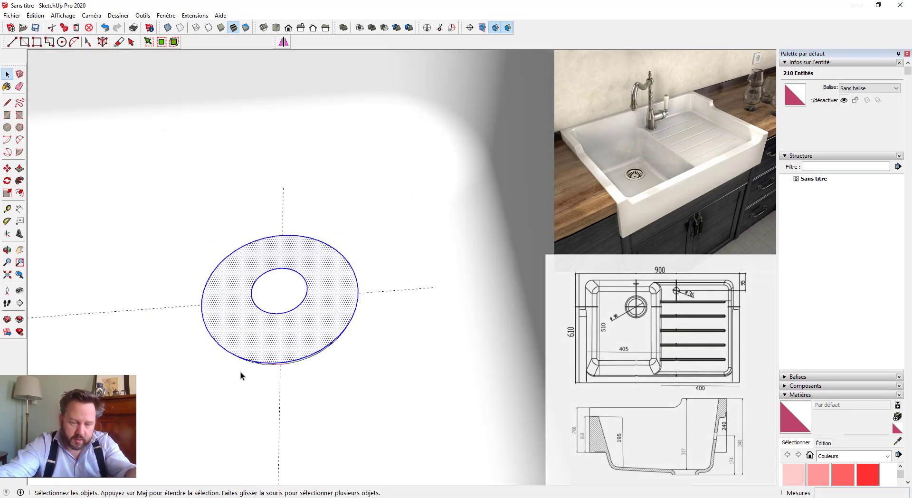
pyautogui.keyDown('shift'); pyautogui.moveTo(365, 298); pyautogui.dragTo(460, 259, button='middle'); pyautogui.keyUp('shift')
# - Undo the plug's reshaping, its extruded tiers and the inner offset on the drain recess floor
pyautogui.hotkey('ctrl', 'z')
pyautogui.hotkey('ctrl', 'z')
pyautogui.hotkey('ctrl', 'z')
pyautogui.hotkey('ctrl', 'z')
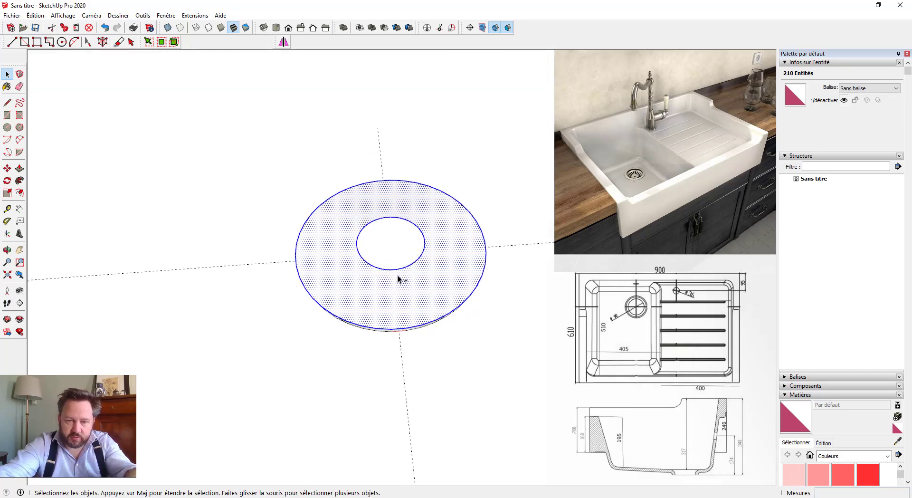
pyautogui.hotkey('ctrl', 'z')
pyautogui.hotkey('ctrl', 'z')
pyautogui.hotkey('ctrl', 'z')
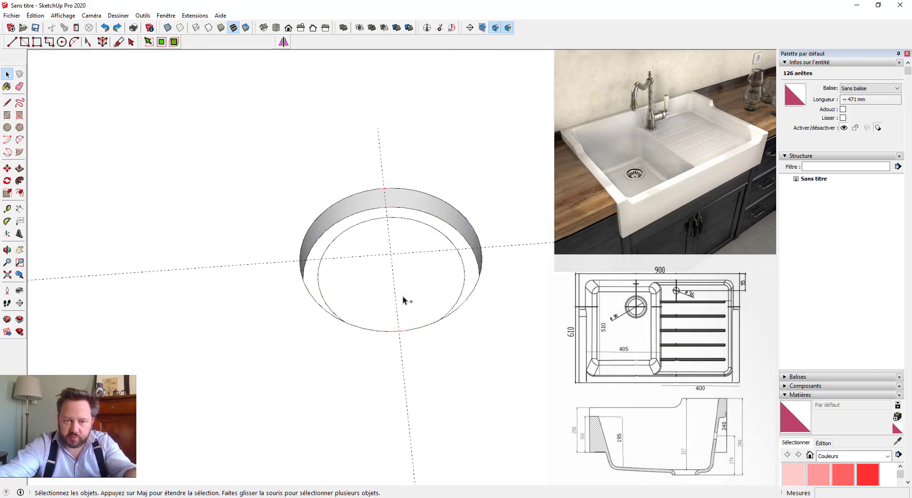
pyautogui.moveTo(379, 278); pyautogui.dragTo(387, 314, button='middle')
pyautogui.scroll(4, 365, 204)
pyautogui.moveTo(377, 224); pyautogui.dragTo(357, 244, button='middle')
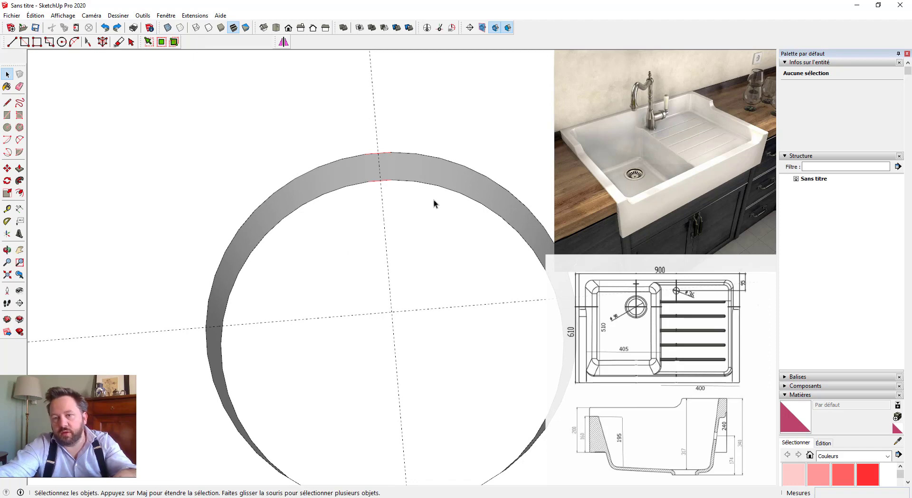
# - Bring the drain circle's recessed face back level with the basin floor
pyautogui.scroll(-3, 413, 208)
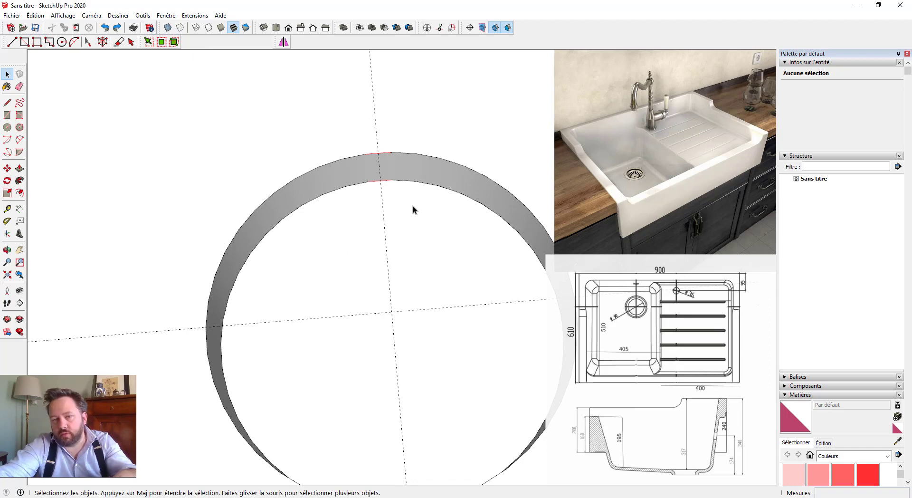
pyautogui.moveTo(413, 208); pyautogui.dragTo(450, 260, button='middle')
pyautogui.click(472, 251)
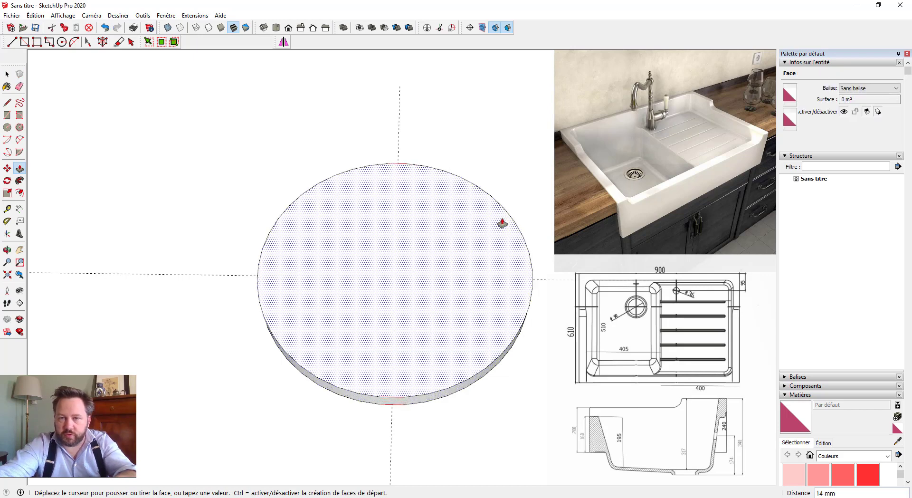
pyautogui.moveTo(528, 317); pyautogui.dragTo(495, 320, button='middle')
pyautogui.press('space')
# - Offset the drain circle outward to get a wider outline and delete the original inner circle with its face
pyautogui.press('f')
pyautogui.click(519, 297)
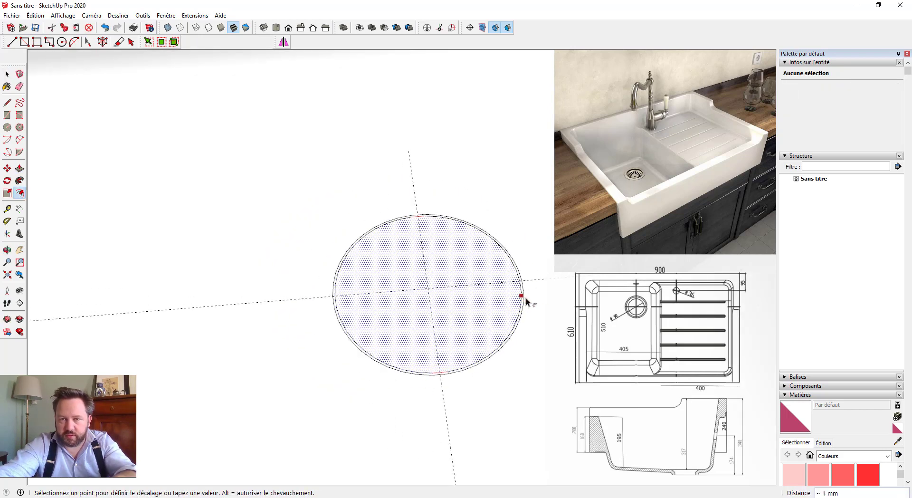
pyautogui.click(540, 301)
pyautogui.press('space')
pyautogui.doubleClick(502, 307)
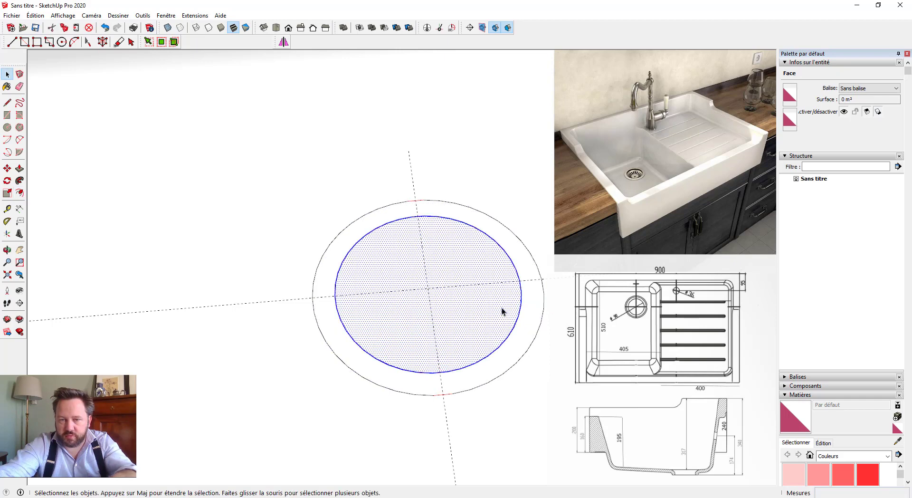
pyautogui.press('Delete')
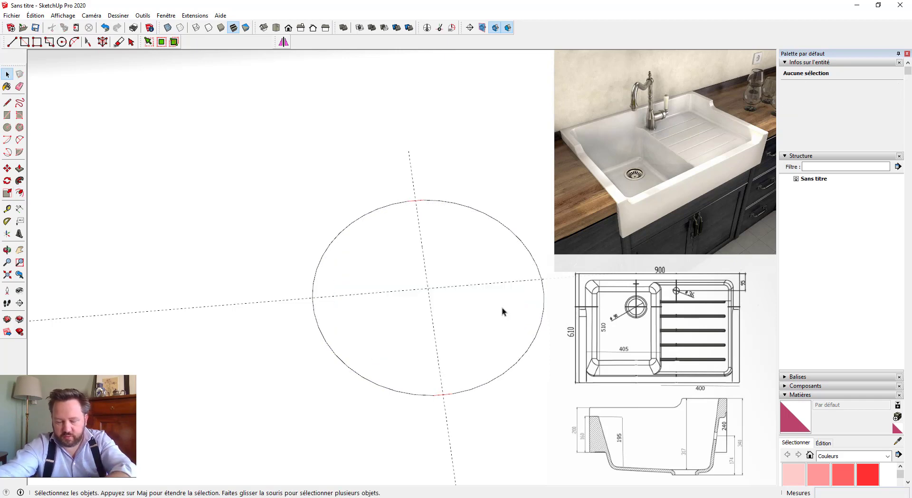
# - Raise the enlarged drain disc 1 mm above the basin floor with Push/Pull
pyautogui.press('p')
pyautogui.click(480, 340)
pyautogui.write('2')
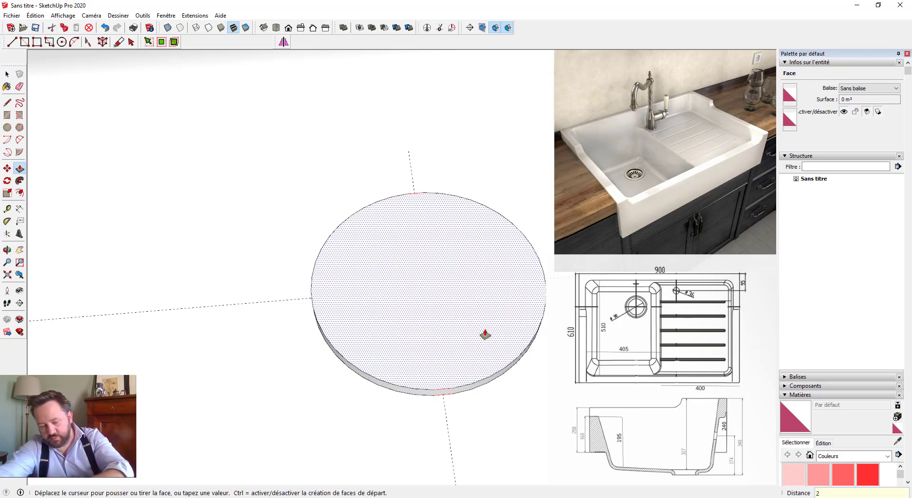
pyautogui.write('mm')
pyautogui.press('Return')
pyautogui.moveTo(442, 308); pyautogui.dragTo(466, 284, button='middle')
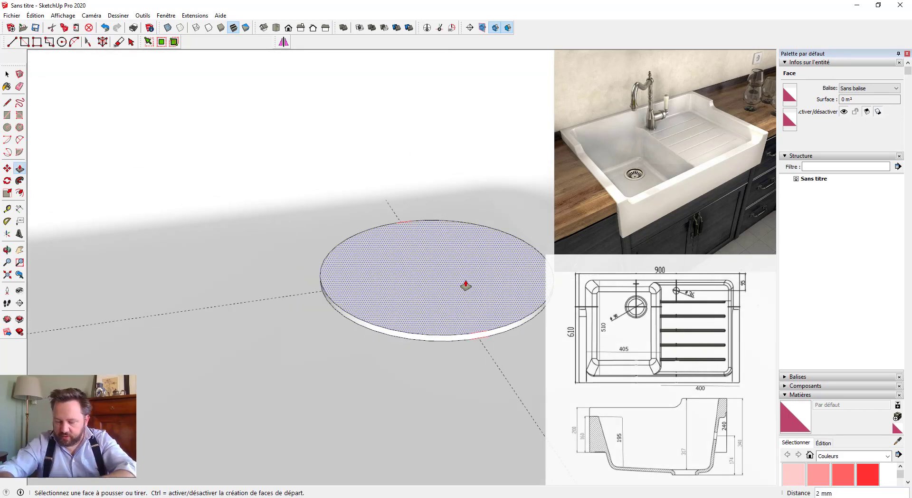
pyautogui.write('1mm')
pyautogui.press('Return')
pyautogui.press('space')
# - Offset the raised disc's edge about 6 mm inward to outline the drain's rim
pyautogui.scroll(1, 514, 254)
pyautogui.press('f')
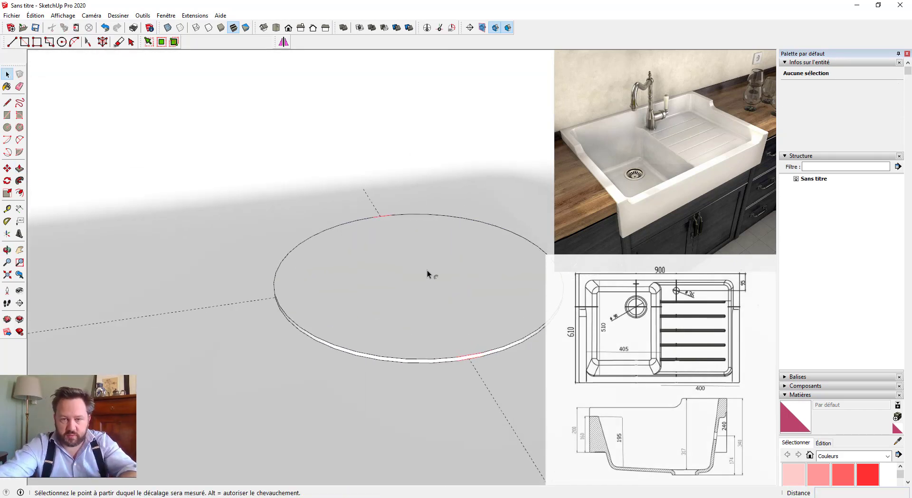
pyautogui.scroll(1, 422, 266)
pyautogui.click(263, 262)
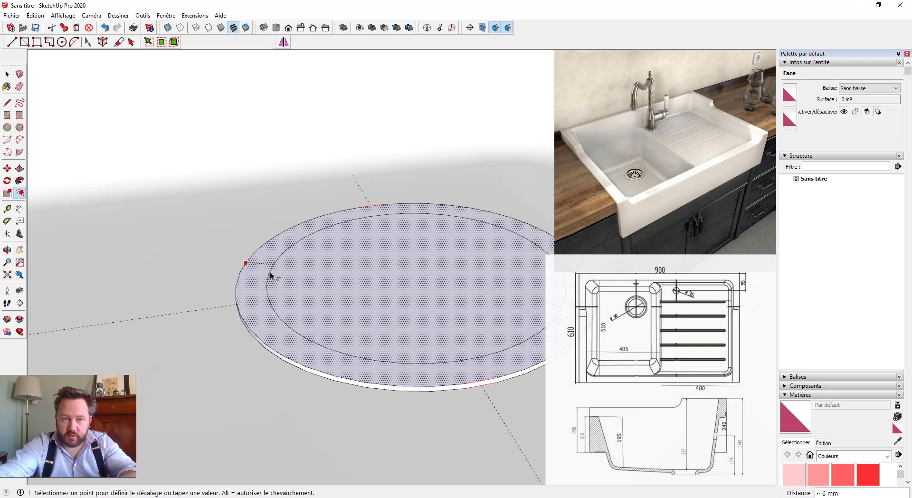
pyautogui.click(271, 272)
# - Push the face inside the drain rim 7 mm down to form the recess
pyautogui.scroll(1, 304, 267)
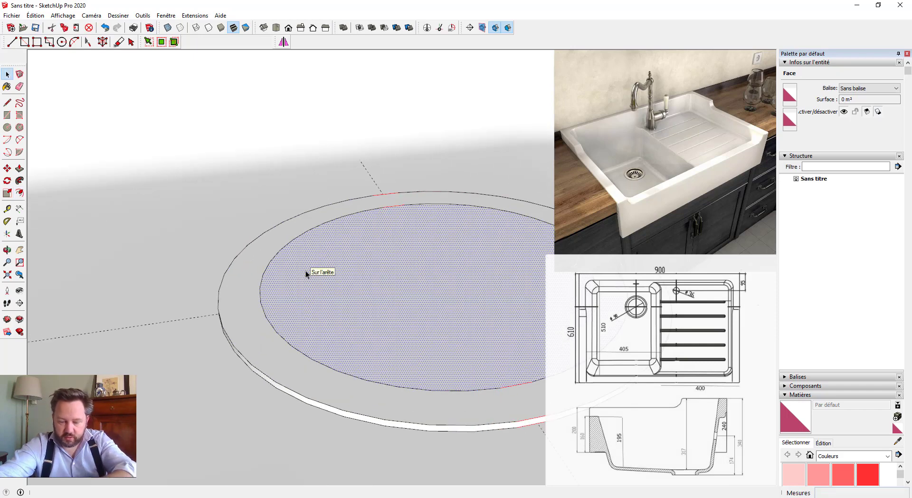
pyautogui.press('p')
pyautogui.click(306, 308)
pyautogui.moveTo(306, 310); pyautogui.dragTo(335, 325, button='middle')
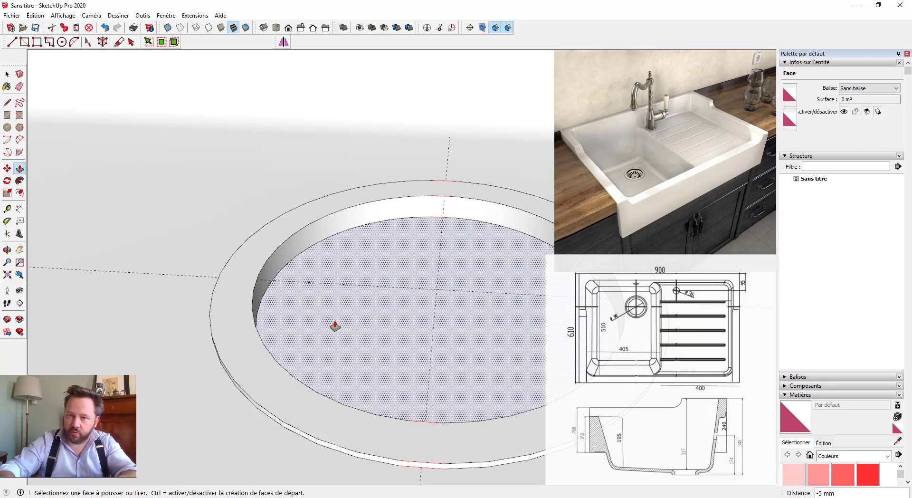
pyautogui.press('space')
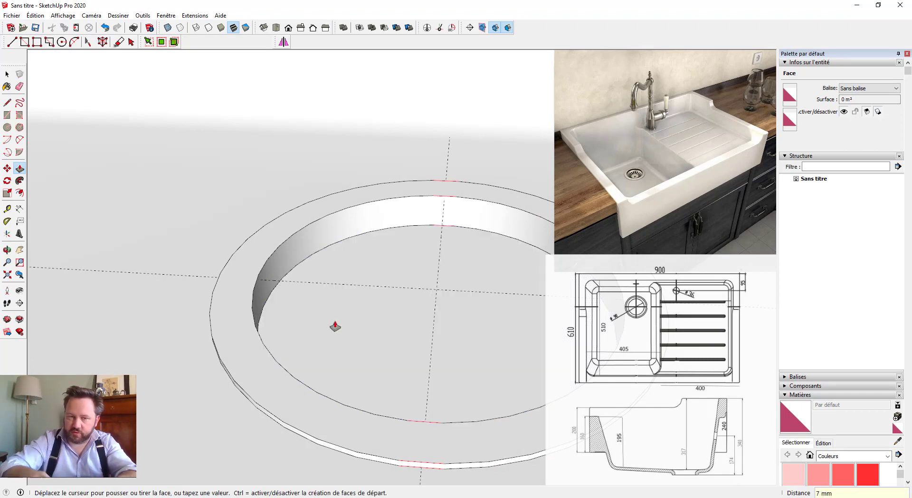
pyautogui.moveTo(363, 315); pyautogui.dragTo(306, 307, button='middle')
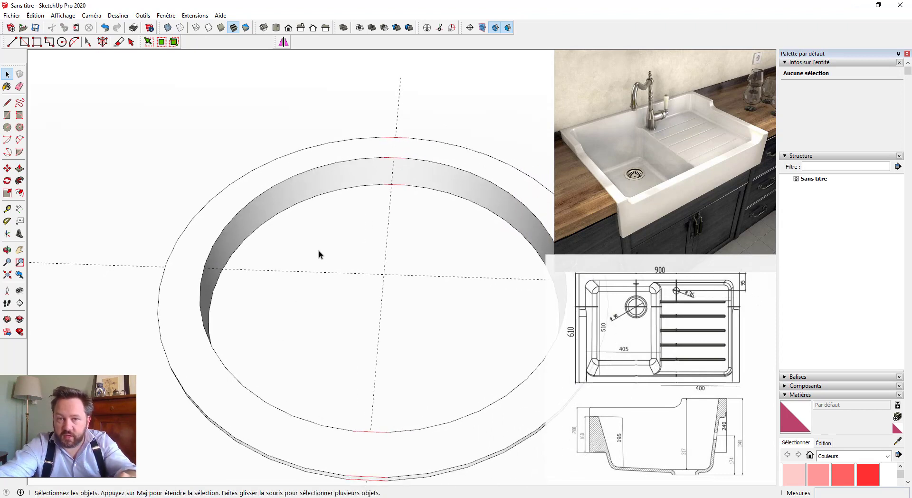
# - Offset the recess floor's edge inward to draw a small concentric circle at the drain's centre
pyautogui.moveTo(319, 251); pyautogui.dragTo(323, 273, button='middle')
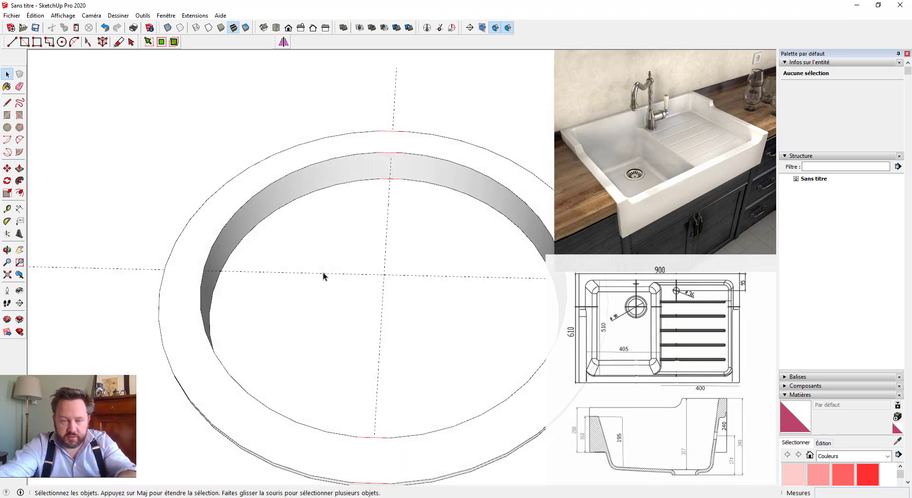
pyautogui.click(252, 255)
pyautogui.press('f')
pyautogui.click(241, 242)
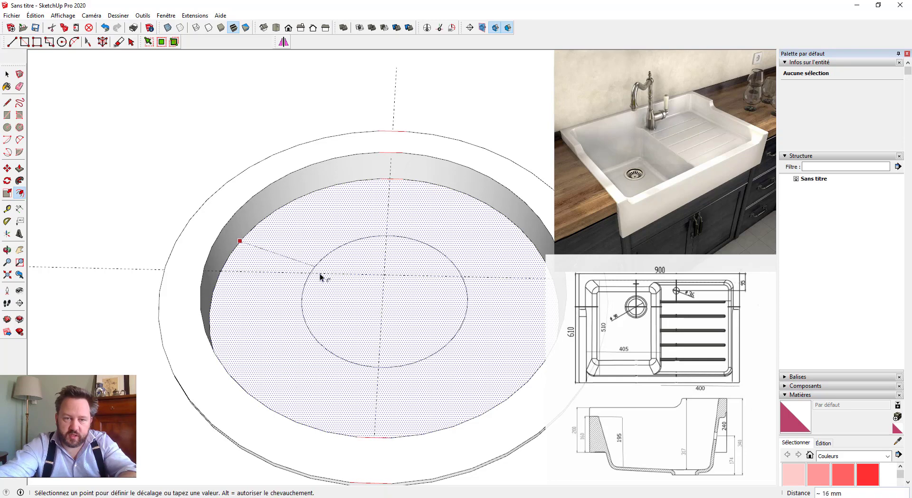
pyautogui.click(317, 276)
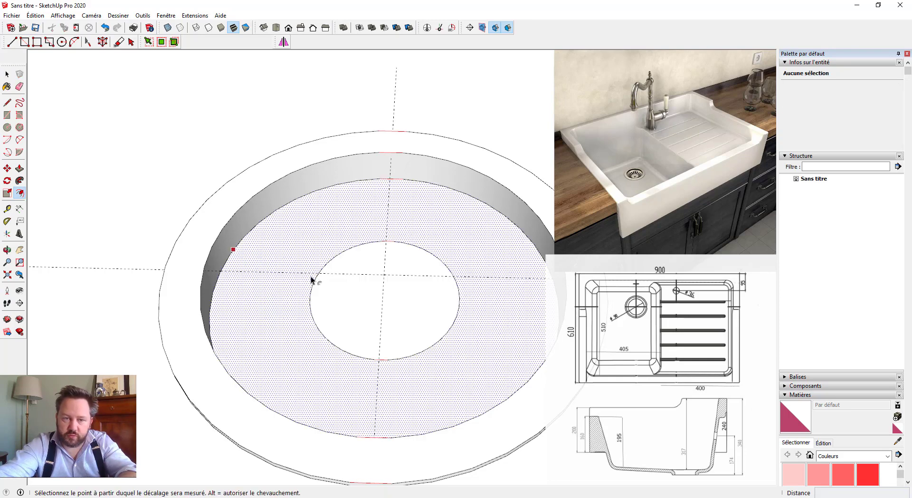
pyautogui.click(247, 232)
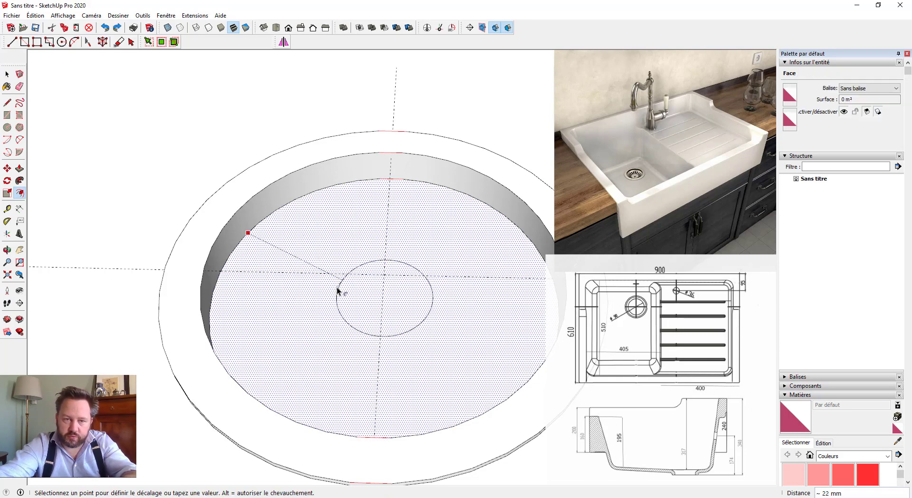
pyautogui.click(329, 284)
pyautogui.press('space')
pyautogui.click(329, 283)
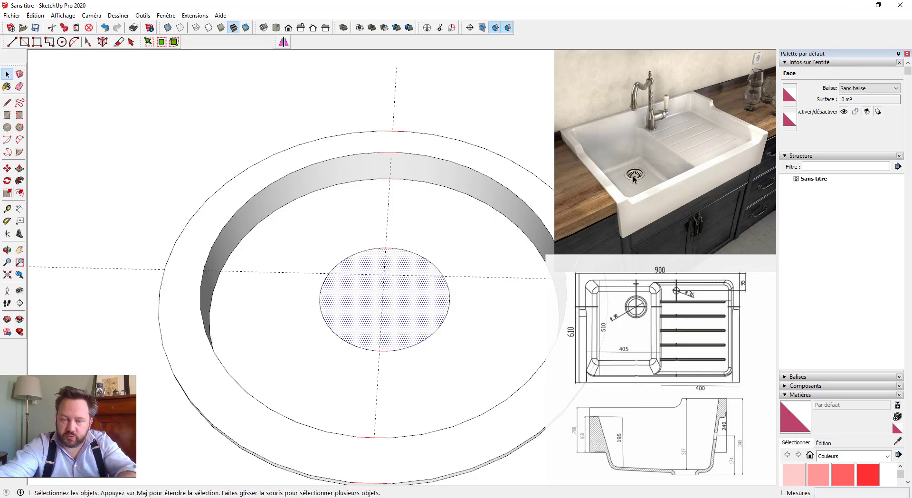
# - Move the small central face and its edge straight down 10 mm so the surrounding recess floor slopes like a funnel
pyautogui.doubleClick(371, 306)
pyautogui.press('m')
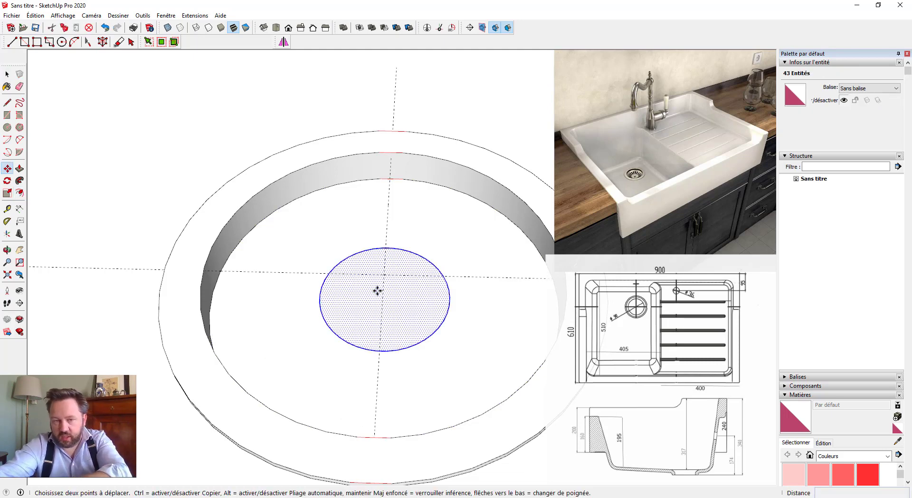
pyautogui.click(378, 290)
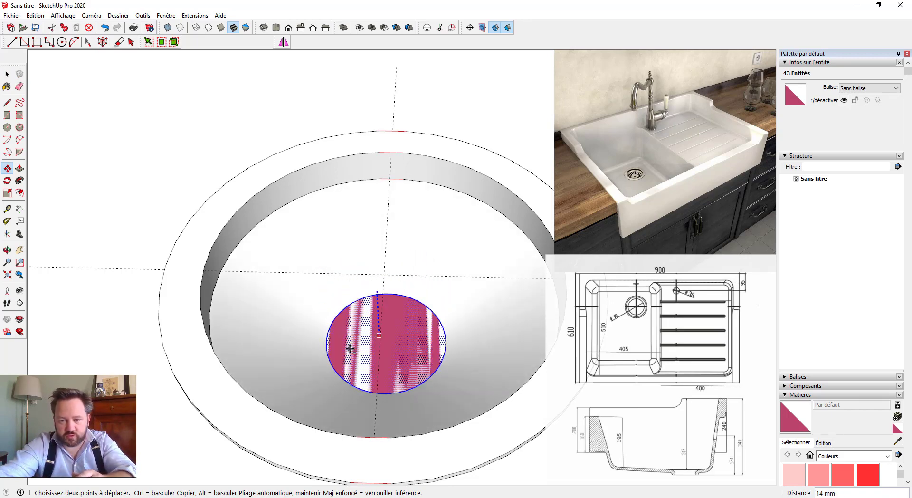
pyautogui.write('10')
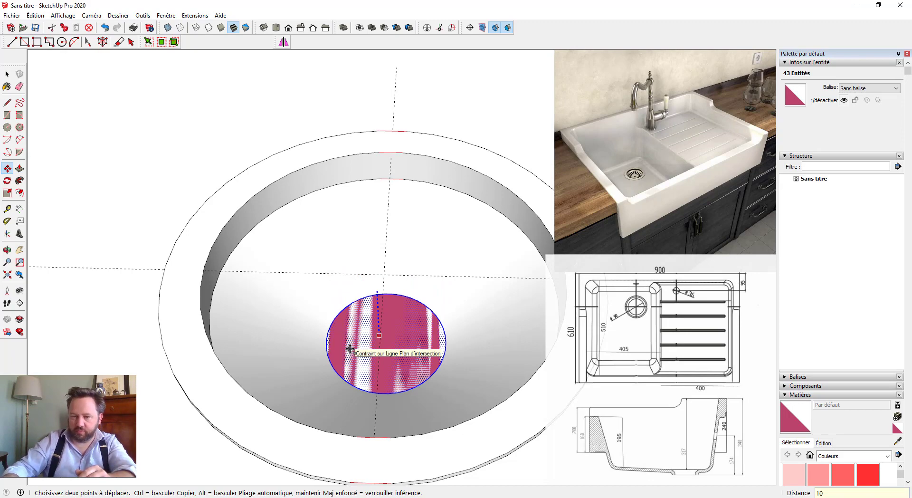
pyautogui.press('Return')
pyautogui.press('space')
# - Examine the drain's recess edge, outer rim circle and sloped floor by selecting them individually
pyautogui.scroll(-3, 350, 352)
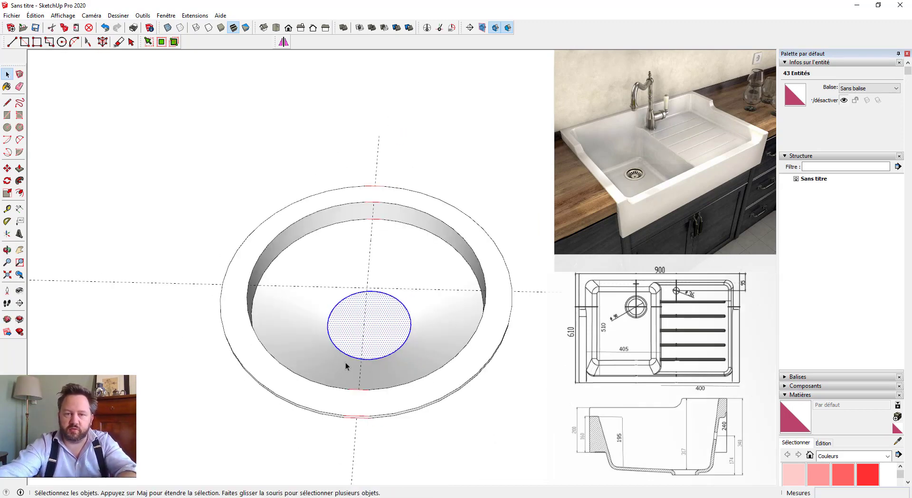
pyautogui.moveTo(345, 362); pyautogui.dragTo(375, 322, button='middle')
pyautogui.scroll(3, 328, 312)
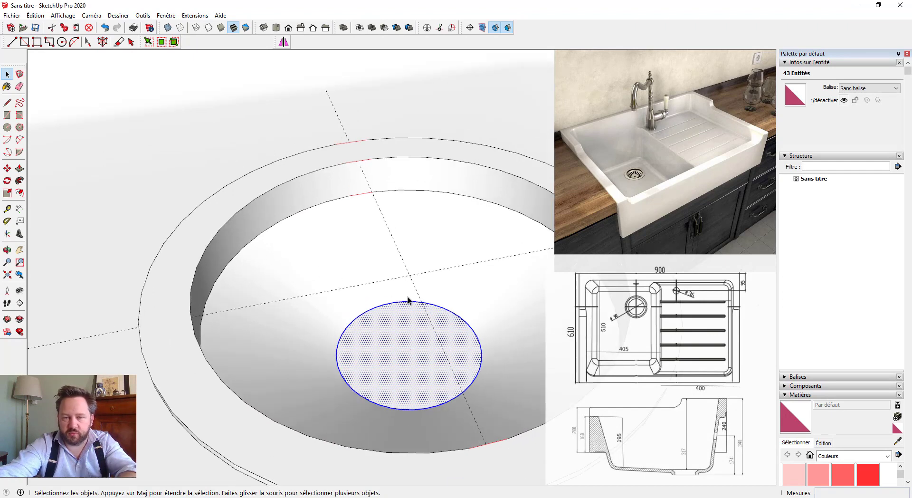
pyautogui.scroll(-2, 407, 297)
pyautogui.click(270, 268)
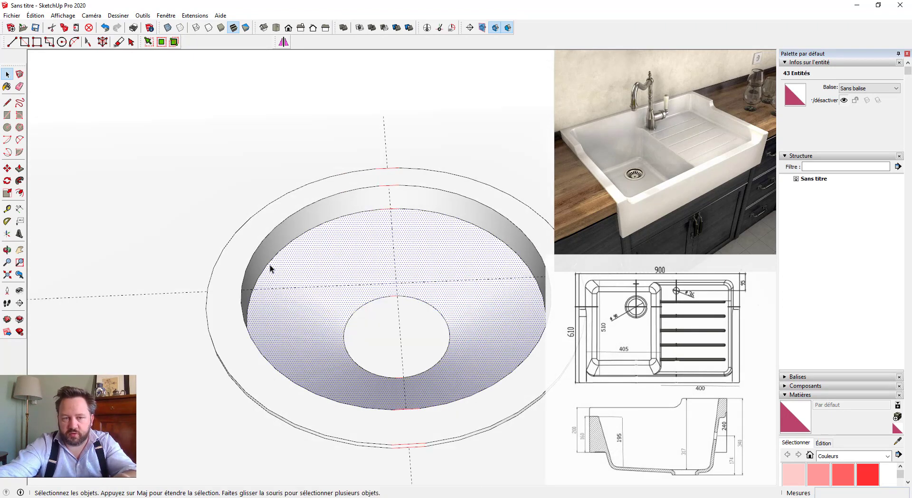
pyautogui.click(267, 265)
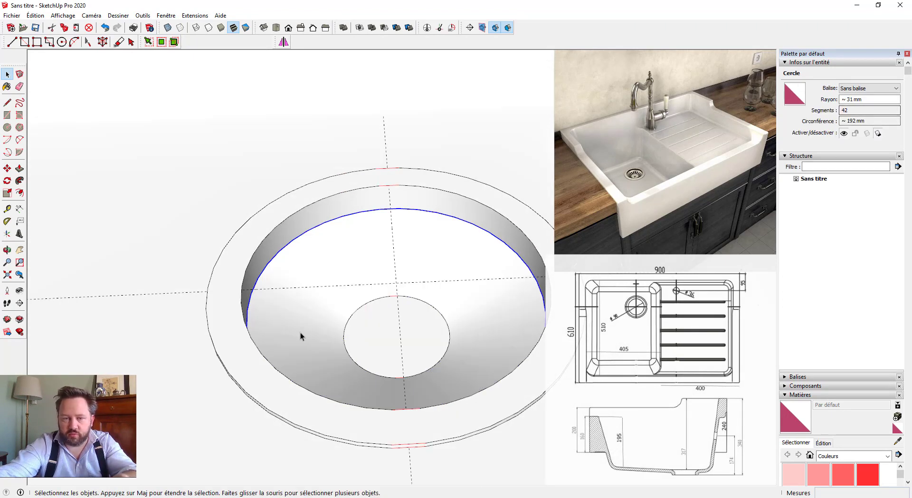
pyautogui.moveTo(300, 336); pyautogui.dragTo(362, 360, button='middle')
pyautogui.scroll(-2, 350, 357)
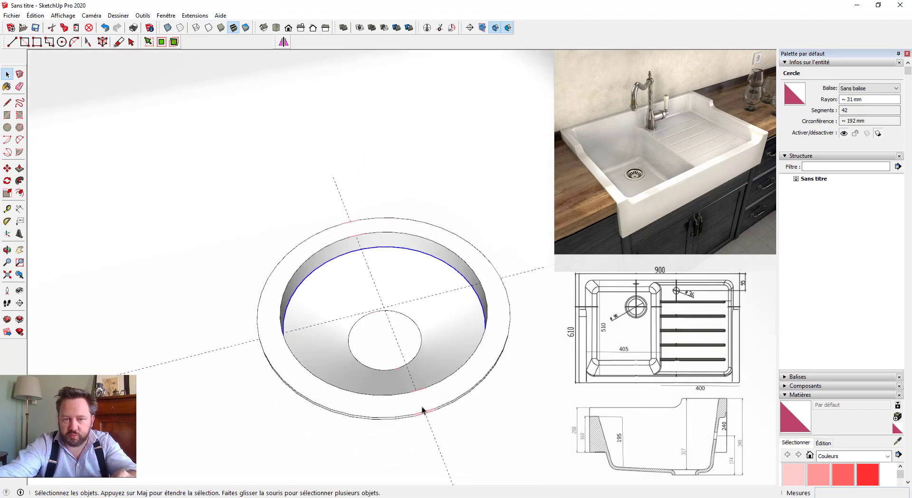
pyautogui.click(438, 408)
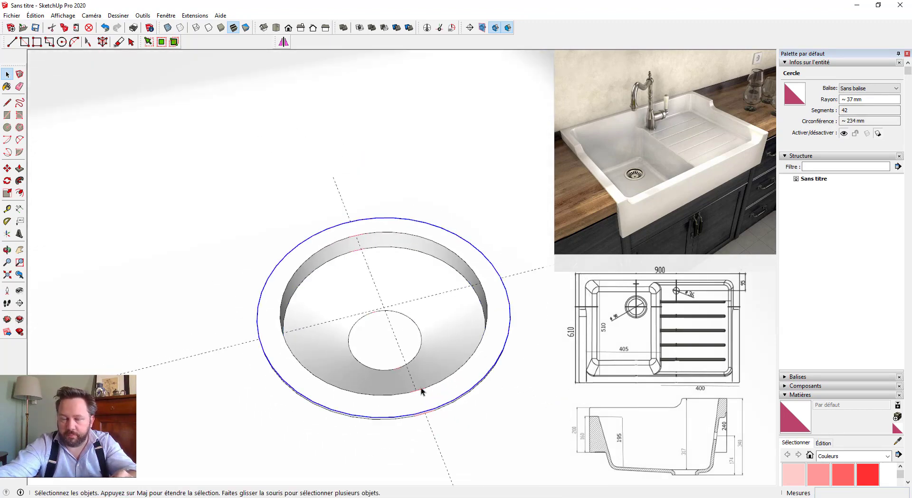
pyautogui.moveTo(421, 386); pyautogui.dragTo(375, 335, button='middle')
pyautogui.scroll(4, 394, 269)
pyautogui.click(421, 260)
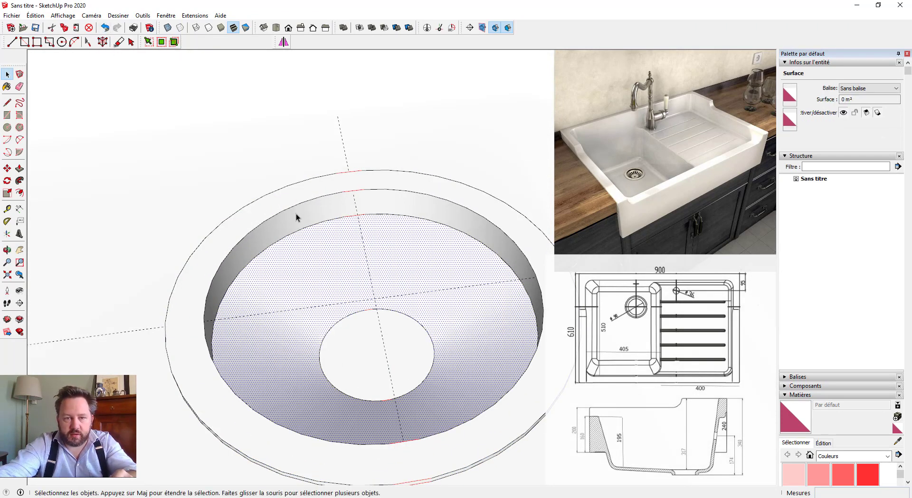
# - Clear the selection and display hidden geometry to reveal the funnel's individual facets
pyautogui.hotkey('ctrl', 't')
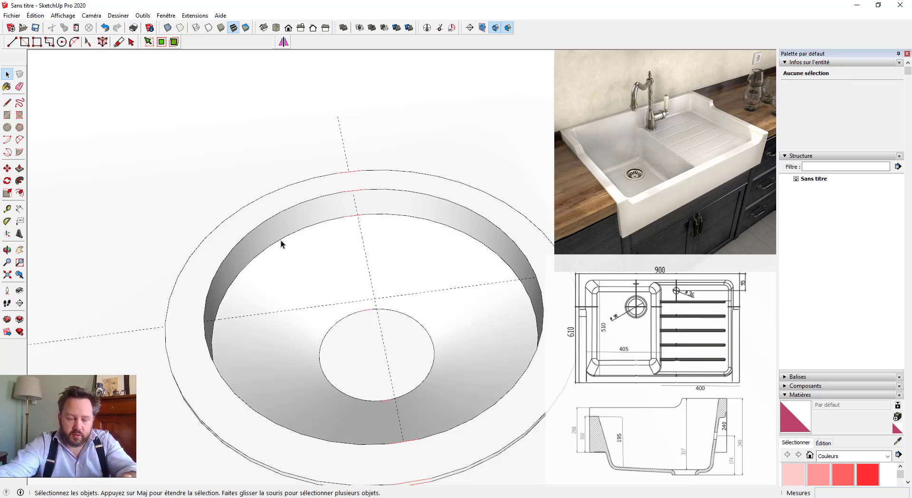
pyautogui.click(63, 16)
pyautogui.click(85, 50)
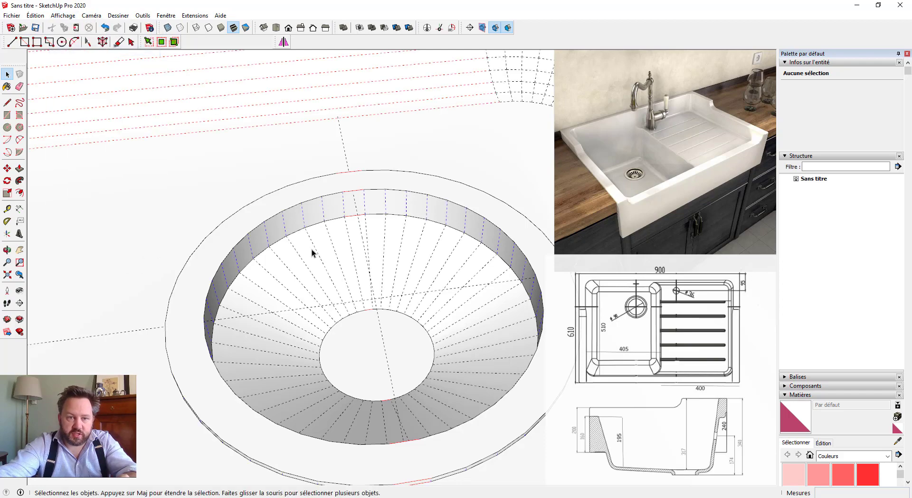
# - Offset the outline of one funnel facet 0.5 mm inward to draw a narrow drain slot
pyautogui.scroll(3, 308, 256)
pyautogui.scroll(1, 304, 306)
pyautogui.press('f')
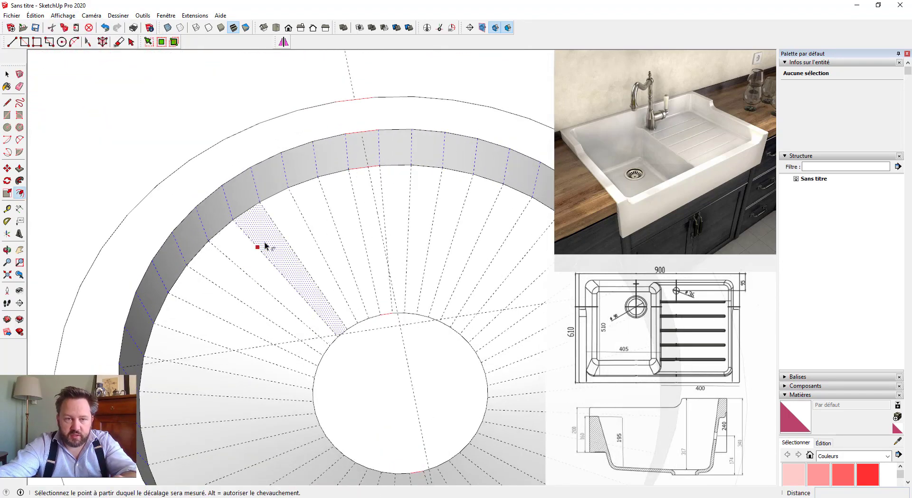
pyautogui.click(257, 247)
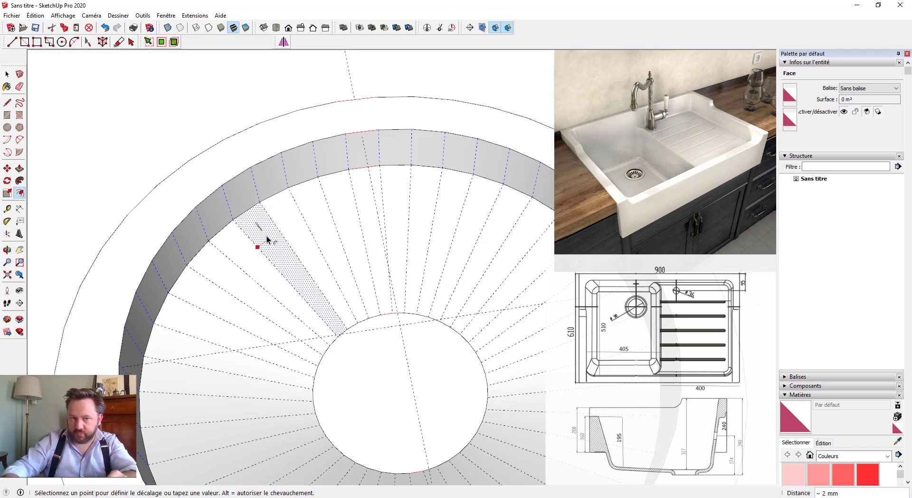
pyautogui.write('0,1')
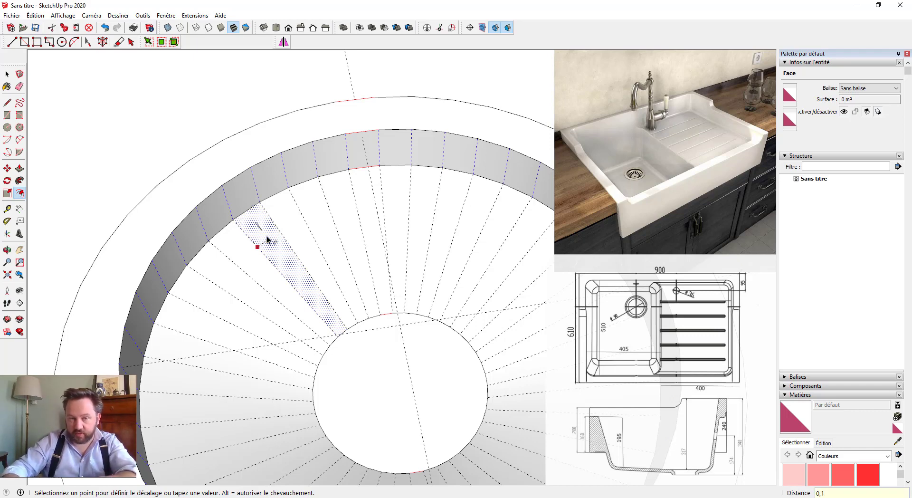
pyautogui.press('Return')
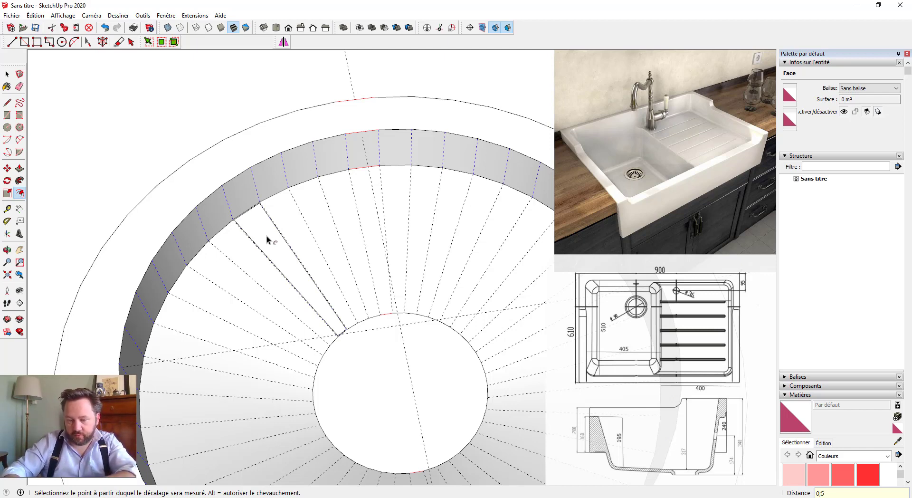
pyautogui.write('0,5')
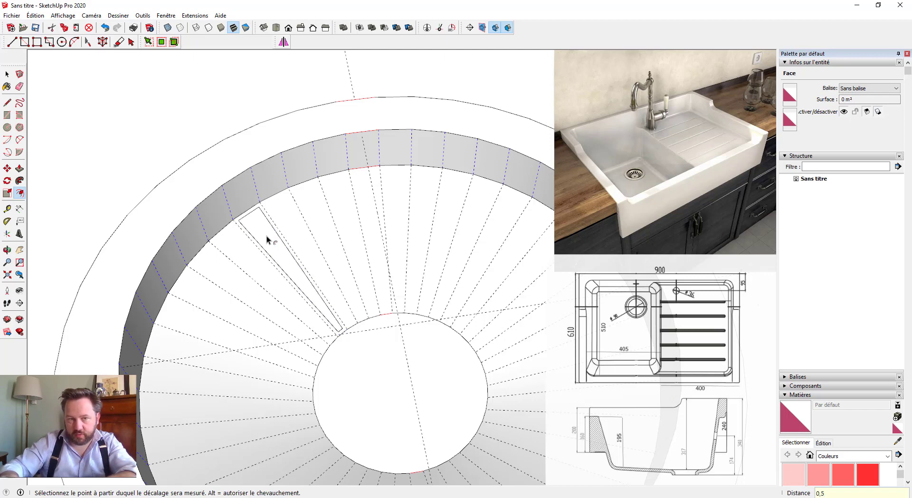
# - Repeat the 0.5 mm inward offset on the next five adjacent funnel facets
pyautogui.doubleClick(288, 224)
pyautogui.doubleClick(316, 215)
pyautogui.doubleClick(346, 213)
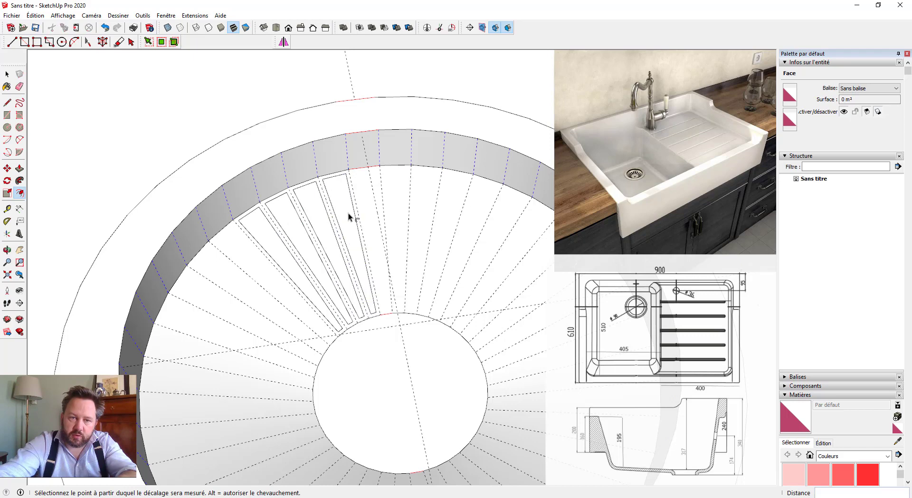
pyautogui.doubleClick(367, 212)
pyautogui.doubleClick(388, 210)
# - Push the six inner slot faces about 1 mm down into the funnel with Push/Pull
pyautogui.press('p')
pyautogui.scroll(3, 323, 258)
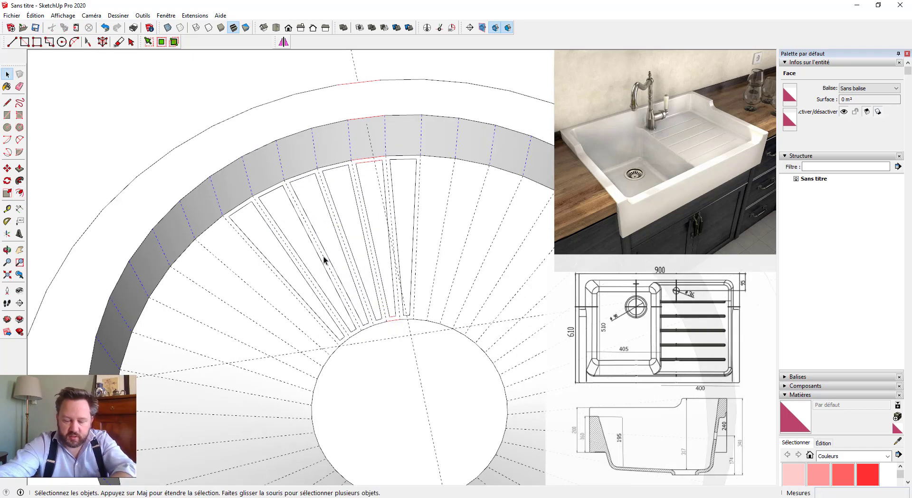
pyautogui.click(266, 232)
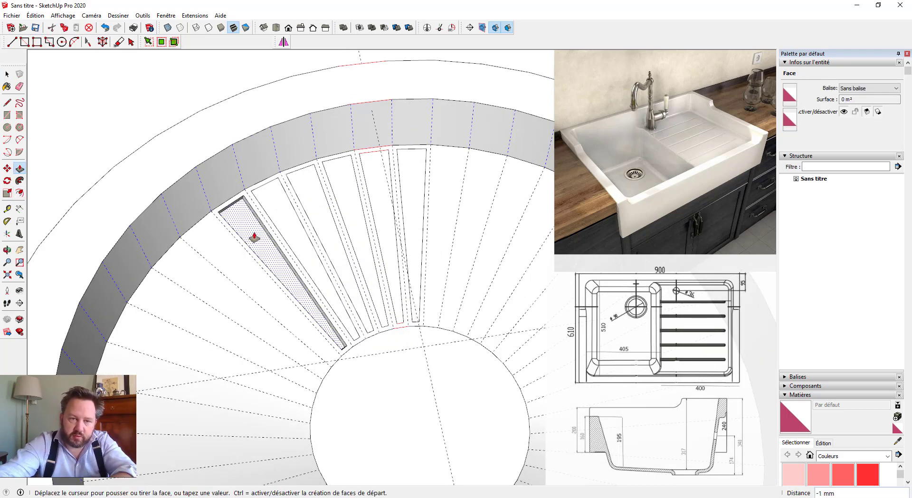
pyautogui.click(248, 238)
pyautogui.doubleClick(289, 214)
pyautogui.doubleClick(308, 203)
pyautogui.doubleClick(349, 197)
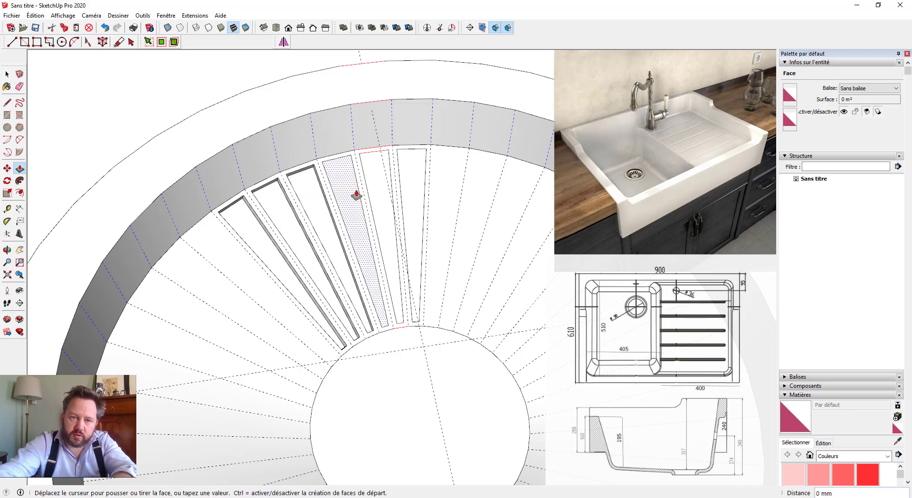
pyautogui.click(375, 194)
pyautogui.click(375, 194)
pyautogui.doubleClick(399, 191)
pyautogui.scroll(-3, 399, 190)
pyautogui.press('space')
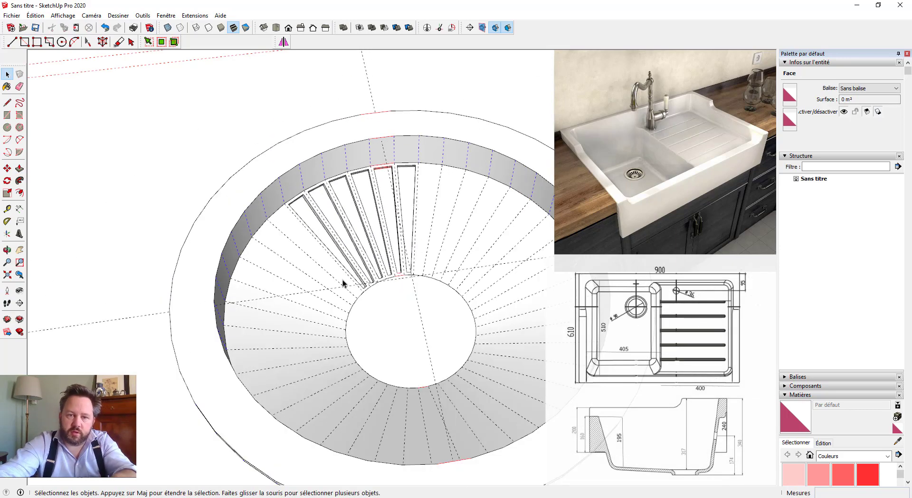
# - Turn off the display of hidden geometry
pyautogui.moveTo(344, 282); pyautogui.dragTo(118, 190, button='middle')
pyautogui.click(51, 15)
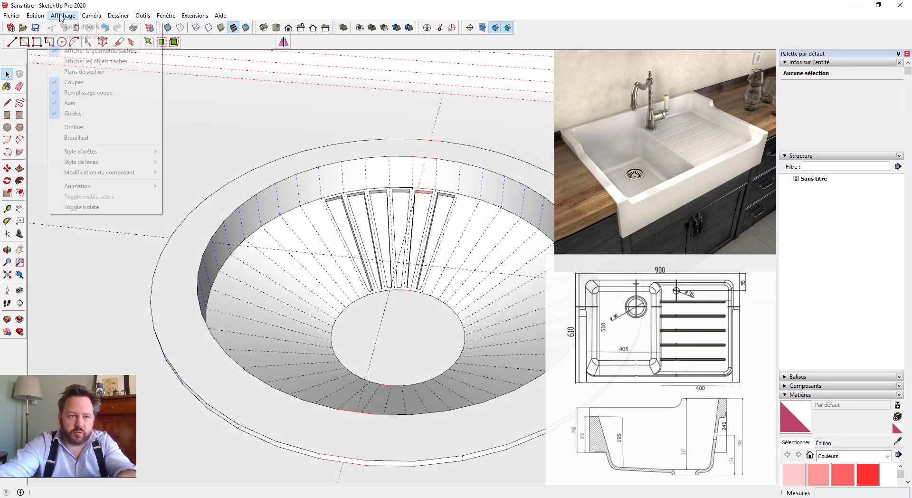
pyautogui.click(87, 50)
# - Examine the slotted drain within the basin and the flat draining area of the sink
pyautogui.moveTo(86, 65); pyautogui.dragTo(257, 350, button='middle')
pyautogui.scroll(-2, 377, 307)
pyautogui.scroll(-3, 306, 294)
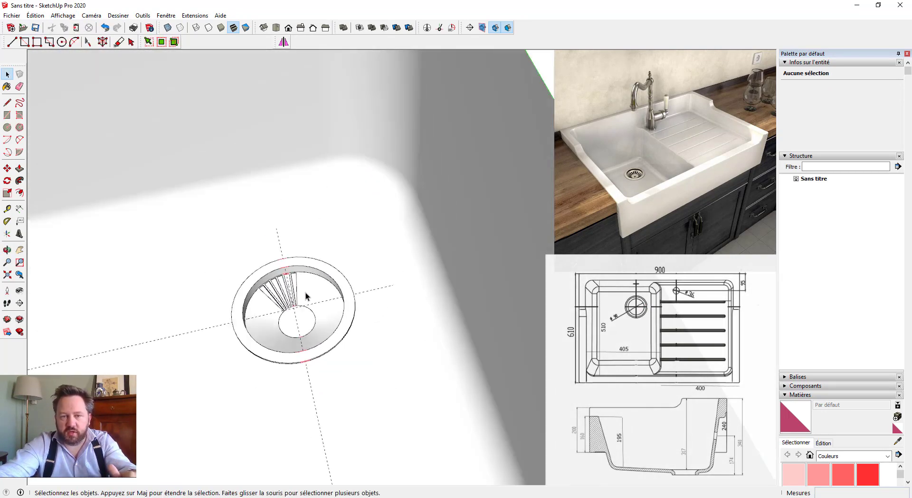
pyautogui.scroll(3, 270, 288)
pyautogui.scroll(1, 271, 287)
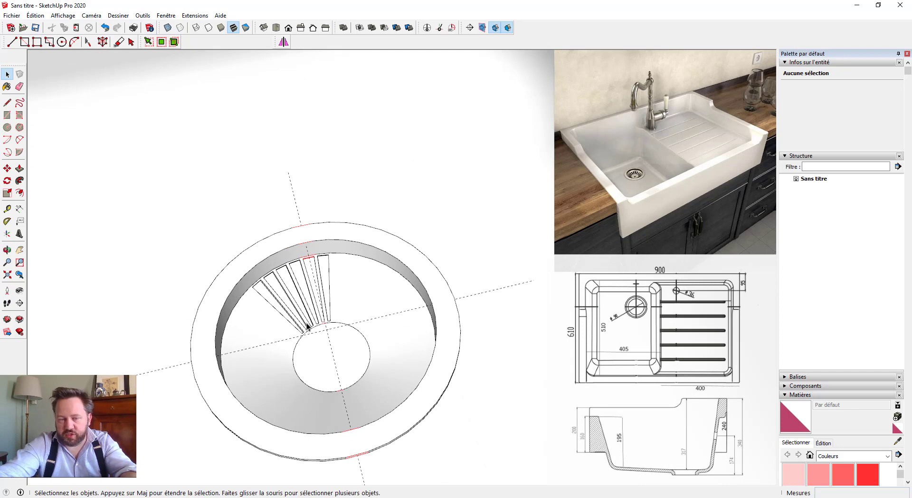
pyautogui.scroll(-2, 310, 323)
pyautogui.scroll(-2, 311, 311)
pyautogui.moveTo(324, 298); pyautogui.dragTo(302, 269, button='middle')
pyautogui.scroll(-2, 228, 299)
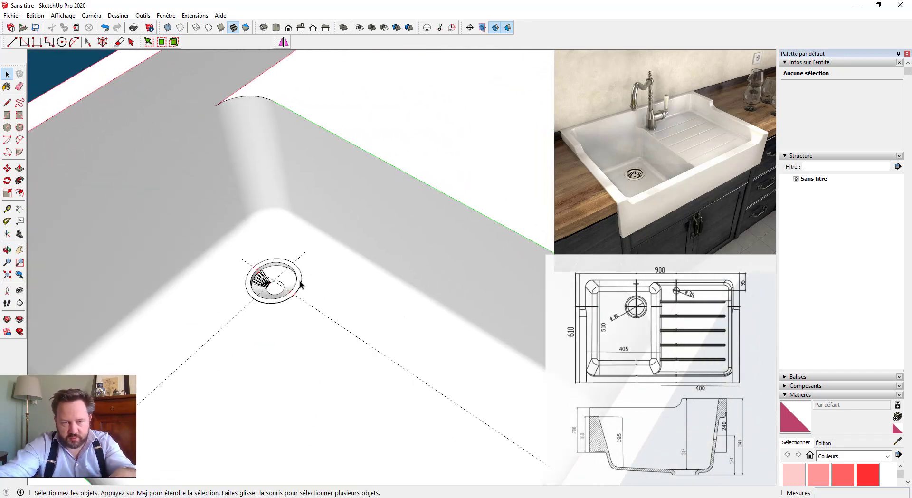
pyautogui.scroll(-3, 234, 332)
pyautogui.moveTo(248, 336); pyautogui.dragTo(406, 293, button='middle')
pyautogui.scroll(-1, 255, 300)
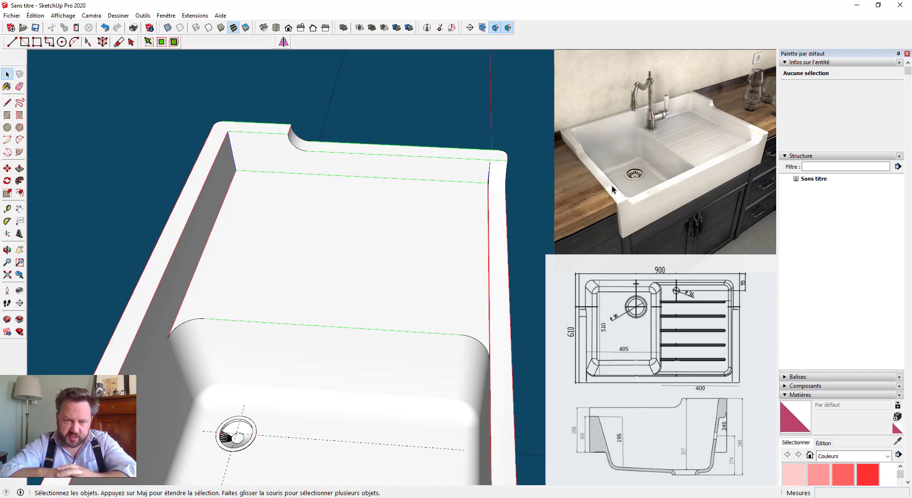
pyautogui.moveTo(383, 255); pyautogui.dragTo(361, 283, button='middle')
pyautogui.keyDown('shift'); pyautogui.moveTo(378, 317); pyautogui.dragTo(394, 337, button='middle'); pyautogui.keyUp('shift')
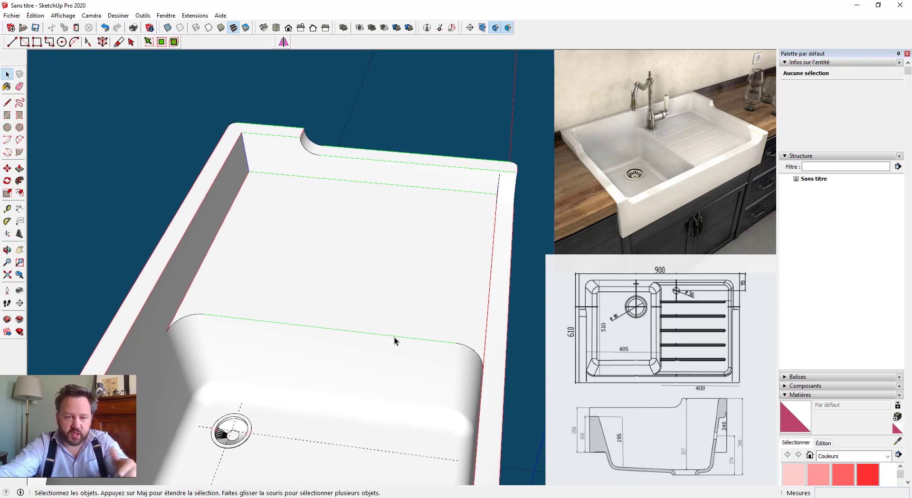
# - Switch to the other SketchUp window and examine the test block with its bent paths and swept tube
pyautogui.moveTo(317, 497)
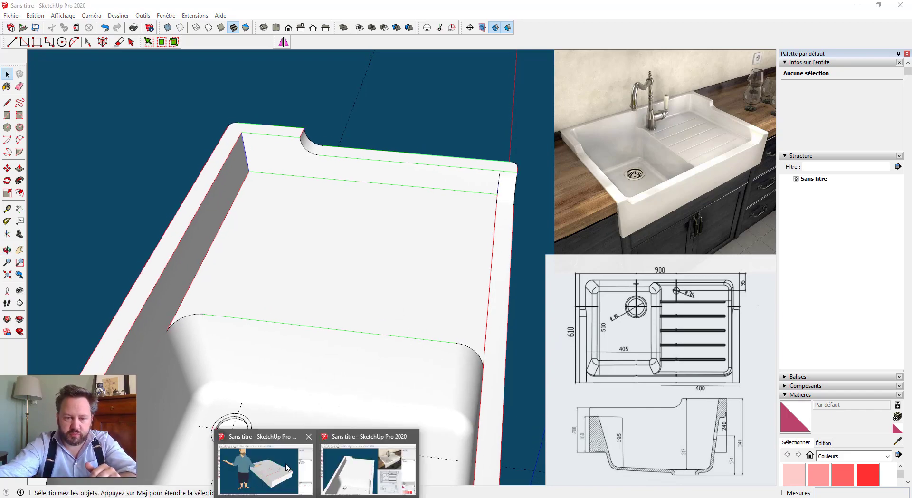
pyautogui.click(288, 466)
pyautogui.moveTo(396, 310); pyautogui.dragTo(499, 363, button='middle')
pyautogui.scroll(2, 498, 363)
pyautogui.scroll(3, 574, 356)
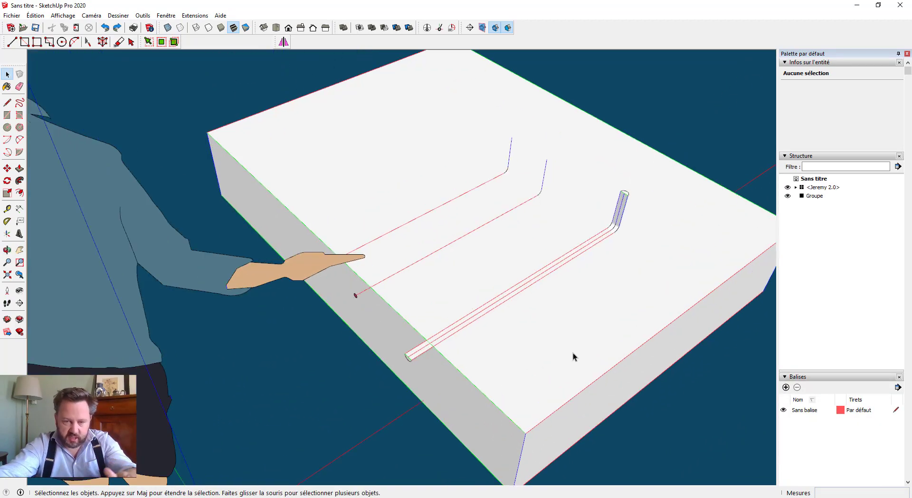
pyautogui.scroll(2, 432, 350)
pyautogui.scroll(2, 362, 331)
pyautogui.moveTo(363, 331); pyautogui.dragTo(363, 311, button='middle')
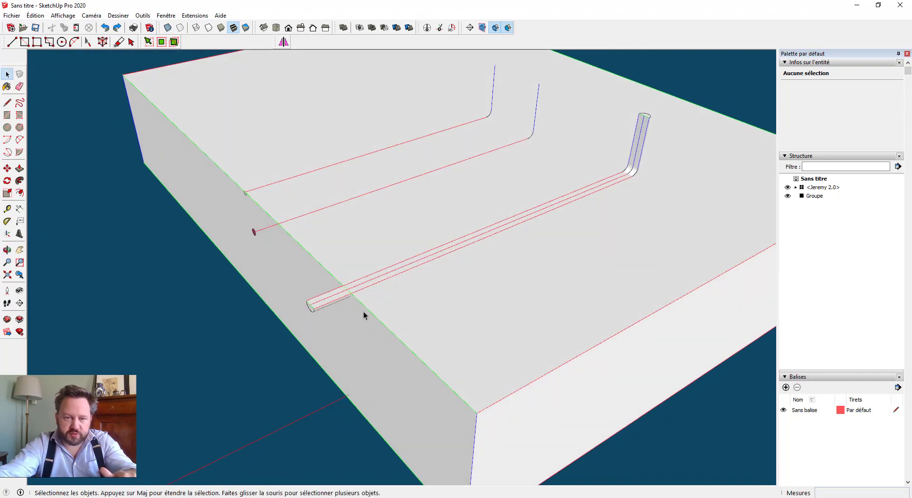
# - Delete the swept tube group from the test block
pyautogui.click(325, 305)
pyautogui.scroll(1, 324, 303)
pyautogui.moveTo(517, 278); pyautogui.dragTo(271, 275, button='middle')
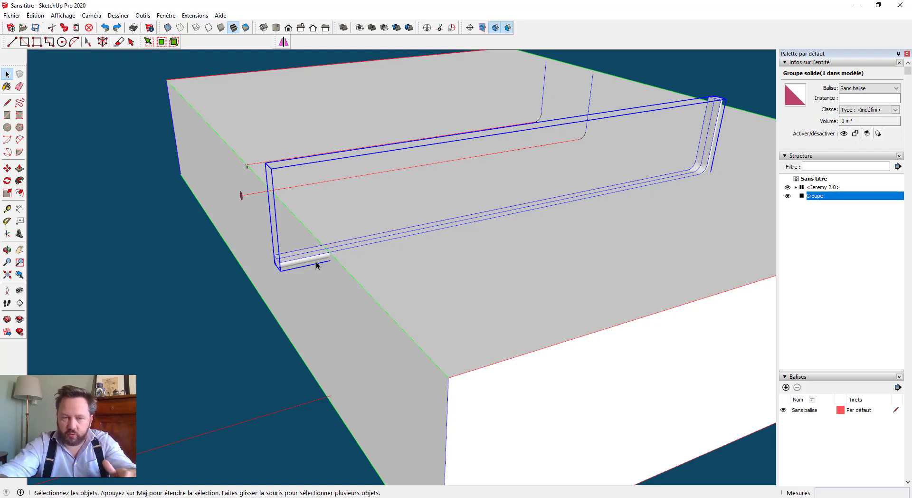
pyautogui.press('Delete')
# - Sweep the half-circle profile at the test block's edge along its bent path using Follow Me
pyautogui.moveTo(315, 261); pyautogui.dragTo(434, 339, button='middle')
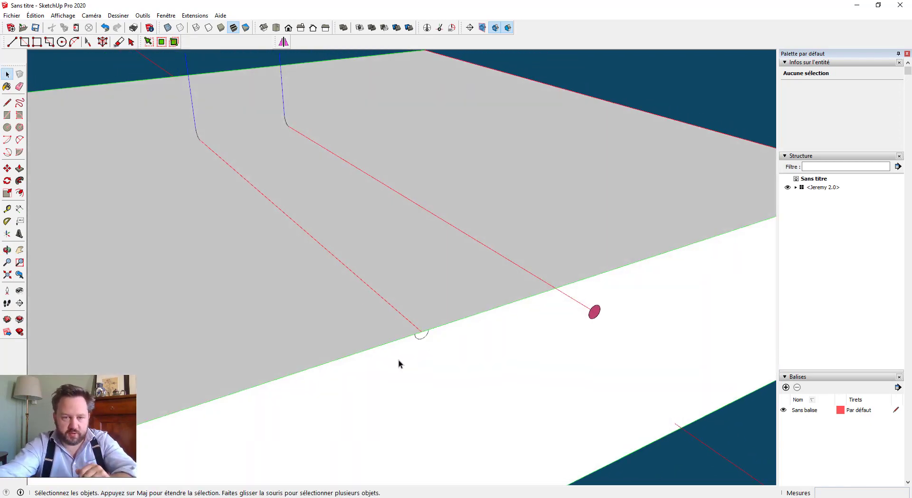
pyautogui.moveTo(585, 321); pyautogui.dragTo(546, 328, button='middle')
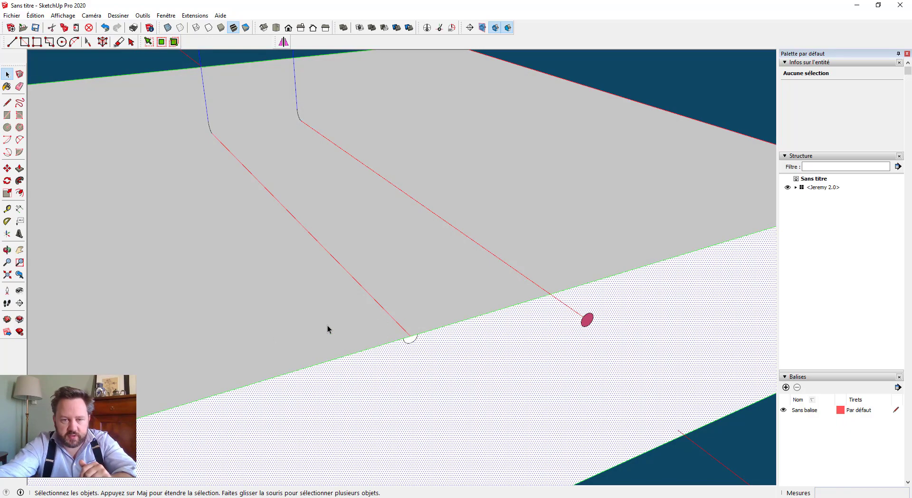
pyautogui.doubleClick(326, 325)
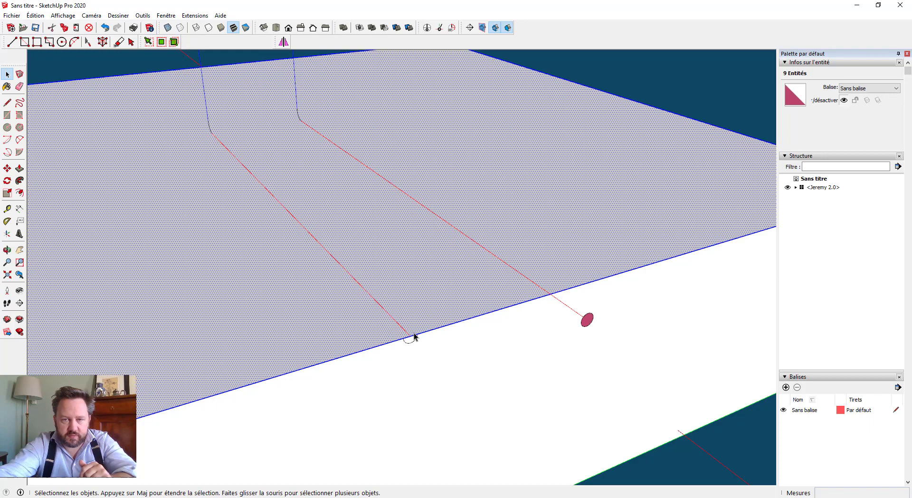
pyautogui.click(646, 87)
pyautogui.click(19, 181)
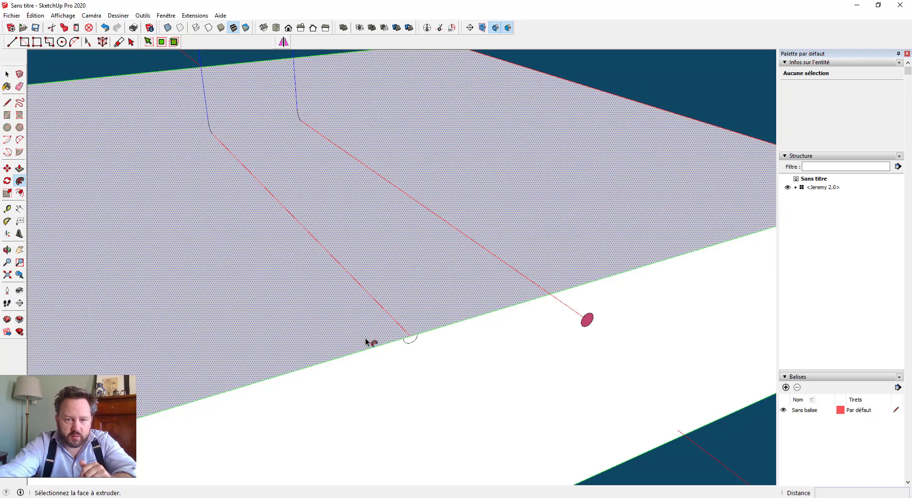
pyautogui.click(411, 338)
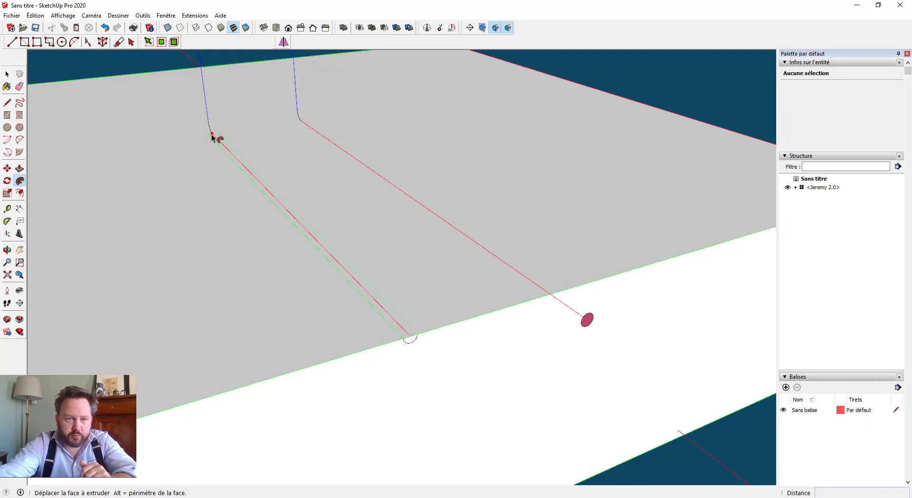
pyautogui.click(201, 65)
pyautogui.press('space')
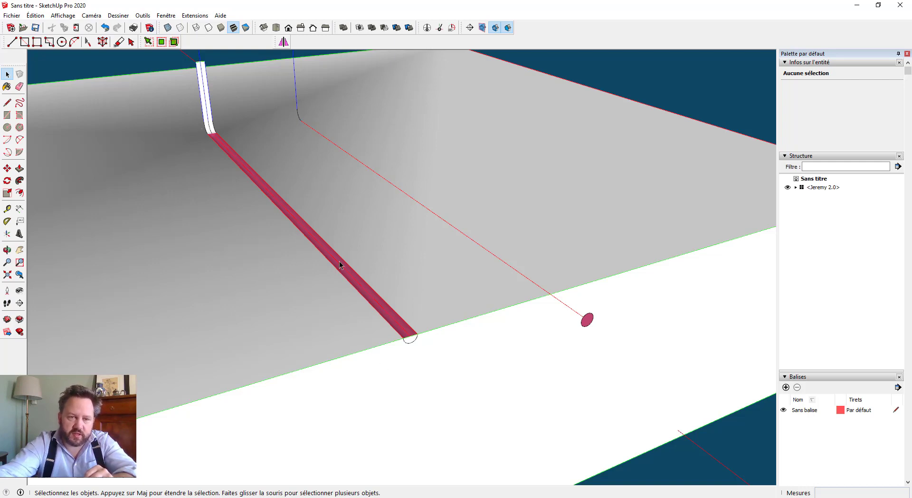
# - Undo the half-circle sweep and erase the half-circle profile with its bent path from the test block
pyautogui.moveTo(306, 230); pyautogui.dragTo(333, 229, button='middle')
pyautogui.hotkey('ctrl', 'z')
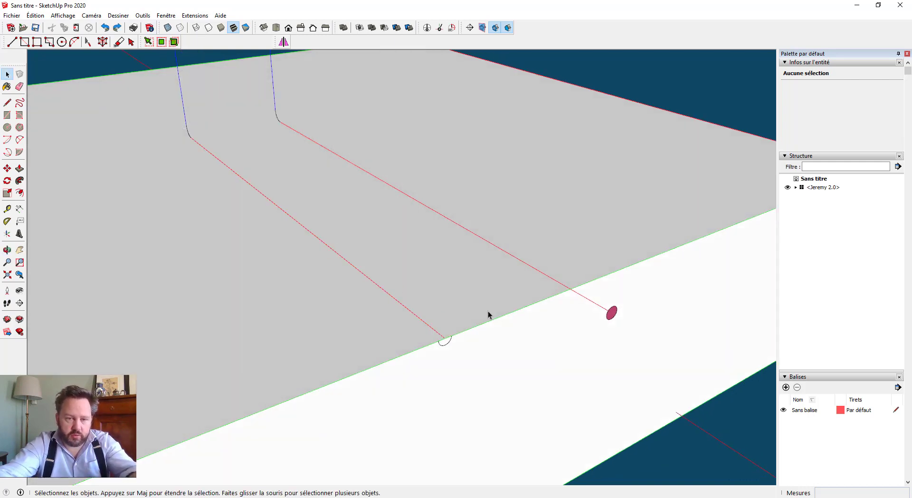
pyautogui.moveTo(478, 331); pyautogui.dragTo(413, 328, button='middle')
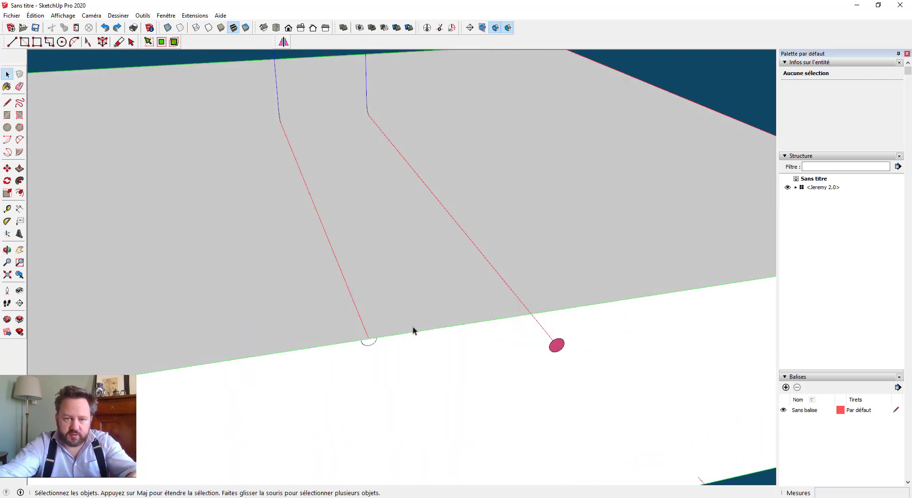
pyautogui.press('e')
pyautogui.click(368, 335)
pyautogui.moveTo(278, 121)
pyautogui.mouseDown()
pyautogui.moveTo(284, 126)
pyautogui.moveTo(279, 96)
pyautogui.moveTo(279, 111)
pyautogui.mouseUp()
pyautogui.scroll(-1, 291, 154)
pyautogui.moveTo(442, 192)
pyautogui.mouseDown(button='middle')
pyautogui.moveTo(271, 203)
pyautogui.moveTo(386, 279)
pyautogui.mouseUp(button='middle')
pyautogui.press('space')
pyautogui.scroll(1, 361, 359)
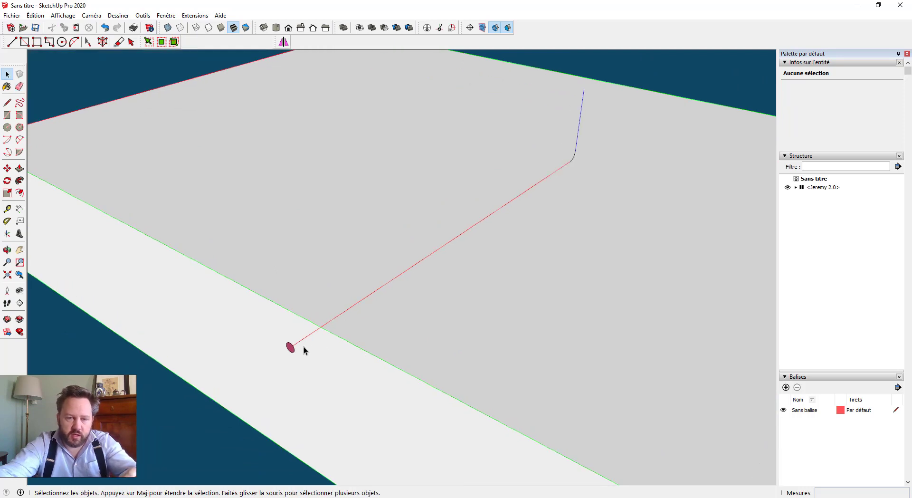
pyautogui.moveTo(314, 335); pyautogui.dragTo(360, 308, button='middle')
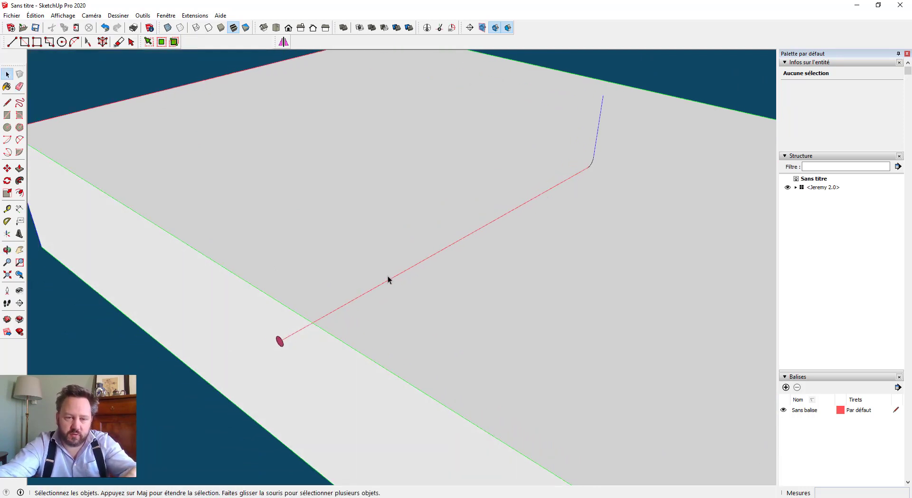
pyautogui.scroll(2, 283, 349)
pyautogui.scroll(-2, 186, 311)
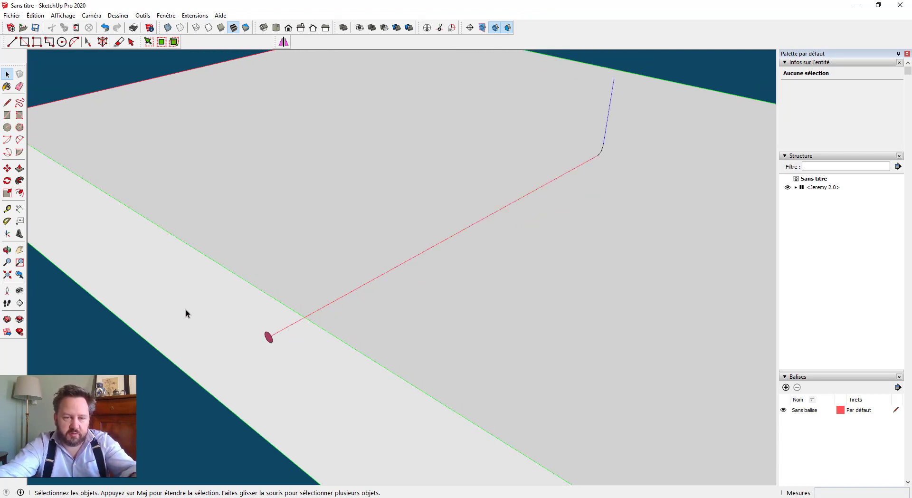
pyautogui.scroll(-2, 307, 259)
pyautogui.scroll(2, 238, 359)
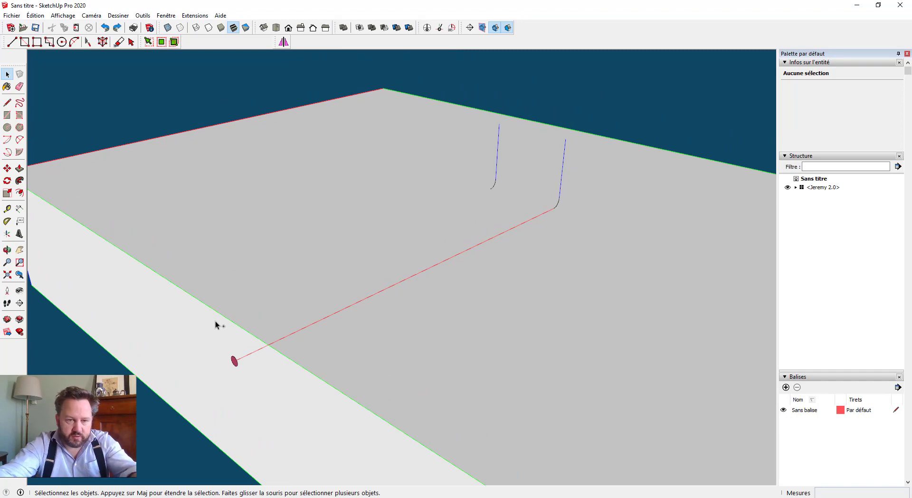
pyautogui.hotkey('ctrl', 'z')
pyautogui.click(206, 307)
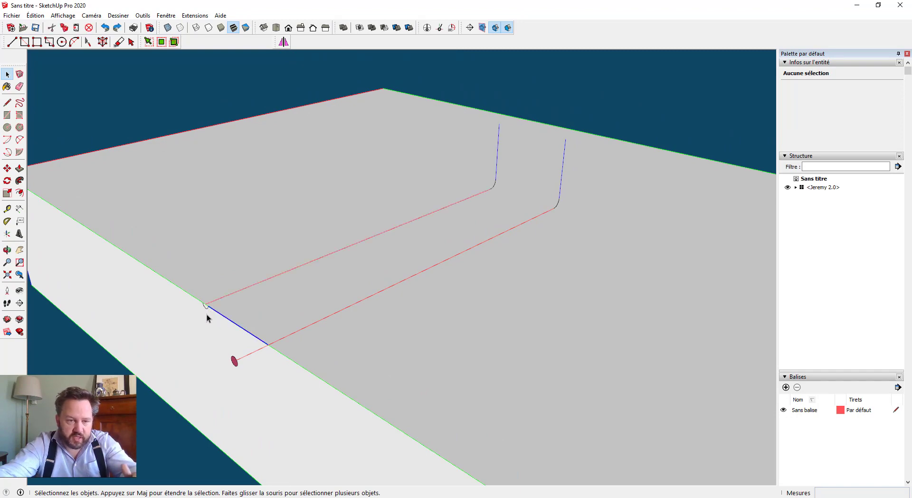
pyautogui.click(191, 318)
pyautogui.scroll(1, 194, 318)
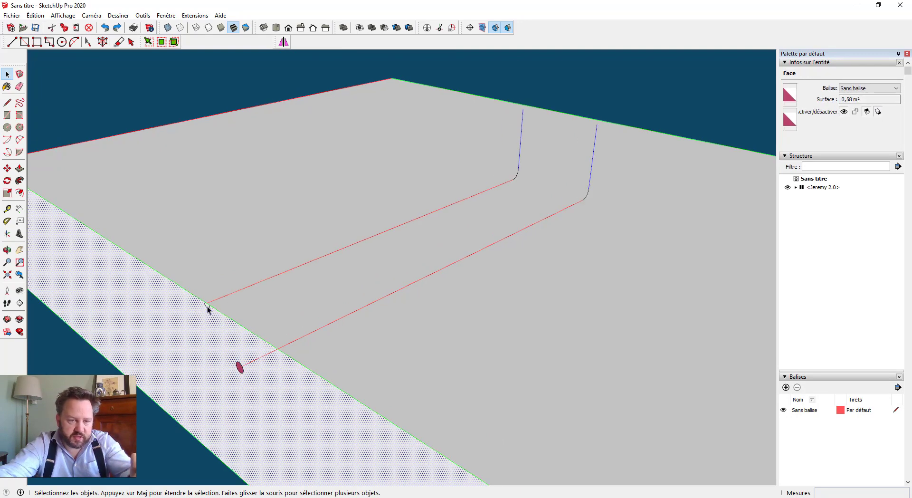
pyautogui.click(207, 307)
pyautogui.click(182, 324)
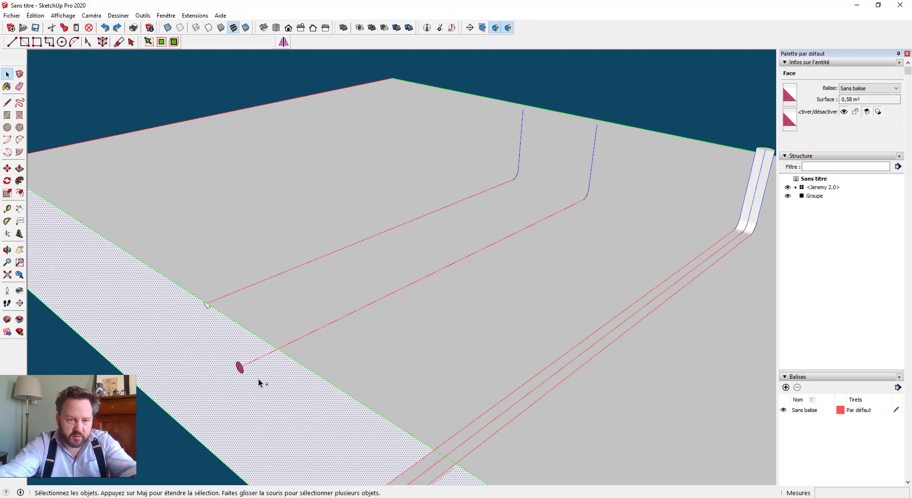
pyautogui.hotkey('ctrl', 'z')
pyautogui.hotkey('ctrl', 'z')
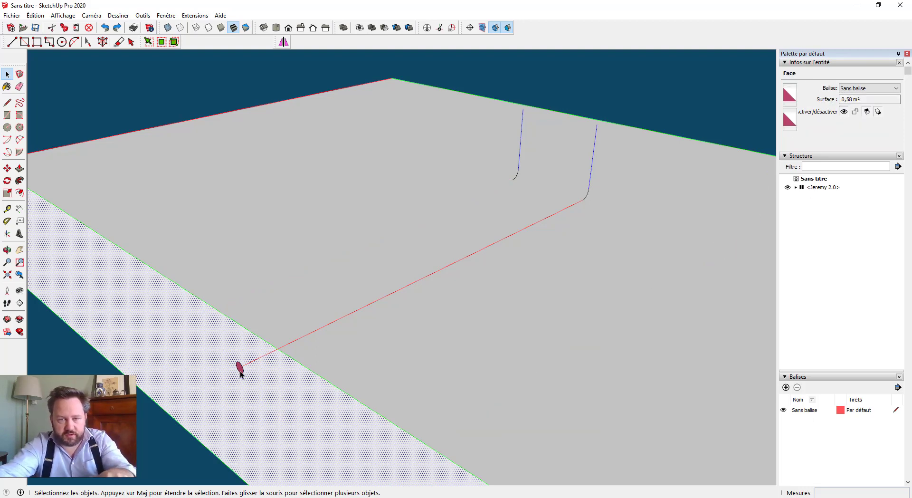
pyautogui.press('super')
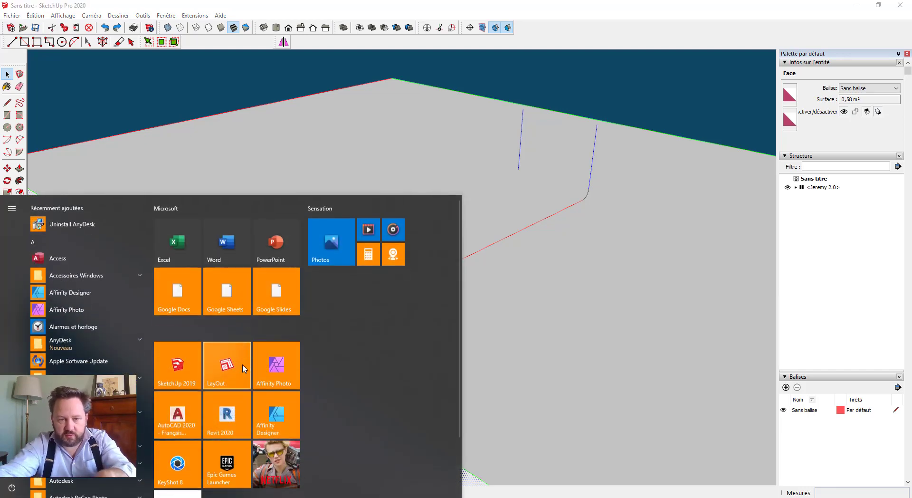
pyautogui.click(537, 39)
pyautogui.hotkey('ctrl', 'y')
pyautogui.moveTo(279, 394); pyautogui.dragTo(278, 363, button='middle')
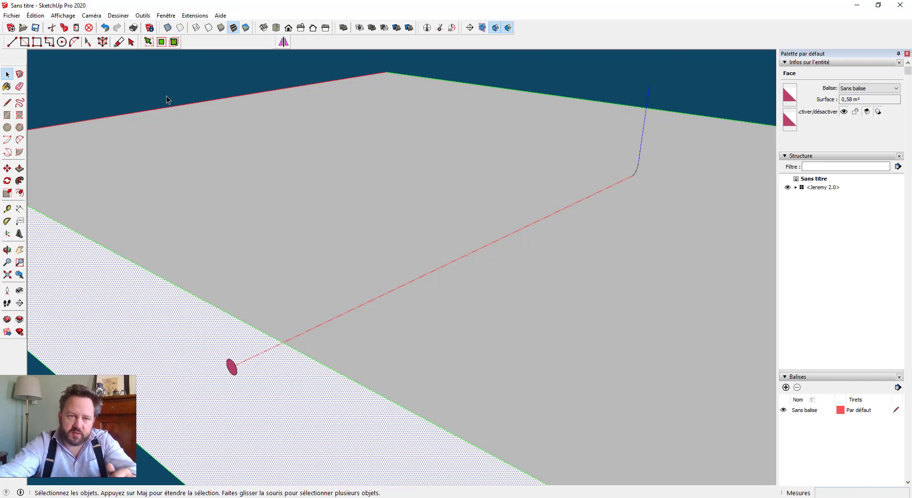
# - Sweep the circle in front of the test block along the remaining bent path using Follow Me
pyautogui.click(166, 96)
pyautogui.click(19, 181)
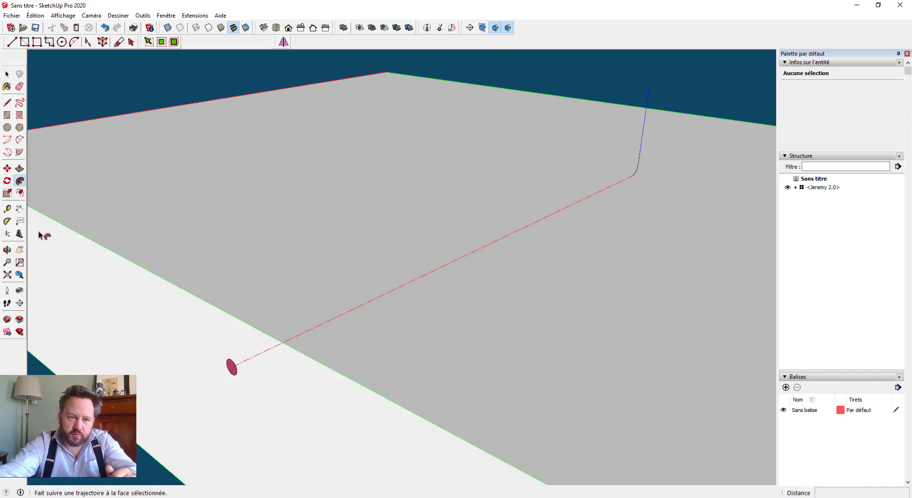
pyautogui.click(232, 367)
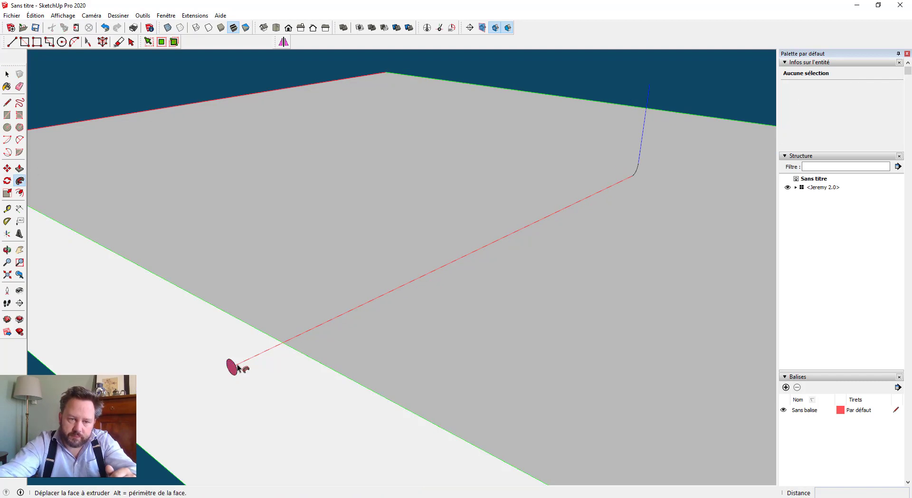
pyautogui.click(643, 100)
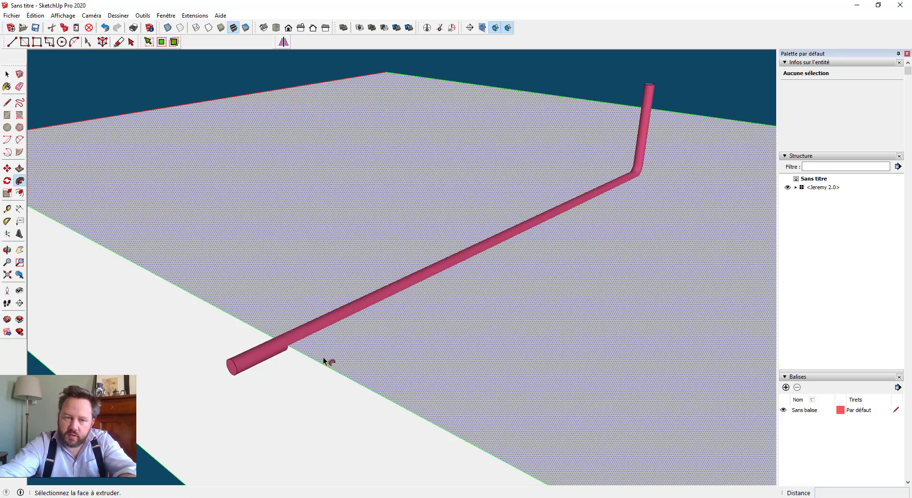
pyautogui.press('space')
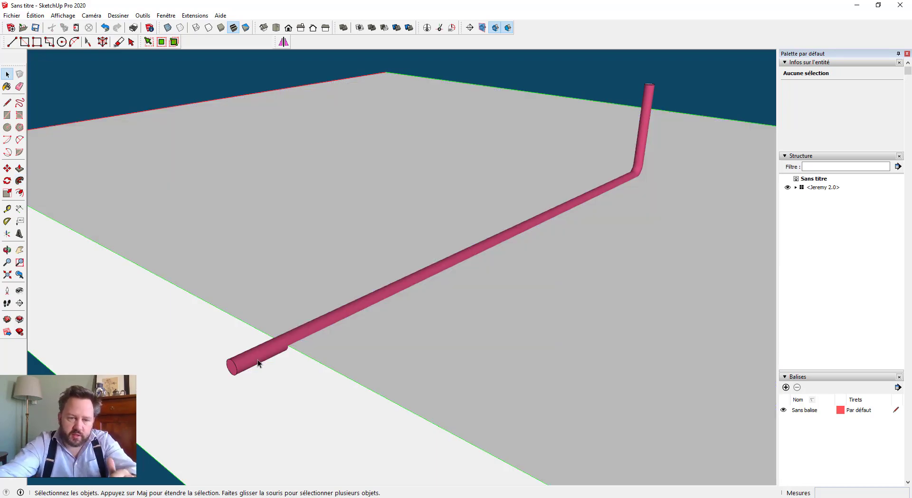
# - Select the whole swept tube and intersect its faces with the model
pyautogui.moveTo(255, 358)
pyautogui.mouseDown(button='middle')
pyautogui.moveTo(270, 365)
pyautogui.moveTo(234, 354)
pyautogui.moveTo(247, 368)
pyautogui.mouseUp(button='middle')
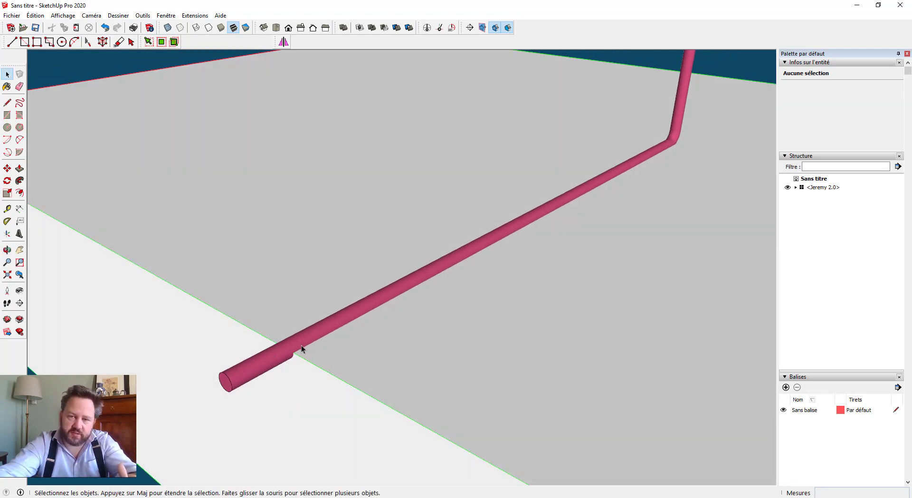
pyautogui.moveTo(298, 383); pyautogui.dragTo(268, 336, button='middle')
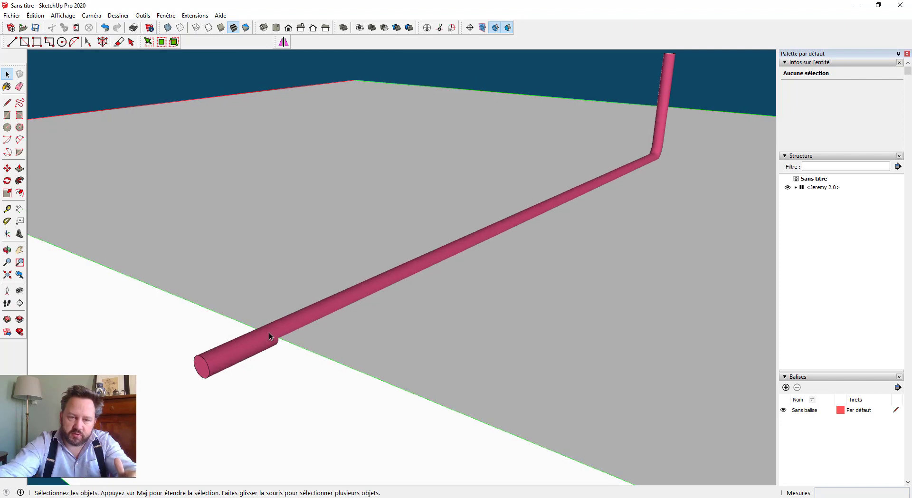
pyautogui.tripleClick(265, 334)
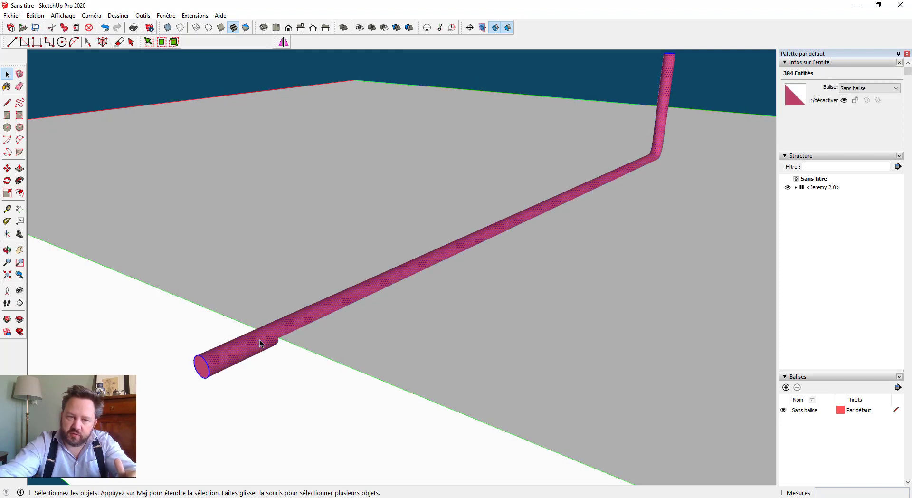
pyautogui.rightClick(269, 329)
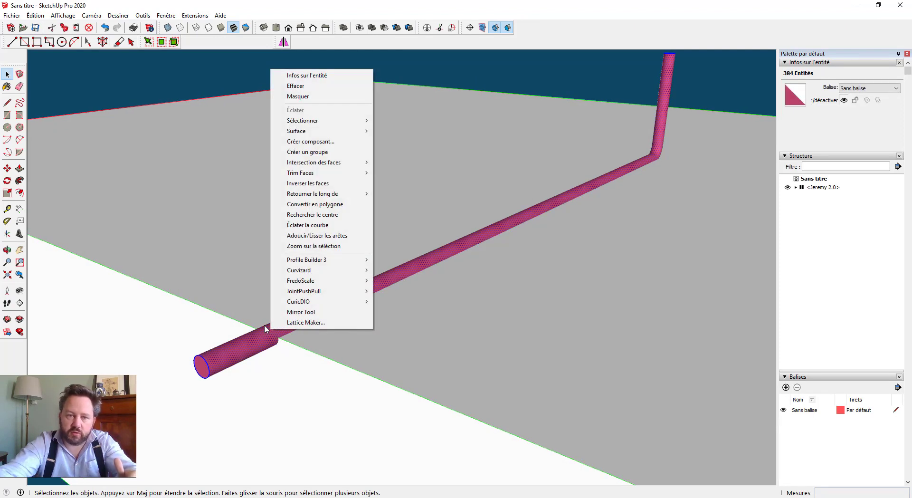
pyautogui.moveTo(346, 164)
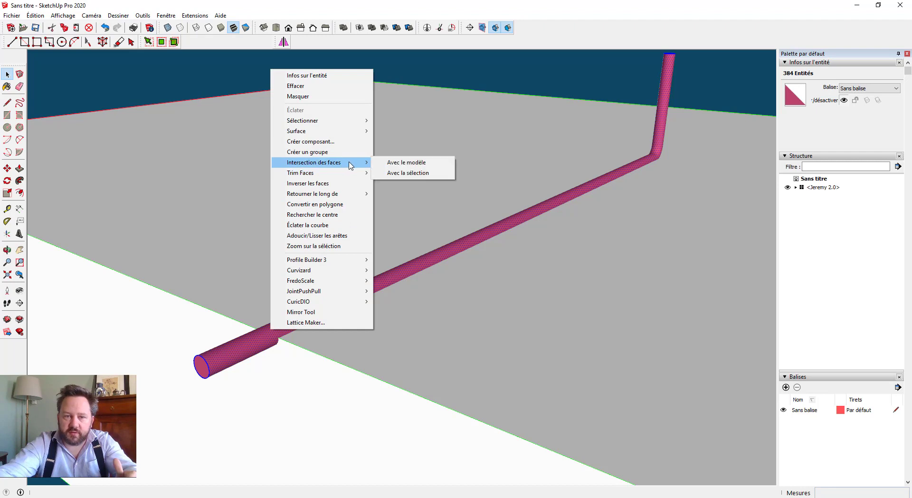
pyautogui.click(403, 163)
pyautogui.click(320, 324)
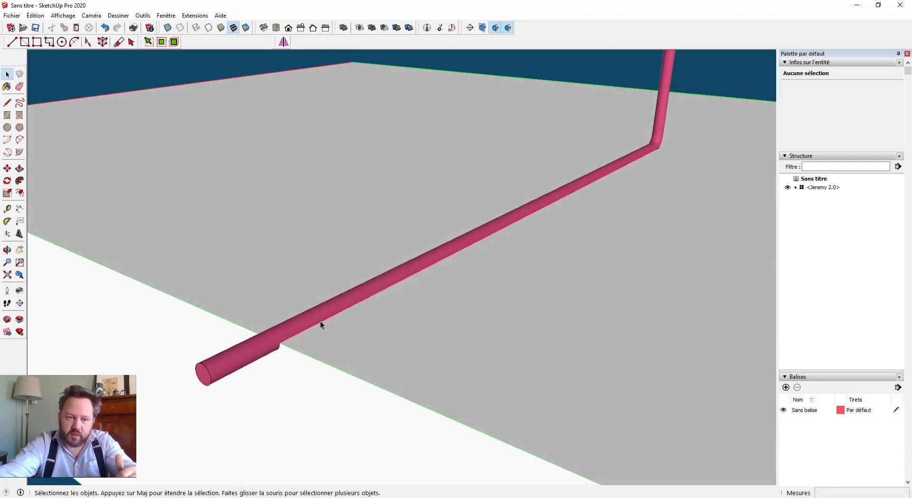
# - Delete the tube's outer surface, the leftover faces covering the groove, and the straight path lines to open the groove in the block
pyautogui.click(244, 355)
pyautogui.press('Delete')
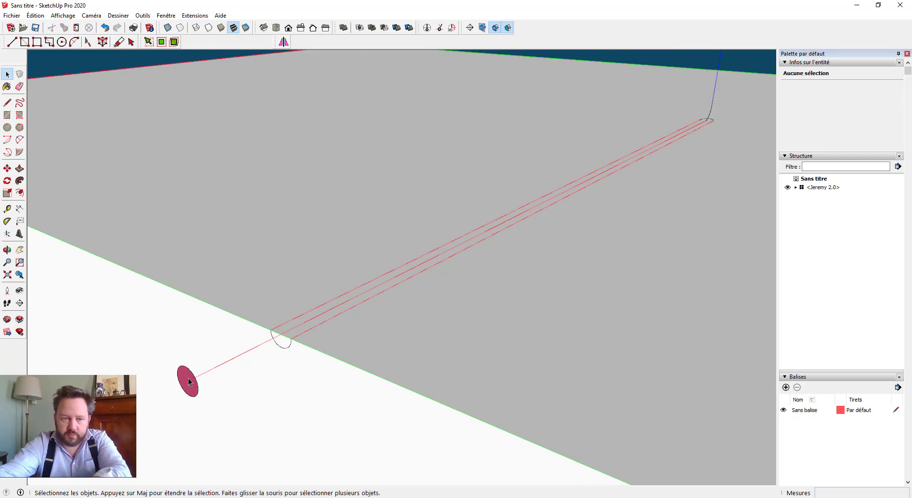
pyautogui.click(287, 336)
pyautogui.press('Delete')
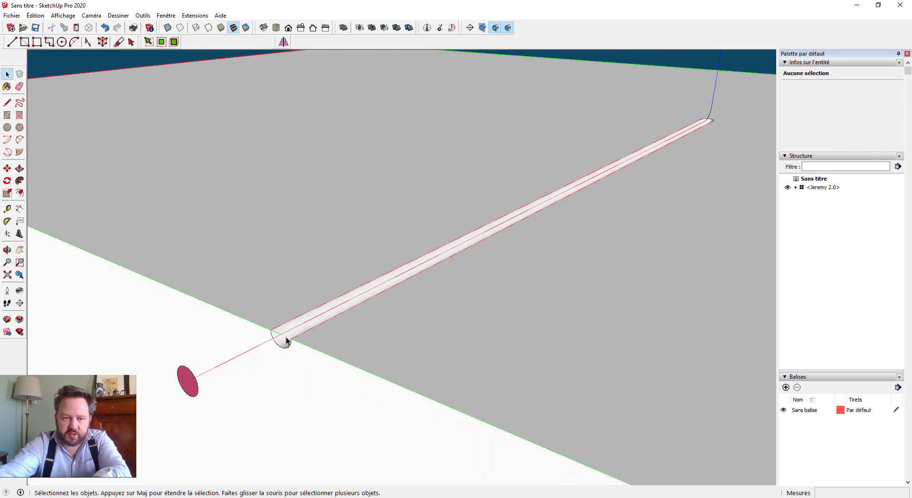
pyautogui.click(282, 334)
pyautogui.press('Delete')
pyautogui.click(276, 336)
pyautogui.press('Delete')
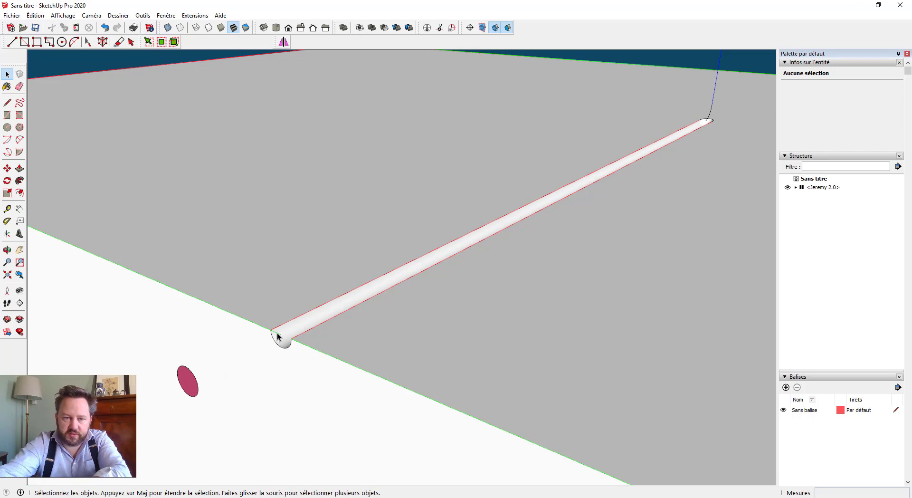
# - Examine the rounded end of the groove where the path bends upward from the test block
pyautogui.scroll(-2, 277, 336)
pyautogui.keyDown('shift'); pyautogui.moveTo(591, 224); pyautogui.dragTo(433, 294, button='middle'); pyautogui.keyUp('shift')
pyautogui.scroll(4, 506, 222)
pyautogui.moveTo(399, 255); pyautogui.dragTo(209, 314, button='middle')
pyautogui.moveTo(490, 260); pyautogui.dragTo(421, 277, button='middle')
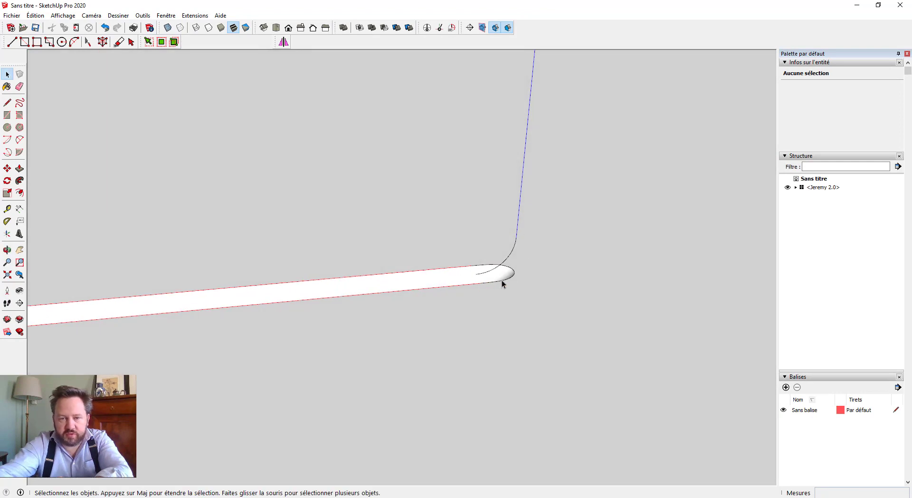
pyautogui.moveTo(501, 283); pyautogui.dragTo(508, 327, button='middle')
pyautogui.moveTo(487, 219); pyautogui.dragTo(436, 311, button='middle')
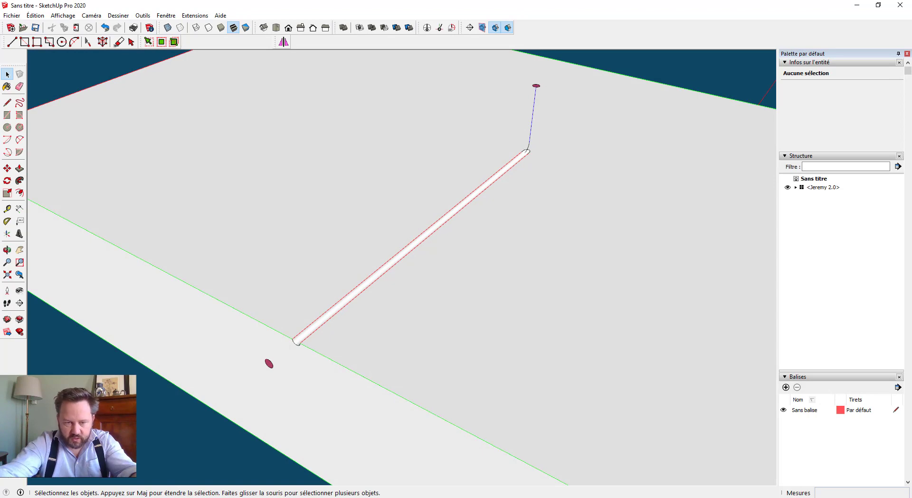
# - Switch back to the sink model and place two guides on the draining area, about 56 mm from its side edge and 10 mm further in
pyautogui.click(353, 463)
pyautogui.moveTo(469, 367)
pyautogui.mouseDown(button='middle')
pyautogui.moveTo(435, 367)
pyautogui.moveTo(468, 360)
pyautogui.mouseUp(button='middle')
pyautogui.press('t')
pyautogui.moveTo(342, 309); pyautogui.dragTo(498, 222, button='middle')
pyautogui.scroll(2, 492, 280)
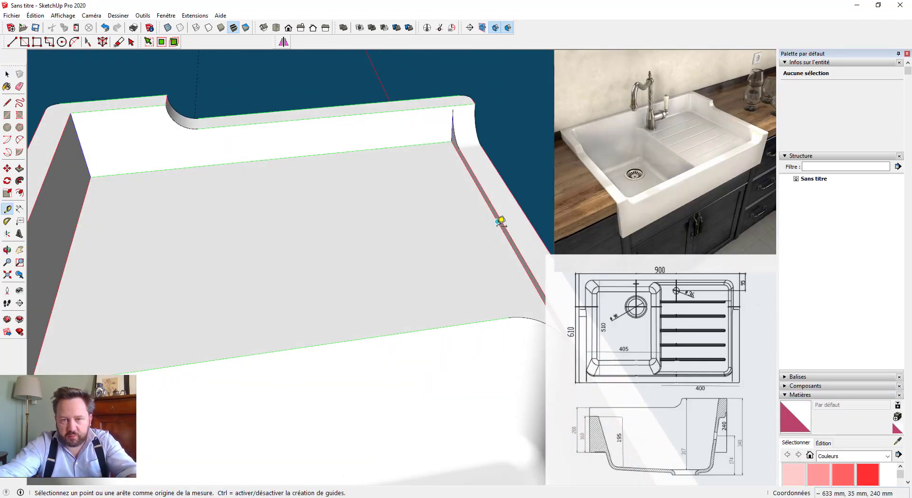
pyautogui.click(511, 245)
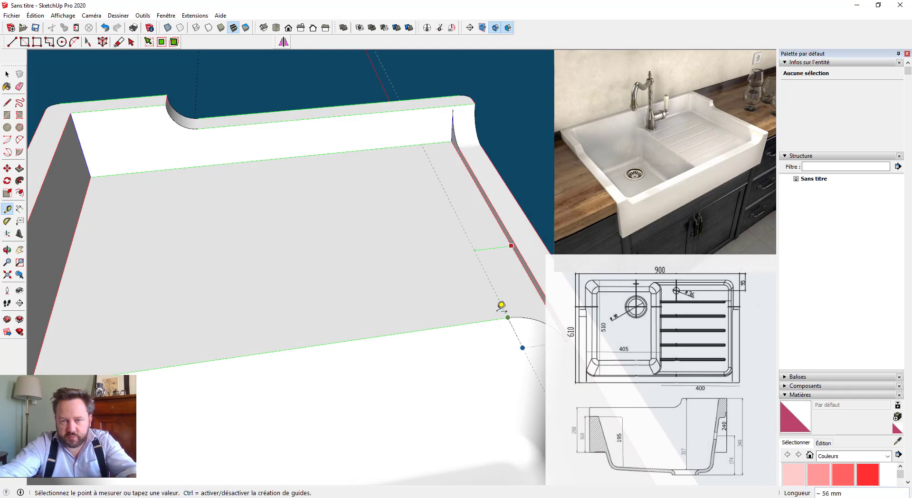
pyautogui.click(502, 308)
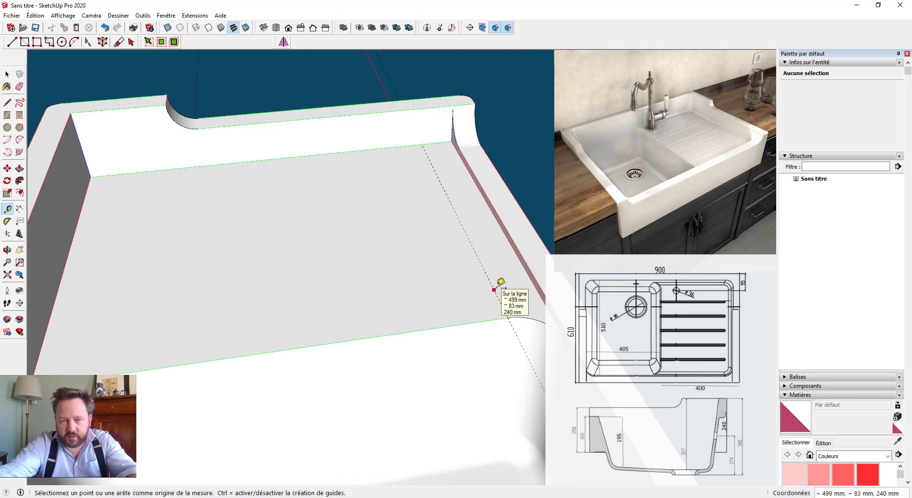
pyautogui.click(500, 300)
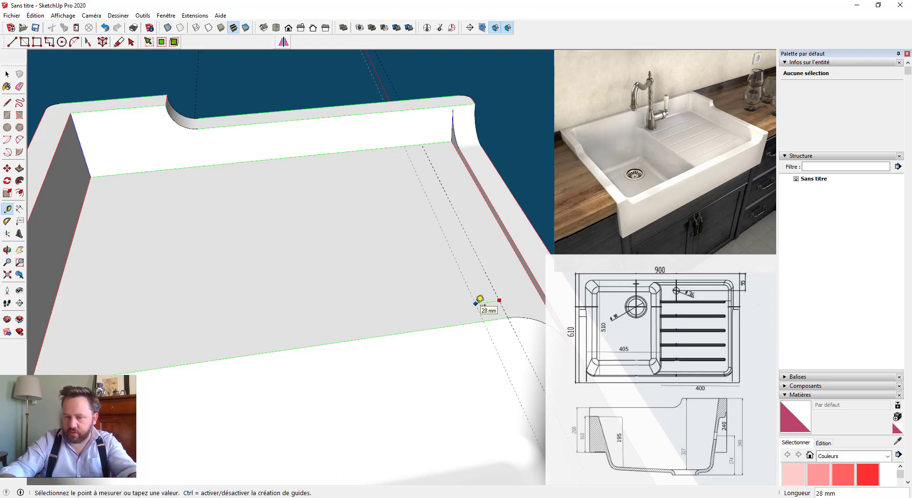
pyautogui.click(480, 300)
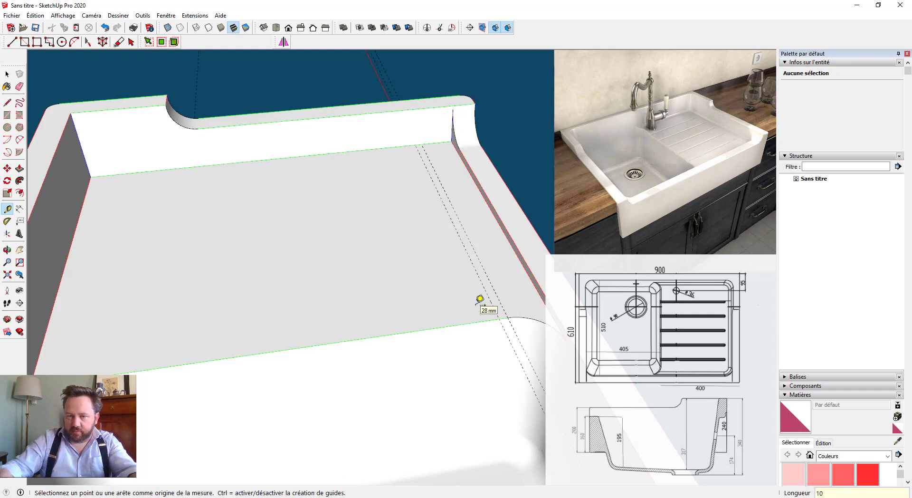
# - Place two guides along the draining area's opposite edge, one about 48 mm from it and another 10 mm further in
pyautogui.click(55, 306)
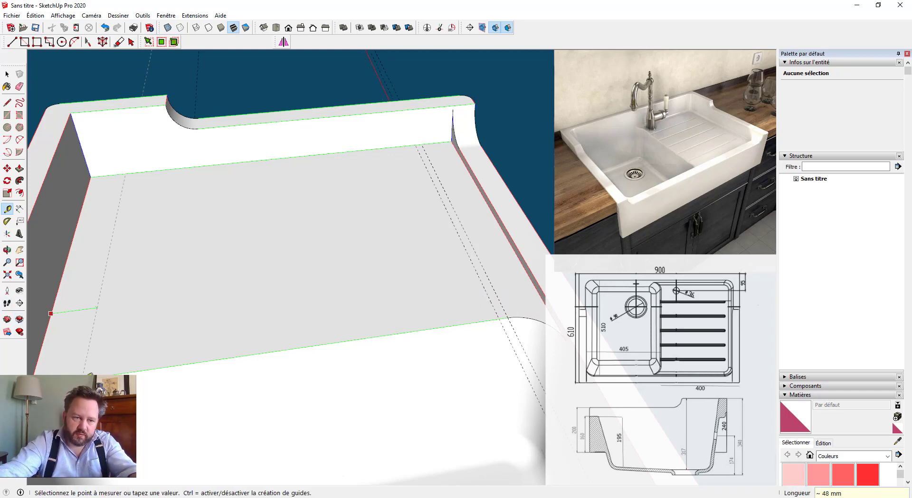
pyautogui.click(90, 370)
pyautogui.click(90, 352)
pyautogui.write('10')
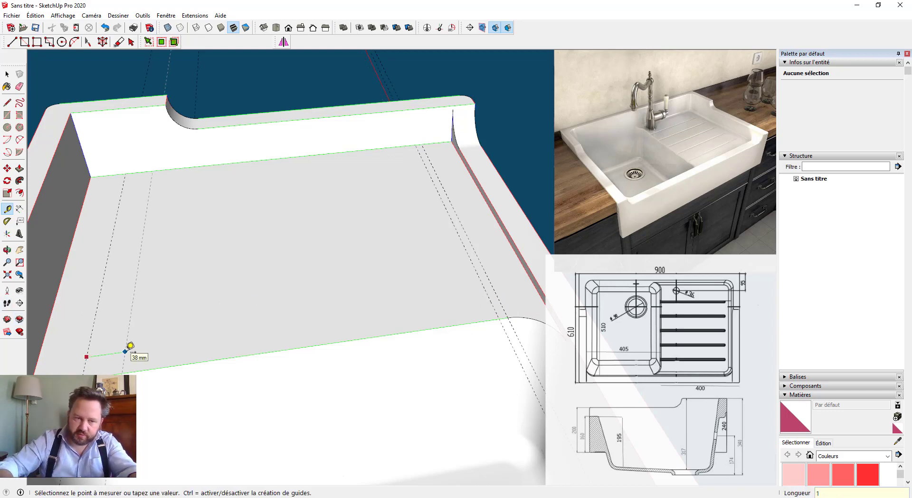
pyautogui.press('Return')
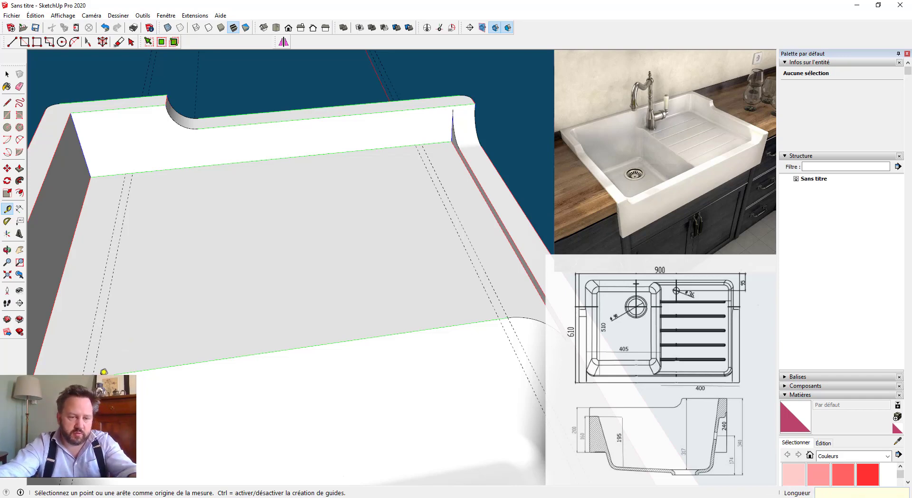
# - Copy the inner guide on one side of the draining area onto the opposite inner guide and divide the gap into 4 equal intervals
pyautogui.press('space')
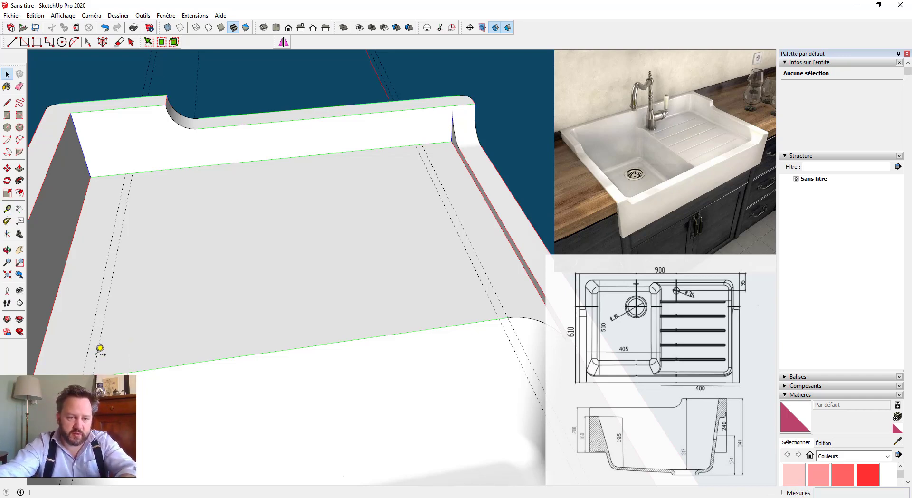
pyautogui.click(96, 361)
pyautogui.click(97, 360)
pyautogui.press('m')
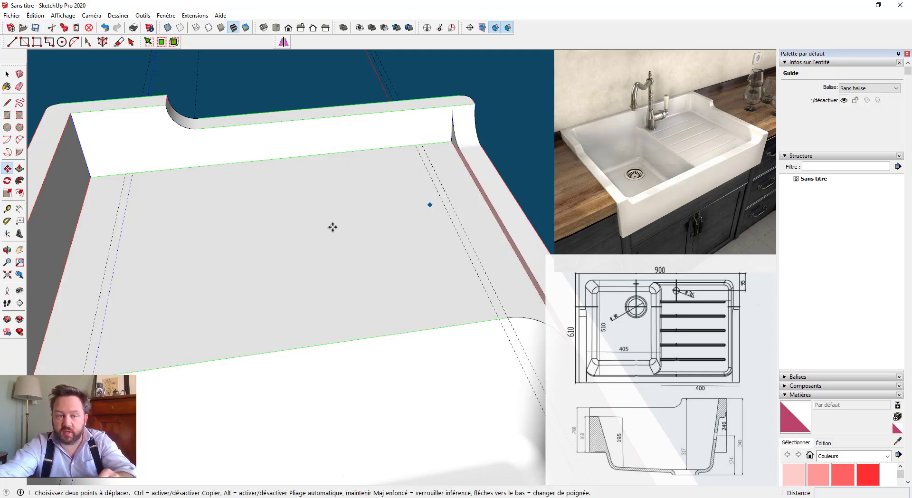
pyautogui.click(111, 284)
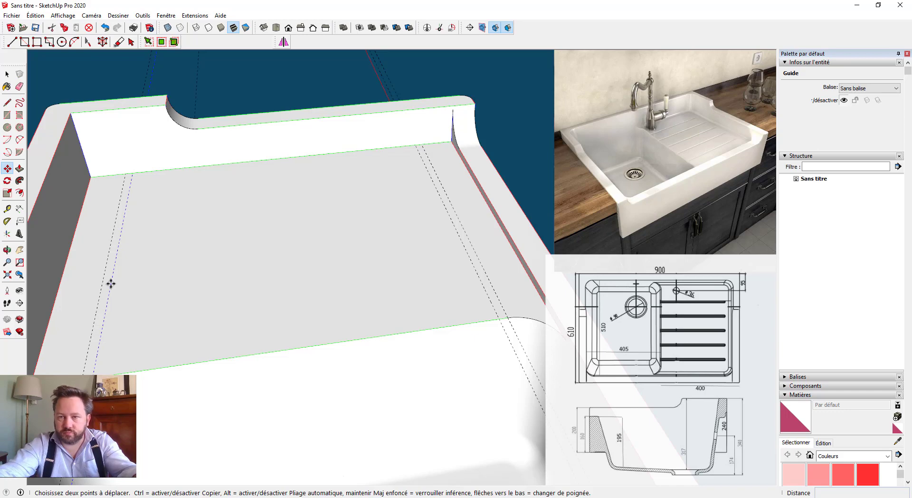
pyautogui.press('ctrl')
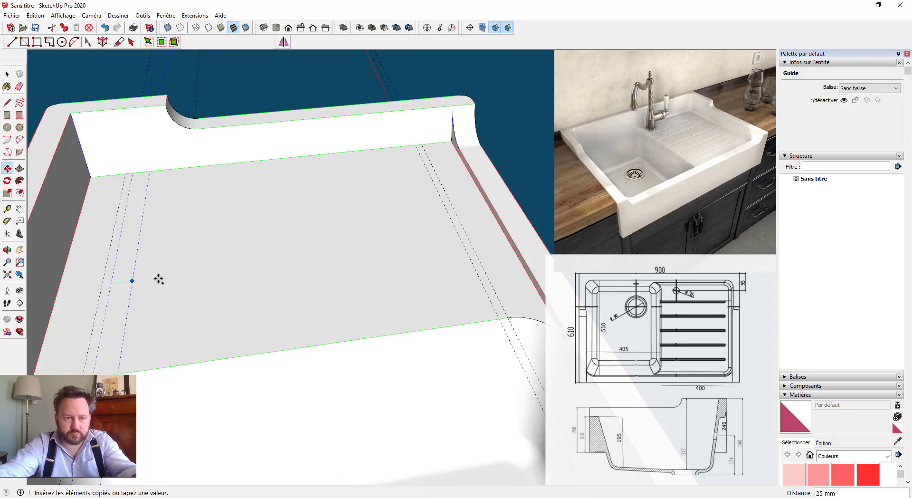
pyautogui.click(457, 239)
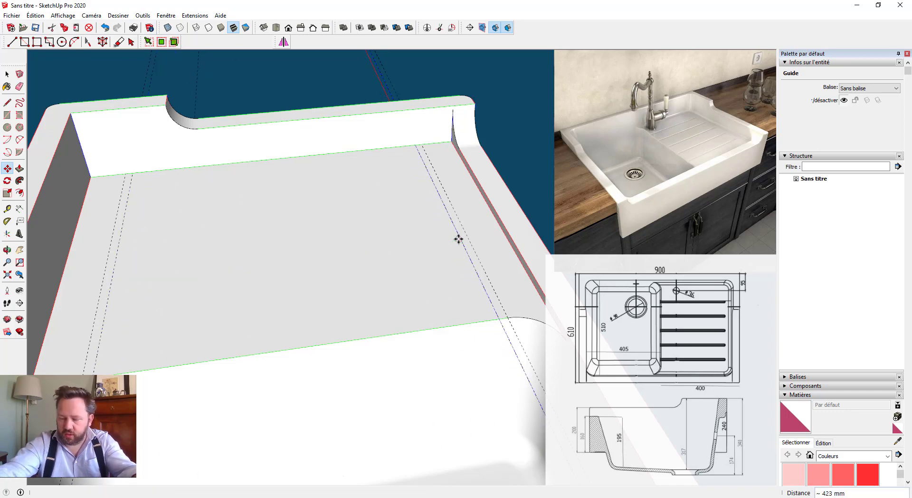
pyautogui.press('Return')
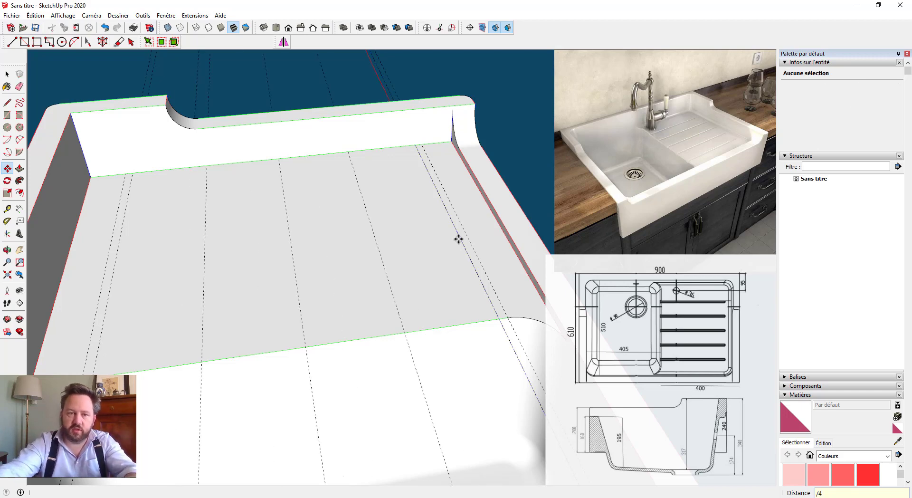
pyautogui.moveTo(371, 301); pyautogui.dragTo(481, 368, button='middle')
pyautogui.press('space')
pyautogui.moveTo(401, 352); pyautogui.dragTo(171, 342, button='middle')
pyautogui.press('c')
pyautogui.press('space')
pyautogui.press('l')
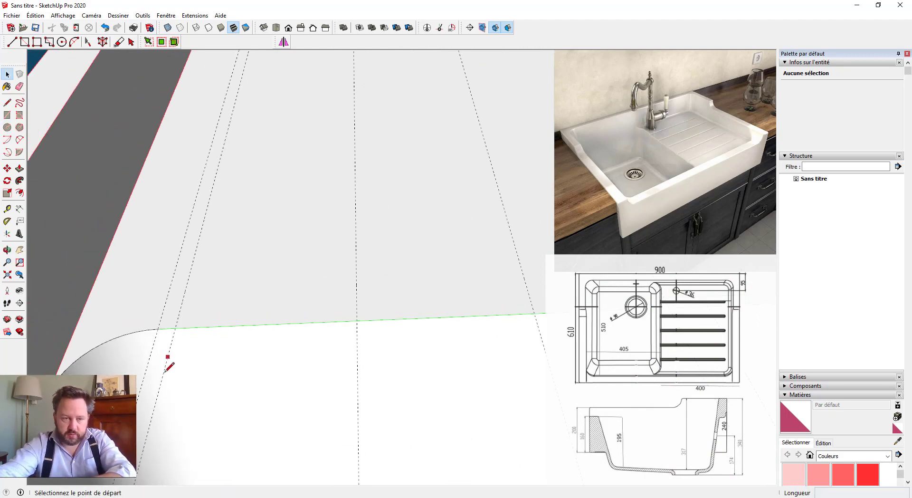
pyautogui.click(165, 367)
pyautogui.moveTo(202, 294); pyautogui.dragTo(195, 297, button='middle')
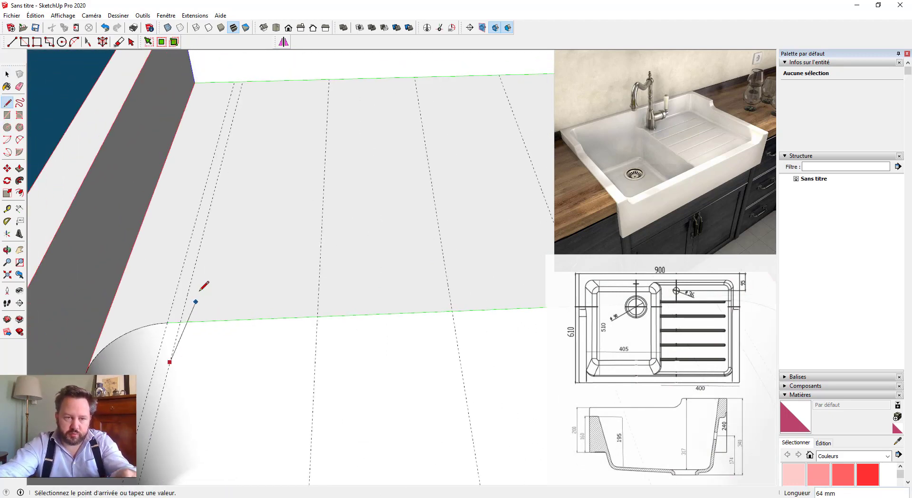
pyautogui.moveTo(216, 232); pyautogui.dragTo(279, 265, button='middle')
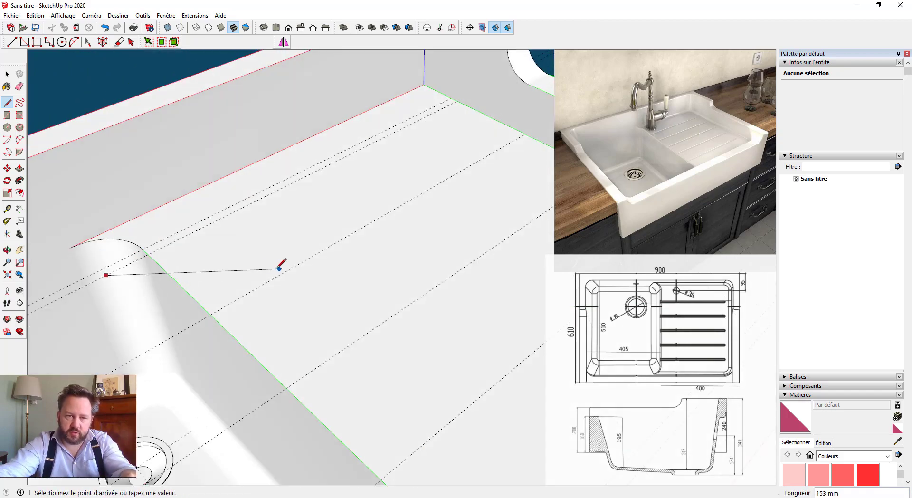
pyautogui.press('space')
pyautogui.hotkey('ctrl', 'a')
pyautogui.hotkey('ctrl', 't')
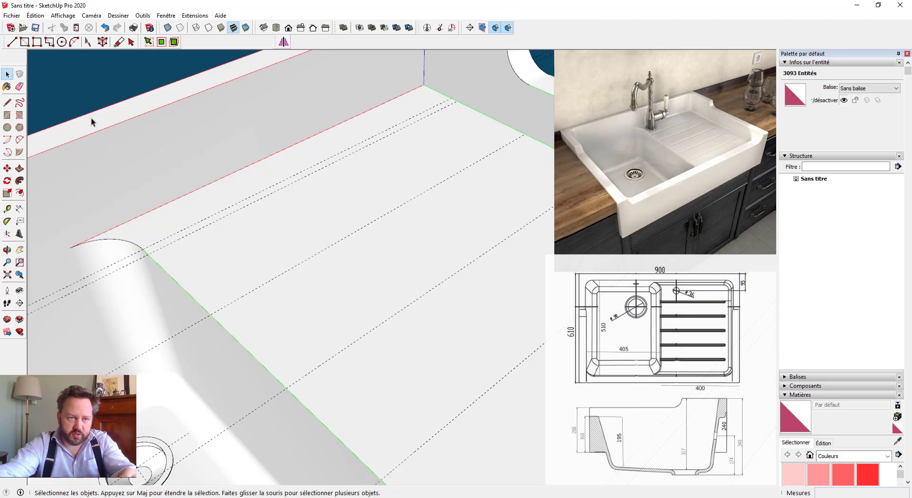
# - Draw a groove path from beyond the basin edge along the inner guide, ending in a vertical line rising near the back wall
pyautogui.press('l')
pyautogui.click(121, 268)
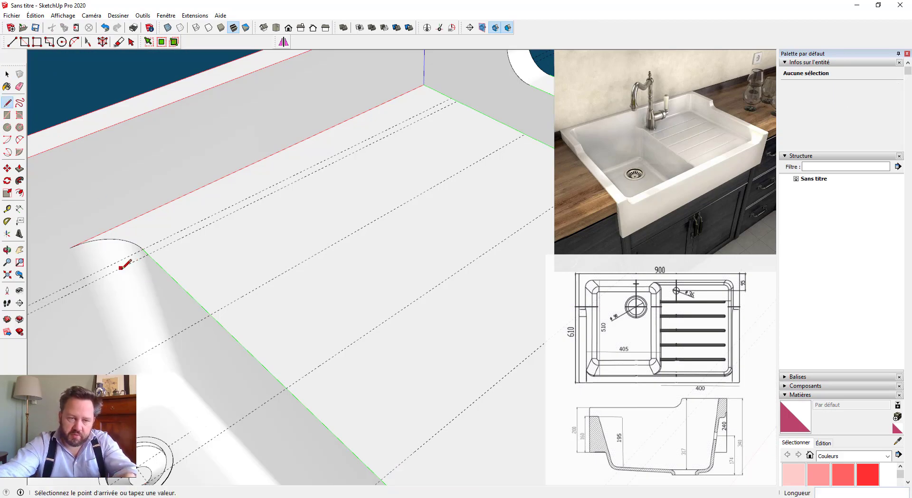
pyautogui.moveTo(283, 200); pyautogui.dragTo(346, 264, button='middle')
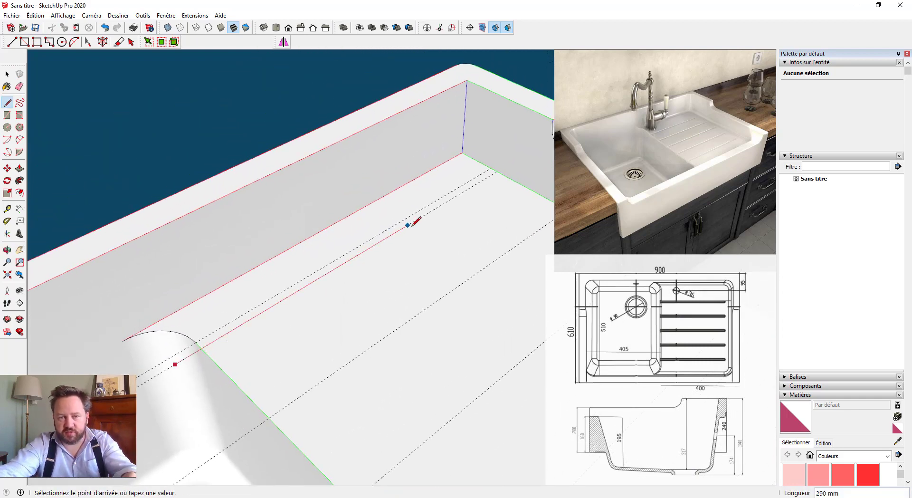
pyautogui.click(476, 183)
pyautogui.click(482, 116)
pyautogui.moveTo(455, 183); pyautogui.dragTo(390, 142, button='middle')
pyautogui.press('space')
# - Try rounding the corner between the path's long line and vertical line with a tangent arc about 15 mm across
pyautogui.scroll(2, 524, 183)
pyautogui.press('a')
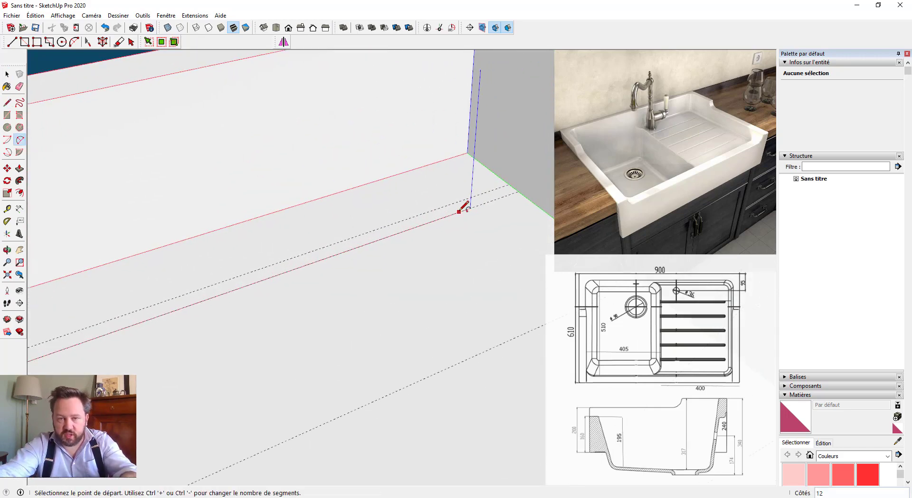
pyautogui.click(456, 212)
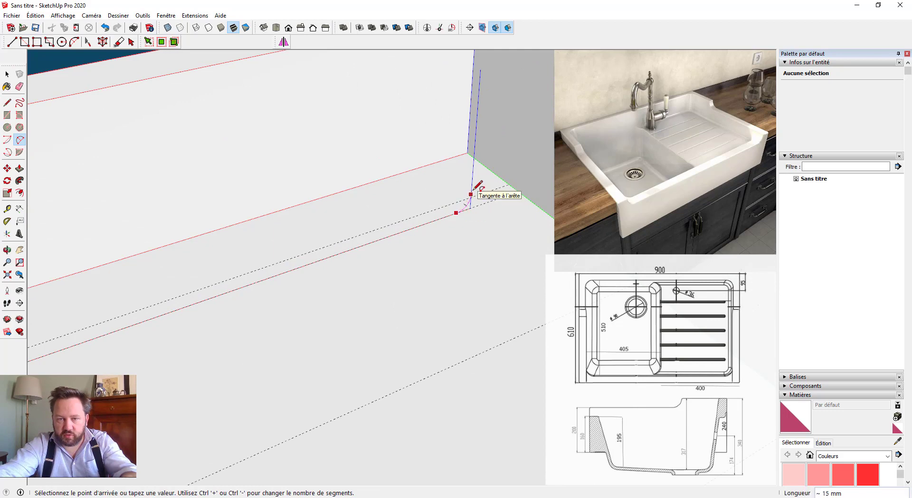
pyautogui.doubleClick(472, 194)
pyautogui.scroll(2, 468, 205)
pyautogui.press('space')
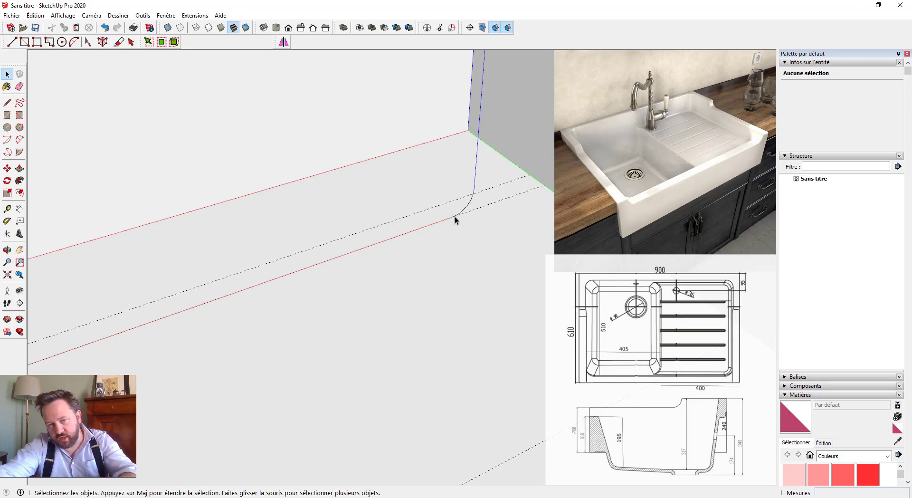
pyautogui.hotkey('ctrl', 'z')
# - Join the path's long line and vertical line with a slightly larger tangent arc starting further back from the corner
pyautogui.press('a')
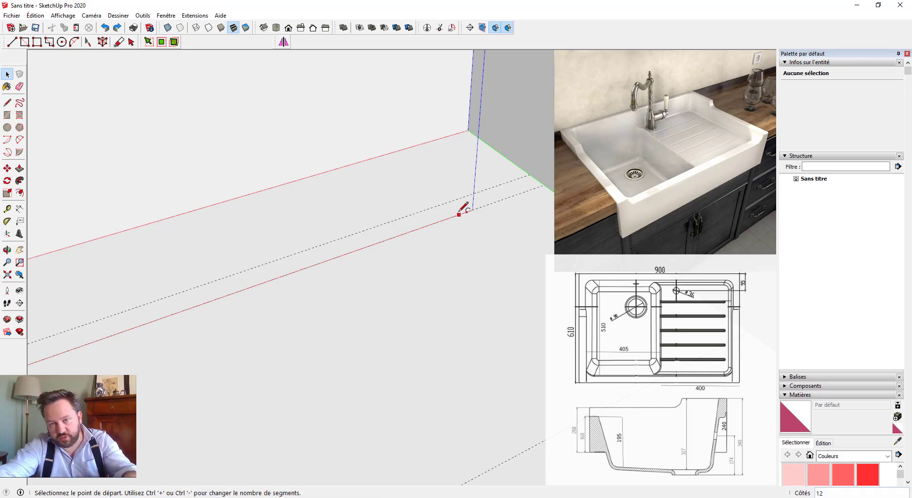
pyautogui.click(451, 217)
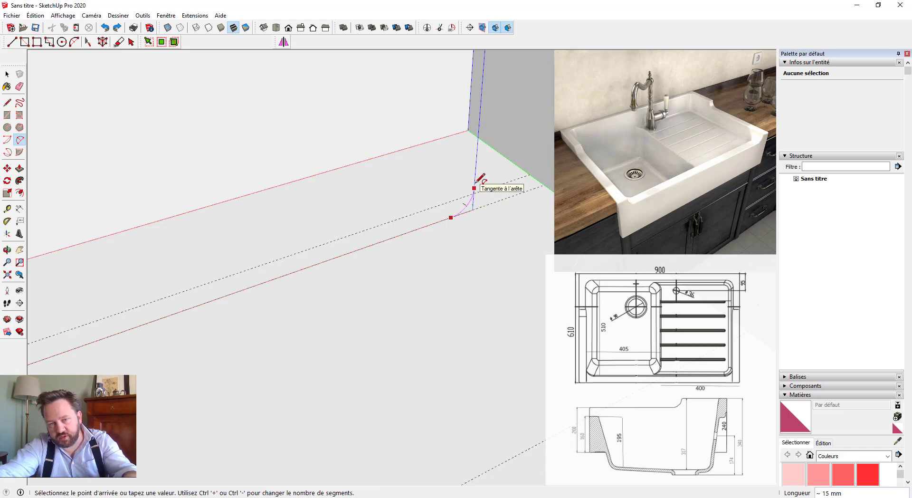
pyautogui.click(474, 188)
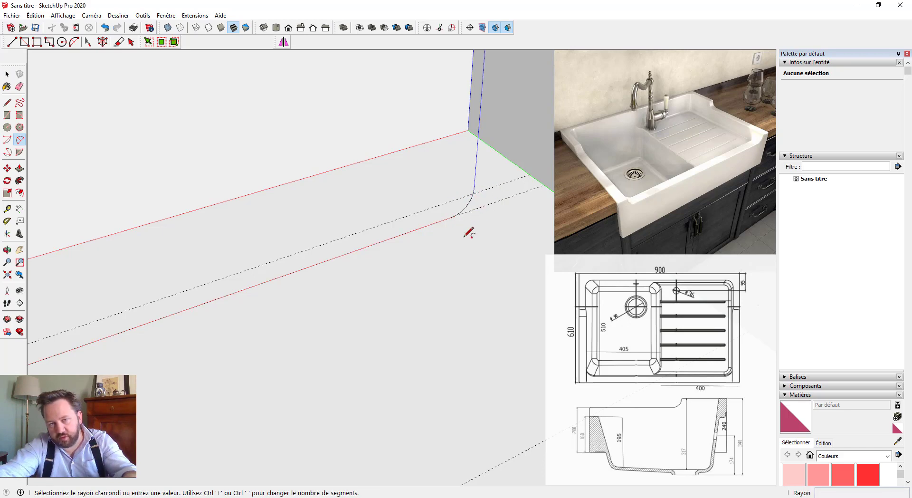
pyautogui.press('space')
pyautogui.scroll(-1, 442, 215)
# - Select the long line, arc and vertical line, and draw a circle of 5 mm radius centred on the path's basin-side end
pyautogui.click(443, 214)
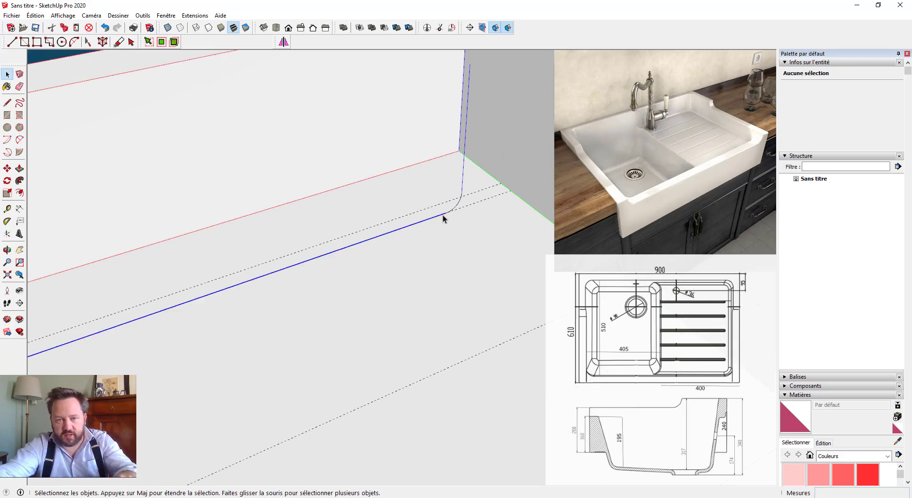
pyautogui.keyDown('shift'); pyautogui.click(465, 188); pyautogui.keyUp('shift')
pyautogui.moveTo(466, 187); pyautogui.dragTo(270, 363, button='middle')
pyautogui.press('c')
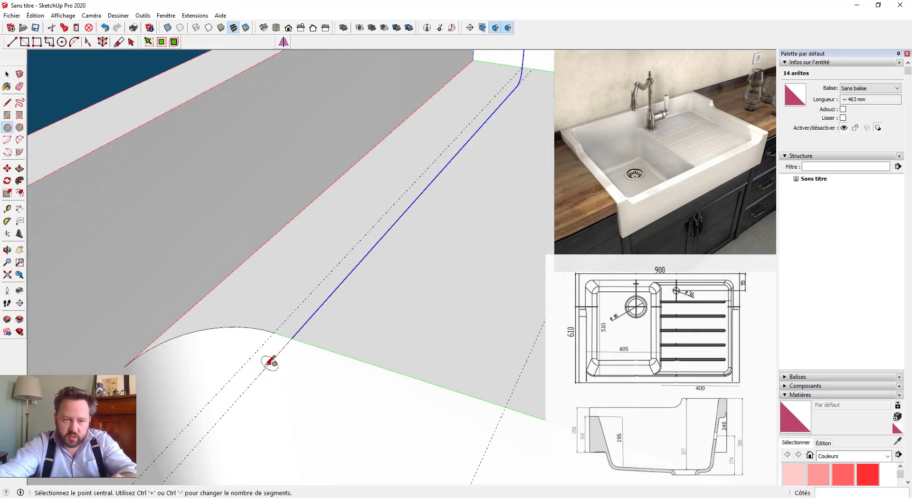
pyautogui.click(262, 374)
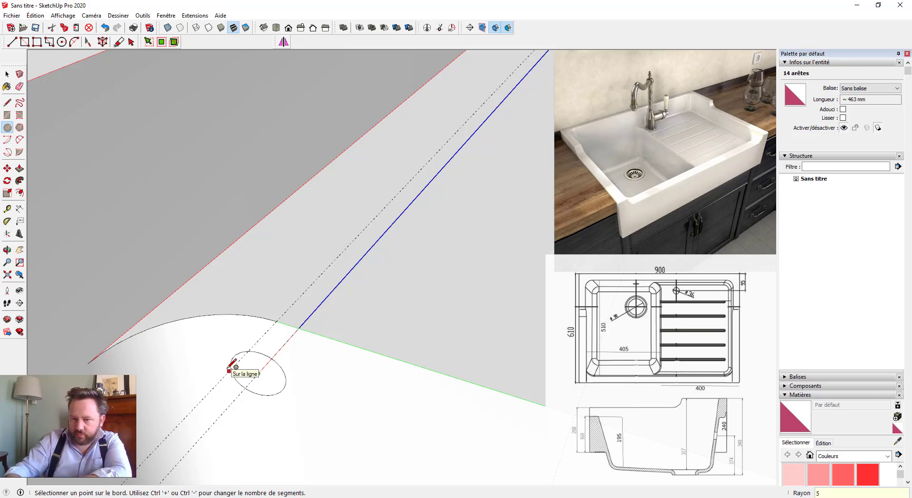
pyautogui.press('Return')
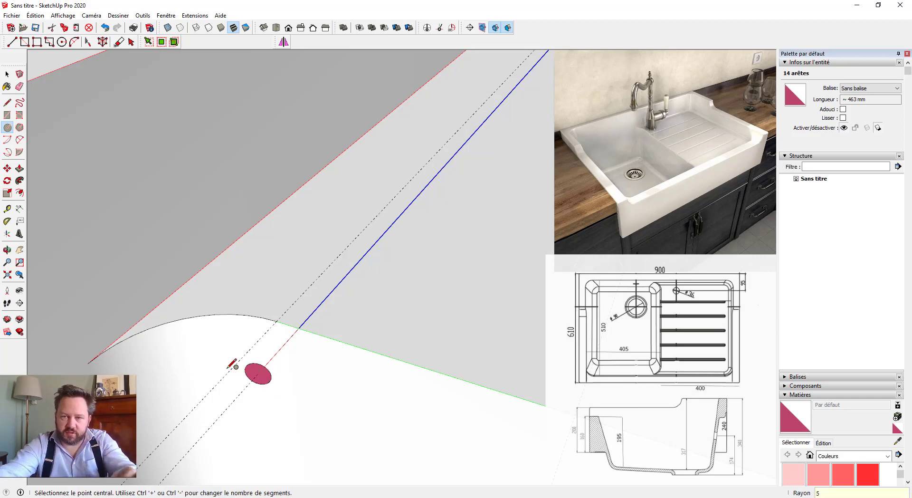
pyautogui.press('space')
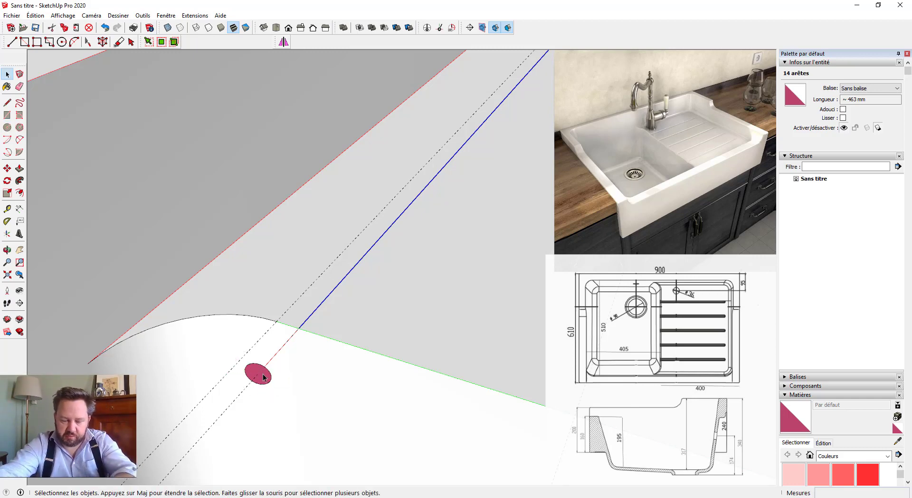
# - Sweep the circle along the whole path with Follow Me, around the arc and partway up the vertical line
pyautogui.scroll(-1, 263, 375)
pyautogui.scroll(1, 276, 361)
pyautogui.click(269, 361)
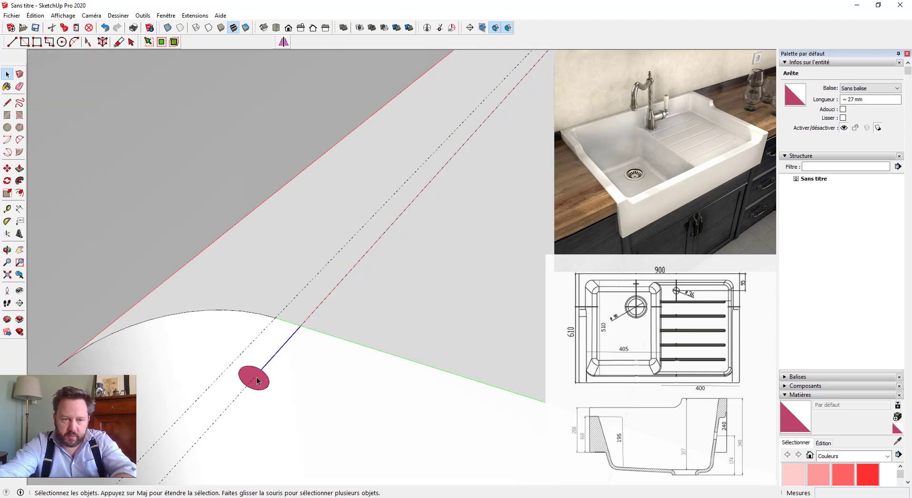
pyautogui.click(266, 388)
pyautogui.click(20, 181)
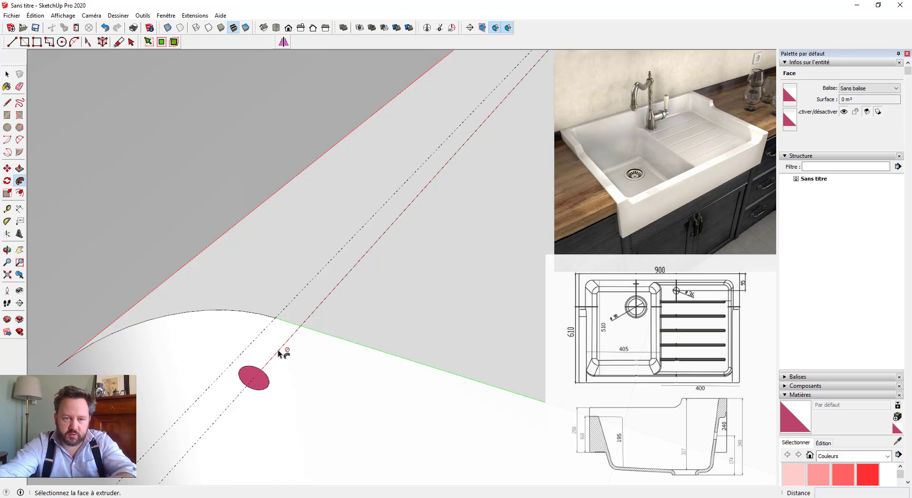
pyautogui.click(255, 379)
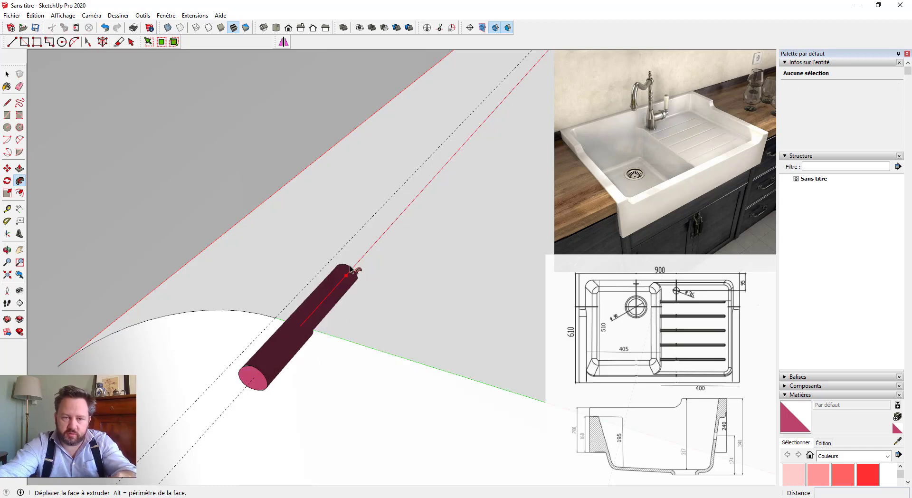
pyautogui.scroll(-3, 350, 268)
pyautogui.keyDown('shift'); pyautogui.moveTo(407, 204); pyautogui.dragTo(332, 308, button='middle'); pyautogui.keyUp('shift')
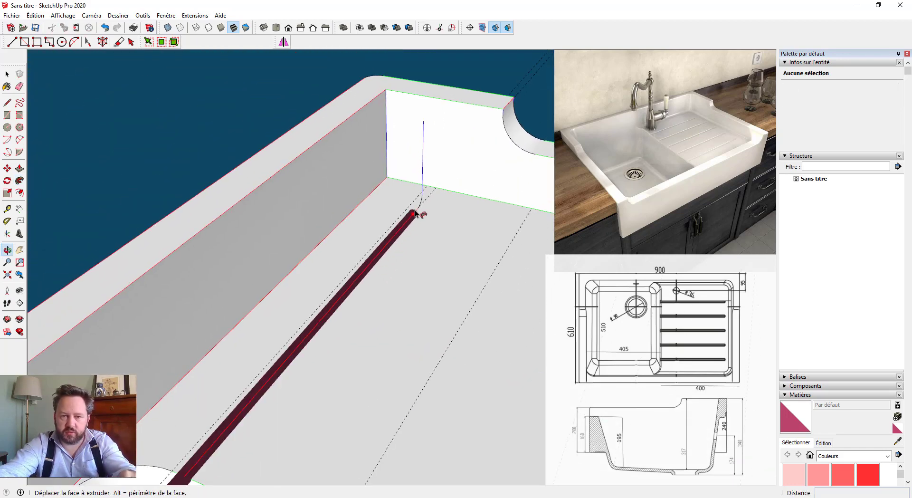
pyautogui.click(422, 140)
pyautogui.scroll(-1, 418, 142)
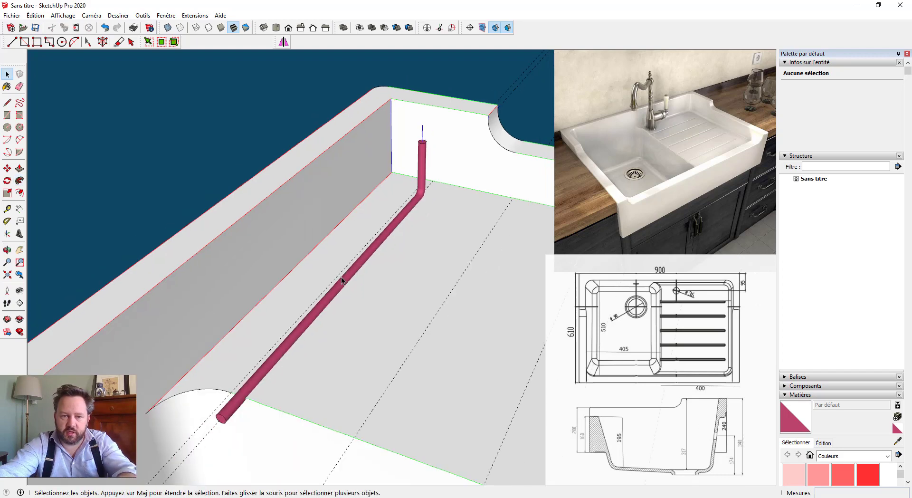
# - Intersect the swept tube's surface with the sink model
pyautogui.scroll(3, 341, 277)
pyautogui.rightClick(216, 427)
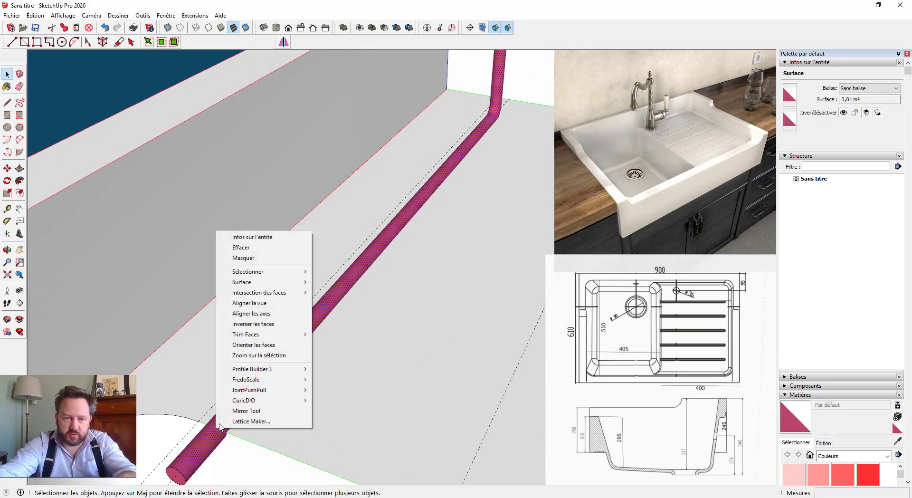
pyautogui.moveTo(292, 292)
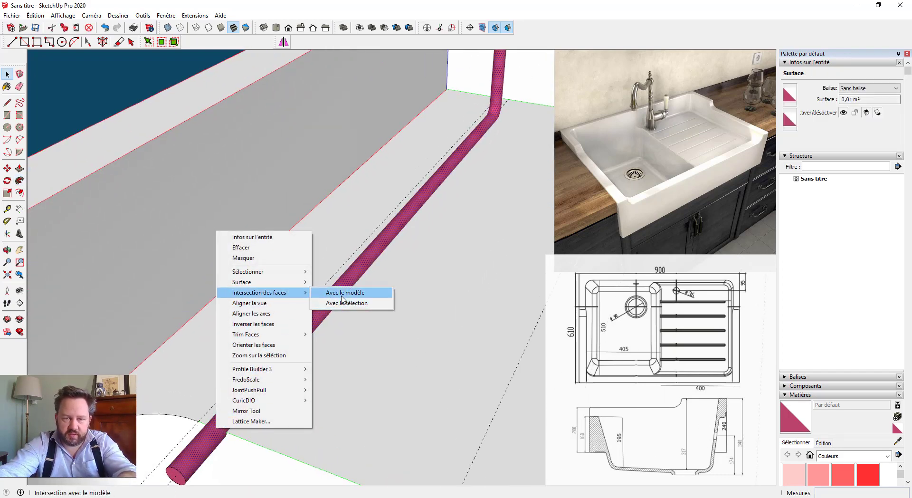
pyautogui.click(342, 298)
# - Delete the tube's outer surface, the short path line over the basin and the faces covering the groove to open it
pyautogui.click(215, 444)
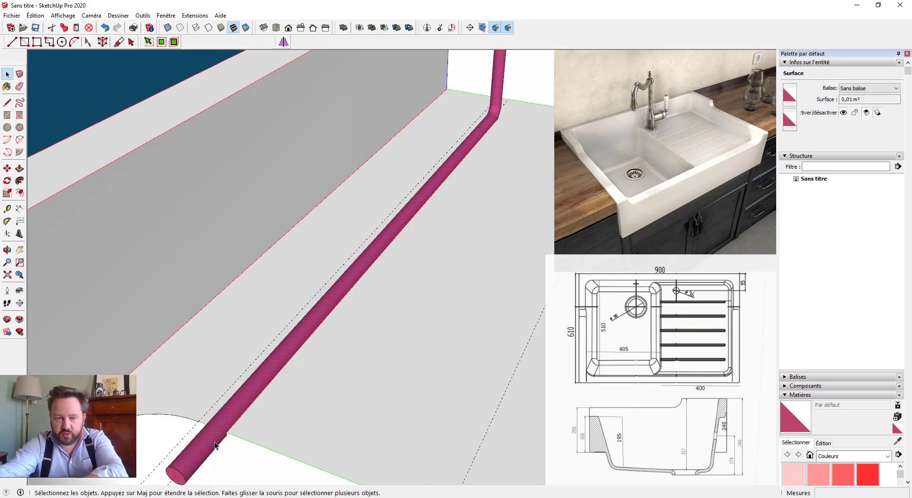
pyautogui.press('Delete')
pyautogui.click(179, 473)
pyautogui.press('Delete')
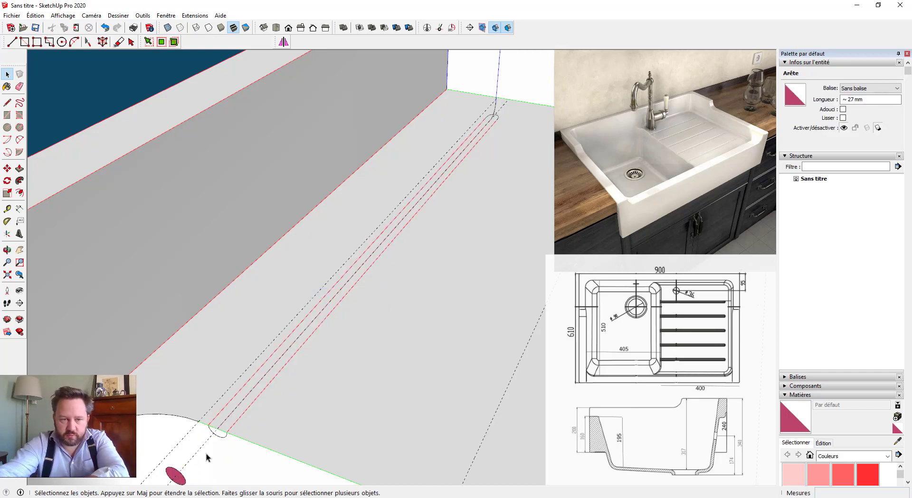
pyautogui.click(217, 429)
pyautogui.press('Delete')
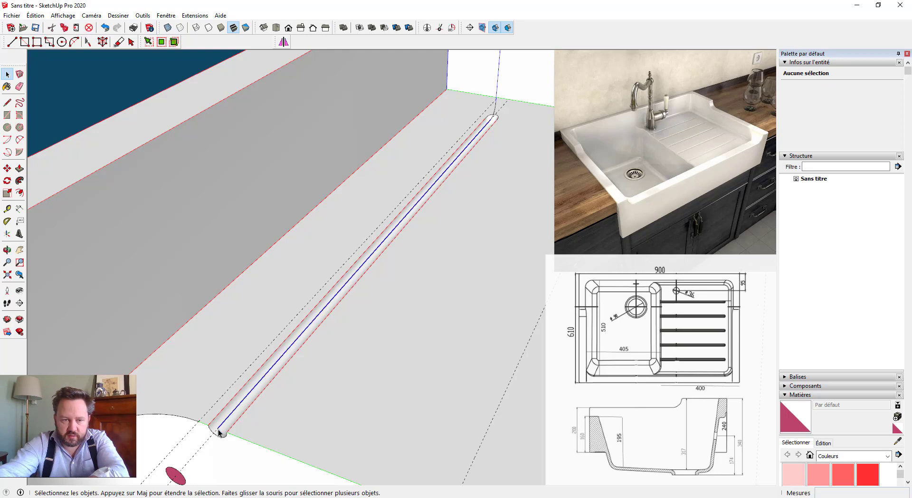
# - Delete the leftover profile disc, its outline and the remaining path line beyond the groove
pyautogui.click(184, 481)
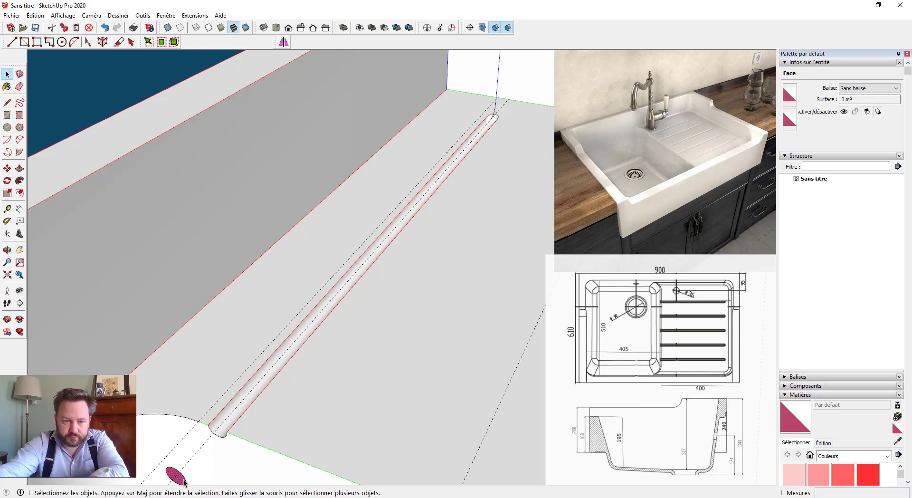
pyautogui.press('Delete')
pyautogui.click(173, 467)
pyautogui.press('Delete')
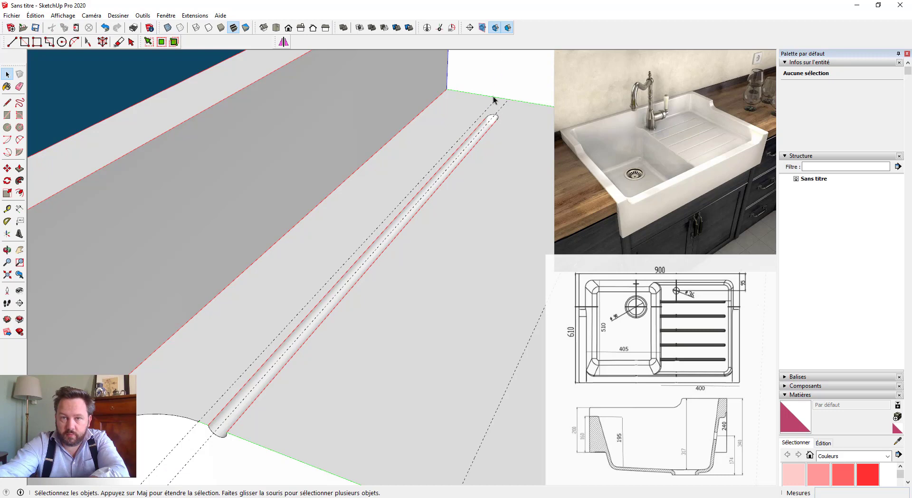
# - Delete the leftover profile circle on the wall at the closed end of the groove
pyautogui.moveTo(492, 100); pyautogui.dragTo(363, 286, button='middle')
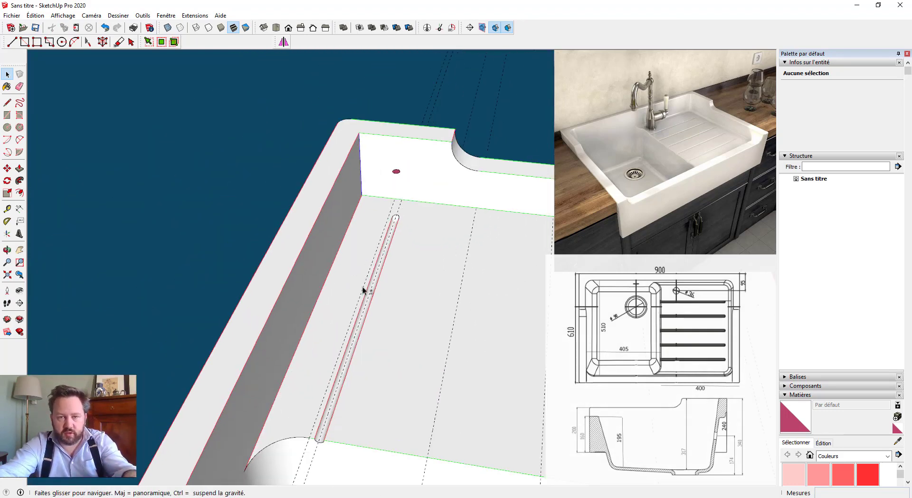
pyautogui.scroll(3, 404, 161)
pyautogui.doubleClick(380, 194)
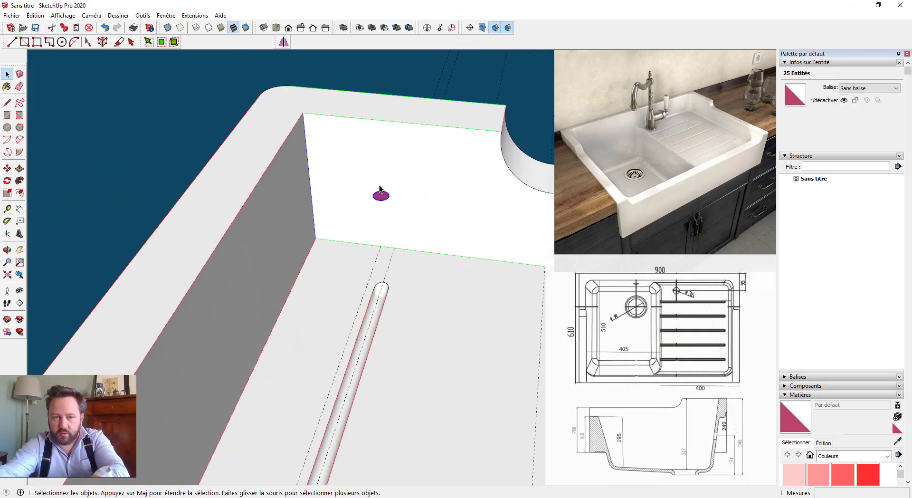
pyautogui.press('Delete')
# - Copy the groove along the draining area to the next guide line and multiply it with *4 for four evenly spaced copies
pyautogui.scroll(3, 380, 289)
pyautogui.doubleClick(387, 269)
pyautogui.scroll(-4, 380, 270)
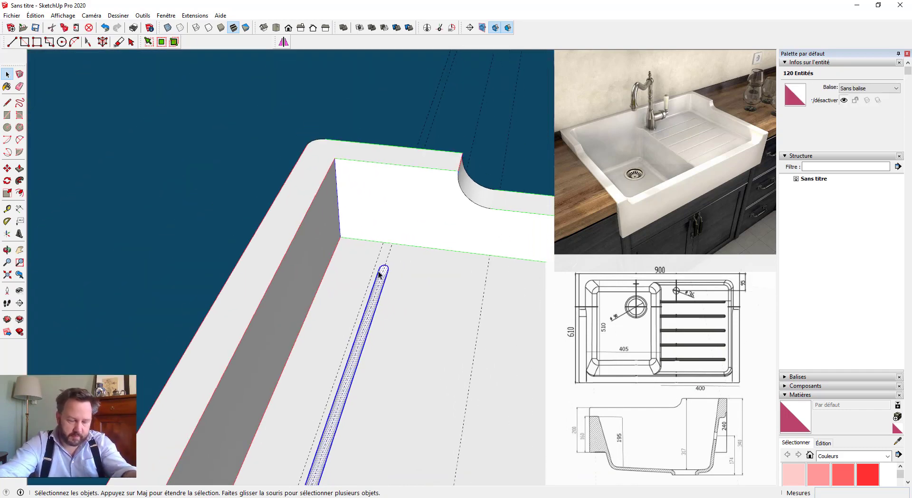
pyautogui.moveTo(380, 274); pyautogui.dragTo(198, 322, button='middle')
pyautogui.press('m')
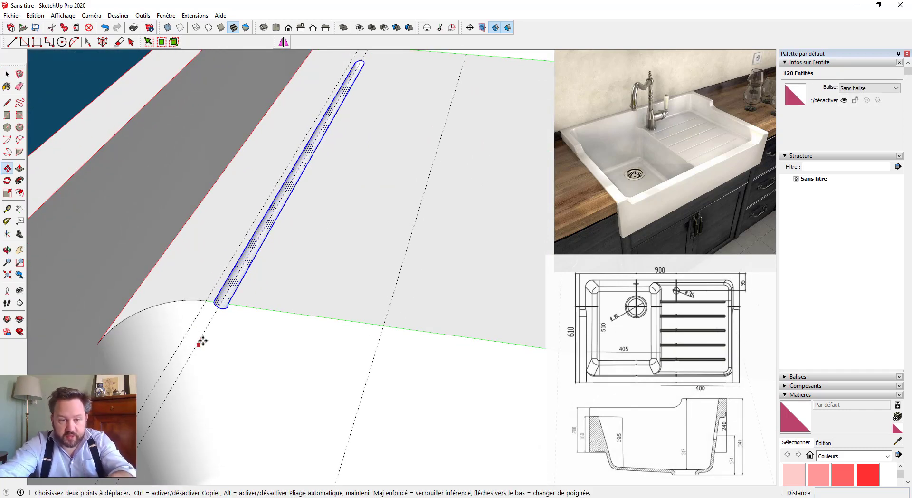
pyautogui.press('ctrl')
pyautogui.click(200, 341)
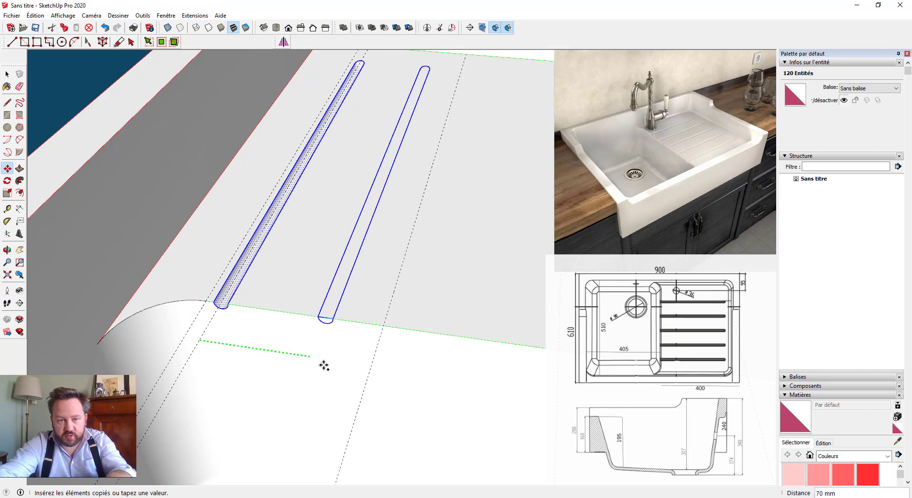
pyautogui.click(369, 371)
pyautogui.moveTo(369, 371); pyautogui.dragTo(274, 329, button='middle')
pyautogui.write('*4')
pyautogui.press('Return')
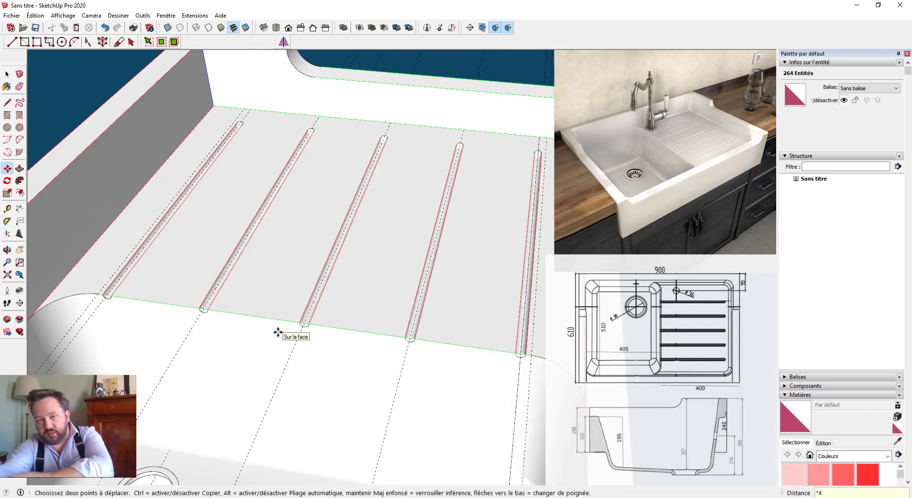
# - Erase the edges closing the copied grooves' mouths at the basin side, together with the guide lines running through them
pyautogui.press('space')
pyautogui.scroll(-2, 242, 327)
pyautogui.scroll(5, 192, 323)
pyautogui.press('e')
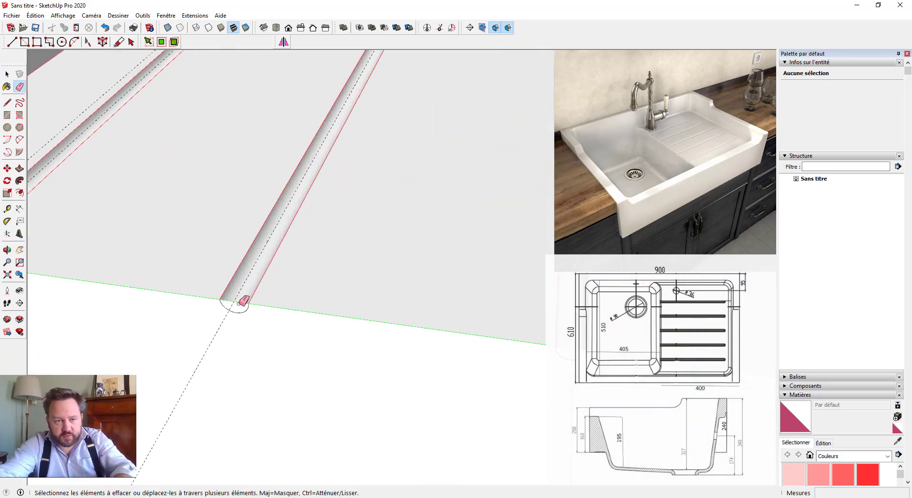
pyautogui.moveTo(238, 304)
pyautogui.mouseDown(button='middle')
pyautogui.moveTo(285, 329)
pyautogui.moveTo(161, 331)
pyautogui.mouseUp(button='middle')
pyautogui.scroll(1, 161, 331)
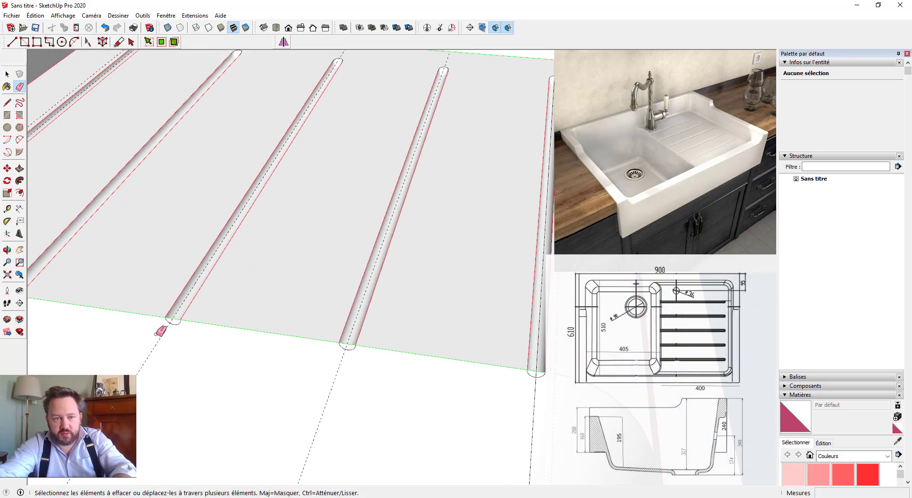
pyautogui.click(174, 319)
pyautogui.click(342, 340)
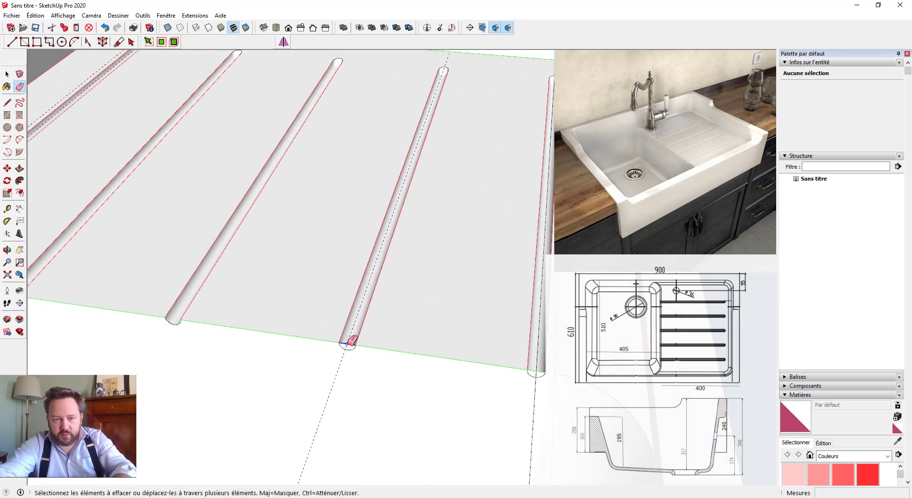
pyautogui.click(540, 367)
pyautogui.scroll(-3, 421, 378)
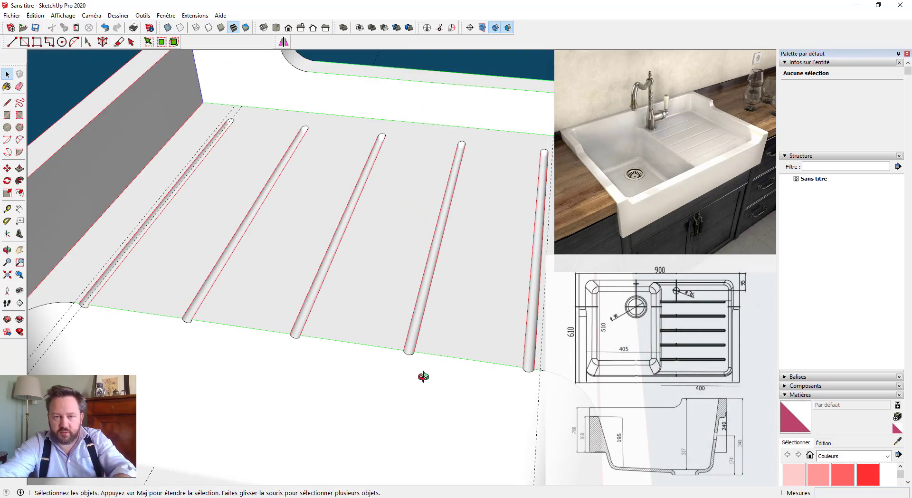
# - Delete all remaining construction guides from the sink model
pyautogui.moveTo(421, 378)
pyautogui.mouseDown(button='middle')
pyautogui.moveTo(287, 369)
pyautogui.moveTo(256, 328)
pyautogui.moveTo(172, 388)
pyautogui.moveTo(219, 396)
pyautogui.moveTo(224, 369)
pyautogui.moveTo(312, 348)
pyautogui.moveTo(391, 308)
pyautogui.moveTo(301, 432)
pyautogui.moveTo(306, 387)
pyautogui.moveTo(435, 325)
pyautogui.moveTo(413, 374)
pyautogui.moveTo(340, 337)
pyautogui.mouseUp(button='middle')
pyautogui.press('space')
pyautogui.hotkey('shift', 'g')
pyautogui.scroll(-3, 286, 334)
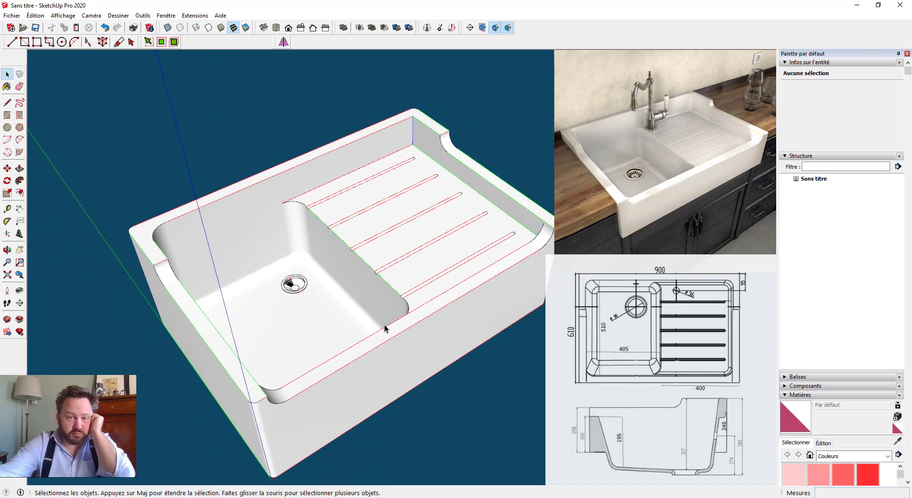